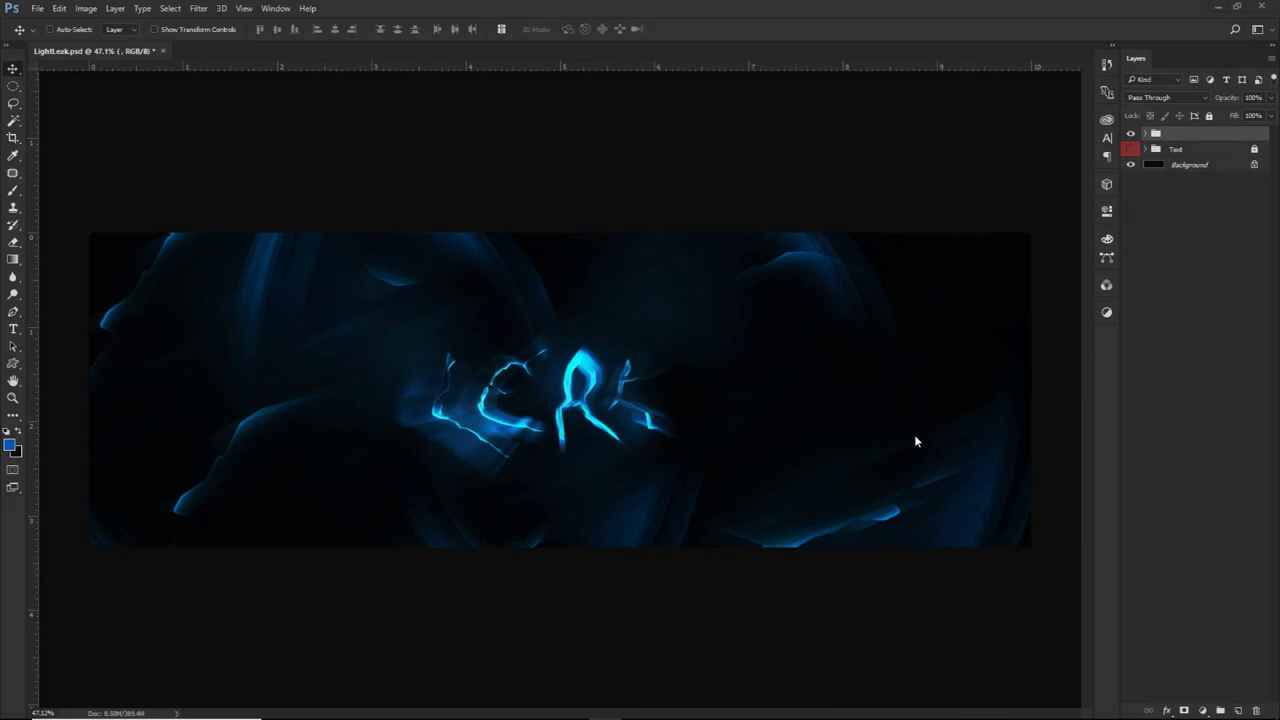
Hide the unnamed group of glow effects and show the locked Text group containing the white cracked lettering
{"action": "left_click", "coordinate": [1131, 134]}
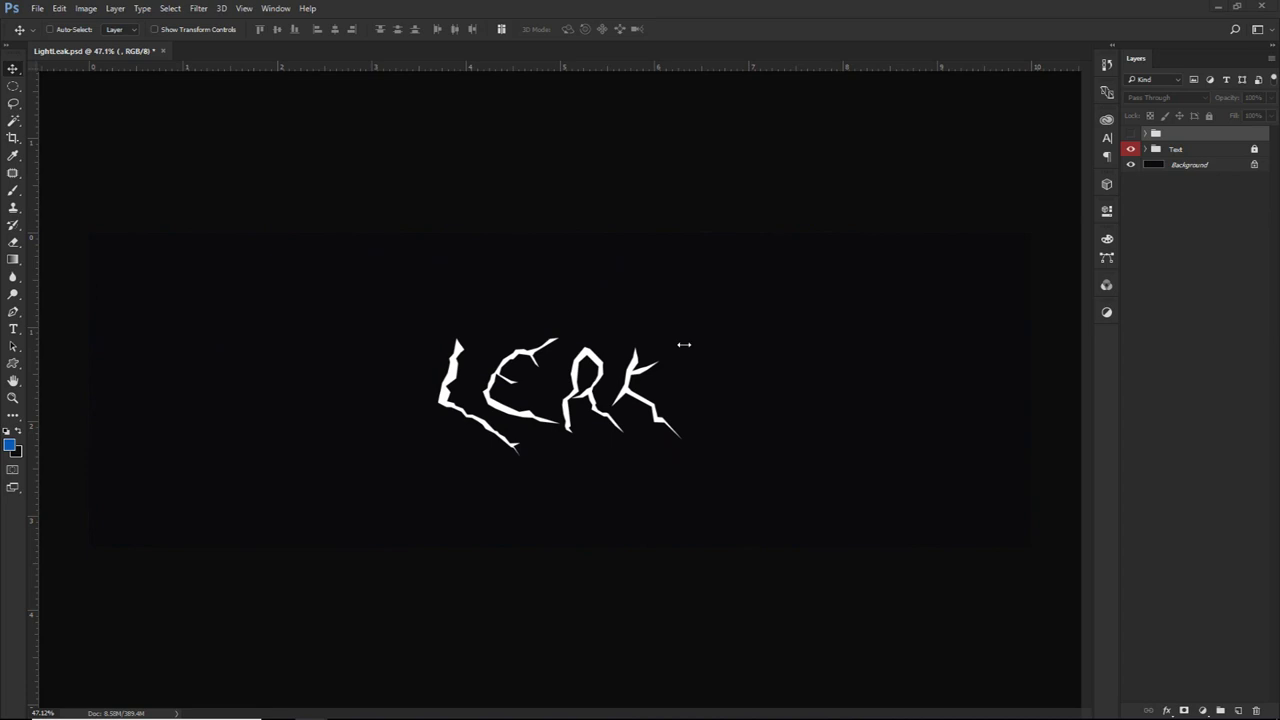
{"action": "scroll", "coordinate": [663, 368], "scroll_direction": "up", "scroll_amount": 5}
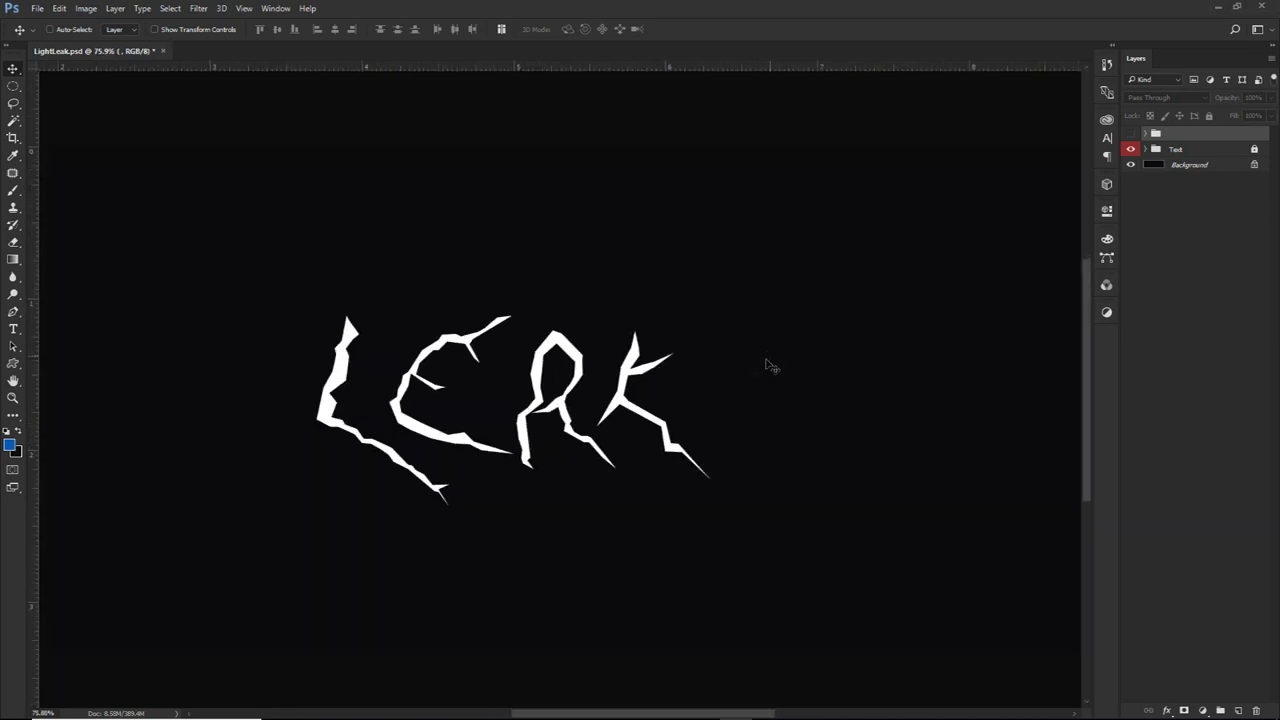
{"action": "left_click_drag", "start_coordinate": [722, 364], "coordinate": [734, 355]}
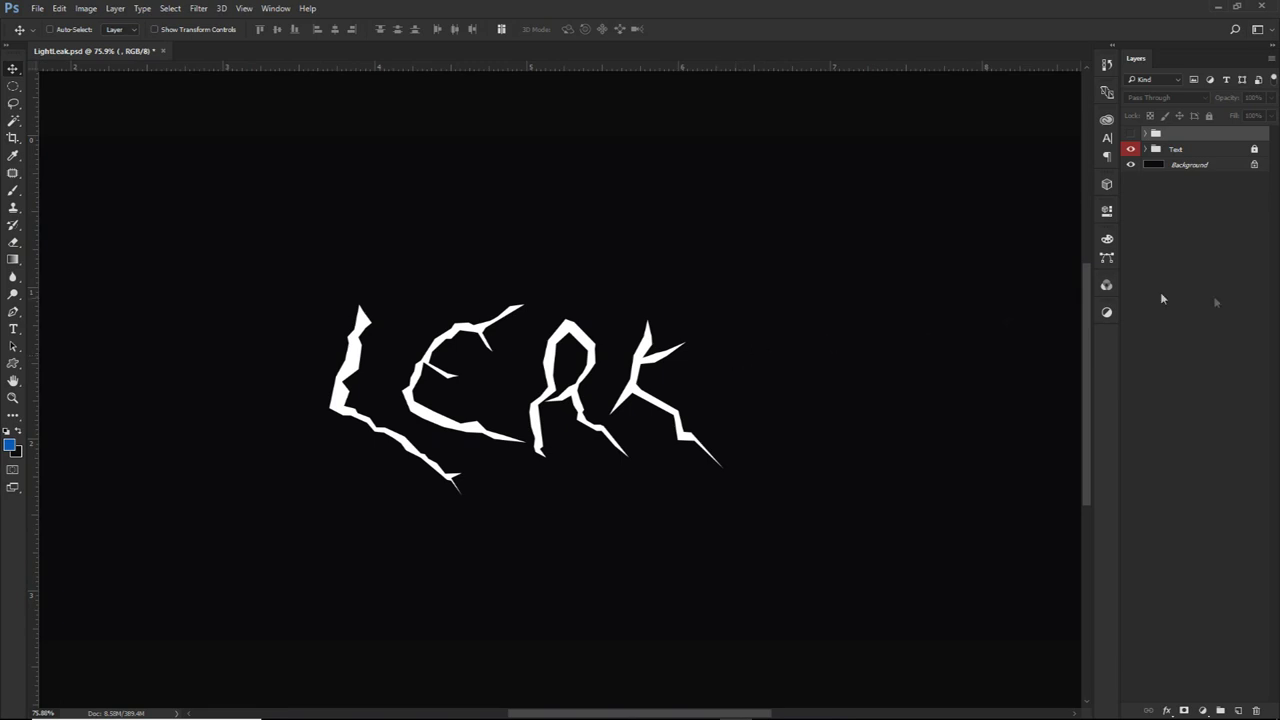
Place the stock image of black wall cracks in the document, to the right of the lettering
{"action": "left_click_drag", "start_coordinate": [887, 353], "coordinate": [881, 344]}
{"action": "key", "text": "Return"}
{"action": "left_click_drag", "start_coordinate": [626, 321], "coordinate": [896, 371]}
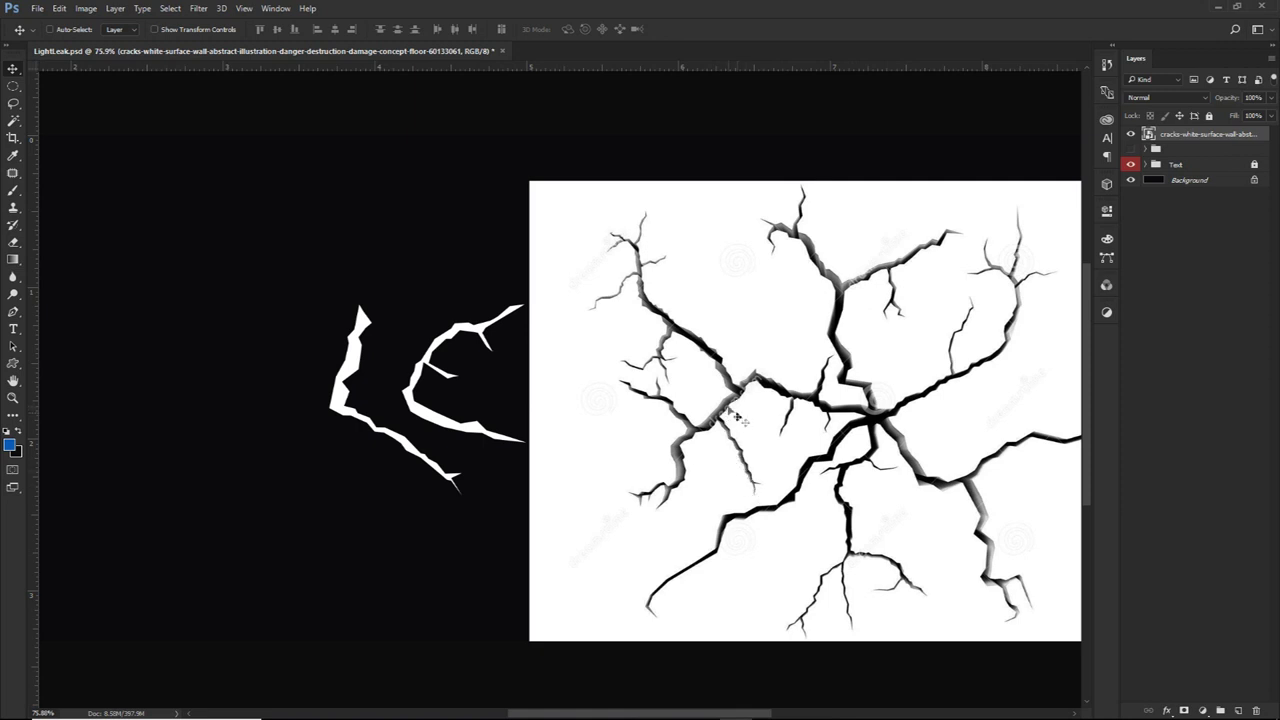
Rotate the cracks image to view its branches from another angle, and delete its layer
{"action": "key", "text": "ctrl+t"}
{"action": "left_click_drag", "start_coordinate": [642, 170], "coordinate": [512, 544]}
{"action": "key", "text": "Return"}
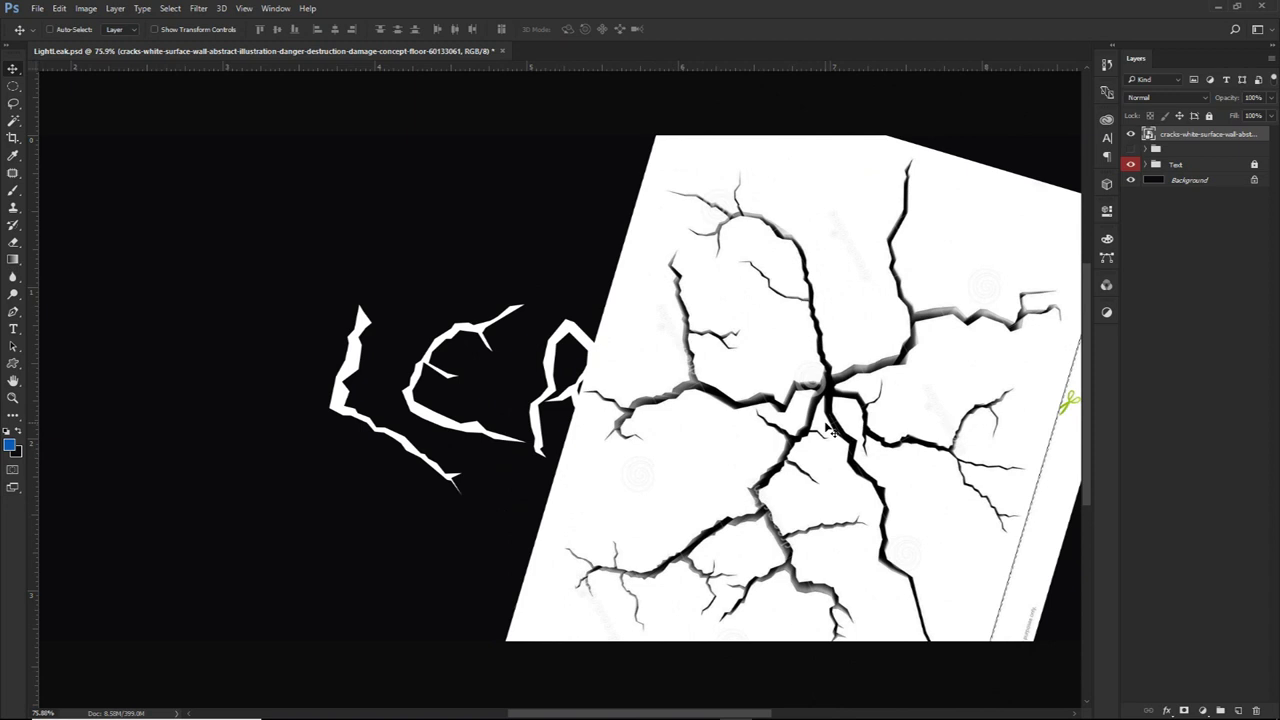
{"action": "key", "text": "Delete"}
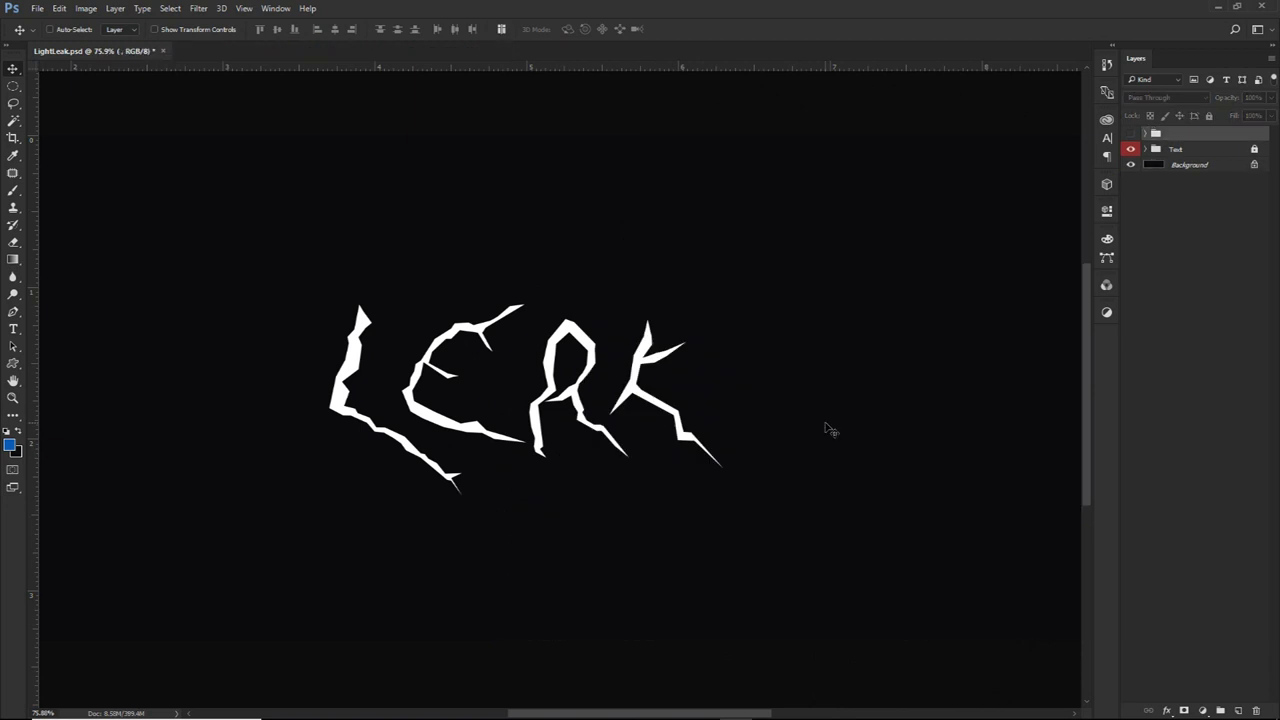
Draw the jagged outer edge of a P-shaped letter with the Pen tool, to the right of the K
{"action": "key", "text": "p"}
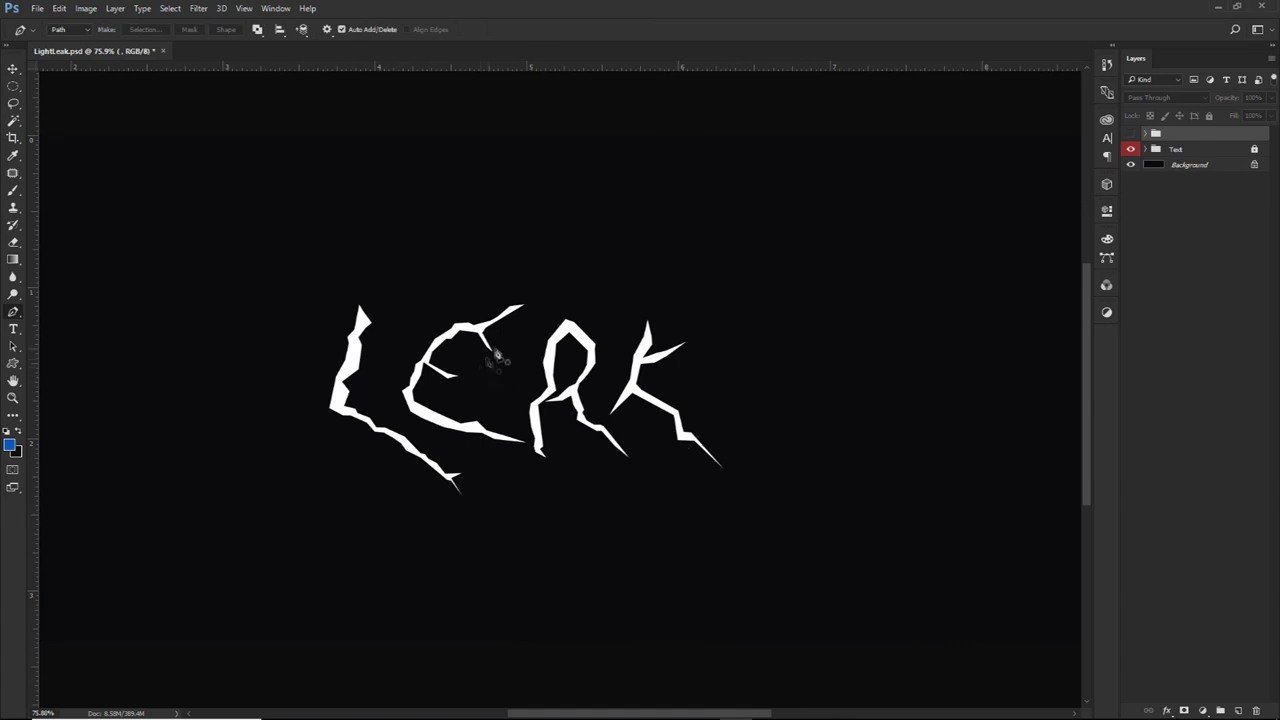
{"action": "scroll", "coordinate": [371, 380], "scroll_direction": "up", "scroll_amount": 2}
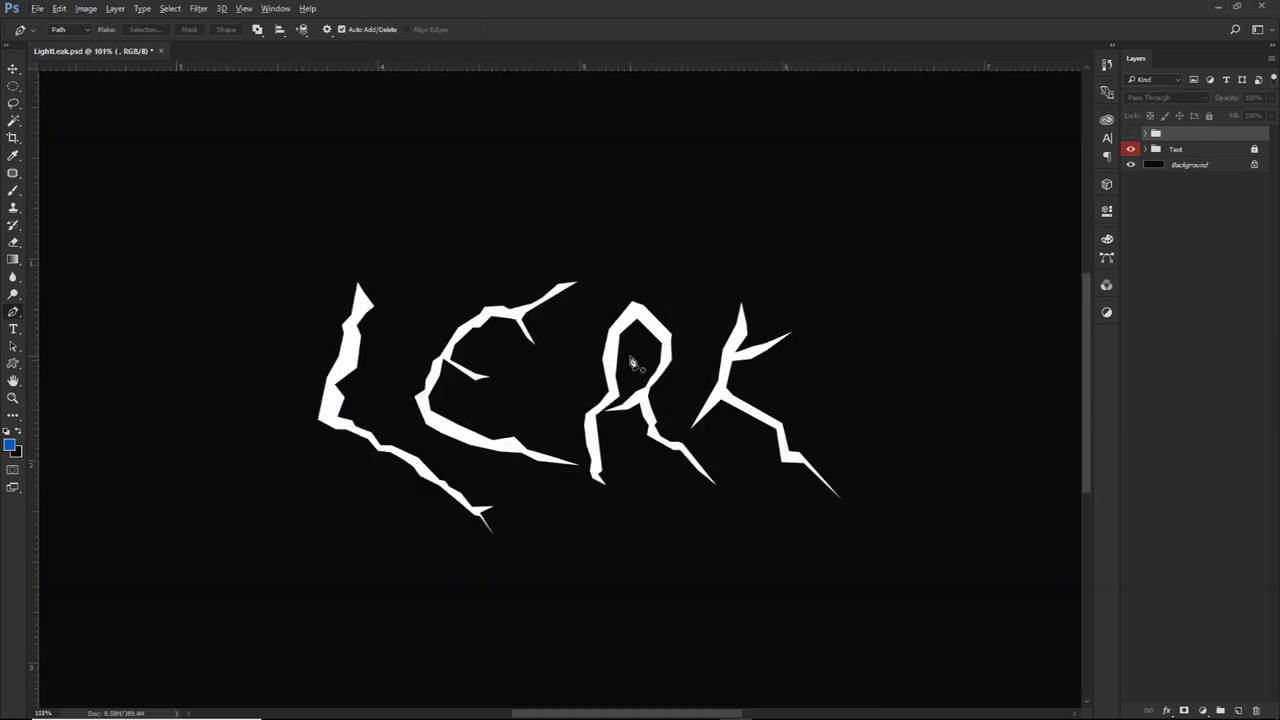
{"action": "left_click_drag", "start_coordinate": [883, 400], "coordinate": [637, 374]}
{"action": "left_click", "coordinate": [685, 503]}
{"action": "left_click", "coordinate": [697, 453]}
{"action": "left_click", "coordinate": [686, 458]}
{"action": "left_click", "coordinate": [697, 442]}
{"action": "left_click", "coordinate": [700, 425]}
{"action": "left_click", "coordinate": [682, 393]}
{"action": "left_click", "coordinate": [680, 368]}
{"action": "left_click", "coordinate": [695, 352]}
{"action": "left_click", "coordinate": [714, 328]}
{"action": "left_click", "coordinate": [837, 355]}
{"action": "left_click", "coordinate": [864, 393]}
{"action": "left_click", "coordinate": [818, 427]}
{"action": "left_click", "coordinate": [781, 445]}
{"action": "left_click", "coordinate": [747, 453]}
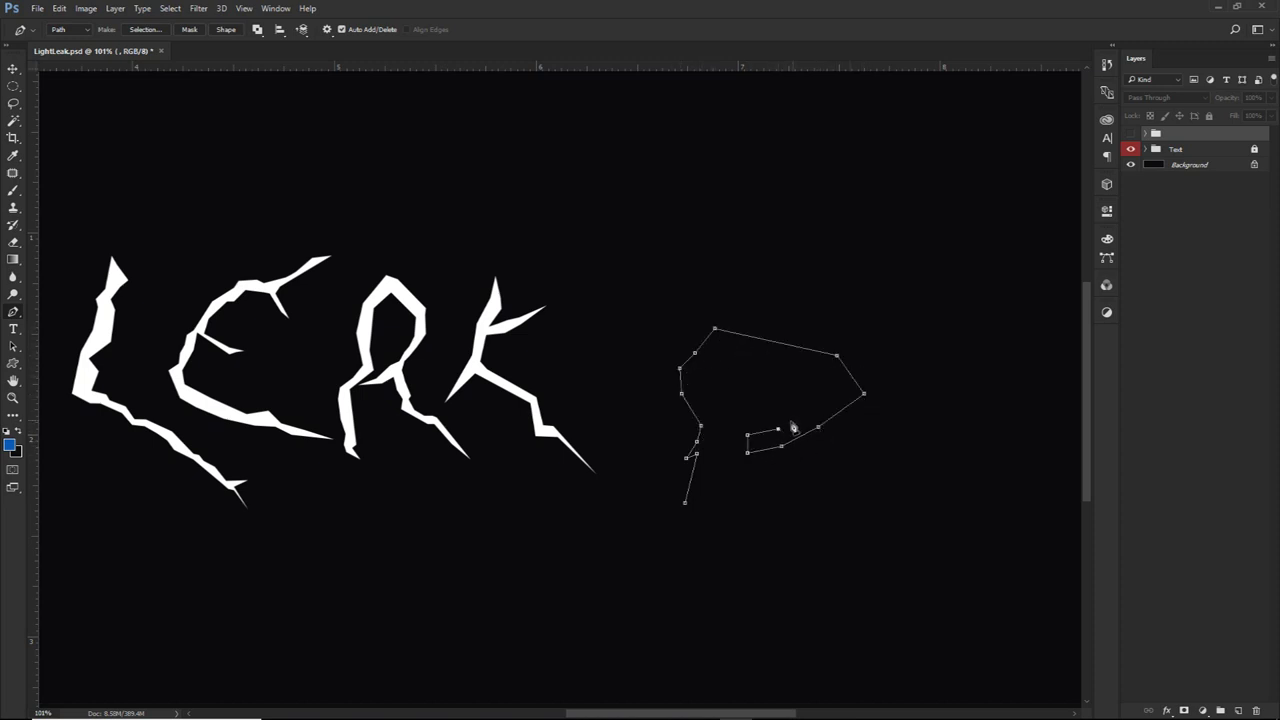
Continue the path along the inner edge of the P shape and close it with jagged corners down the stem
{"action": "left_click", "coordinate": [759, 433]}
{"action": "left_click", "coordinate": [789, 422]}
{"action": "left_click", "coordinate": [804, 410]}
{"action": "left_click", "coordinate": [826, 395]}
{"action": "left_click", "coordinate": [830, 384]}
{"action": "left_click", "coordinate": [795, 364]}
{"action": "left_click", "coordinate": [742, 350]}
{"action": "left_click", "coordinate": [724, 358]}
{"action": "left_click", "coordinate": [705, 392]}
{"action": "left_click", "coordinate": [712, 415]}
{"action": "left_click", "coordinate": [718, 430]}
{"action": "left_click", "coordinate": [707, 444]}
{"action": "left_click", "coordinate": [714, 454]}
{"action": "left_click", "coordinate": [705, 488]}
{"action": "left_click", "coordinate": [697, 502]}
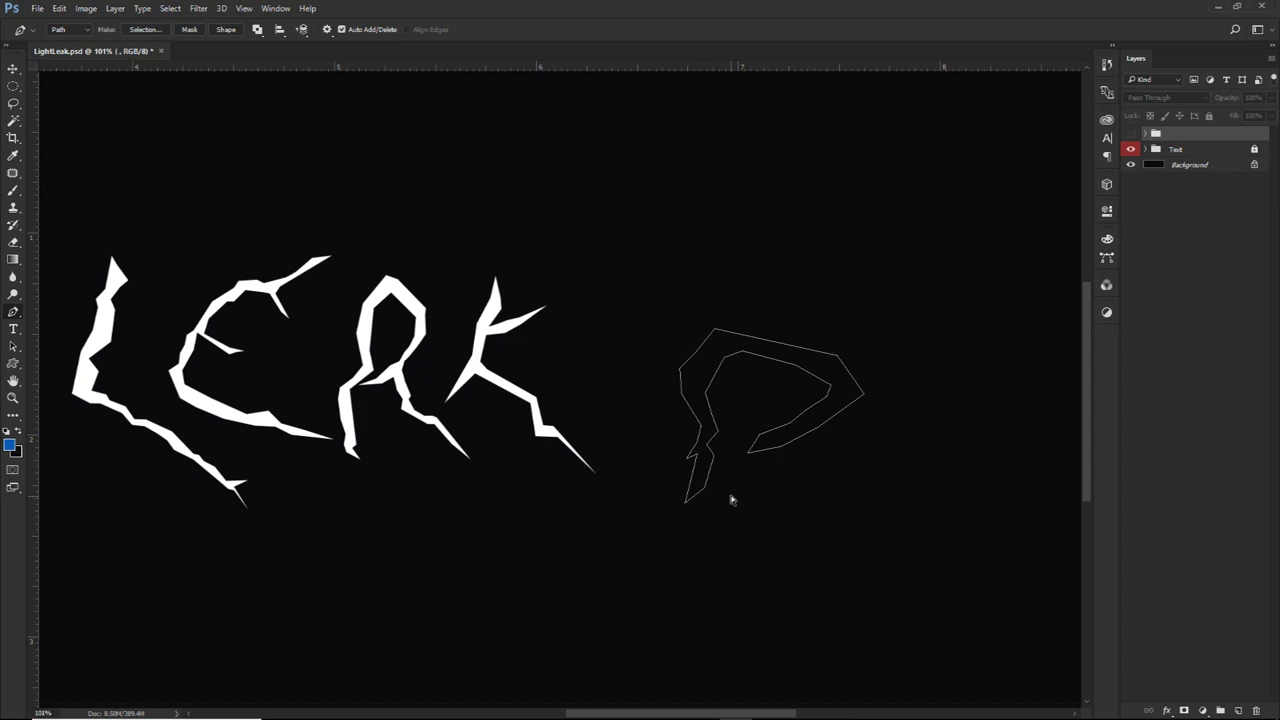
Try Free Transform on the selected anchor points of the P-shaped path
{"action": "left_click", "coordinate": [840, 395], "text": "ctrl"}
{"action": "key", "text": "ctrl+t"}
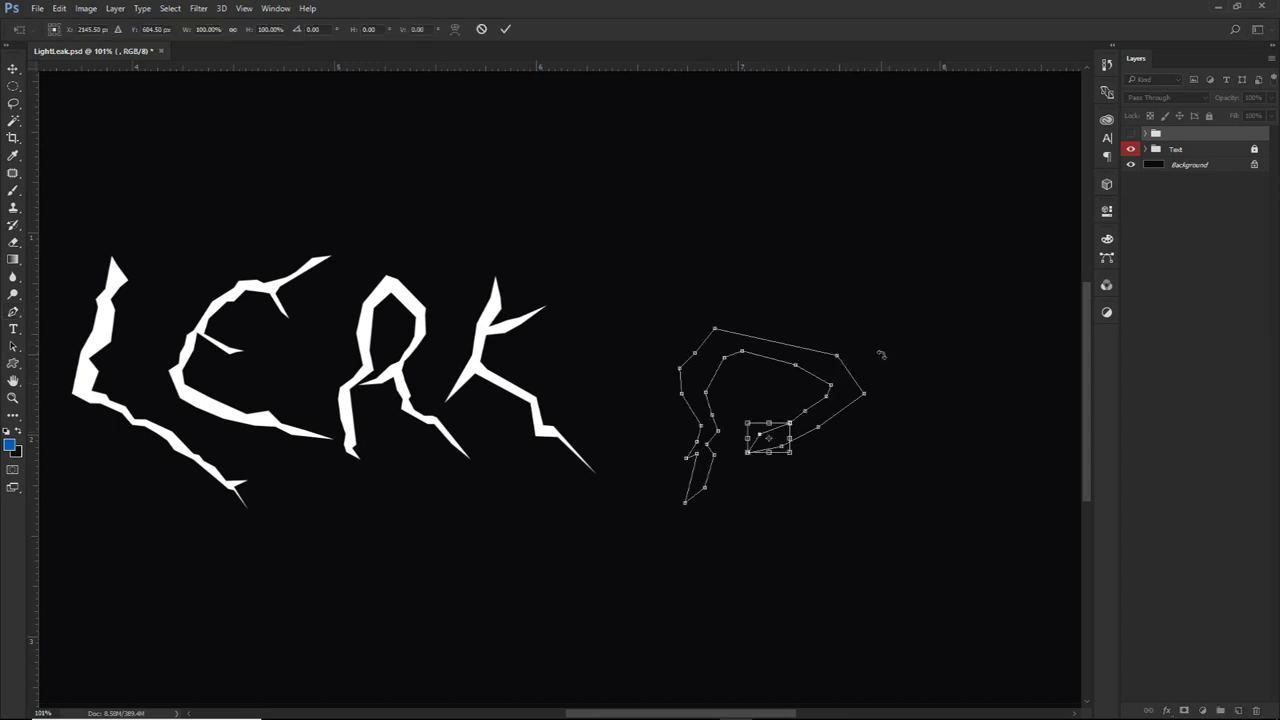
{"action": "left_click", "coordinate": [505, 29]}
{"action": "left_click_drag", "start_coordinate": [637, 246], "coordinate": [908, 580]}
{"action": "key", "text": "p"}
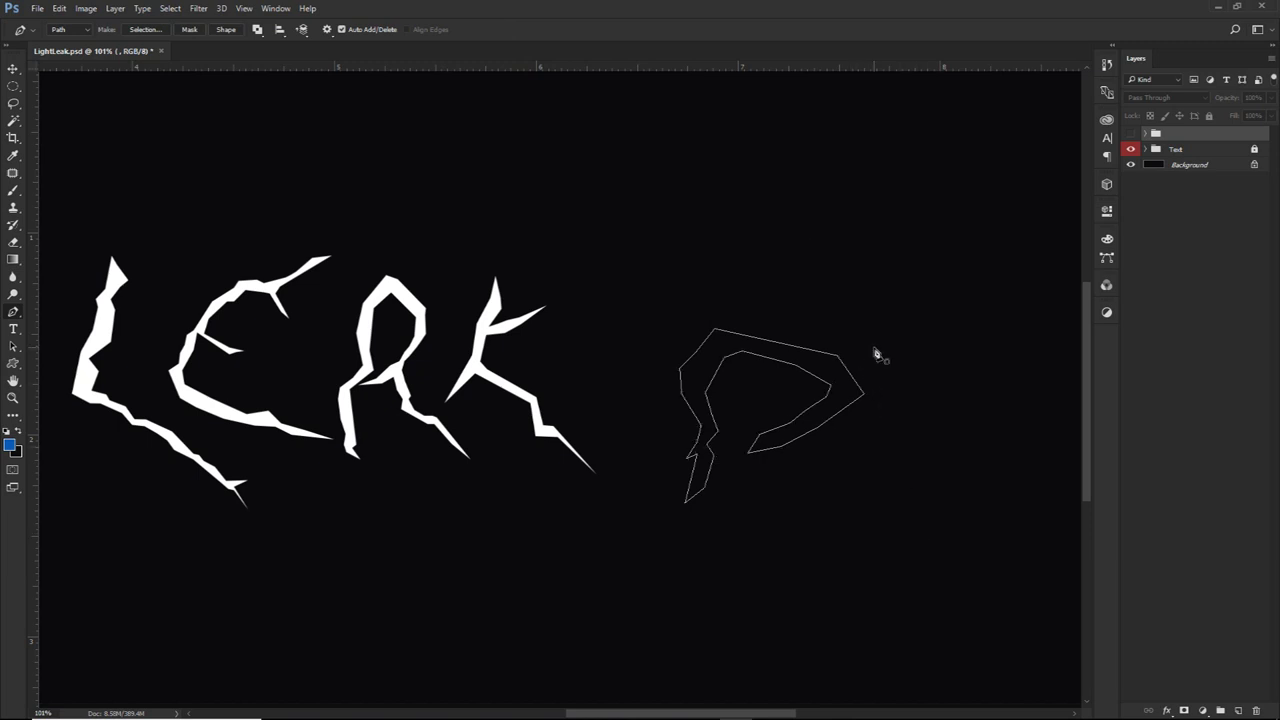
Try moving the anchor point at the upper edge of the P-shaped path, and delete the path
{"action": "left_click", "coordinate": [830, 357], "text": "ctrl"}
{"action": "left_click_drag", "start_coordinate": [838, 357], "coordinate": [797, 346]}
{"action": "key", "text": "ctrl+alt+z"}
{"action": "key", "text": "ctrl+alt+z"}
{"action": "key", "text": "ctrl+shift+z"}
{"action": "key", "text": "ctrl+shift+z"}
{"action": "key", "text": "Delete"}
{"action": "scroll", "coordinate": [722, 406], "scroll_direction": "down", "scroll_amount": 8}
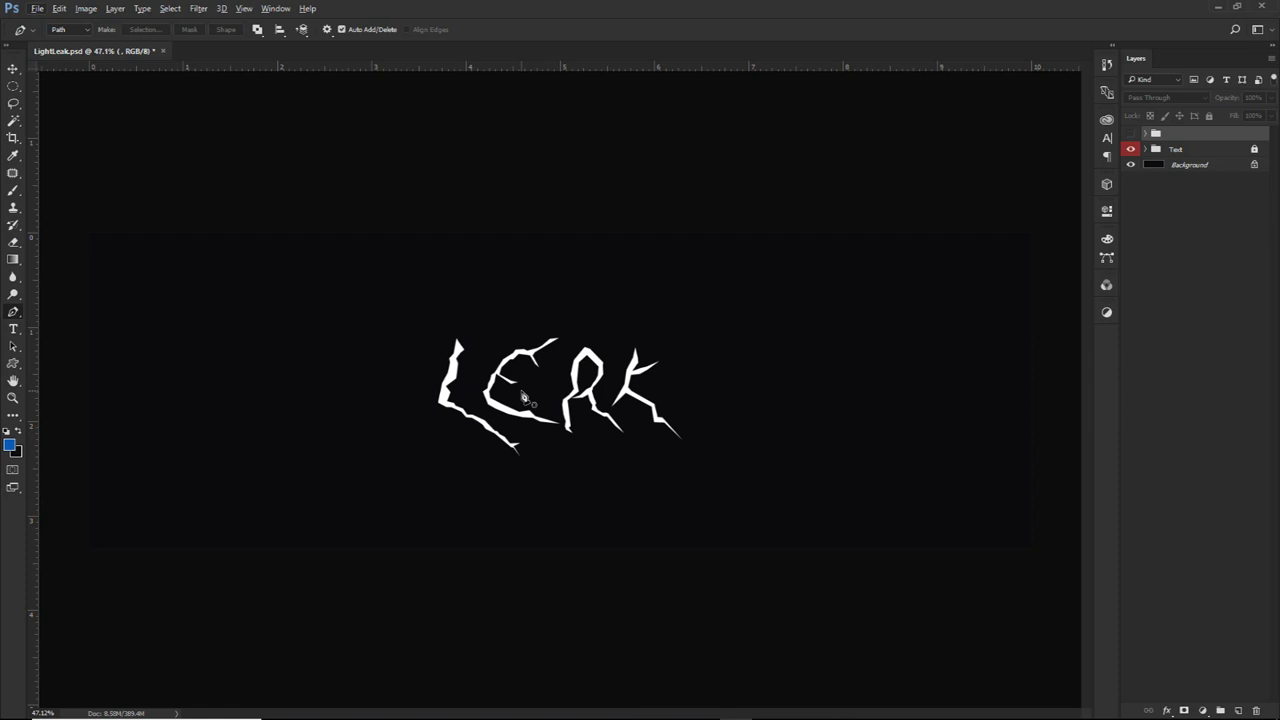
Select the Text group and sample the canvas background in the foreground colour picker without applying the colour
{"action": "left_click", "coordinate": [1185, 153]}
{"action": "key", "text": "v"}
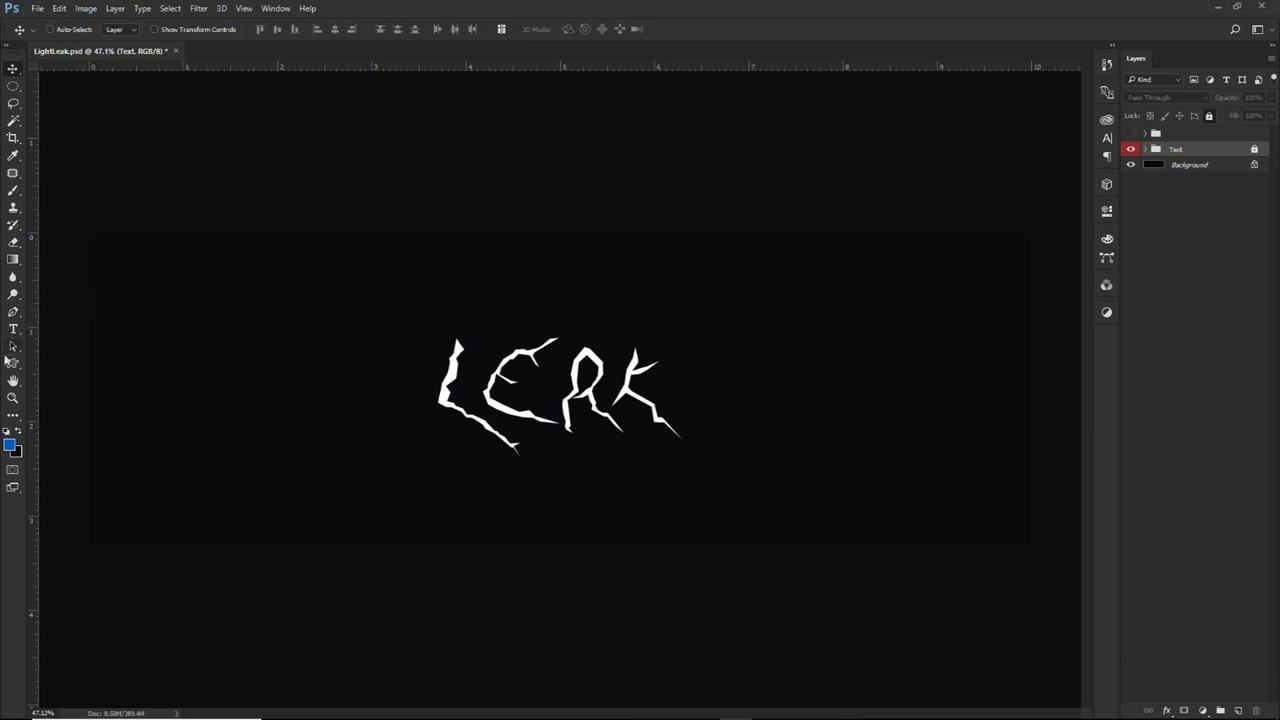
{"action": "left_click", "coordinate": [10, 445]}
{"action": "left_click", "coordinate": [452, 292]}
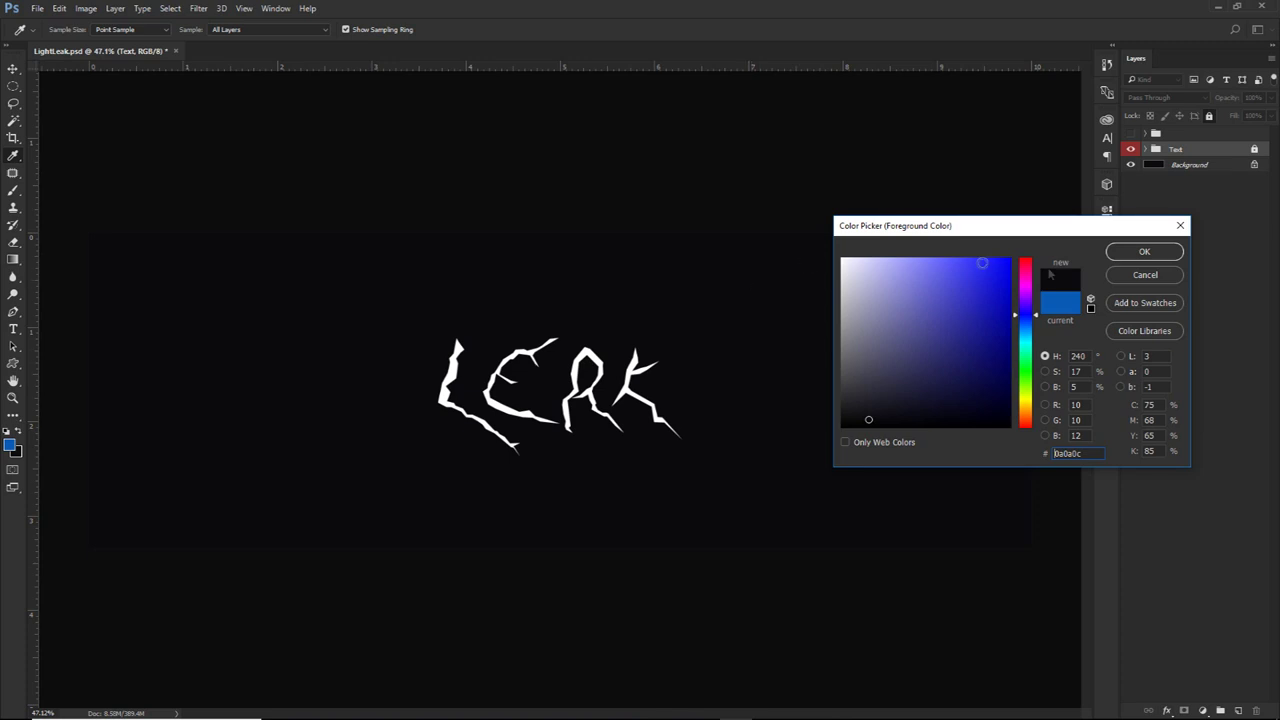
{"action": "left_click", "coordinate": [1159, 276]}
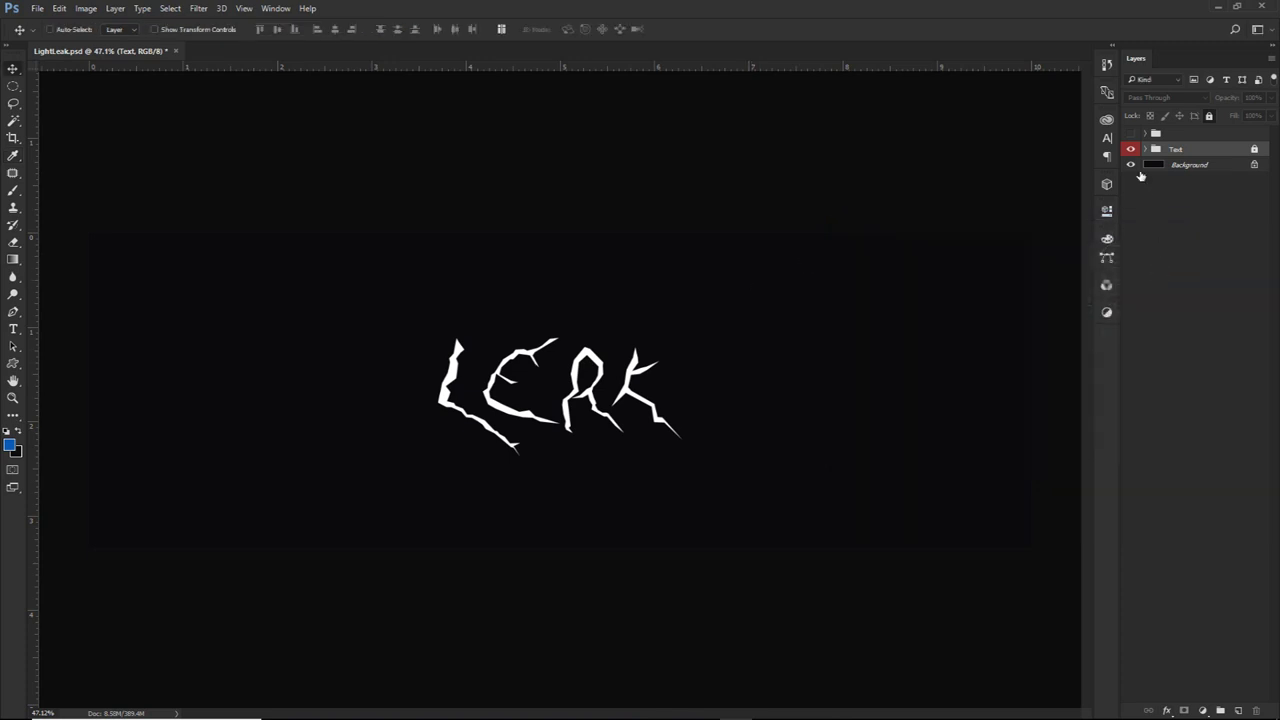
Duplicate the Text group and merge the unlocked copy into a single layer named Text
{"action": "key", "text": "ctrl+j"}
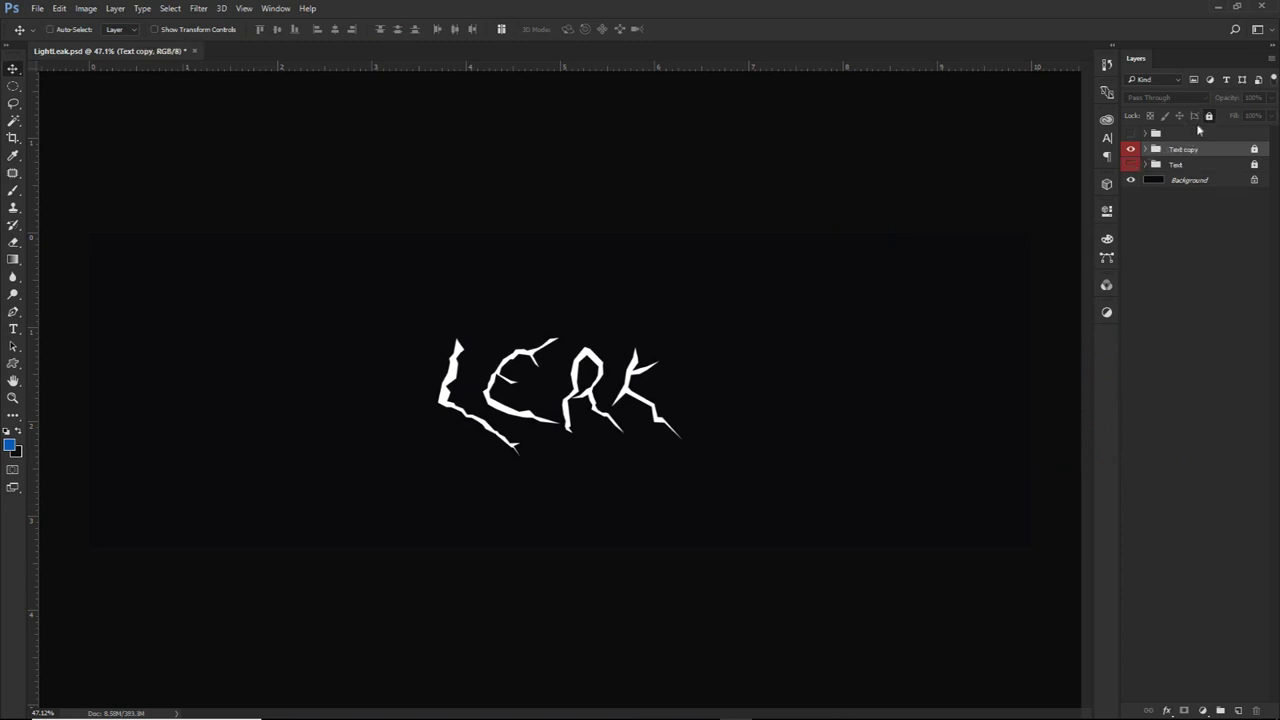
{"action": "left_click", "coordinate": [1210, 117]}
{"action": "key", "text": "ctrl+e"}
{"action": "double_click", "coordinate": [1190, 150]}
{"action": "type", "text": "Text"}
{"action": "key", "text": "Return"}
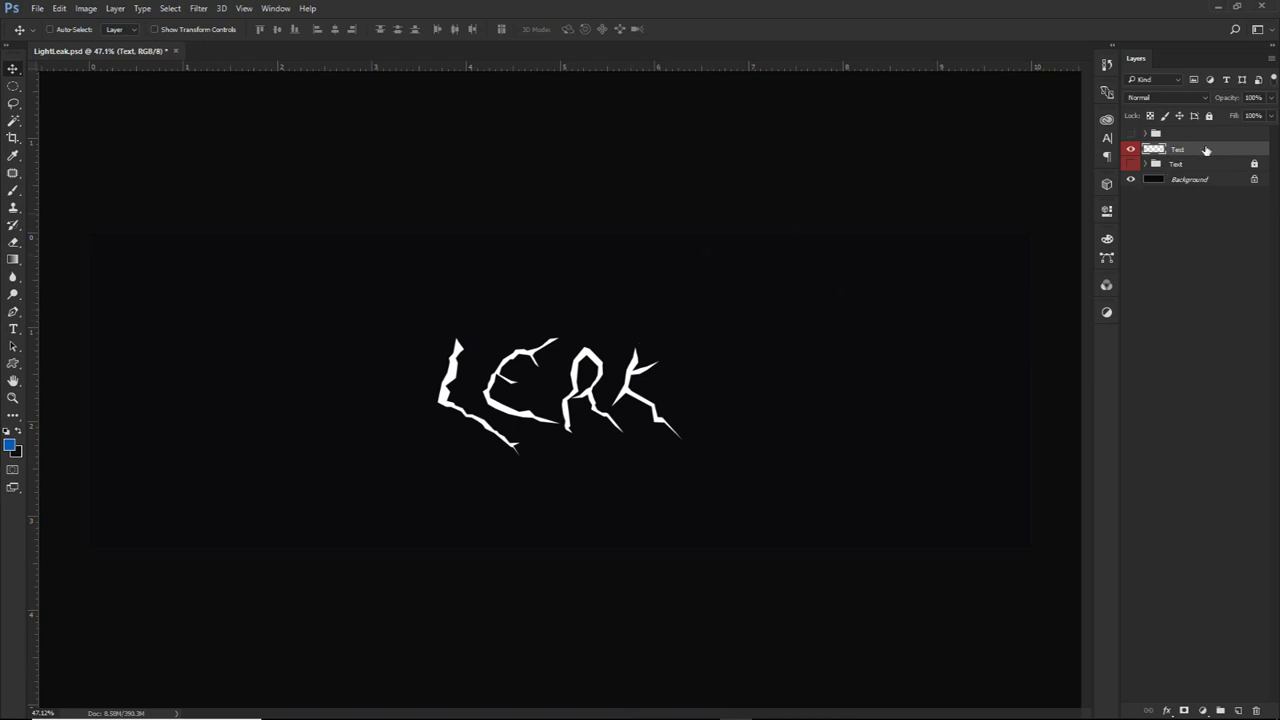
Apply a near-black Color Overlay at 100% opacity to the merged Text layer and rasterize its layer style
{"action": "key", "text": "h"}
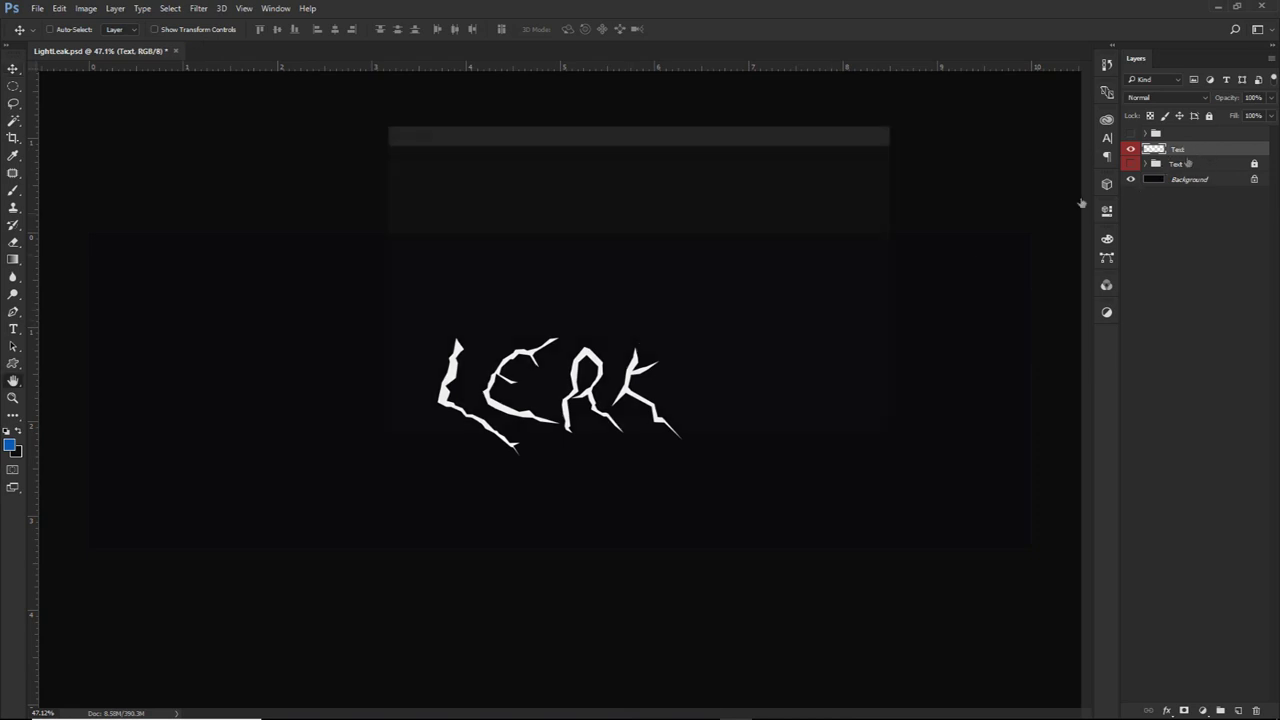
{"action": "double_click", "coordinate": [1208, 153]}
{"action": "left_click_drag", "start_coordinate": [587, 132], "coordinate": [979, 282]}
{"action": "left_click", "coordinate": [813, 460]}
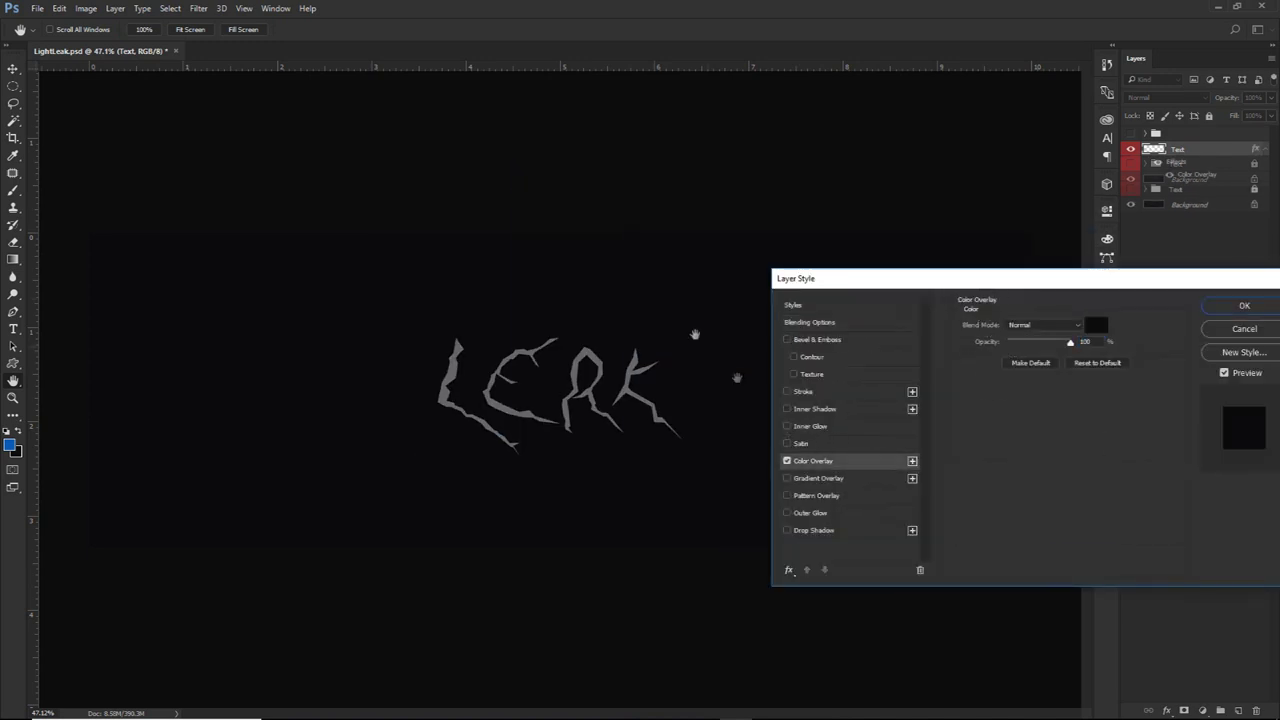
{"action": "left_click", "coordinate": [1240, 305]}
{"action": "right_click", "coordinate": [1192, 149]}
{"action": "left_click", "coordinate": [1100, 305]}
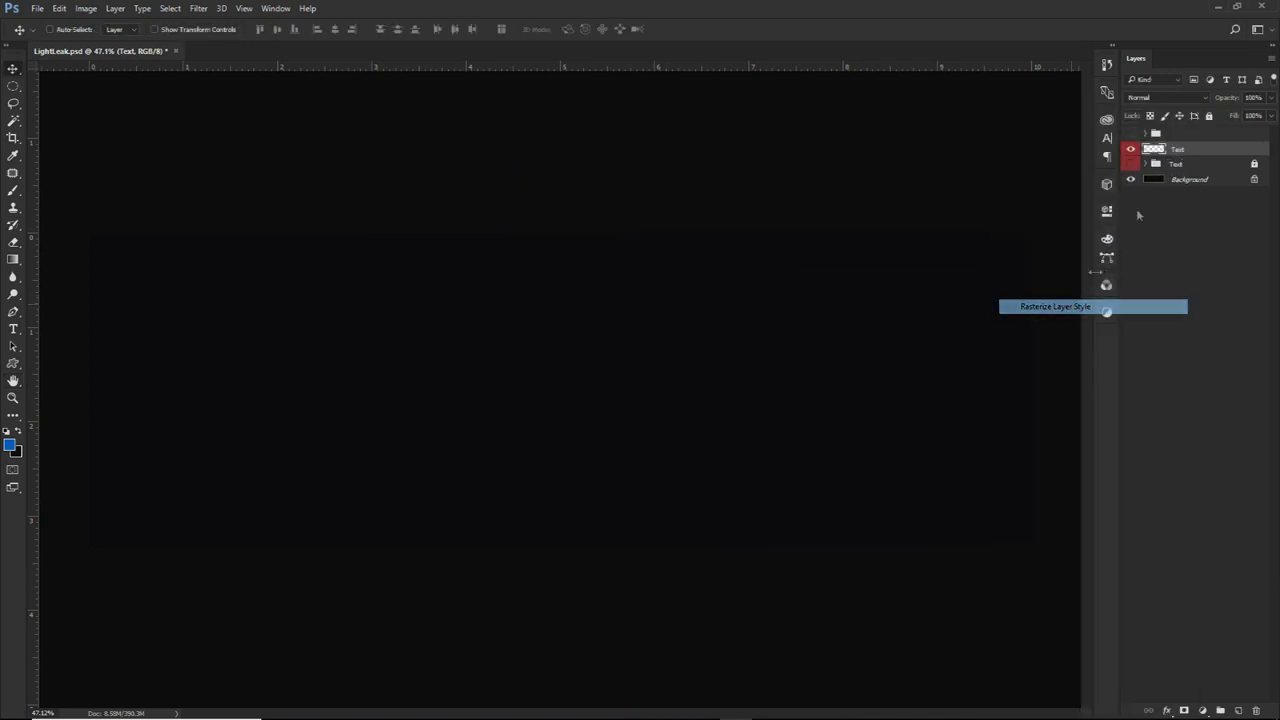
Paste the copied layer style onto the merged Text layer and open its style settings beside the lettering
{"action": "right_click", "coordinate": [1195, 150]}
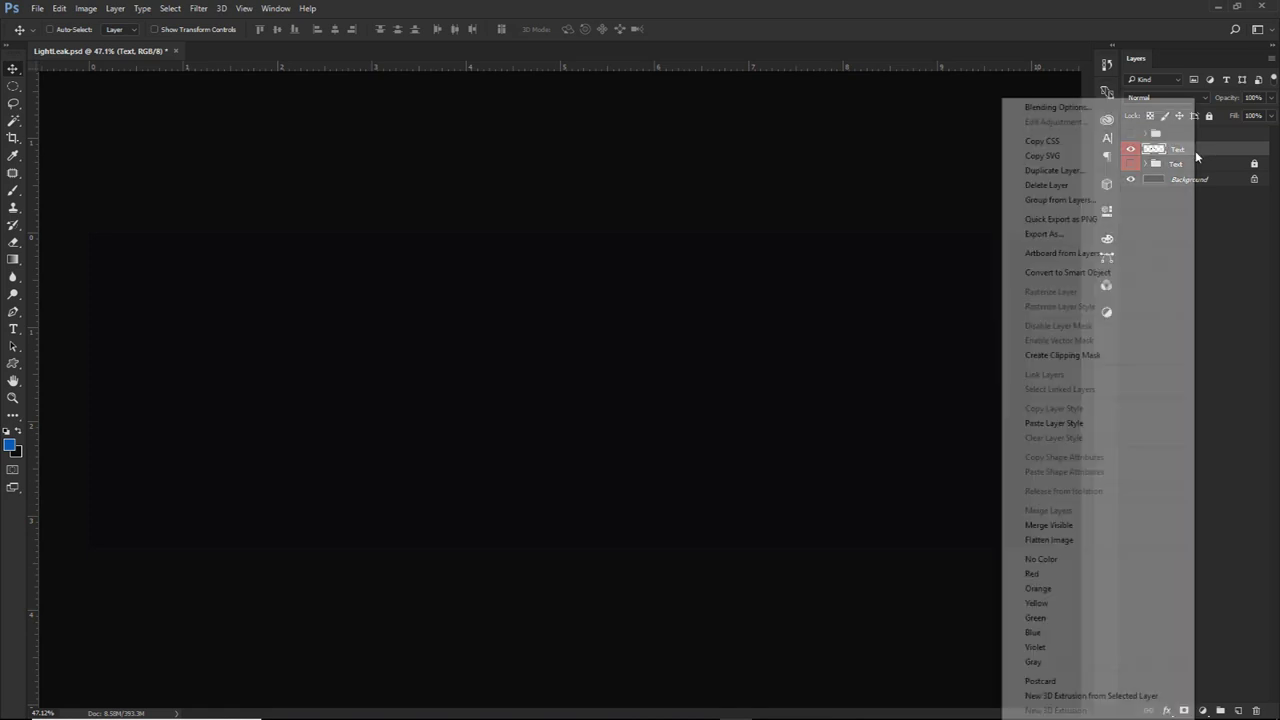
{"action": "left_click", "coordinate": [1069, 424]}
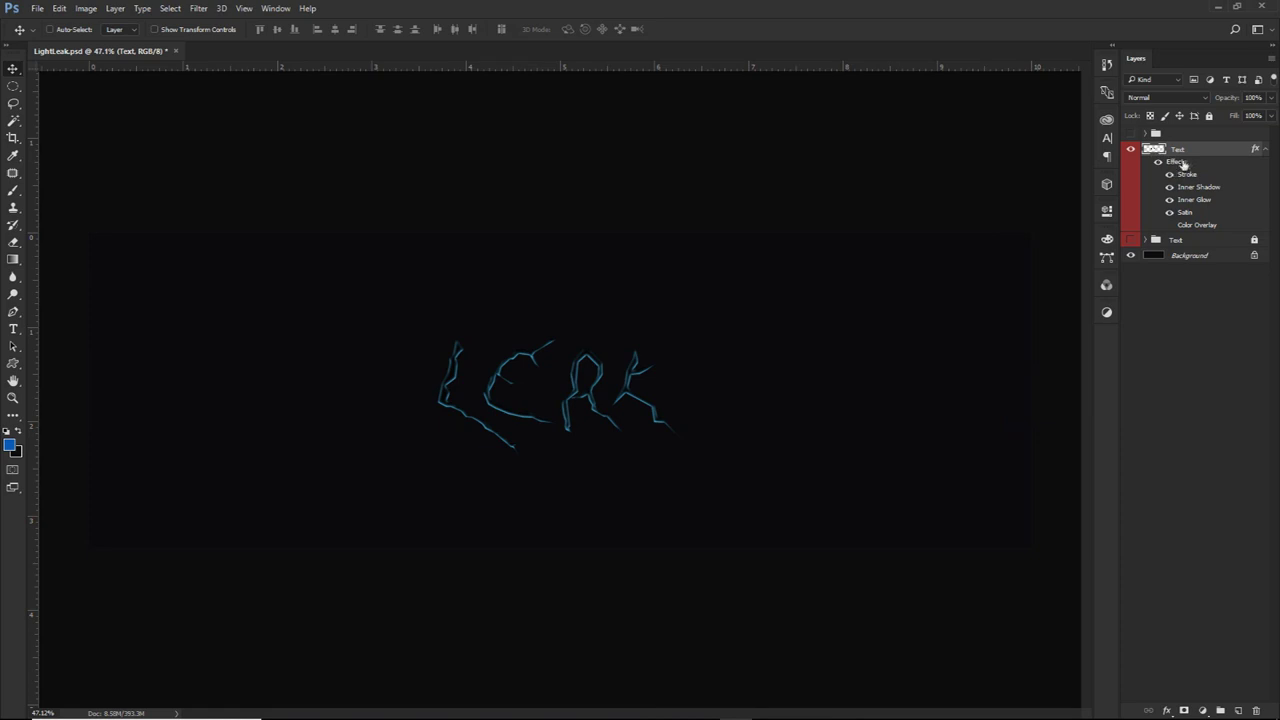
{"action": "double_click", "coordinate": [1183, 162]}
{"action": "left_click_drag", "start_coordinate": [679, 131], "coordinate": [976, 256]}
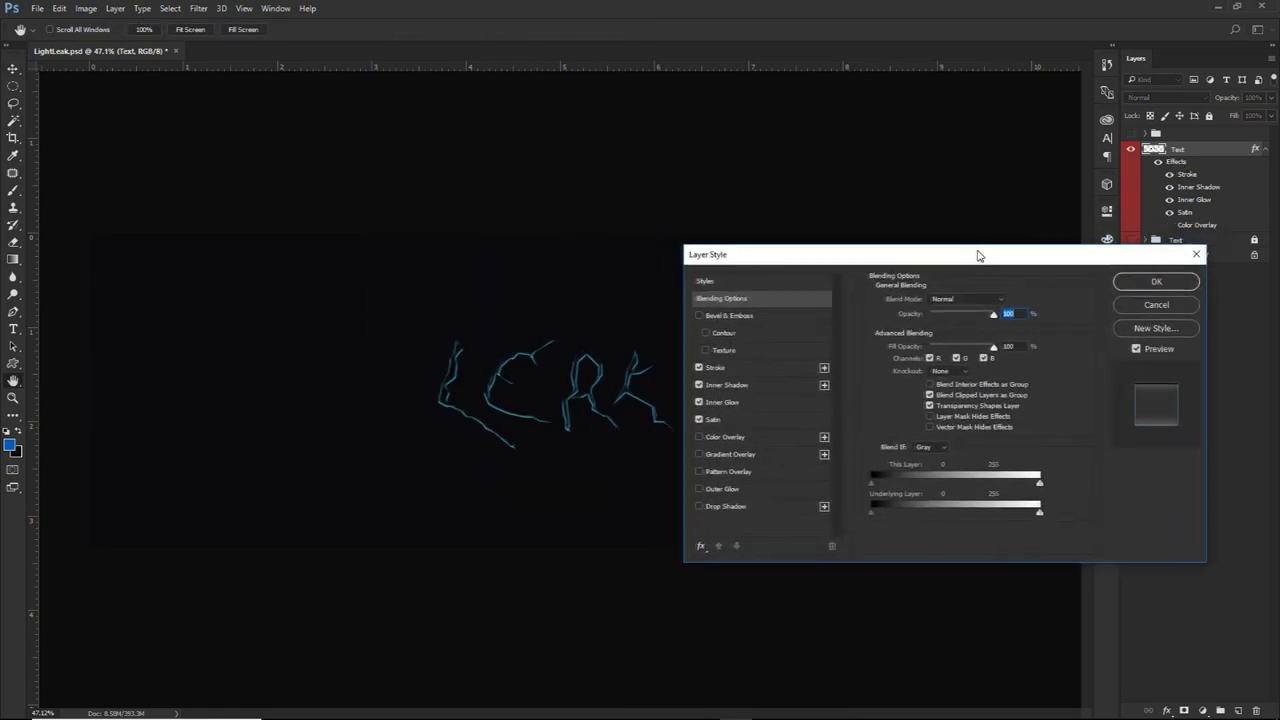
{"action": "left_click_drag", "start_coordinate": [750, 264], "coordinate": [759, 262]}
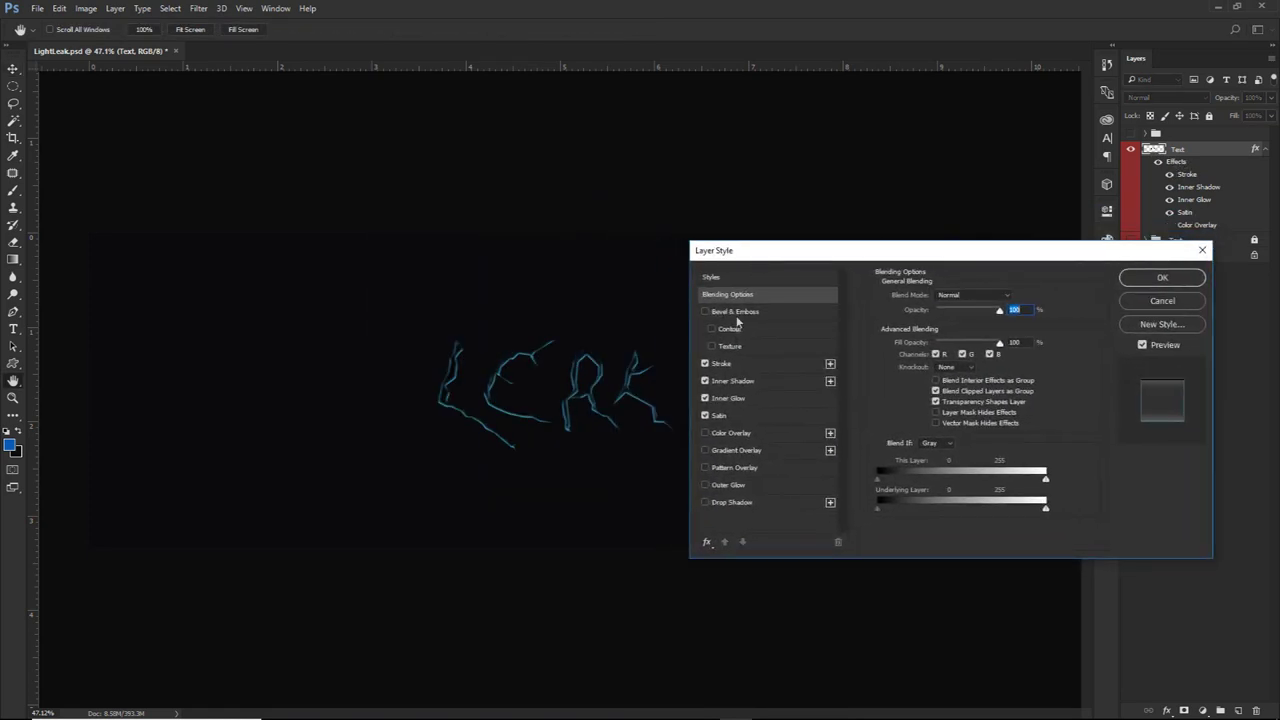
Review the Stroke, Satin and Inner Shadow settings of the Text layer's style
{"action": "left_click", "coordinate": [730, 364]}
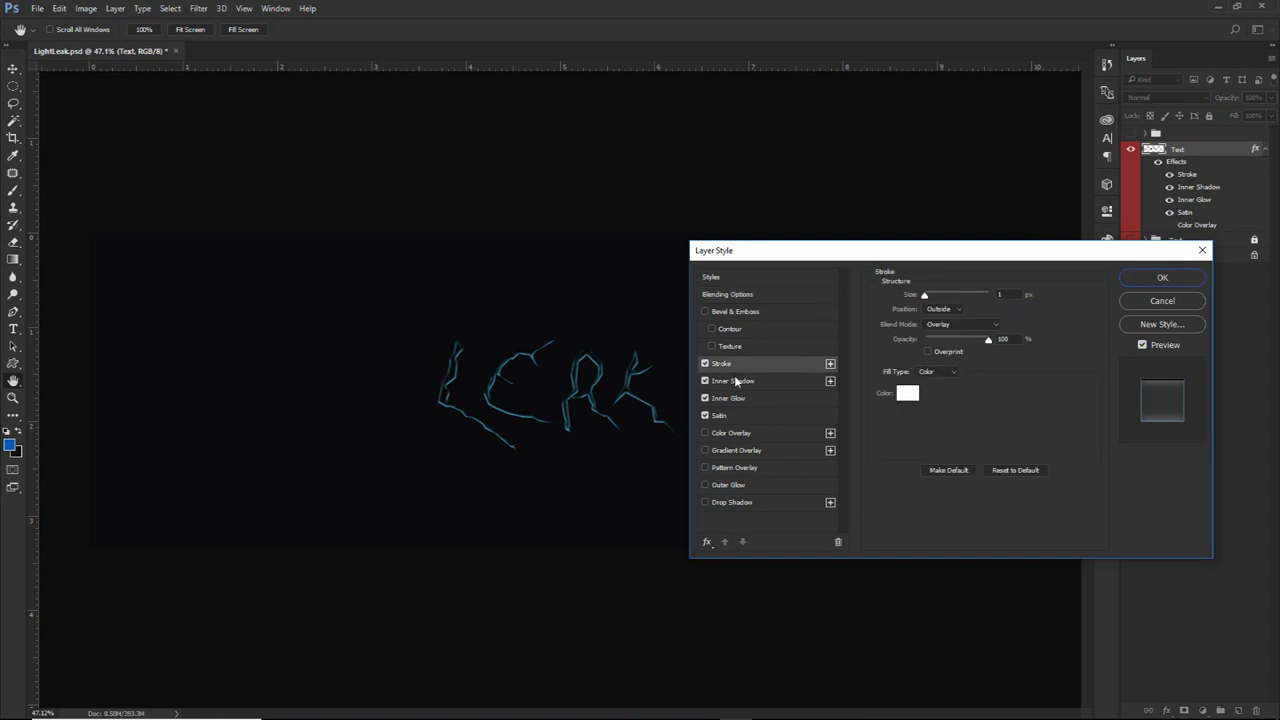
{"action": "left_click", "coordinate": [733, 416]}
{"action": "left_click", "coordinate": [731, 366]}
{"action": "left_click", "coordinate": [733, 385]}
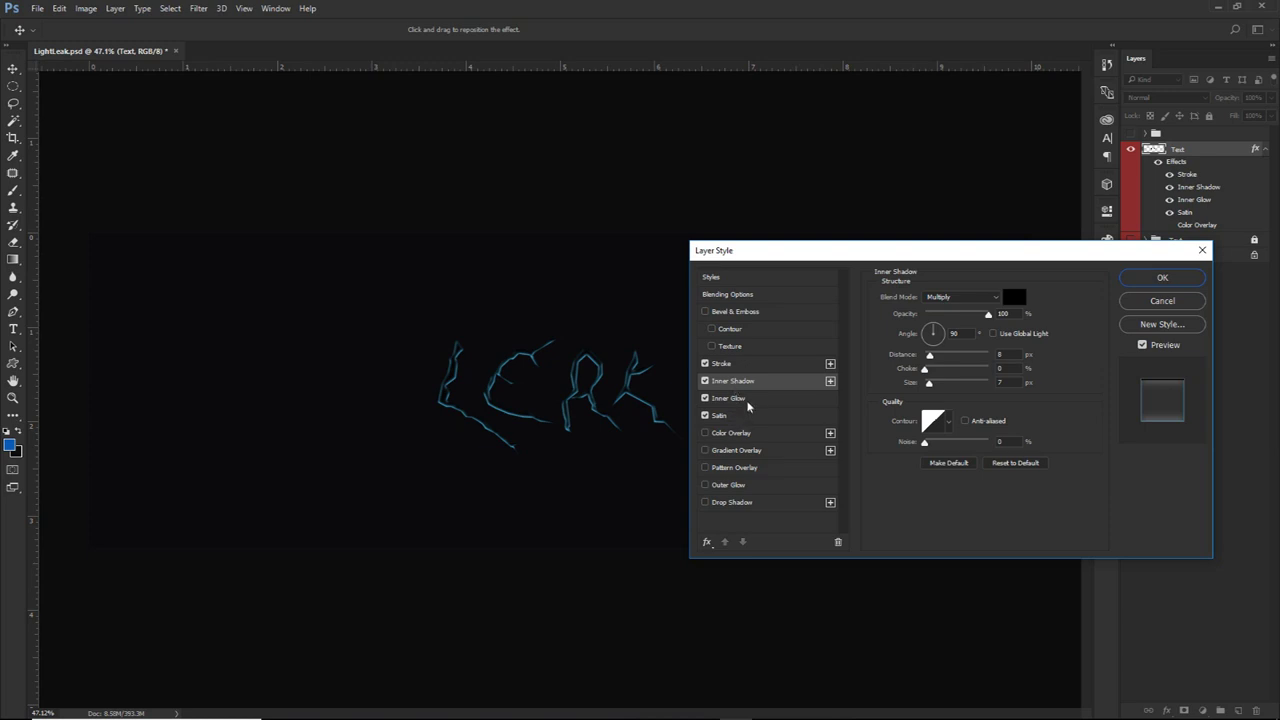
Compare the lettering with the Inner Glow switched off and on again
{"action": "left_click", "coordinate": [738, 398]}
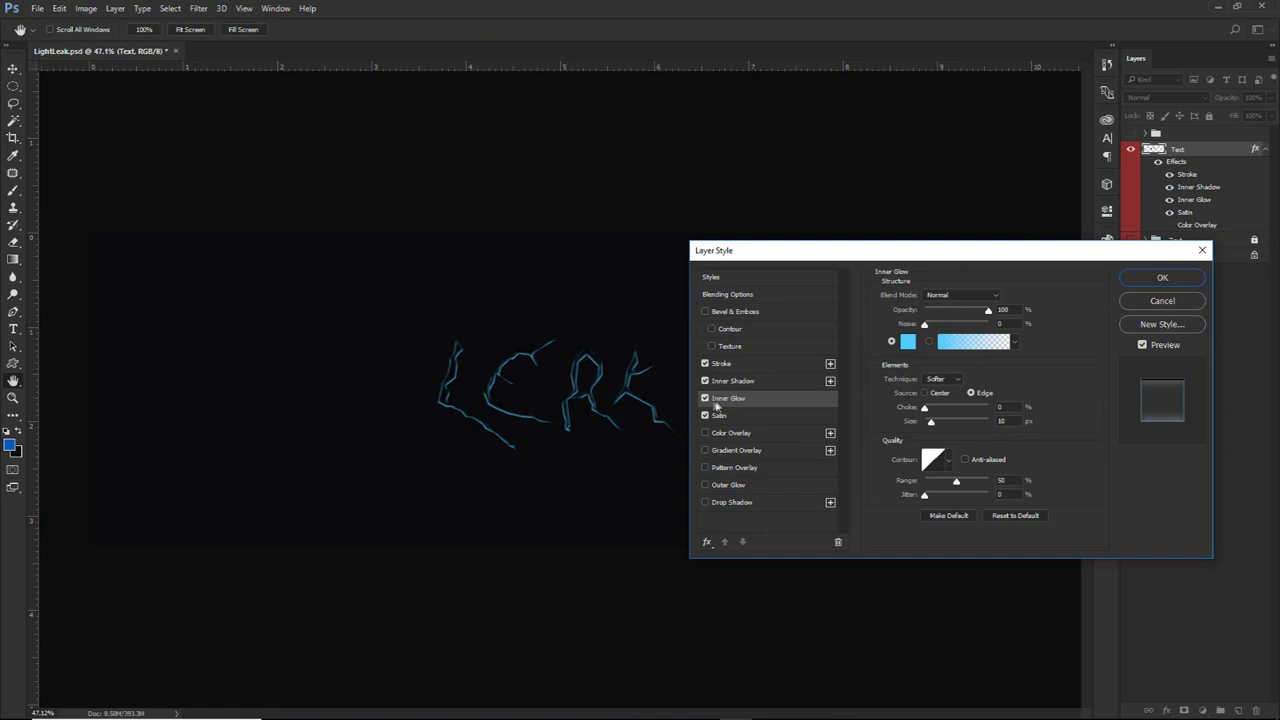
{"action": "scroll", "coordinate": [508, 389], "scroll_direction": "up", "scroll_amount": 2}
{"action": "left_click", "coordinate": [703, 398]}
{"action": "left_click_drag", "start_coordinate": [625, 380], "coordinate": [562, 369]}
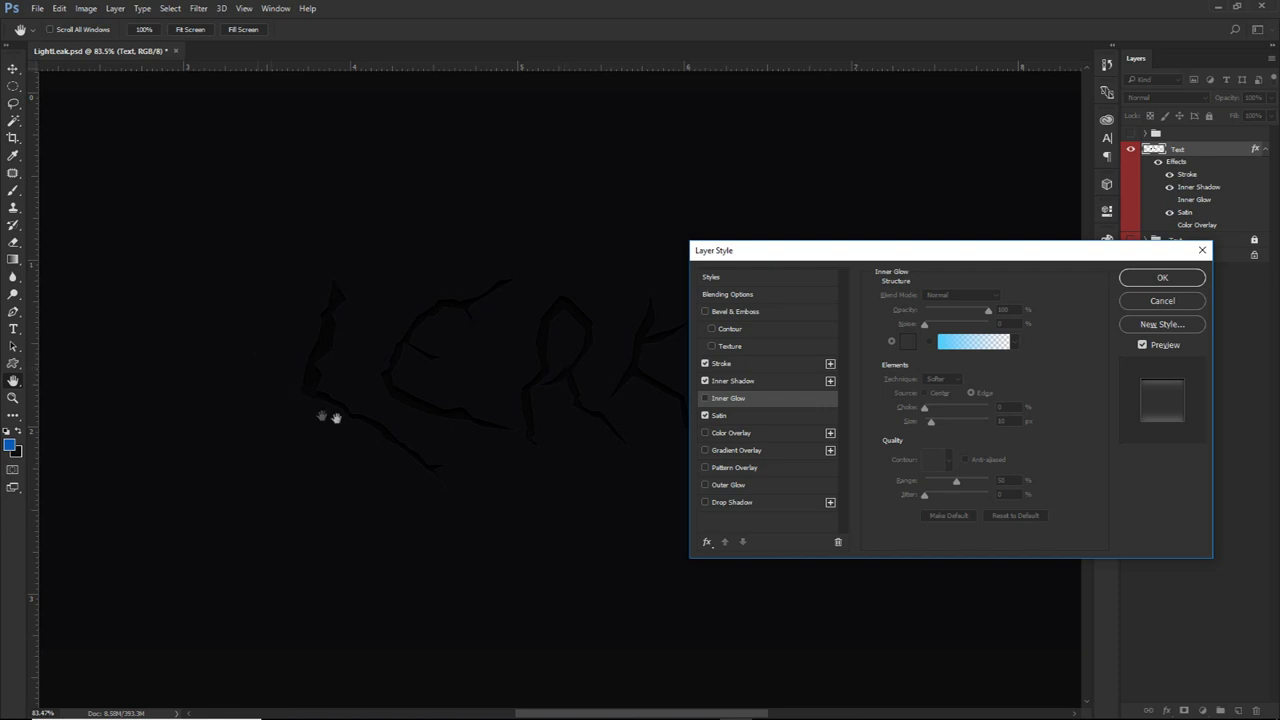
{"action": "left_click_drag", "start_coordinate": [733, 250], "coordinate": [752, 273]}
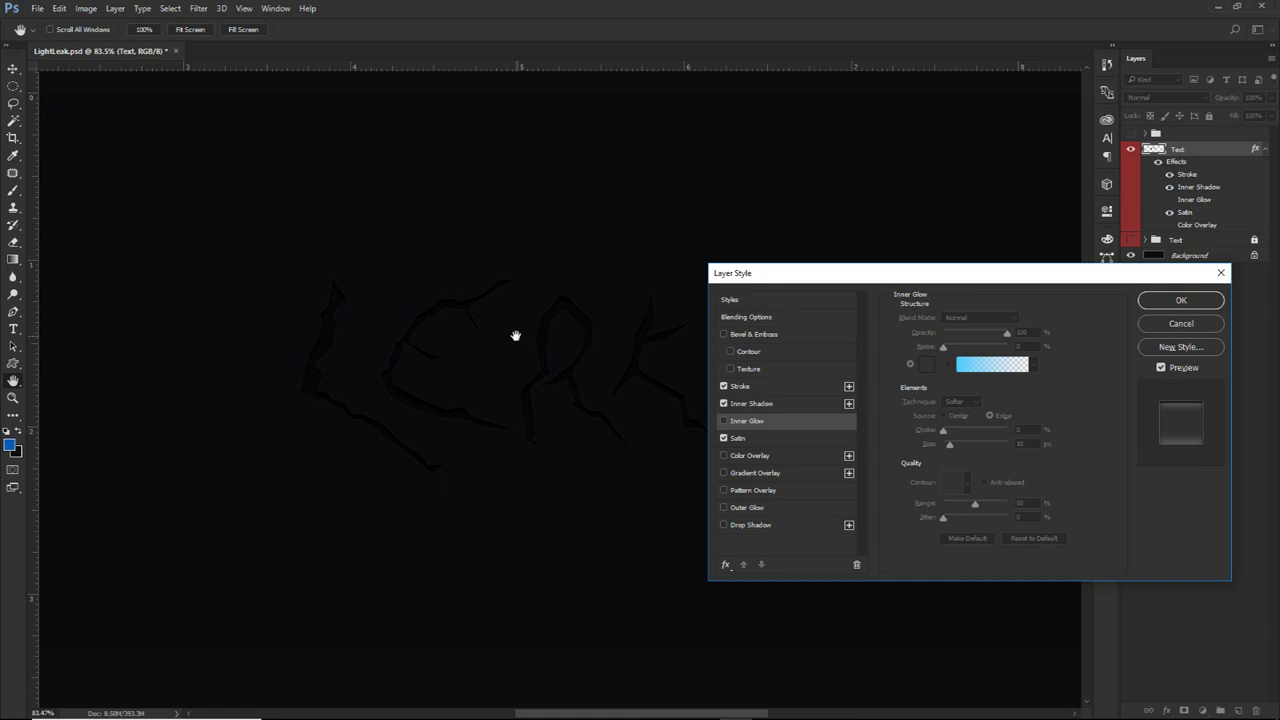
{"action": "left_click", "coordinate": [724, 422]}
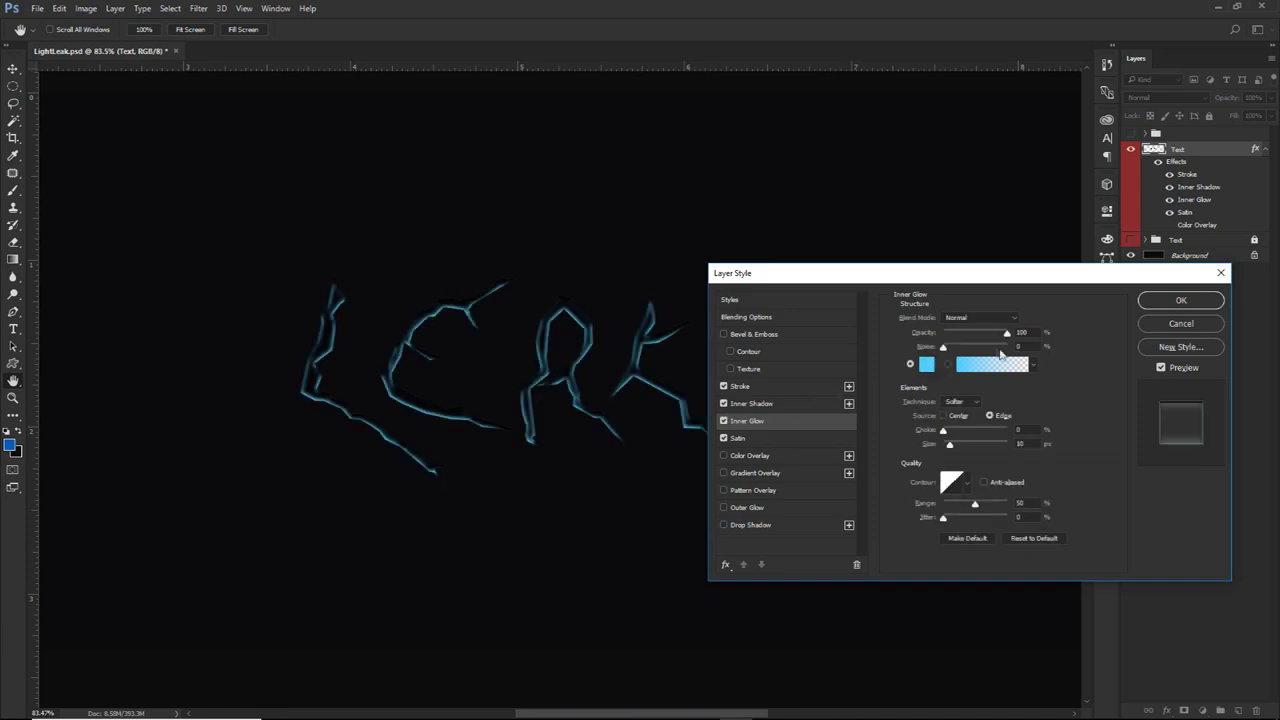
Examine the Inner Glow's colour, opacity, choke and size settings
{"action": "left_click", "coordinate": [927, 364]}
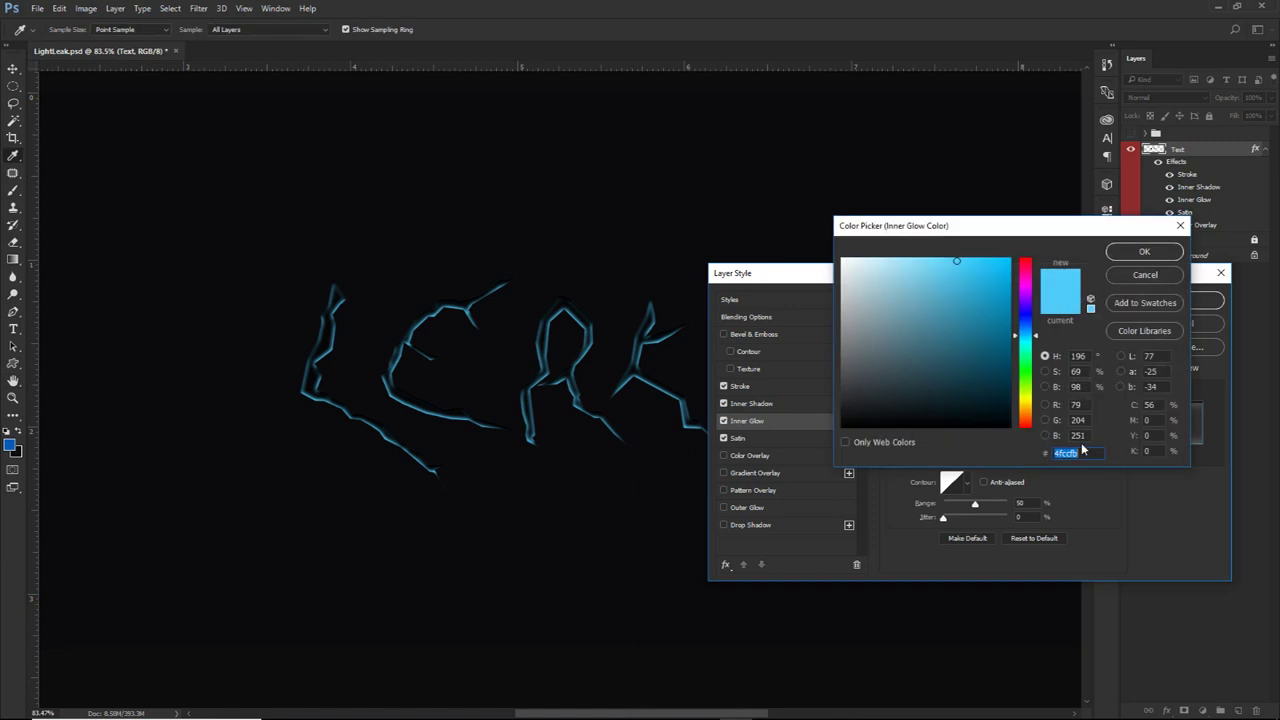
{"action": "left_click", "coordinate": [1143, 251]}
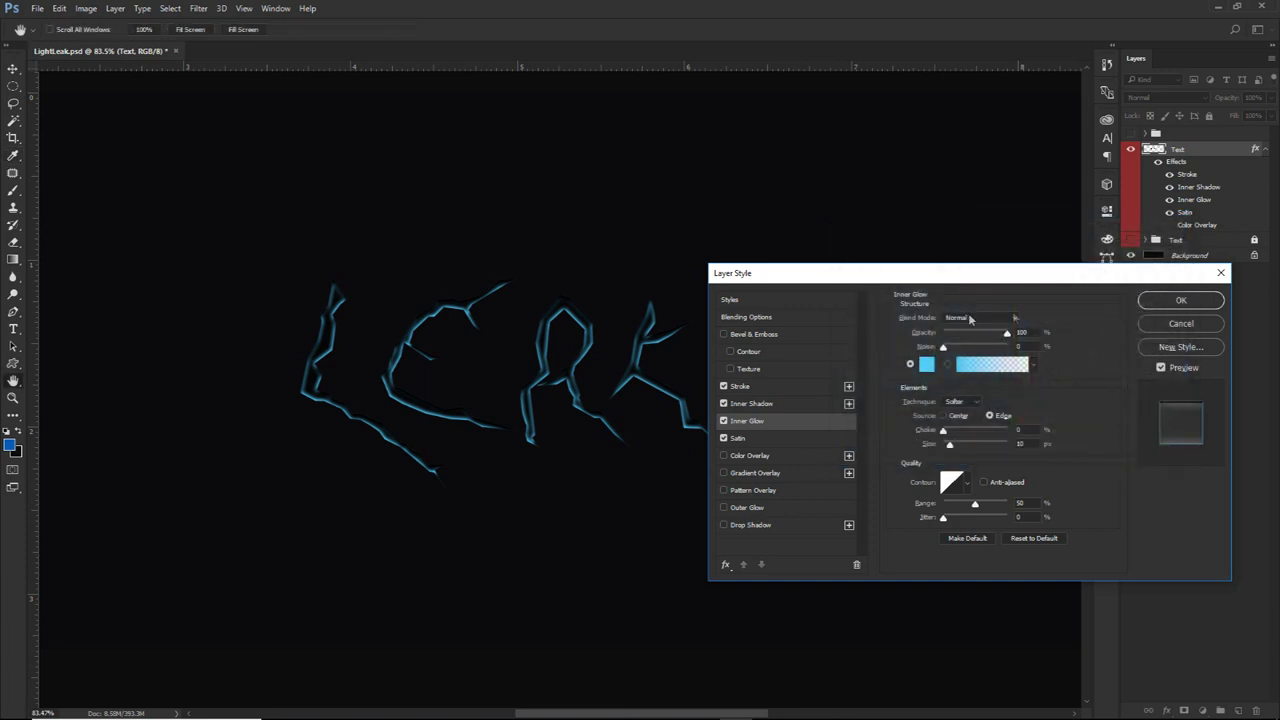
{"action": "left_click", "coordinate": [923, 332]}
{"action": "left_click", "coordinate": [922, 430]}
{"action": "left_click", "coordinate": [927, 444]}
Set the Satin effect's distance to 30 px
{"action": "left_click", "coordinate": [740, 441]}
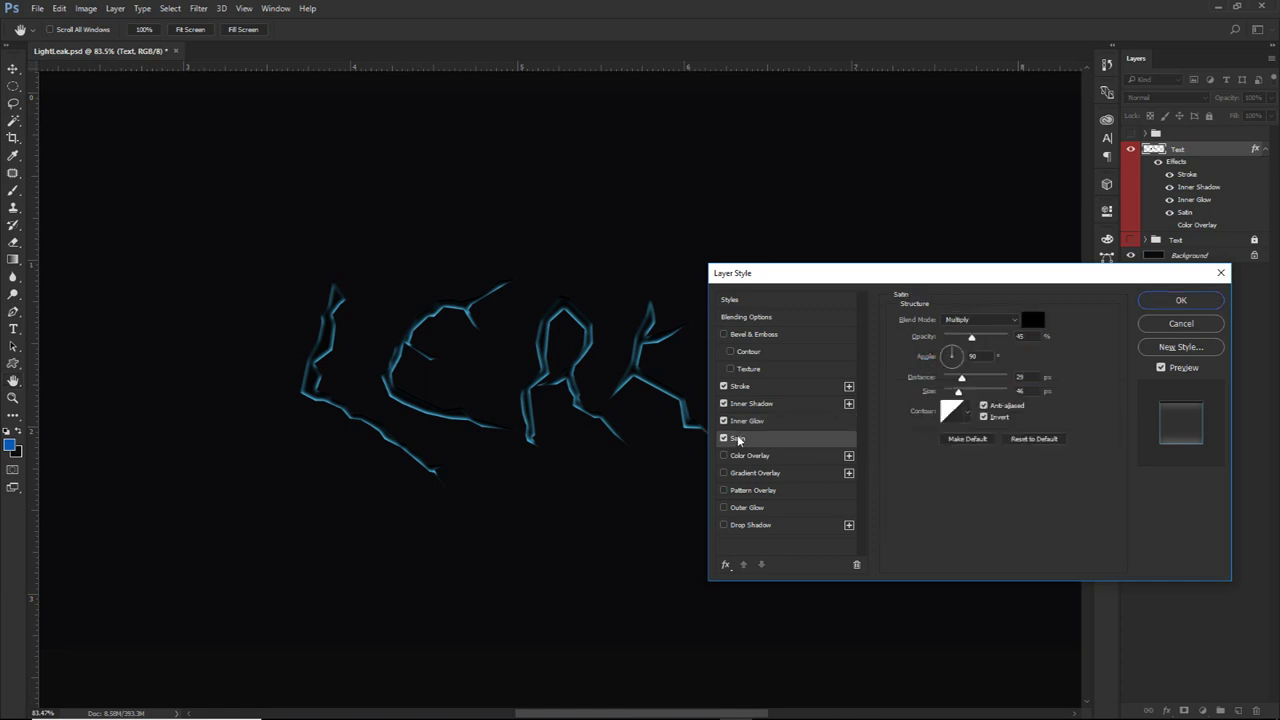
{"action": "left_click_drag", "start_coordinate": [1037, 337], "coordinate": [960, 340]}
{"action": "left_click", "coordinate": [1022, 376]}
{"action": "type", "text": "30"}
{"action": "key", "text": "Tab"}
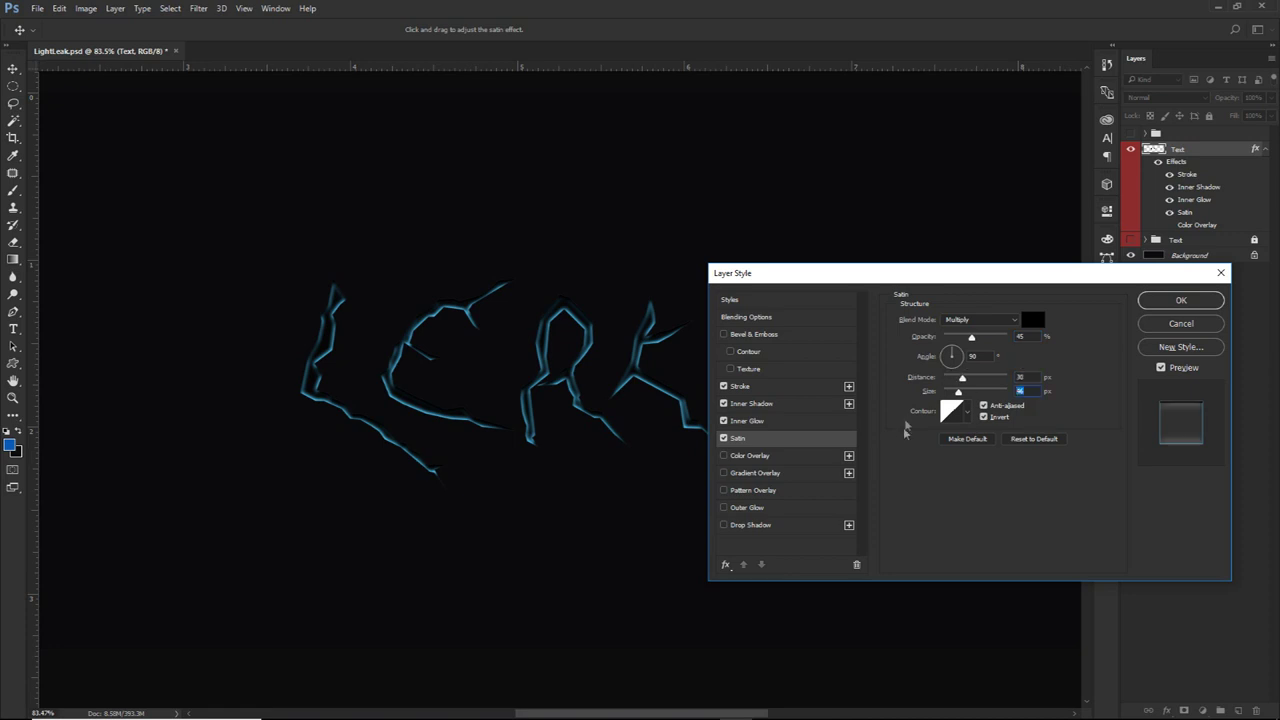
Set the Satin effect's size to 45 px and apply the layer style
{"action": "type", "text": "45"}
{"action": "left_click", "coordinate": [1160, 301]}
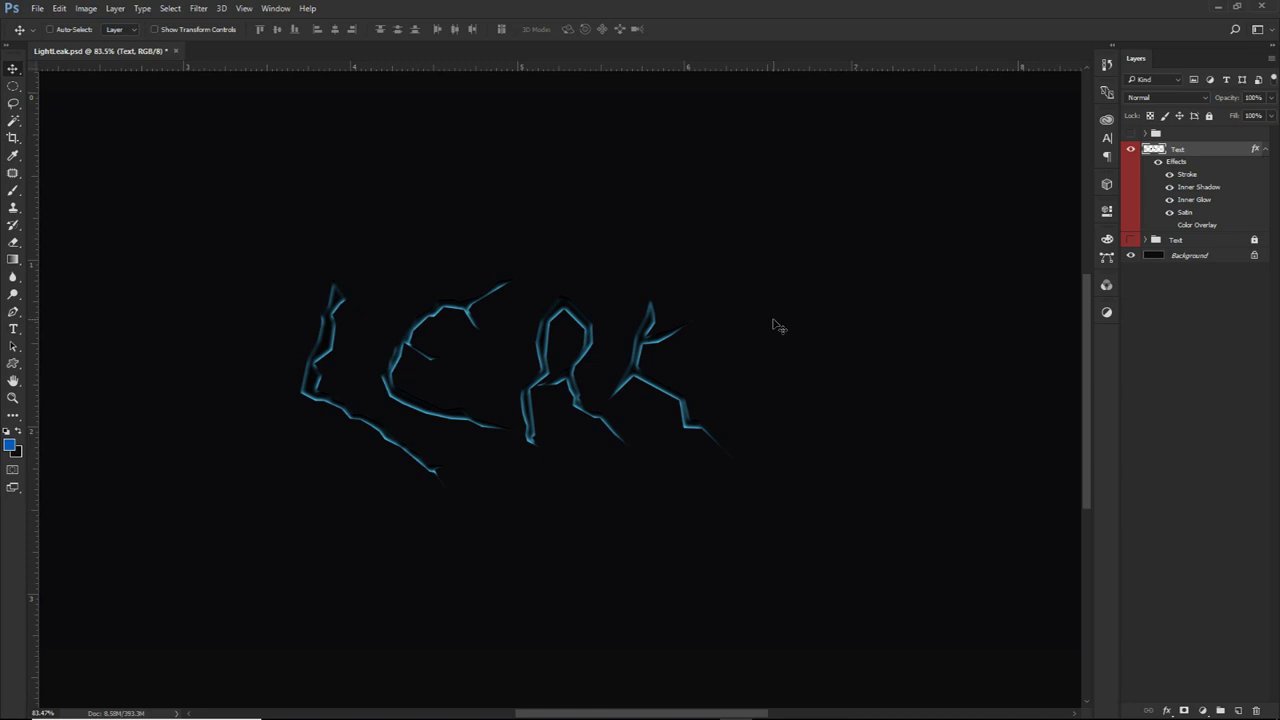
Add a new layer directly above the Text layer and clip it to that layer
{"action": "left_click", "coordinate": [1264, 151]}
{"action": "left_click", "coordinate": [1238, 710]}
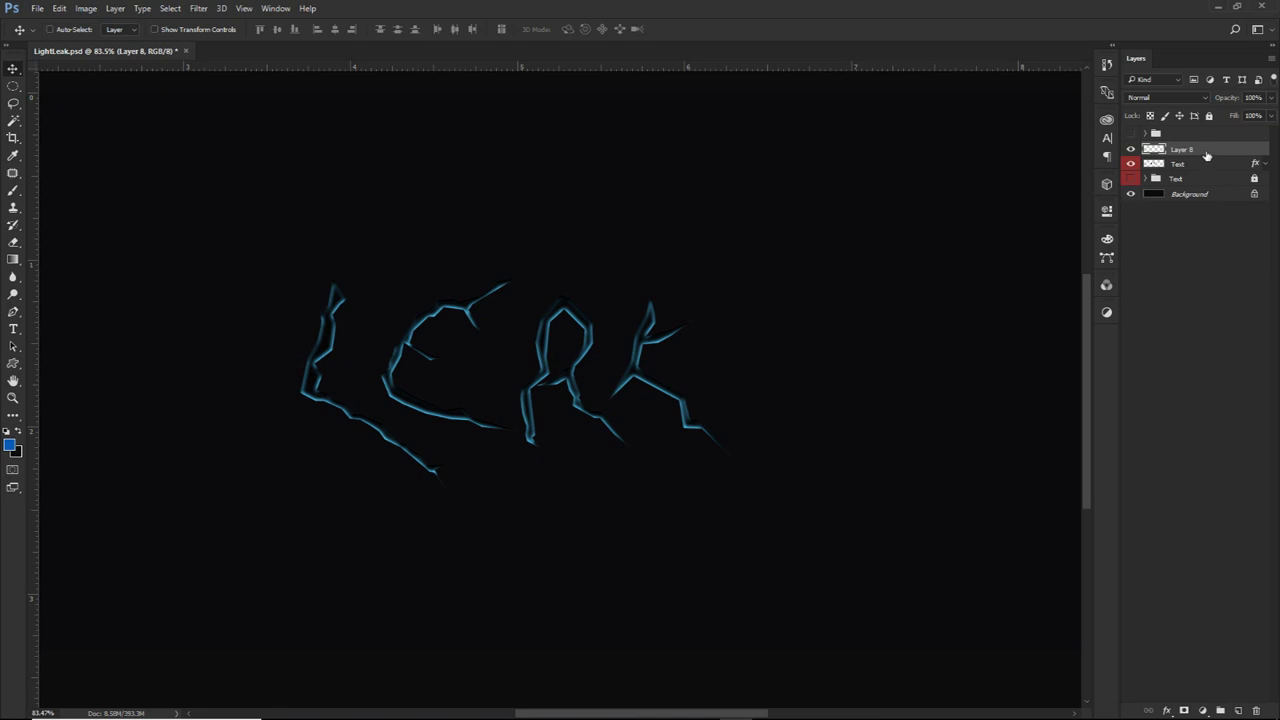
{"action": "right_click", "coordinate": [1206, 156]}
{"action": "left_click", "coordinate": [1180, 358]}
Compare the canvas with the styled Text layer hidden and shown
{"action": "left_click", "coordinate": [1133, 165]}
{"action": "left_click", "coordinate": [1133, 165]}
{"action": "left_click", "coordinate": [1133, 165]}
{"action": "left_click", "coordinate": [1133, 165]}
{"action": "left_click", "coordinate": [1133, 165]}
{"action": "left_click", "coordinate": [1133, 165]}
Paint a soft teal-blue glow inside the cracked letters on the clipped layer with a large Brush
{"action": "key", "text": "b"}
{"action": "mouse_move", "coordinate": [455, 392]}
{"action": "left_mouse_down"}
{"action": "mouse_move", "coordinate": [740, 380]}
{"action": "mouse_move", "coordinate": [631, 377]}
{"action": "left_mouse_up"}
{"action": "left_click_drag", "start_coordinate": [598, 313], "coordinate": [621, 278]}
{"action": "left_click_drag", "start_coordinate": [752, 374], "coordinate": [491, 337]}
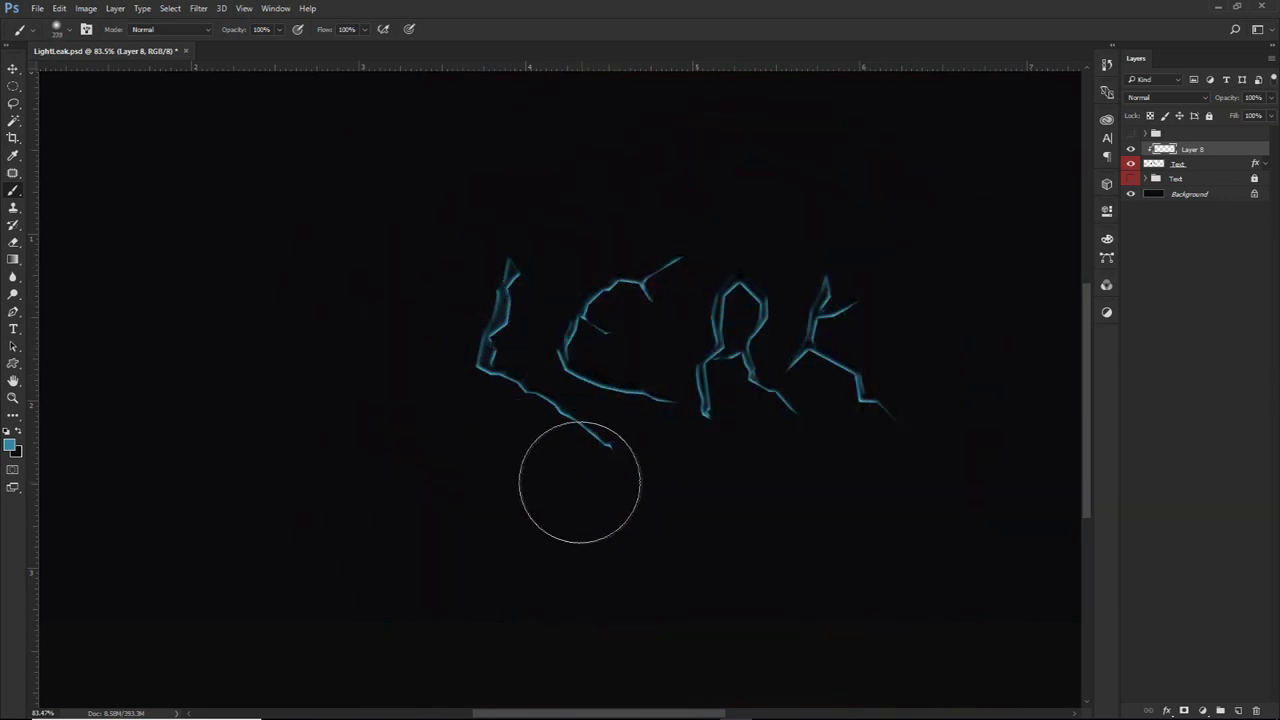
{"action": "left_click_drag", "start_coordinate": [600, 356], "coordinate": [587, 364]}
{"action": "left_click_drag", "start_coordinate": [643, 420], "coordinate": [594, 394]}
{"action": "left_click_drag", "start_coordinate": [737, 337], "coordinate": [724, 300]}
{"action": "mouse_move", "coordinate": [771, 355]}
{"action": "left_mouse_down"}
{"action": "mouse_move", "coordinate": [768, 398]}
{"action": "mouse_move", "coordinate": [819, 420]}
{"action": "mouse_move", "coordinate": [825, 264]}
{"action": "mouse_move", "coordinate": [815, 280]}
{"action": "mouse_move", "coordinate": [833, 378]}
{"action": "left_mouse_up"}
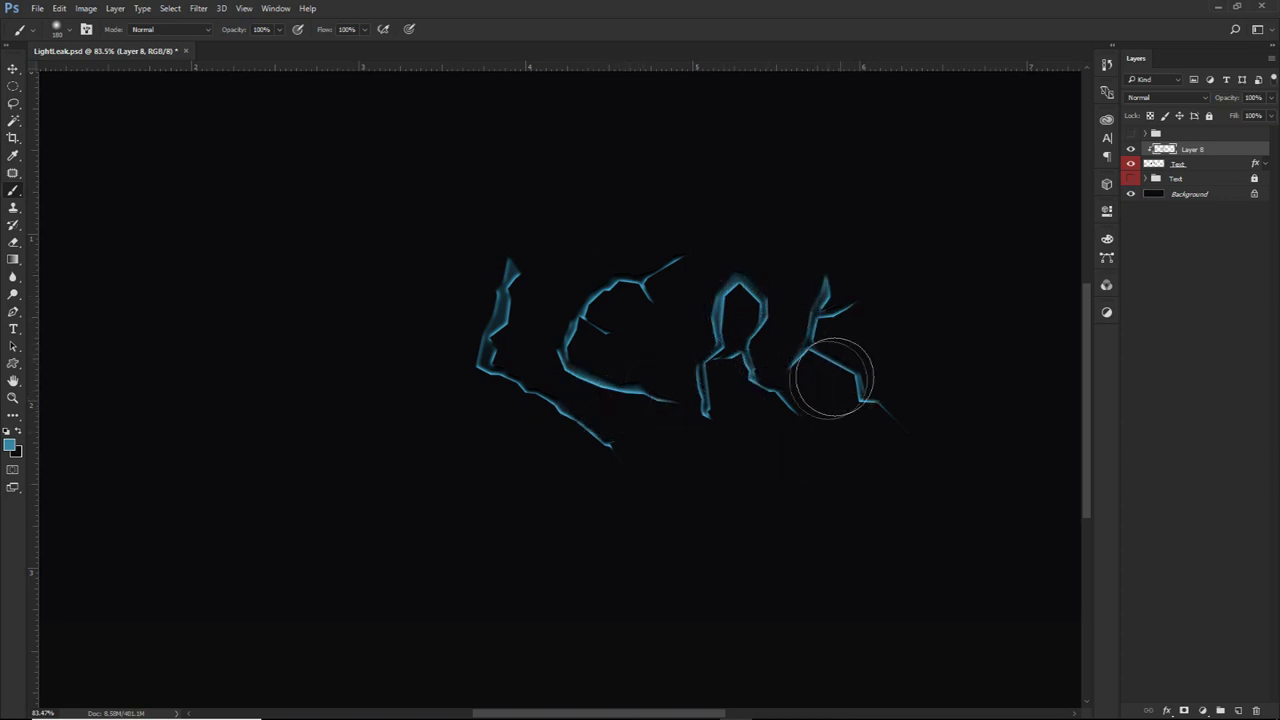
{"action": "scroll", "coordinate": [802, 372], "scroll_direction": "up", "scroll_amount": 1}
{"action": "scroll", "coordinate": [800, 380], "scroll_direction": "down", "scroll_amount": 6}
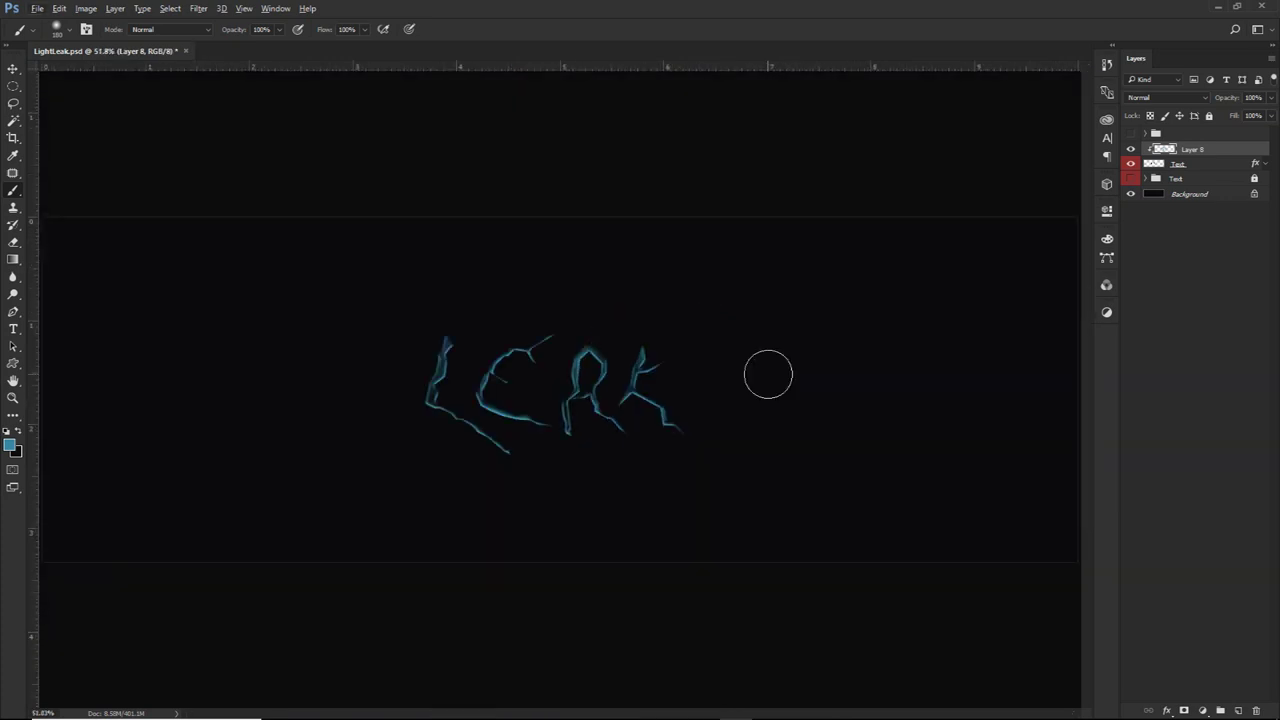
{"action": "scroll", "coordinate": [533, 394], "scroll_direction": "up", "scroll_amount": 10}
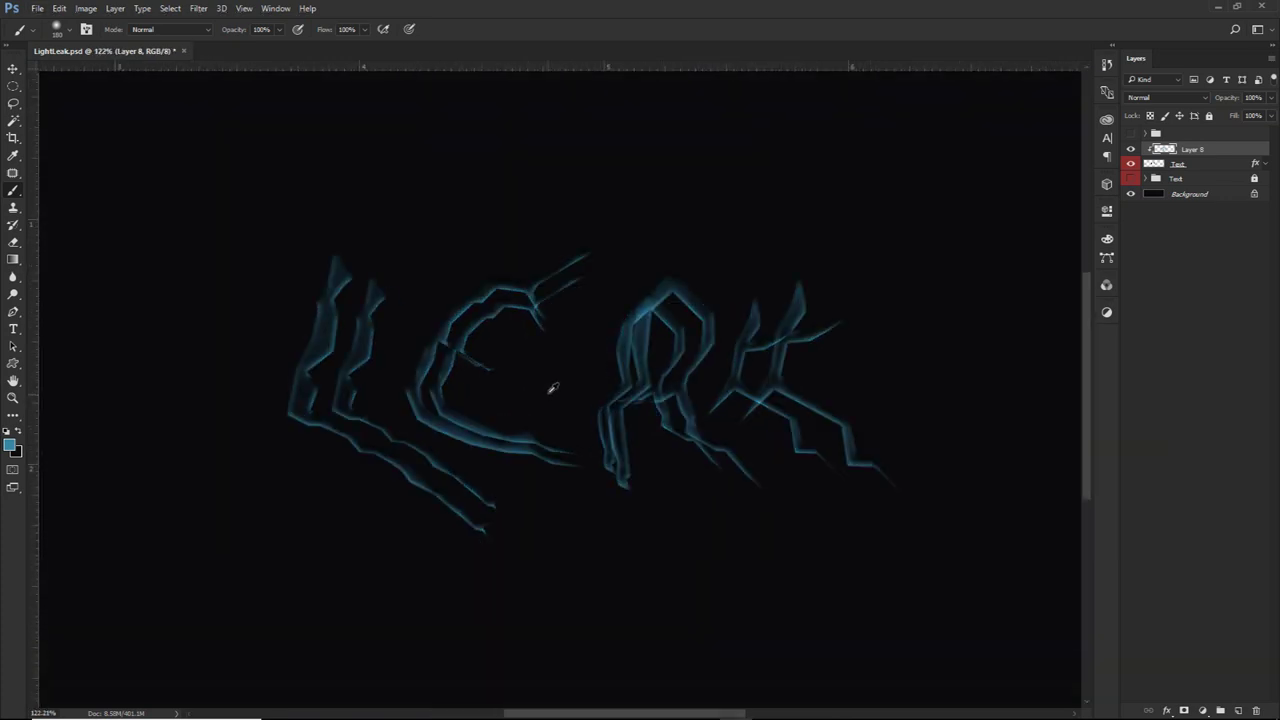
{"action": "left_click", "coordinate": [1130, 150]}
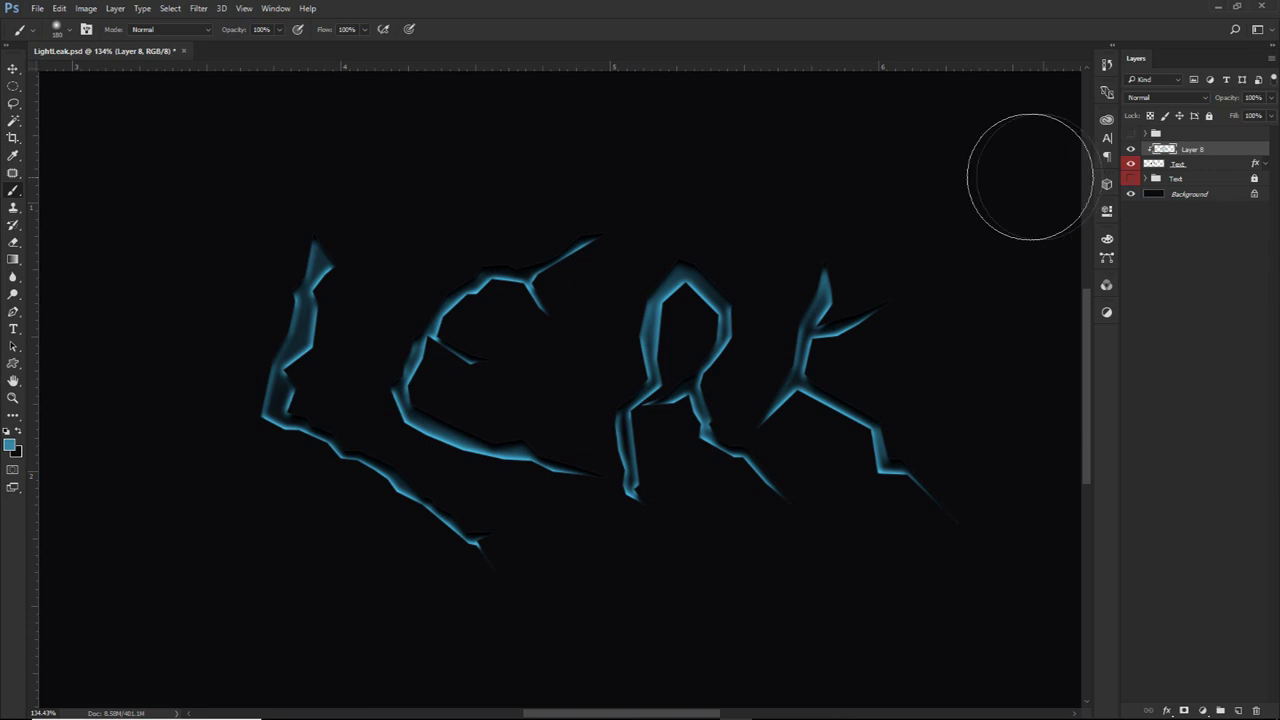
Rename the clipped glow layer as Glow Inside
{"action": "key", "text": "v"}
{"action": "scroll", "coordinate": [725, 352], "scroll_direction": "down", "scroll_amount": 2}
{"action": "double_click", "coordinate": [1193, 149]}
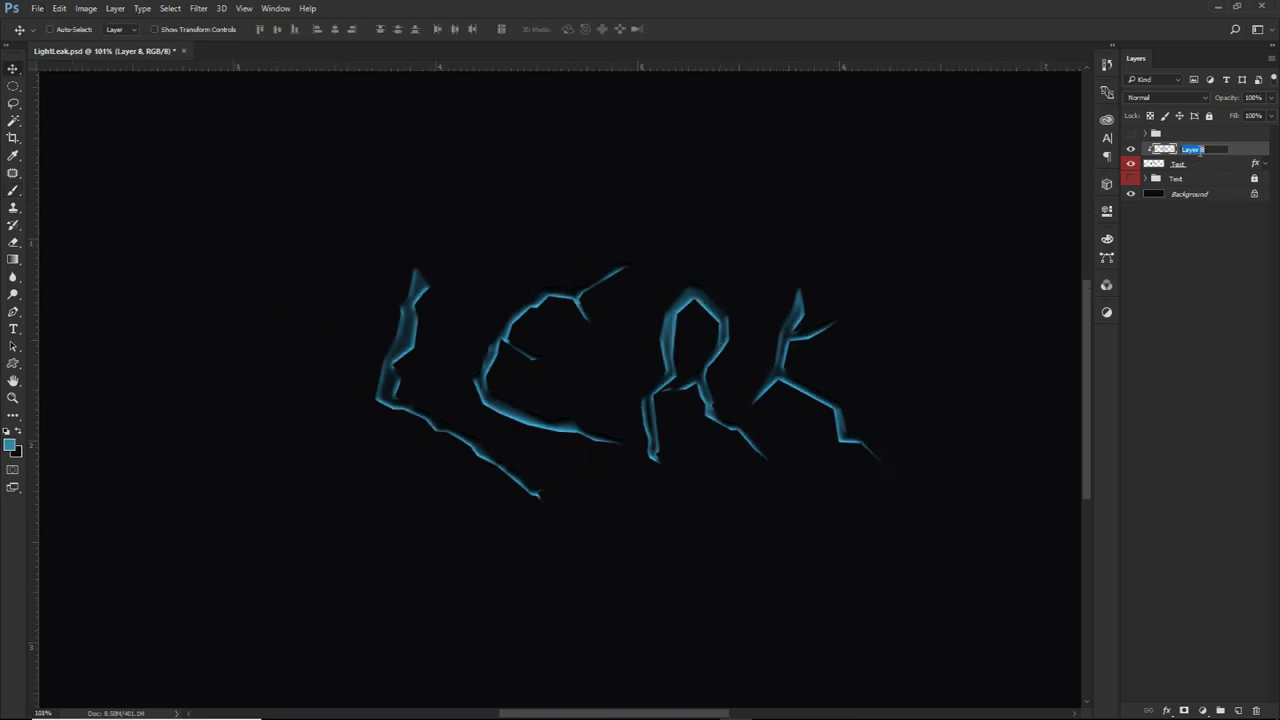
{"action": "type", "text": "Glow Inside"}
{"action": "key", "text": "Return"}
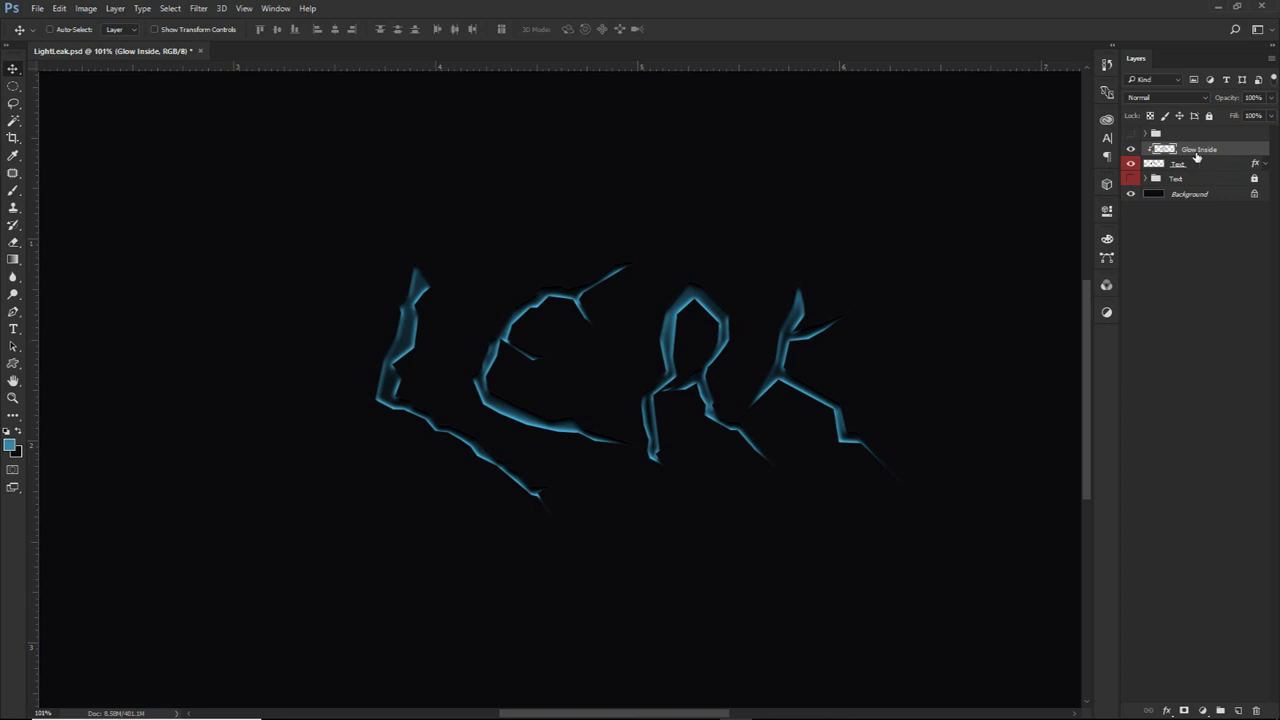
Group the Glow Inside layer with its styled Text layer and name the group Text
{"action": "left_click", "coordinate": [1191, 172], "text": "shift"}
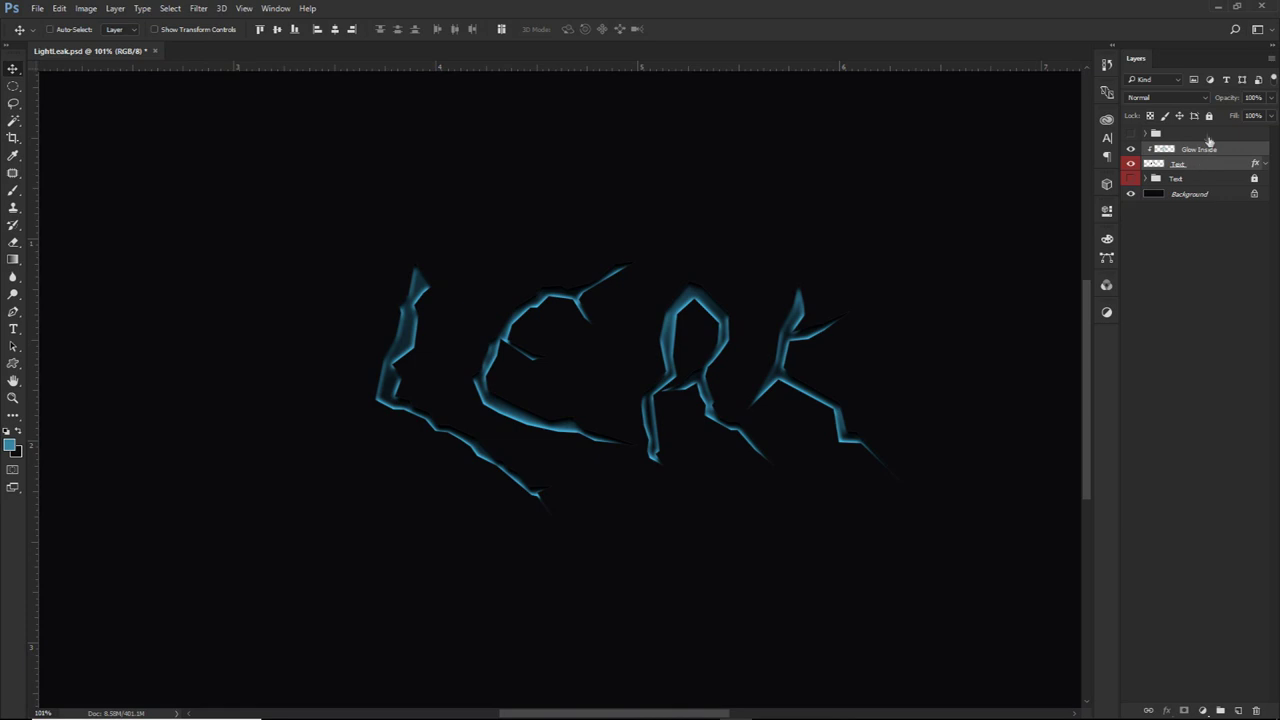
{"action": "key", "text": "ctrl+g"}
{"action": "double_click", "coordinate": [1181, 149]}
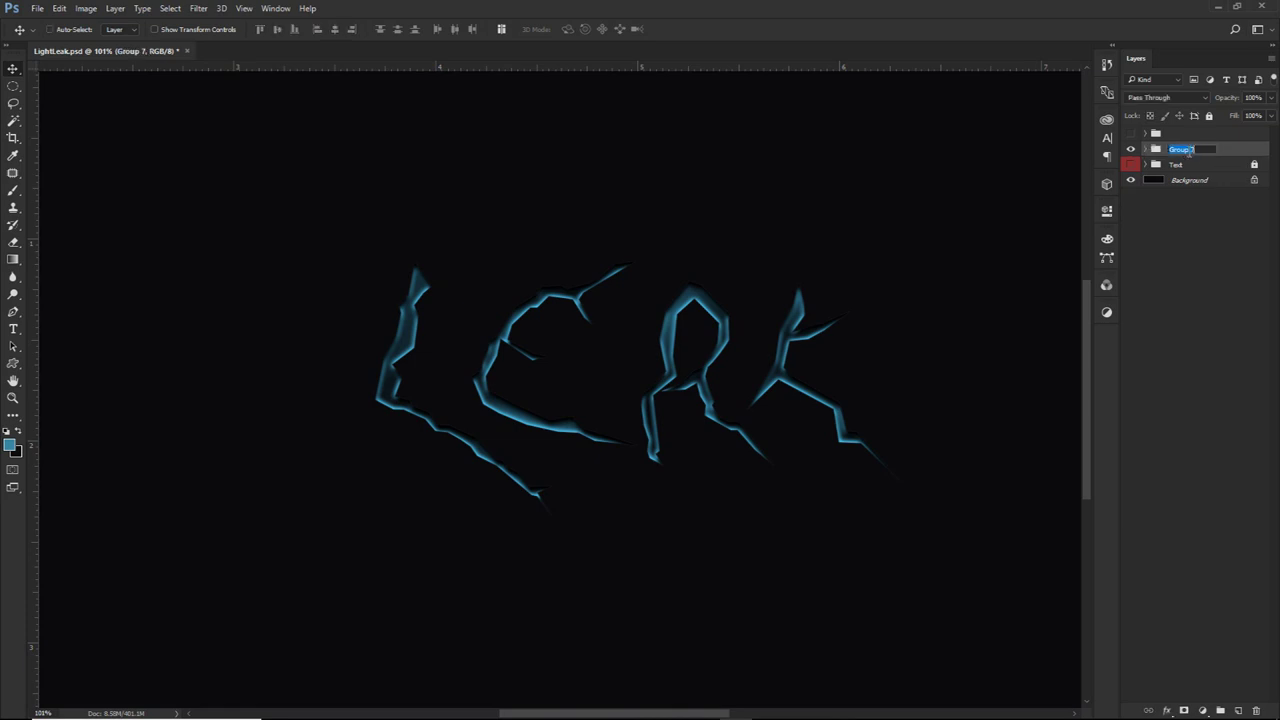
{"action": "type", "text": "Text"}
{"action": "key", "text": "Return"}
Duplicate the new Text group and hide the Stroke effect of the Text layer inside the copy
{"action": "key", "text": "ctrl+j"}
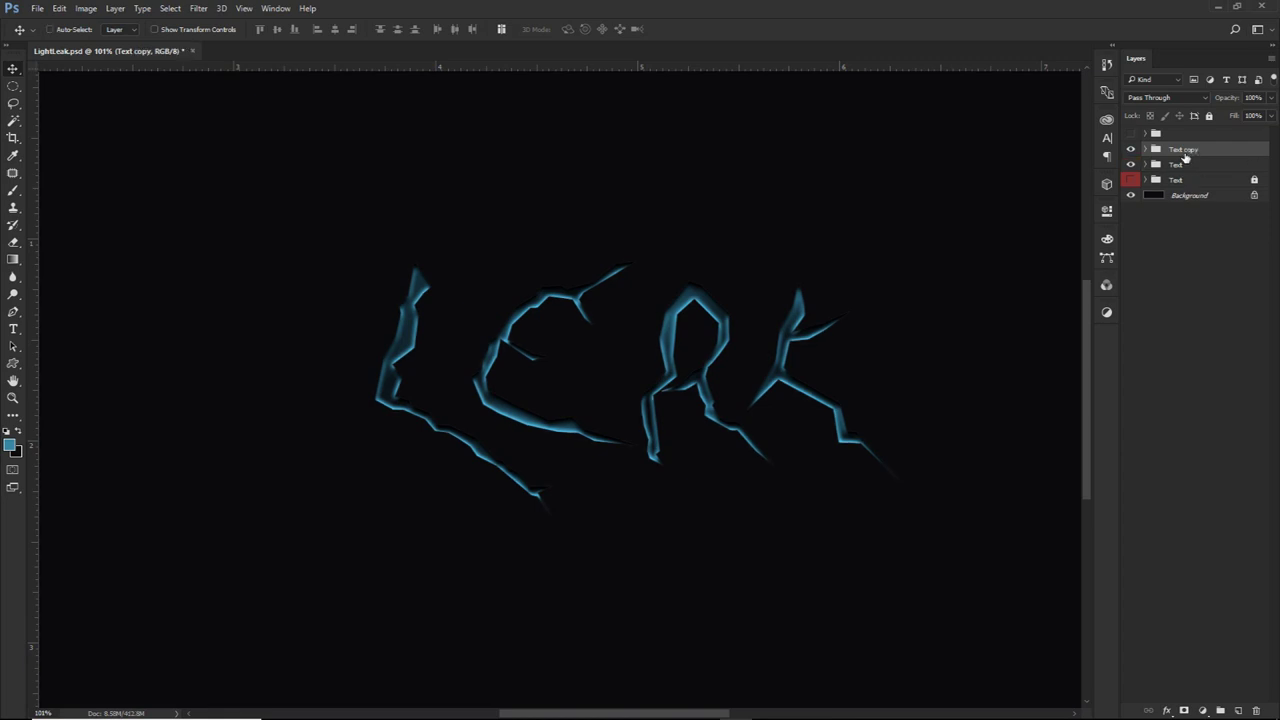
{"action": "left_click_drag", "start_coordinate": [747, 313], "coordinate": [870, 172]}
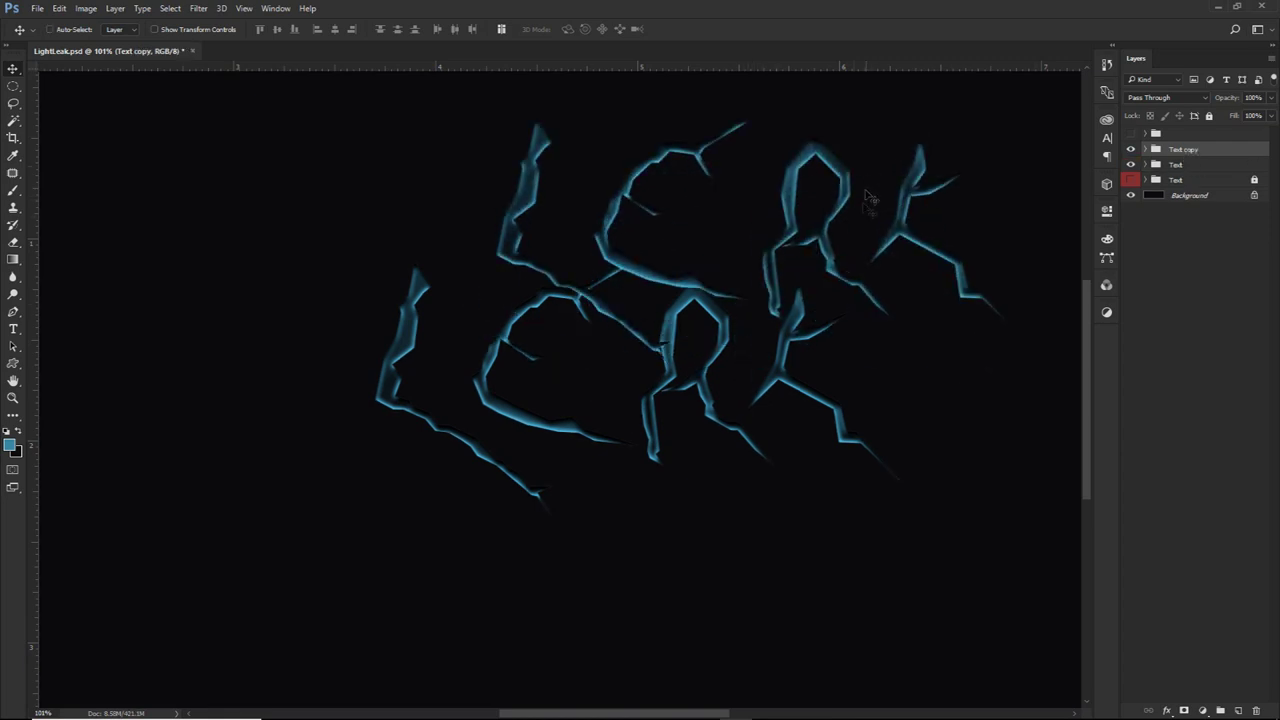
{"action": "key", "text": "ctrl+z"}
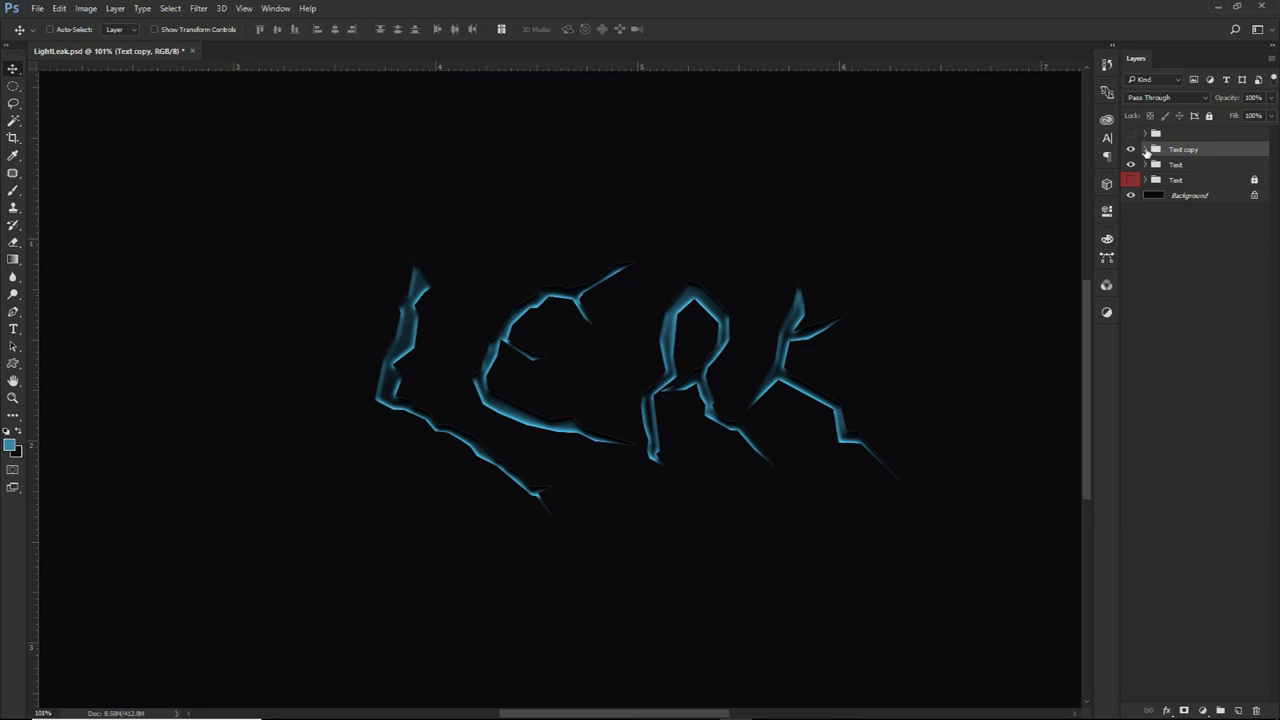
{"action": "left_click", "coordinate": [1146, 150]}
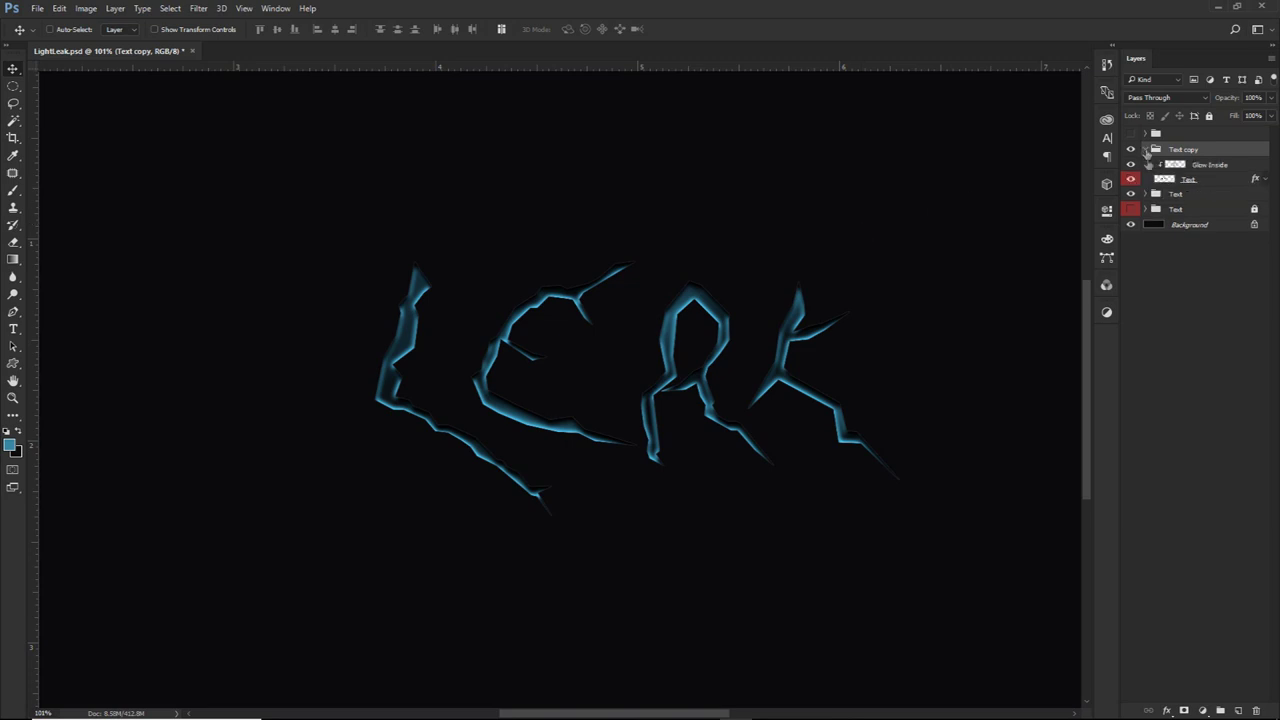
{"action": "left_click", "coordinate": [1262, 179]}
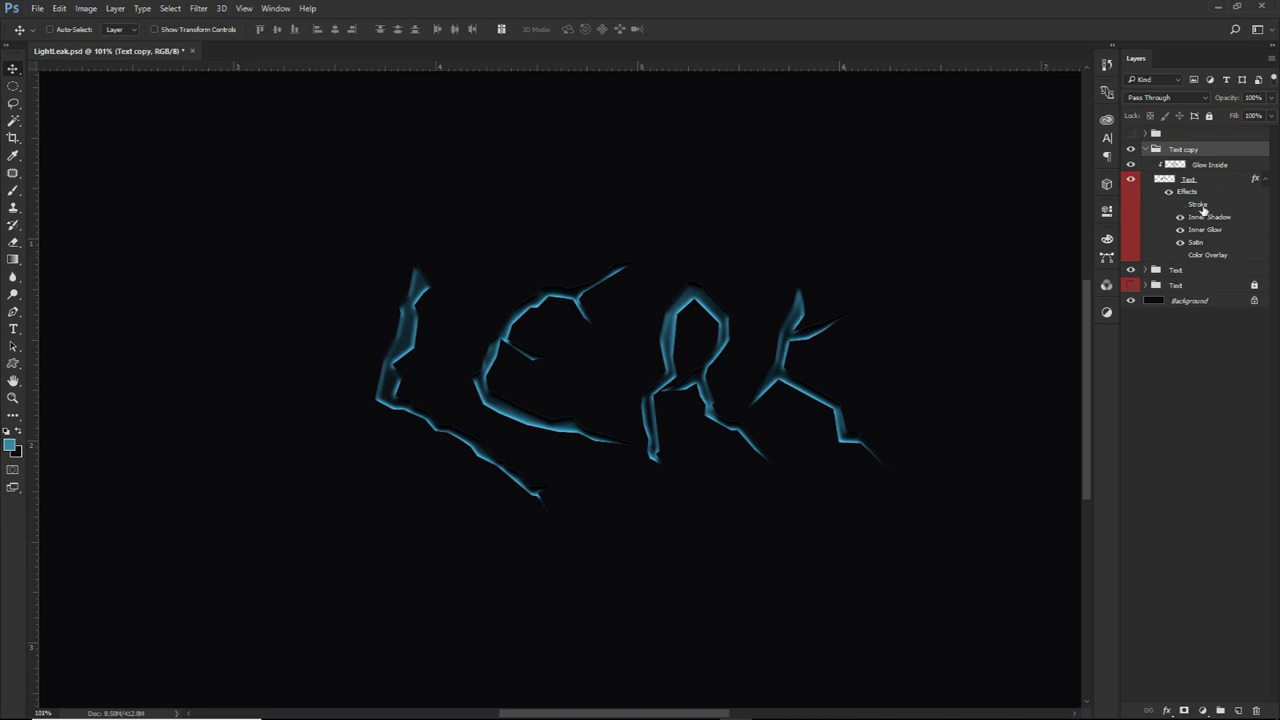
{"action": "left_click", "coordinate": [1146, 150]}
Move the duplicated group temporarily aside and examine the letter edges where it overlaps the original
{"action": "left_click_drag", "start_coordinate": [731, 324], "coordinate": [829, 204]}
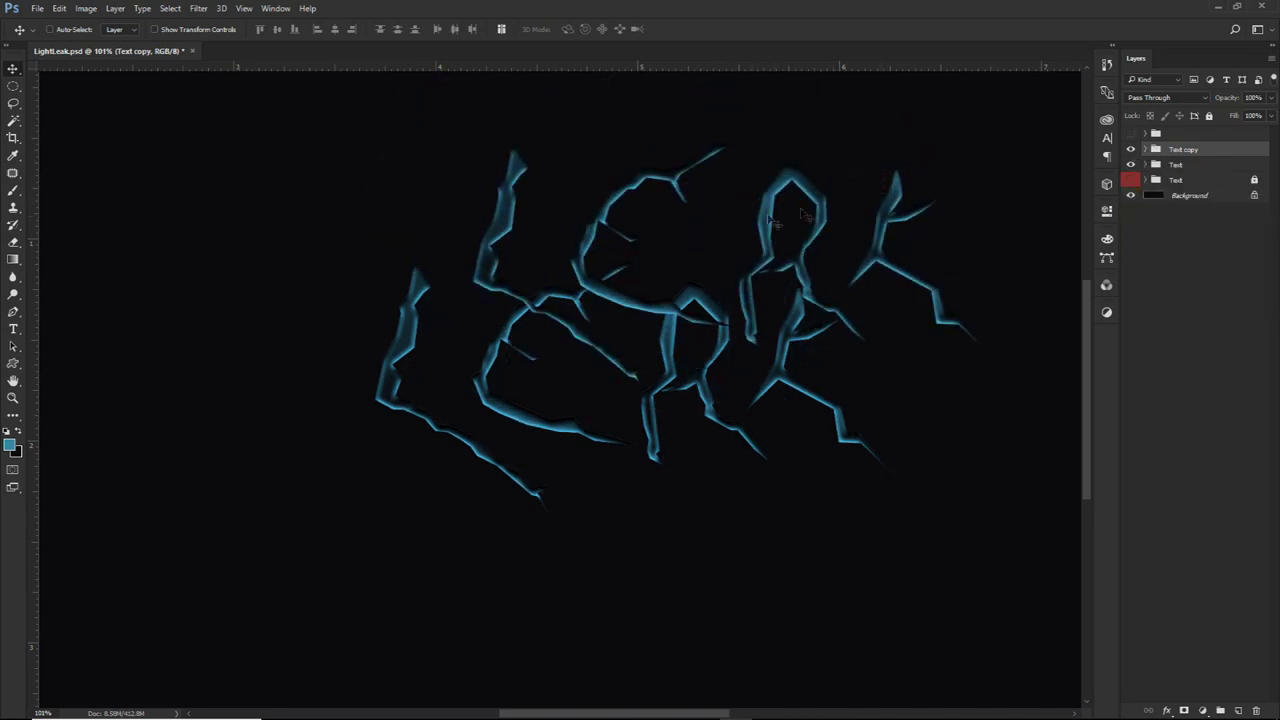
{"action": "scroll", "coordinate": [573, 190], "scroll_direction": "up", "scroll_amount": 4}
{"action": "scroll", "coordinate": [575, 193], "scroll_direction": "up", "scroll_amount": 5}
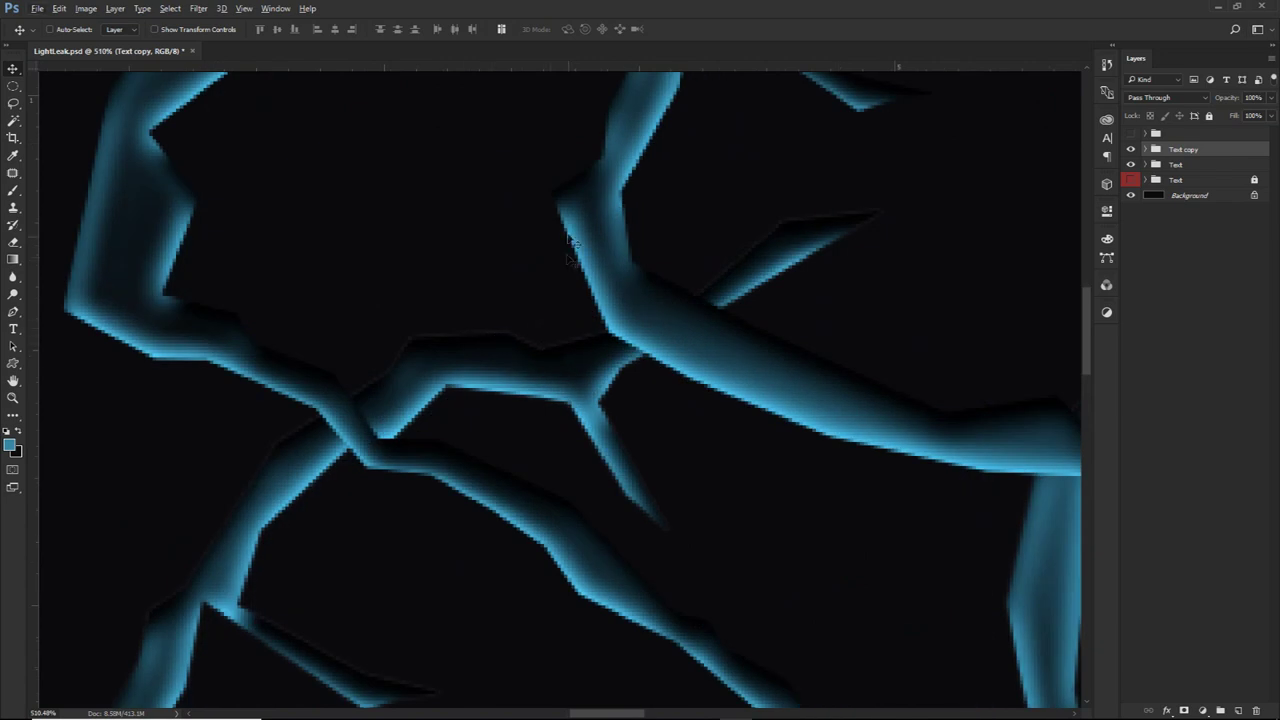
{"action": "scroll", "coordinate": [563, 286], "scroll_direction": "up", "scroll_amount": 1}
{"action": "scroll", "coordinate": [609, 271], "scroll_direction": "down", "scroll_amount": 4}
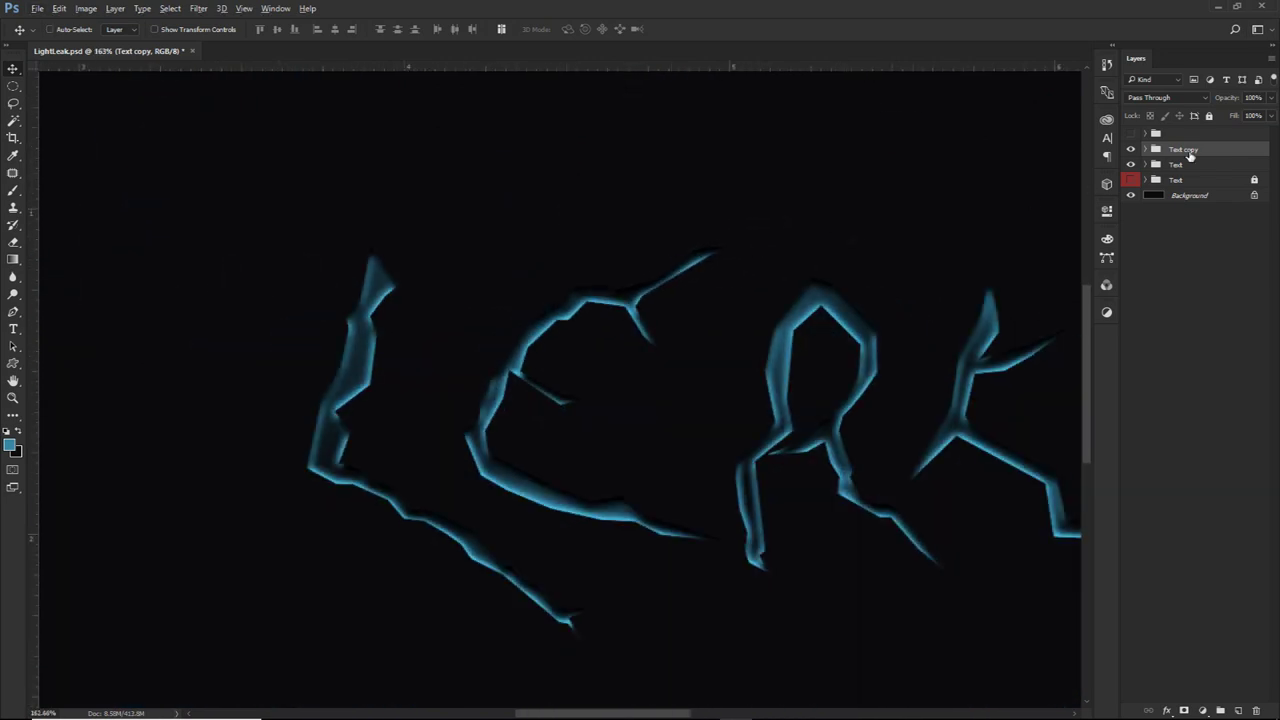
Rename the duplicated group as Blur and merge it into a single layer
{"action": "double_click", "coordinate": [1185, 150]}
{"action": "type", "text": "Elur"}
{"action": "key", "text": "Return"}
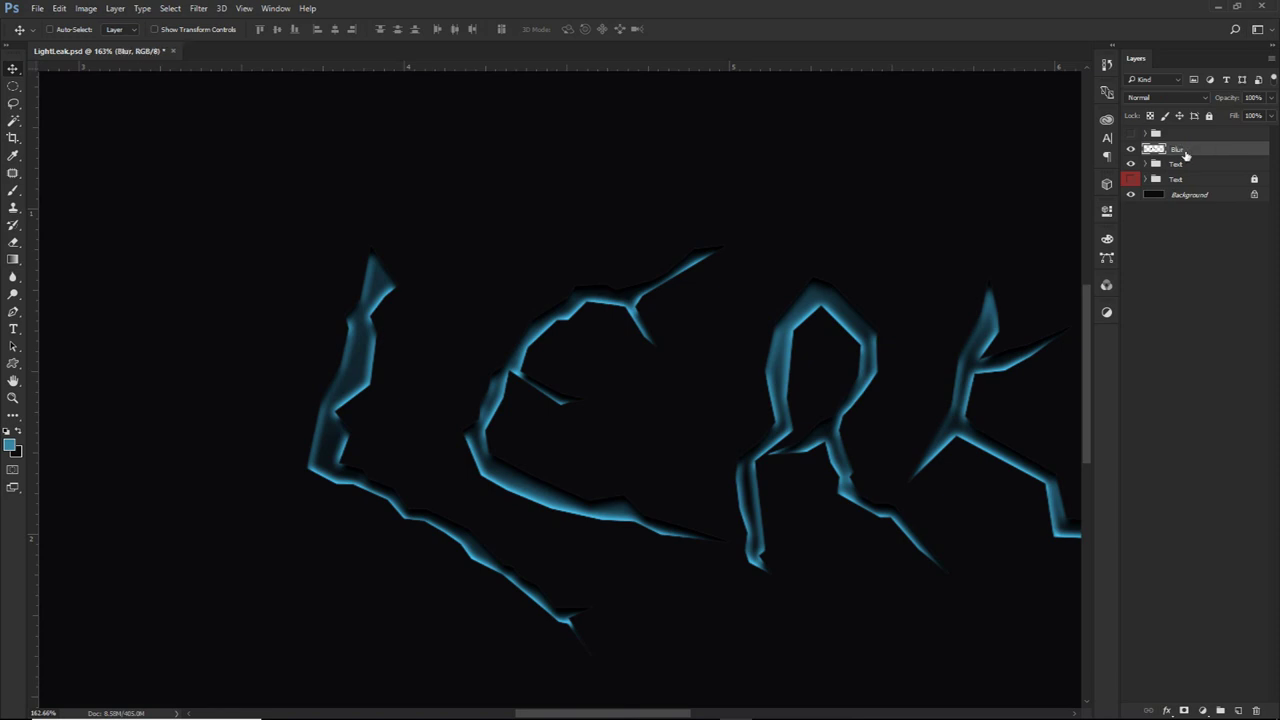
Apply a Radial Blur to the Blur layer with amount 100, Zoom method and Best quality
{"action": "scroll", "coordinate": [749, 248], "scroll_direction": "down", "scroll_amount": 4}
{"action": "left_click_drag", "start_coordinate": [673, 275], "coordinate": [480, 275]}
{"action": "left_click", "coordinate": [199, 8]}
{"action": "mouse_move", "coordinate": [240, 155]}
{"action": "left_click", "coordinate": [423, 243]}
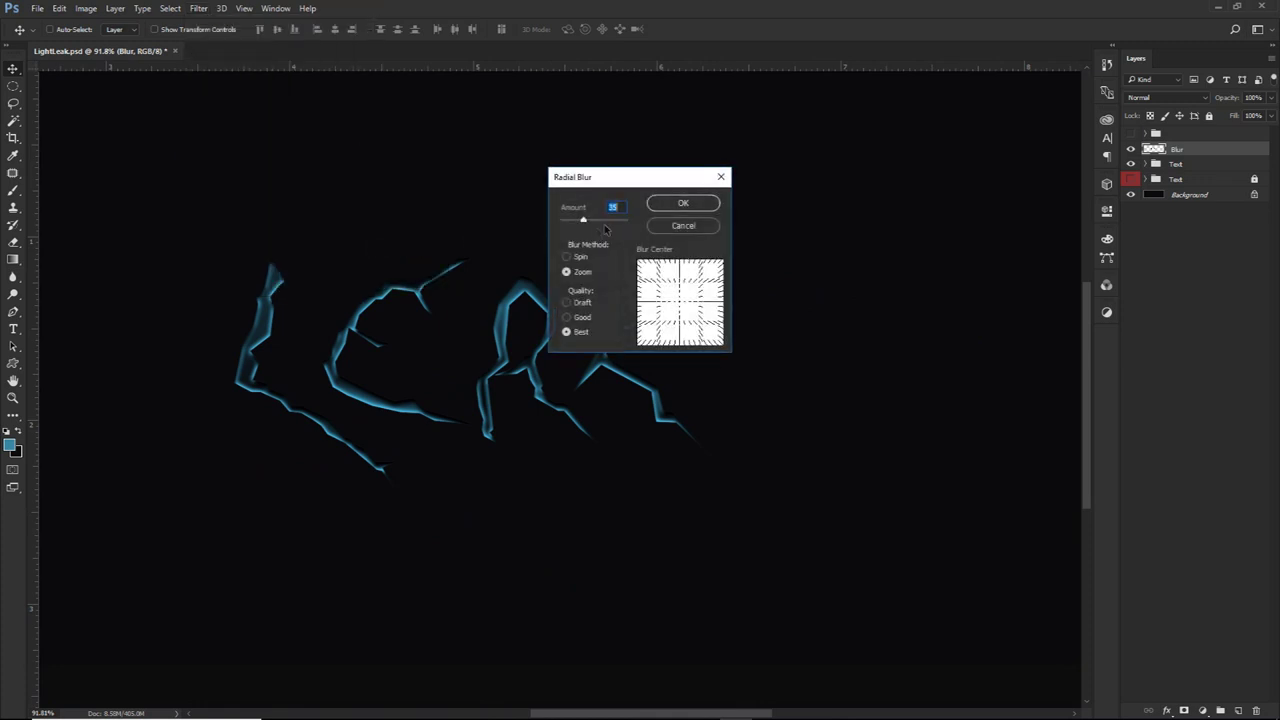
{"action": "left_click_drag", "start_coordinate": [584, 220], "coordinate": [640, 225]}
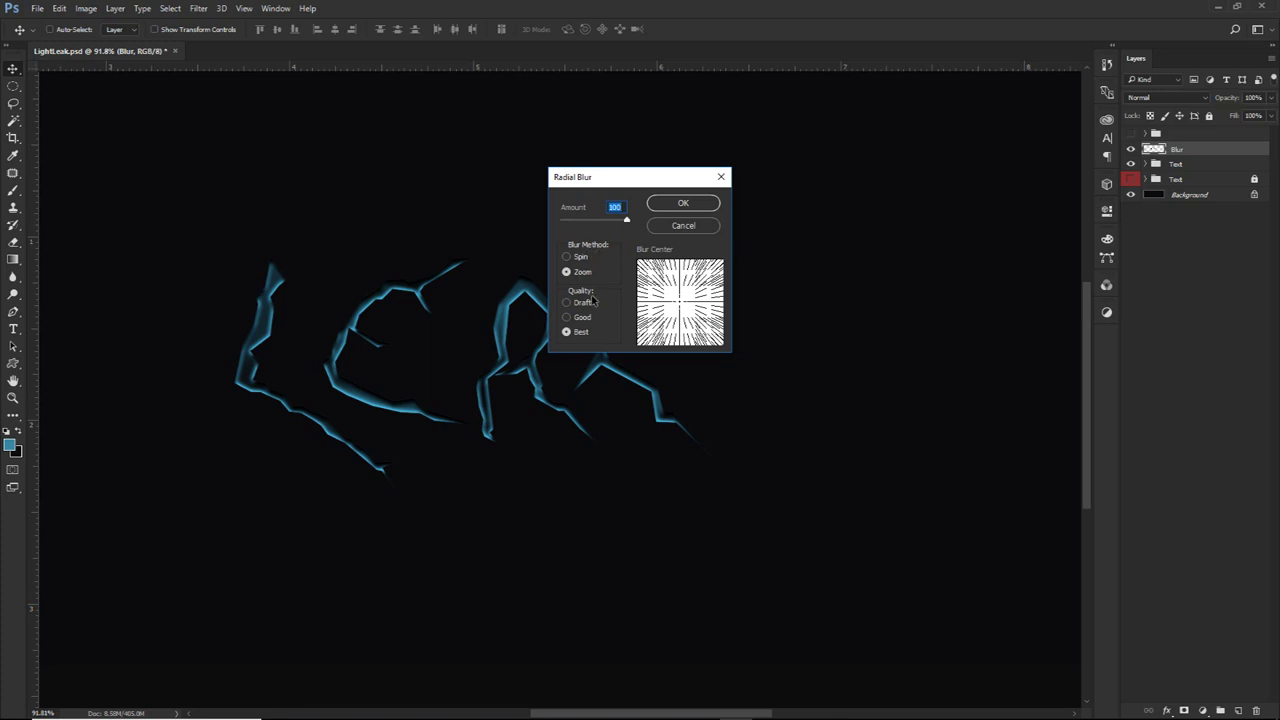
{"action": "left_click", "coordinate": [681, 205]}
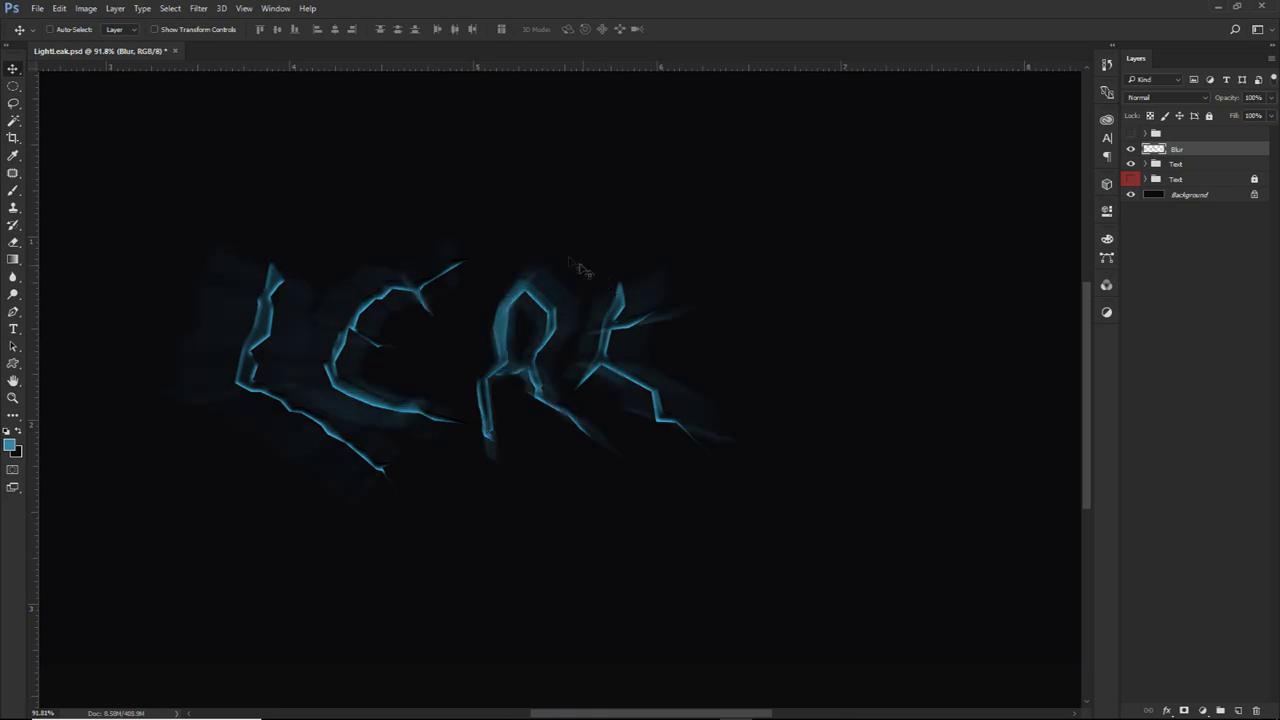
{"action": "scroll", "coordinate": [620, 275], "scroll_direction": "left", "scroll_amount": 3}
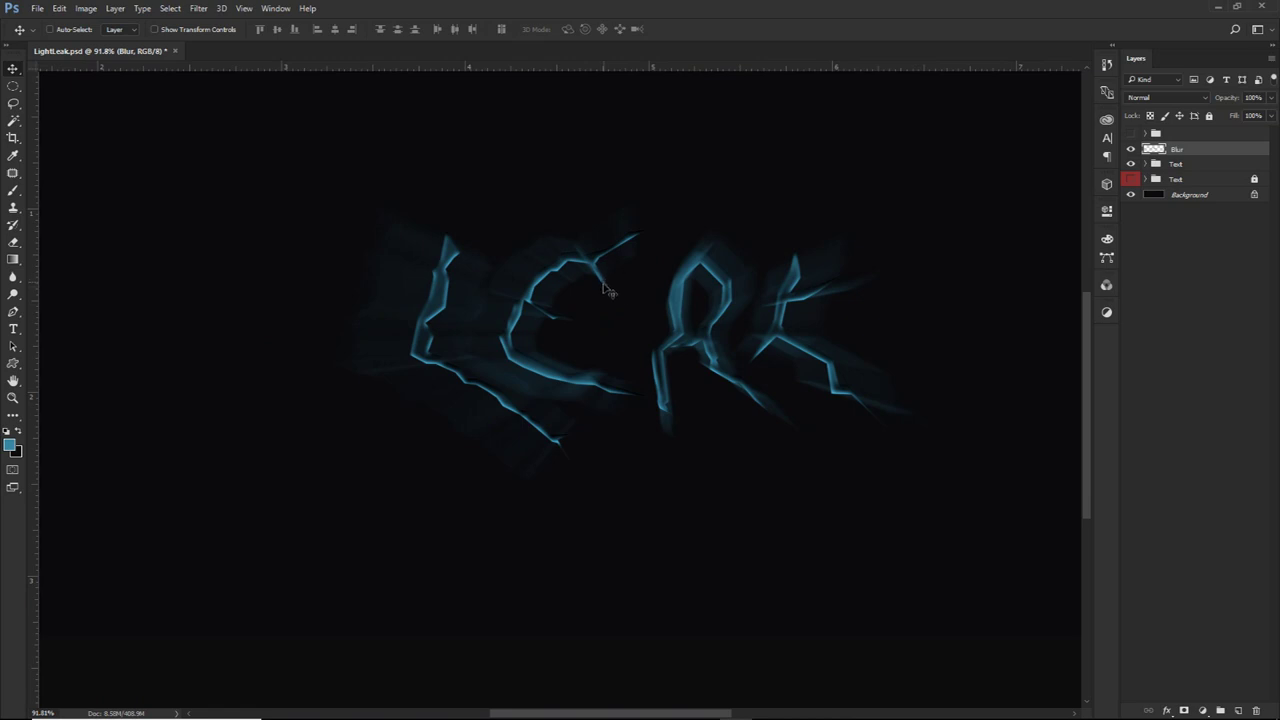
Compare the blurred lettering with the original Text layer's Inner Glow switched off and on
{"action": "left_click", "coordinate": [1146, 164]}
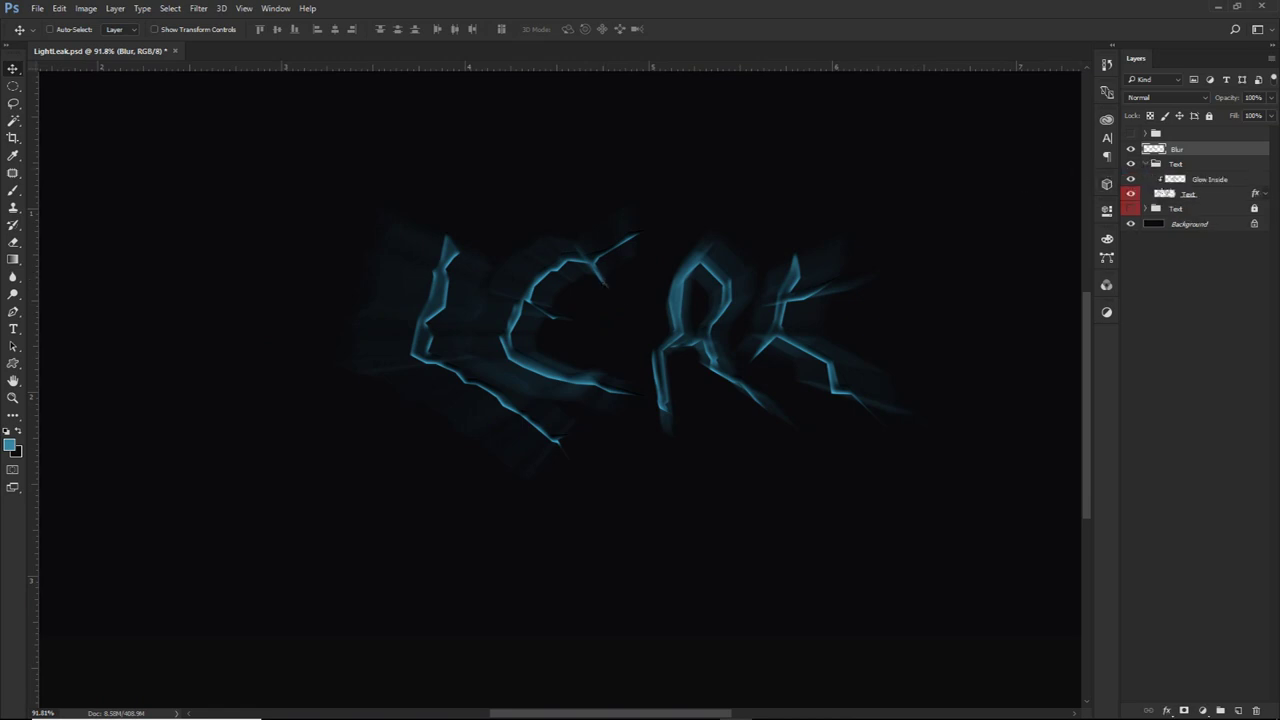
{"action": "left_click", "coordinate": [1265, 194]}
{"action": "left_click", "coordinate": [1181, 245]}
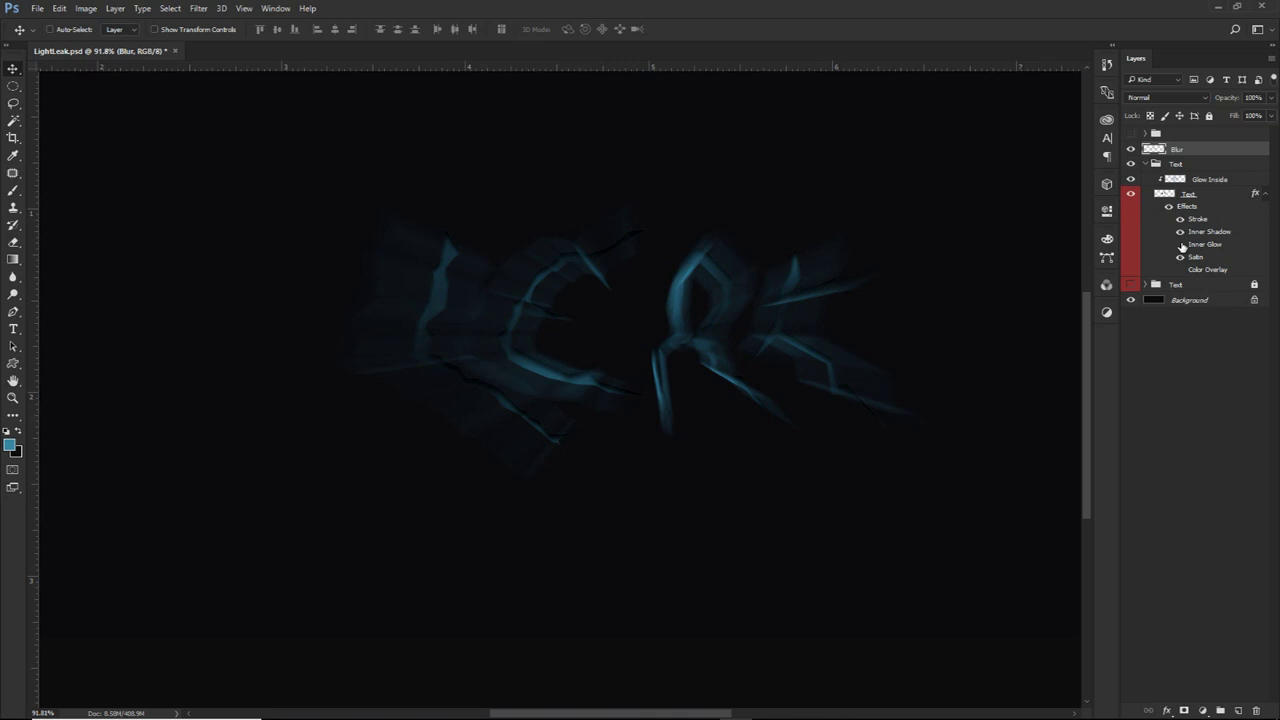
{"action": "left_click", "coordinate": [1182, 246]}
{"action": "left_click", "coordinate": [1182, 246]}
{"action": "left_click", "coordinate": [1181, 245]}
{"action": "left_click", "coordinate": [1181, 245]}
{"action": "left_click", "coordinate": [1181, 245]}
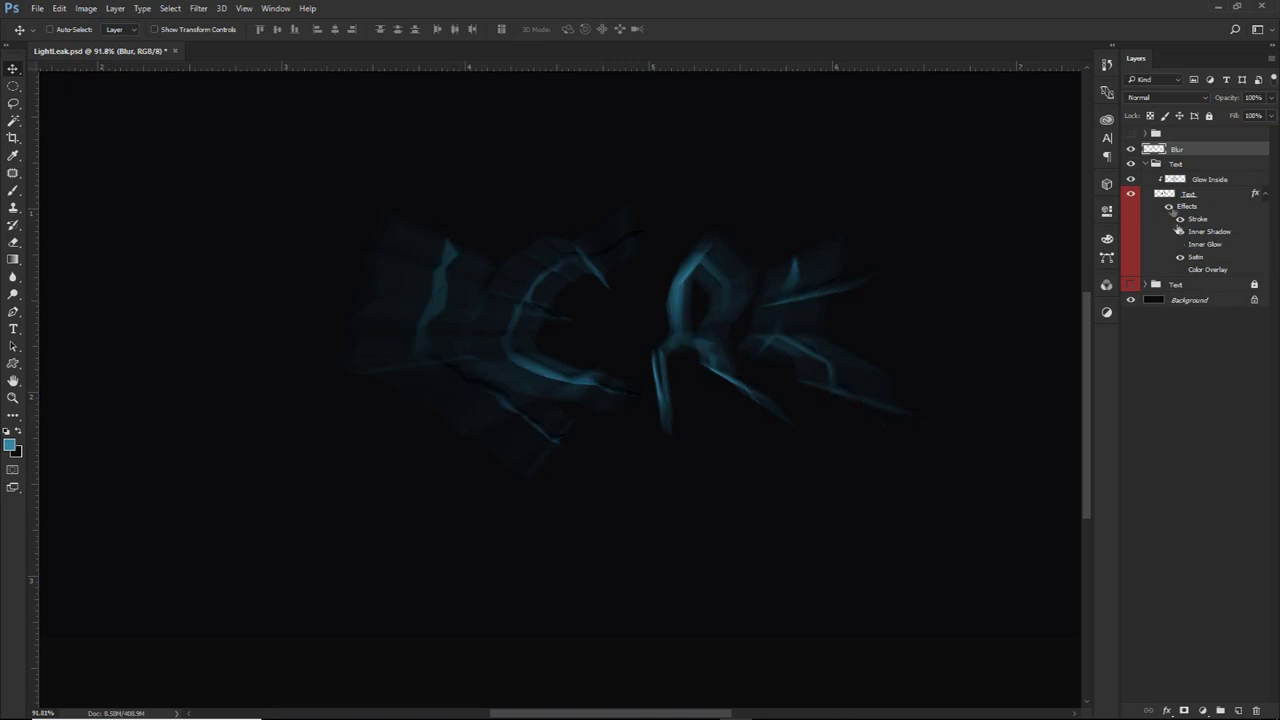
{"action": "left_click", "coordinate": [1132, 180]}
{"action": "left_click", "coordinate": [1181, 245]}
{"action": "left_click", "coordinate": [1146, 164]}
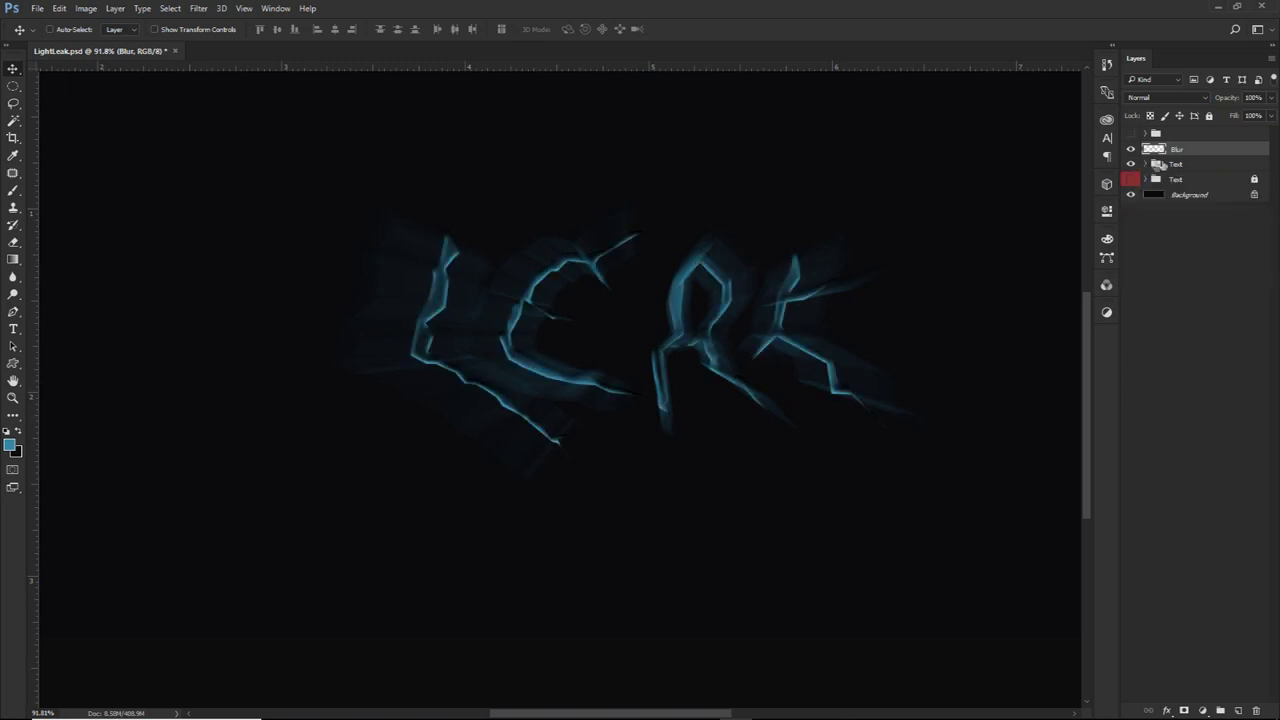
Duplicate the Blur layer and name the copy Blur 2
{"action": "key", "text": "ctrl+j"}
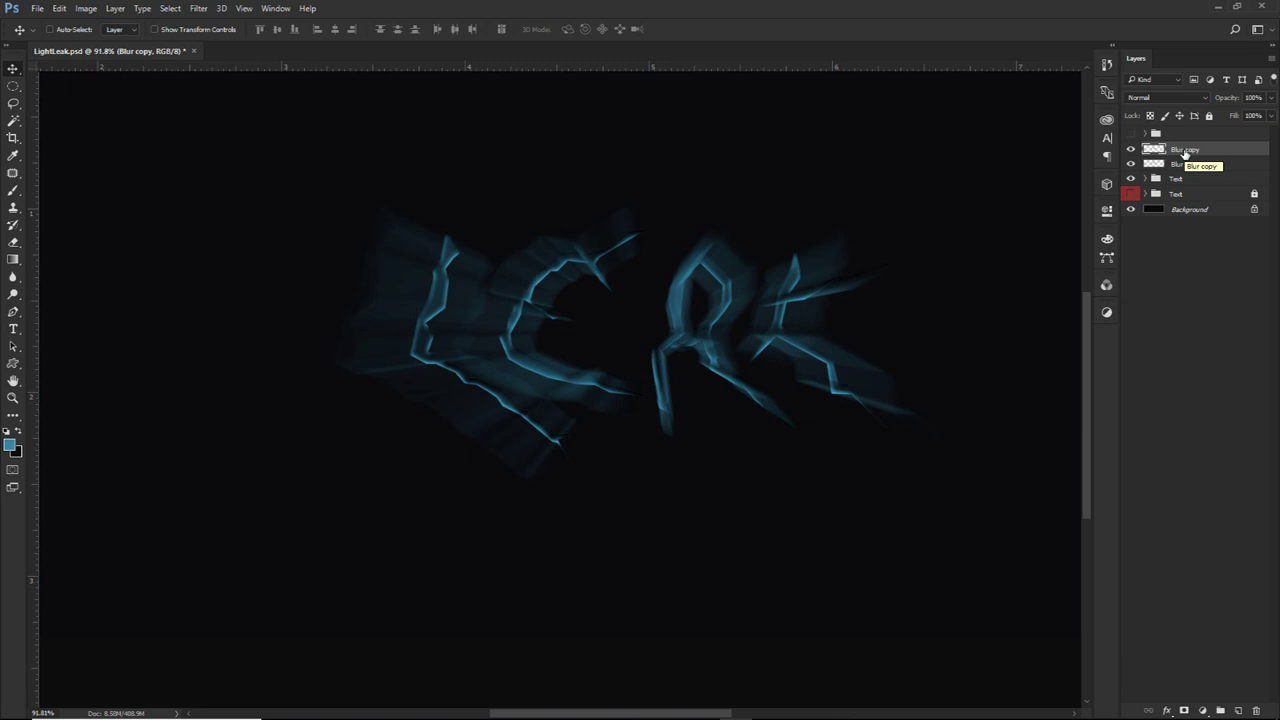
{"action": "double_click", "coordinate": [1188, 150]}
{"action": "left_click_drag", "start_coordinate": [1184, 150], "coordinate": [1214, 150]}
{"action": "type", "text": "2"}
{"action": "key", "text": "Return"}
Compare the light rays with the Blur 2 layer hidden and shown
{"action": "left_click", "coordinate": [1131, 149]}
{"action": "left_click", "coordinate": [1131, 149]}
{"action": "left_click", "coordinate": [1132, 150]}
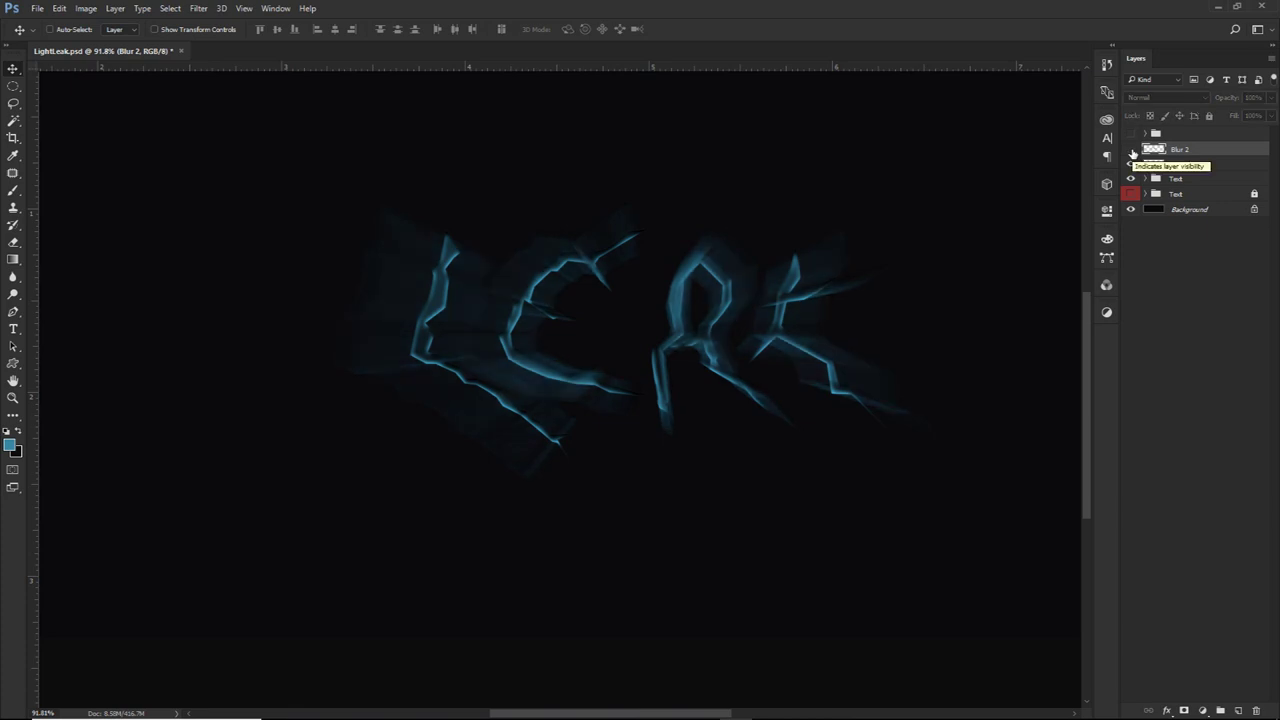
{"action": "left_click", "coordinate": [1132, 150]}
{"action": "left_click_drag", "start_coordinate": [657, 274], "coordinate": [787, 534]}
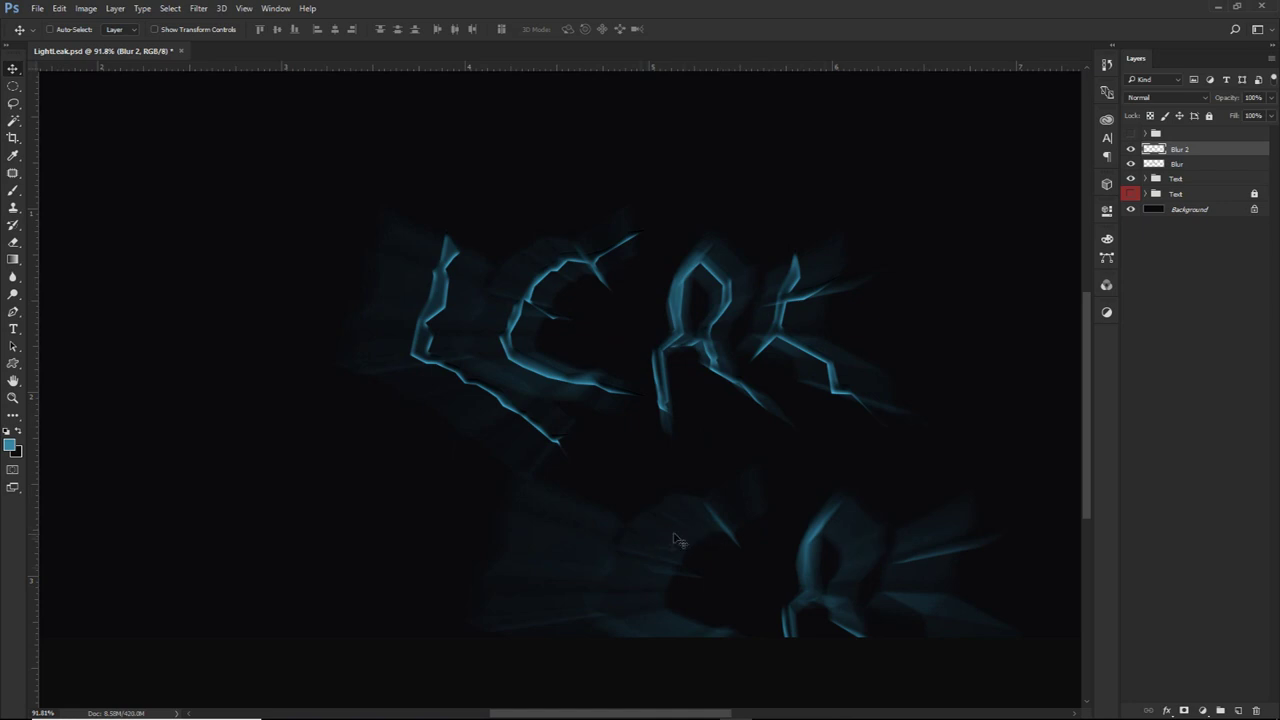
{"action": "key", "text": "ctrl"}
{"action": "key", "text": "ctrl+j"}
{"action": "key", "text": "ctrl+alt+shift+t"}
{"action": "key", "text": "ctrl+alt+shift+t"}
{"action": "key", "text": "ctrl+alt+shift+t"}
{"action": "key", "text": "ctrl+alt+z"}
{"action": "key", "text": "ctrl+alt+z"}
{"action": "key", "text": "ctrl+alt+z"}
{"action": "key", "text": "ctrl+alt+z"}
{"action": "key", "text": "ctrl+alt+z"}
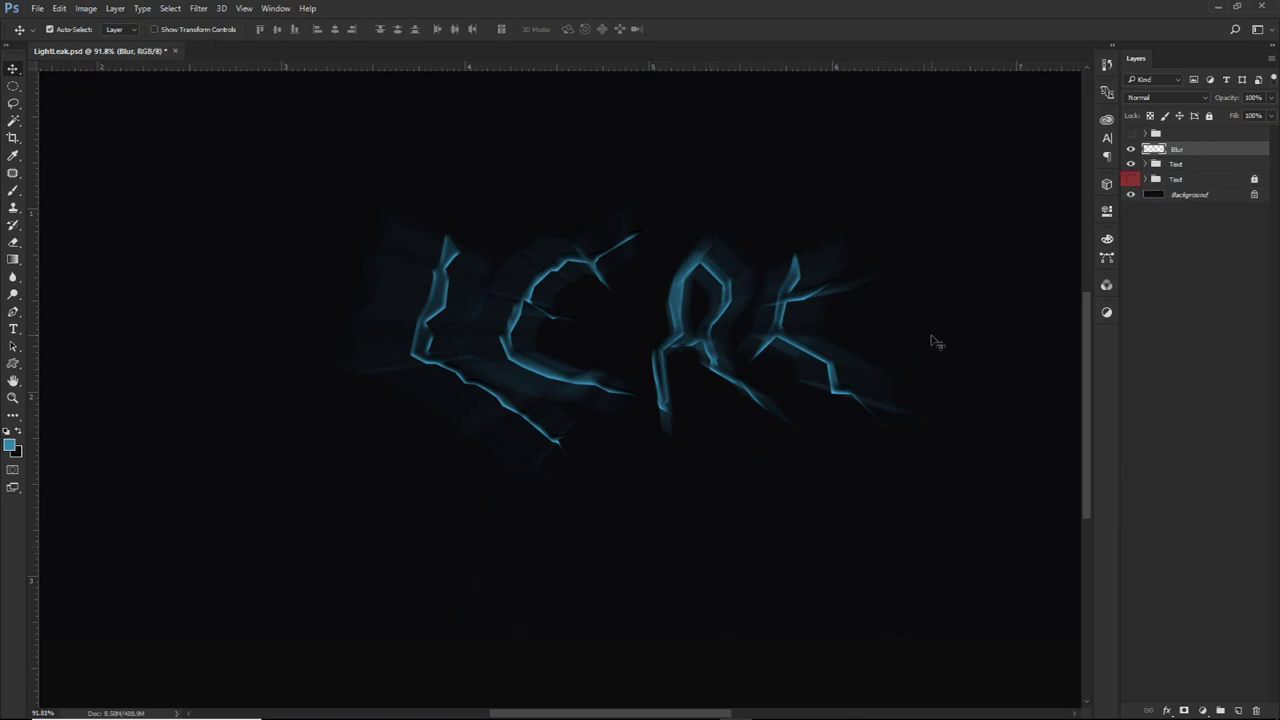
Duplicate the Blur layer again as Blur 2 and add a layer mask to the copy
{"action": "key", "text": "ctrl+alt+shift+t"}
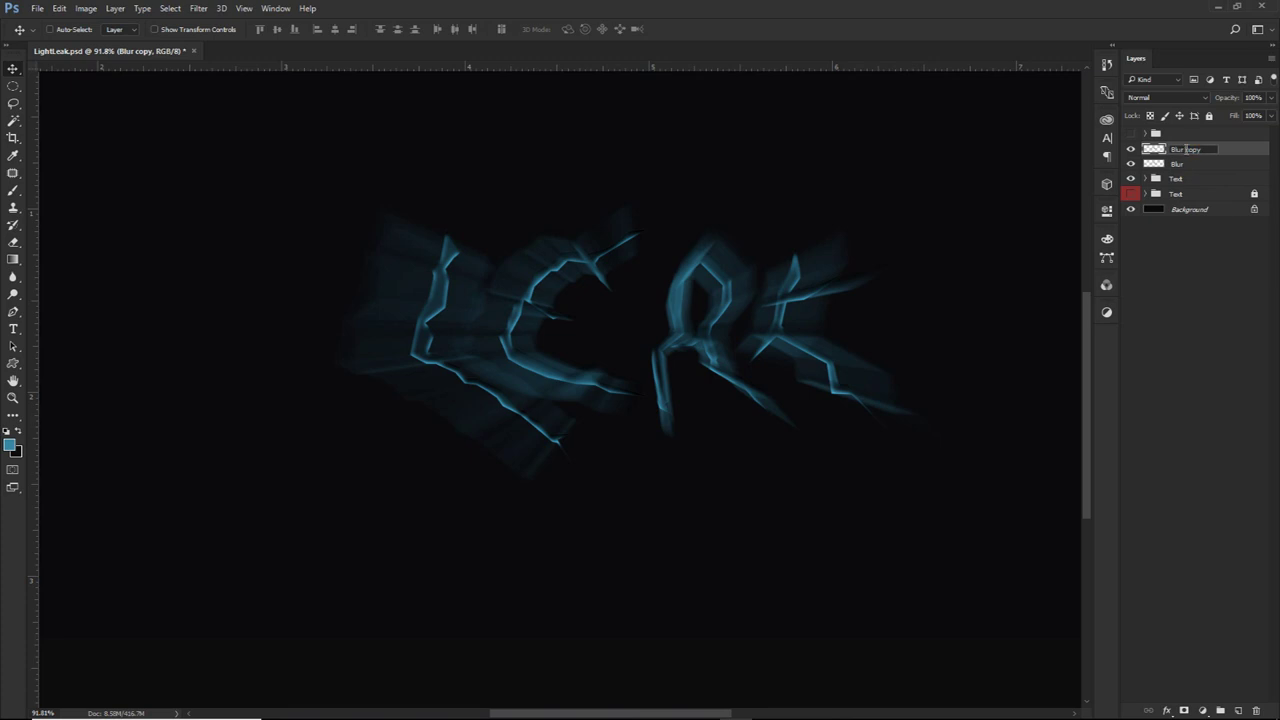
{"action": "key", "text": "Return"}
{"action": "key", "text": "e"}
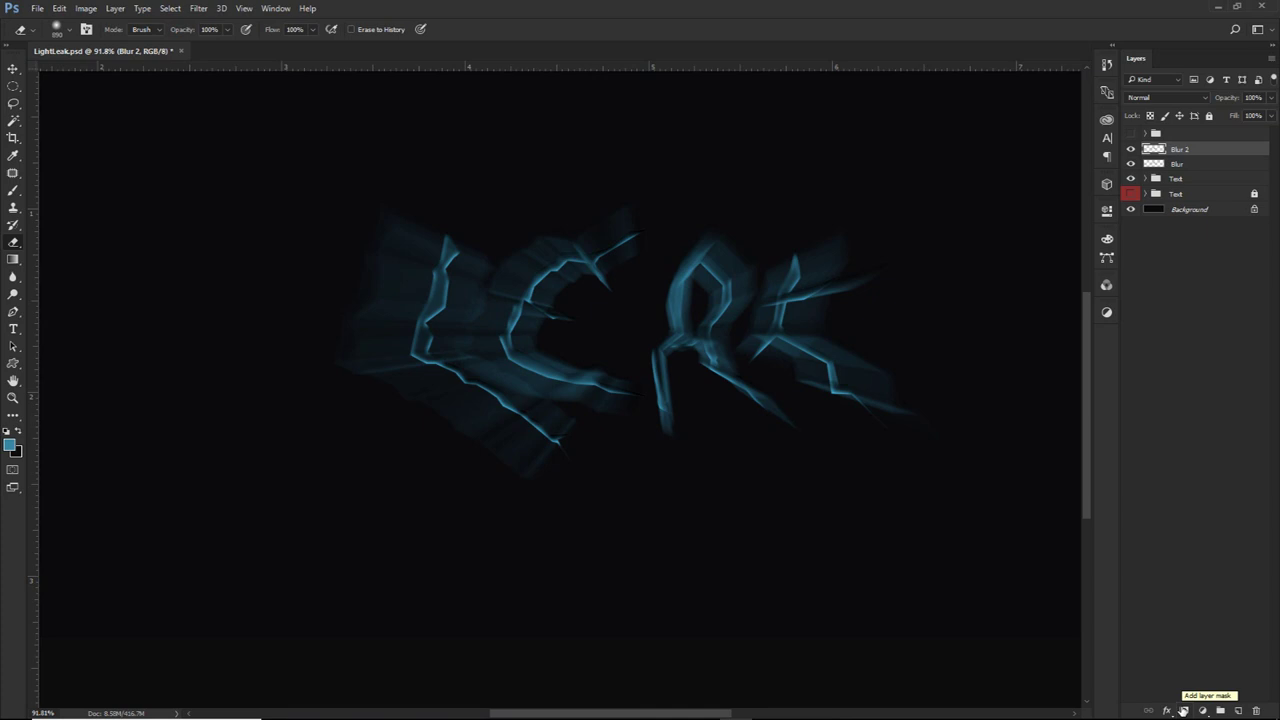
{"action": "left_click", "coordinate": [1183, 709]}
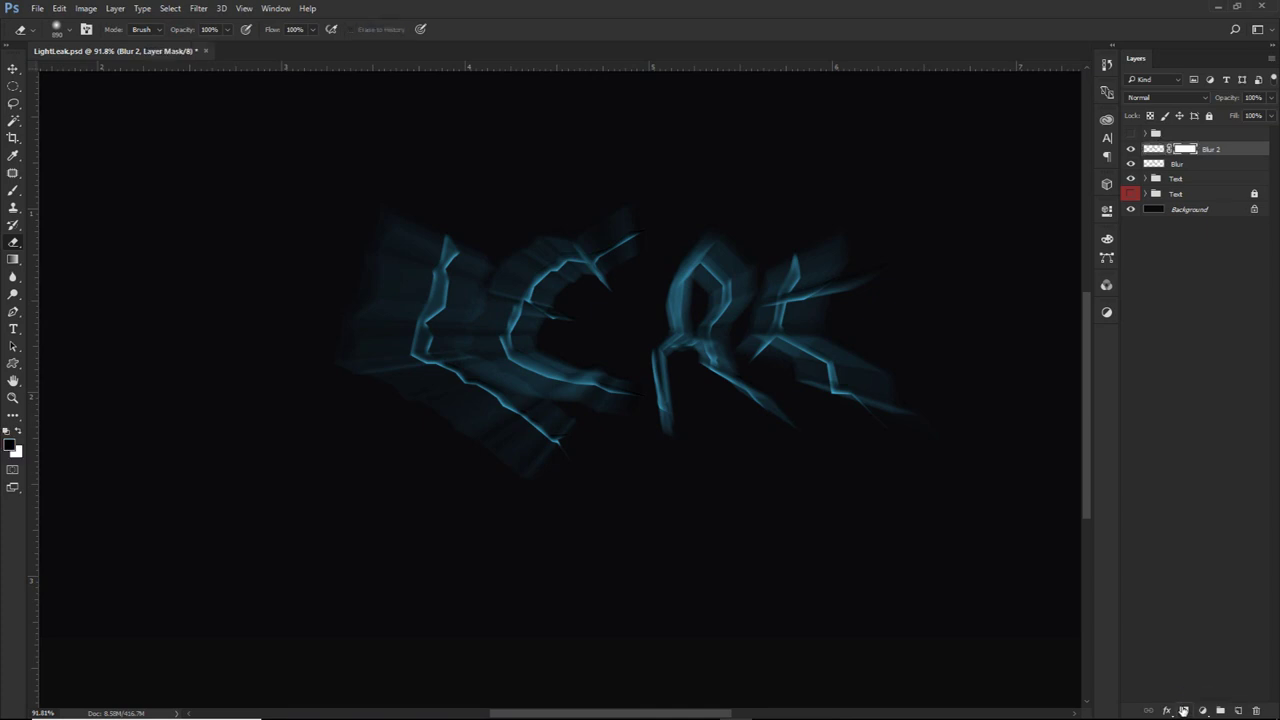
Brush black over the Blur 2 mask to soften the light rays, starting around the middle letters
{"action": "key", "text": "b"}
{"action": "left_click_drag", "start_coordinate": [622, 324], "coordinate": [690, 333]}
{"action": "mouse_move", "coordinate": [523, 417]}
{"action": "left_mouse_down"}
{"action": "mouse_move", "coordinate": [371, 306]}
{"action": "mouse_move", "coordinate": [586, 326]}
{"action": "left_mouse_up"}
{"action": "left_click", "coordinate": [18, 431]}
{"action": "mouse_move", "coordinate": [320, 350]}
{"action": "left_mouse_down"}
{"action": "mouse_move", "coordinate": [690, 345]}
{"action": "mouse_move", "coordinate": [661, 314]}
{"action": "mouse_move", "coordinate": [366, 354]}
{"action": "mouse_move", "coordinate": [215, 402]}
{"action": "left_mouse_up"}
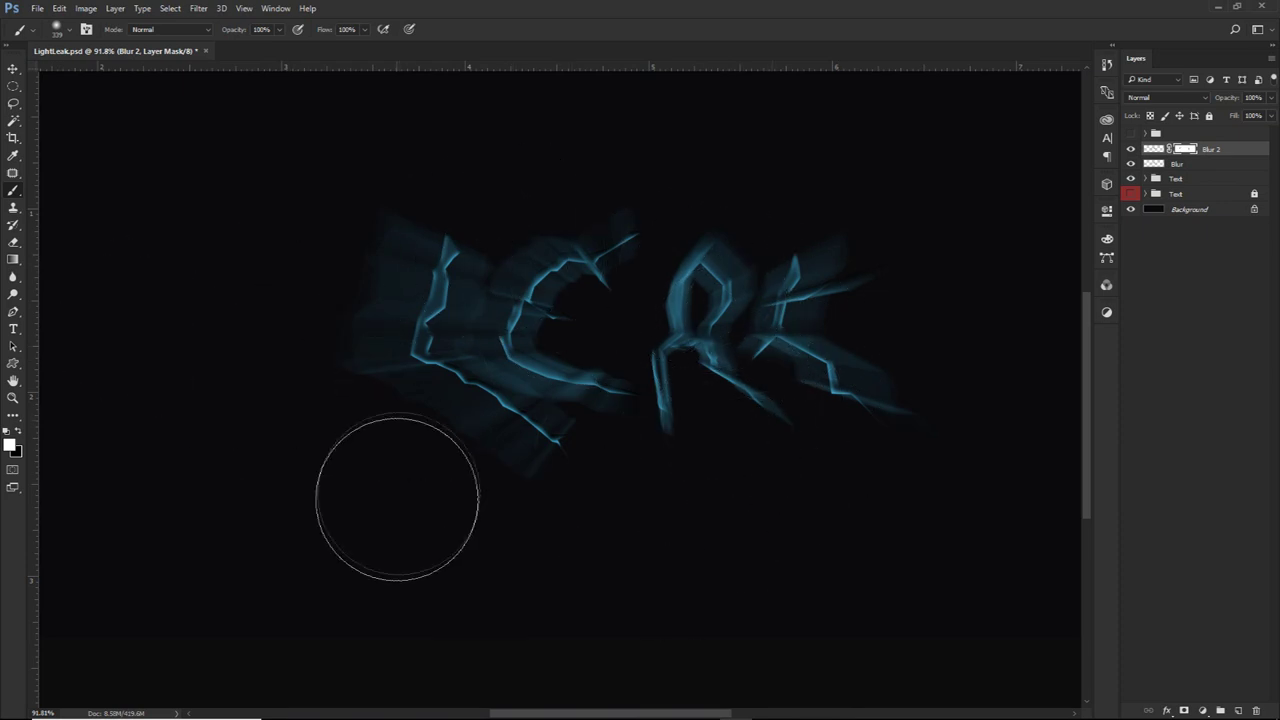
{"action": "left_click", "coordinate": [20, 432]}
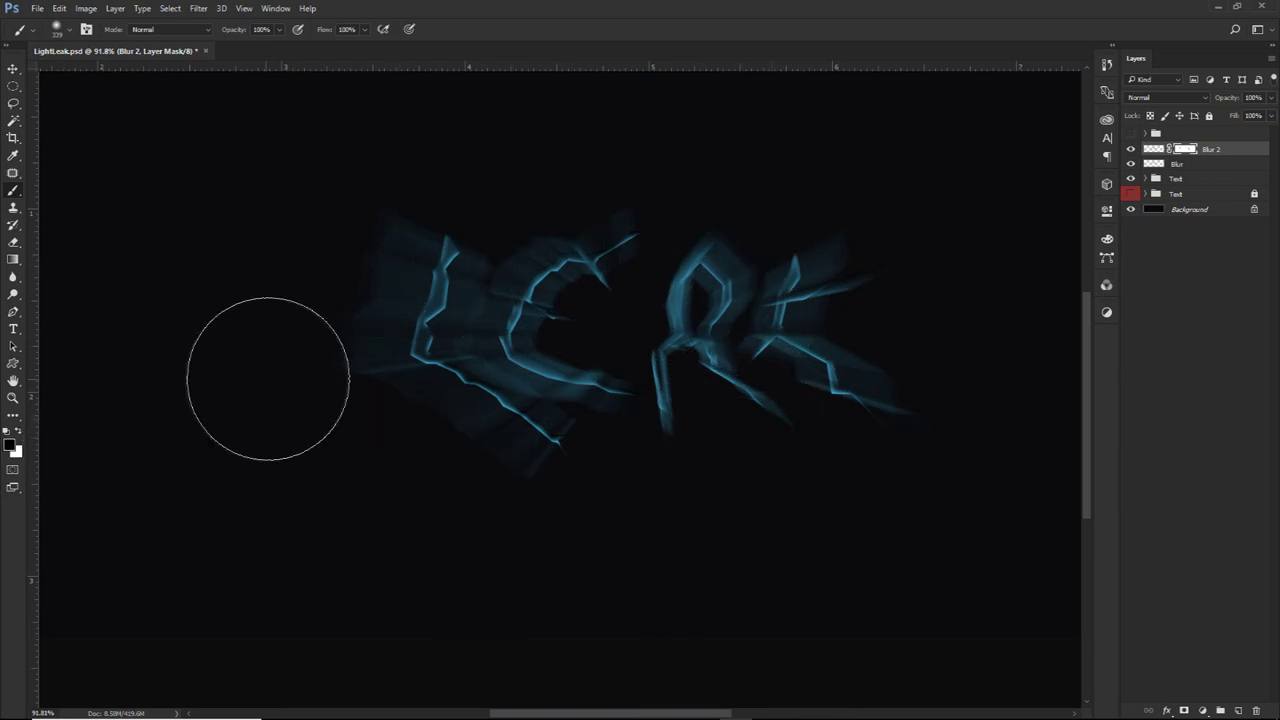
Refine the Blur 2 mask with a smaller soft black brush, fading the rays along all four letters
{"action": "scroll", "coordinate": [370, 345], "scroll_direction": "up", "scroll_amount": 7}
{"action": "left_click_drag", "start_coordinate": [505, 343], "coordinate": [387, 335]}
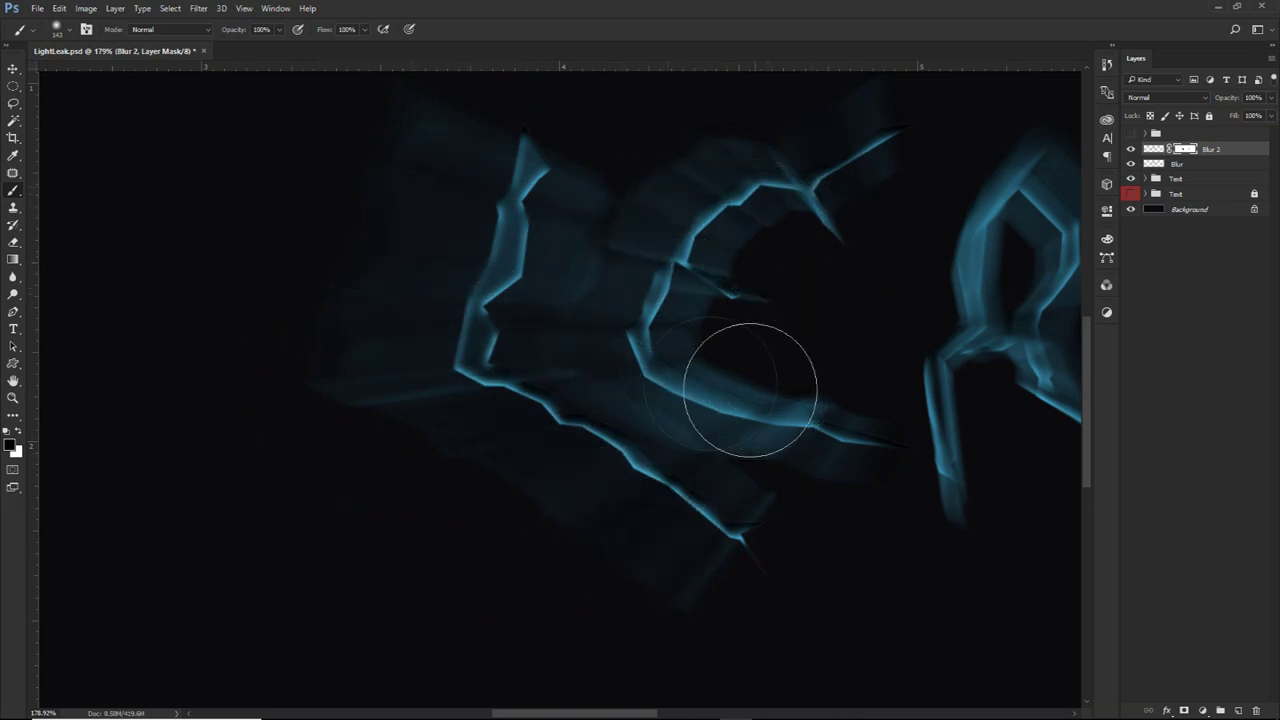
{"action": "left_click_drag", "start_coordinate": [837, 366], "coordinate": [494, 352]}
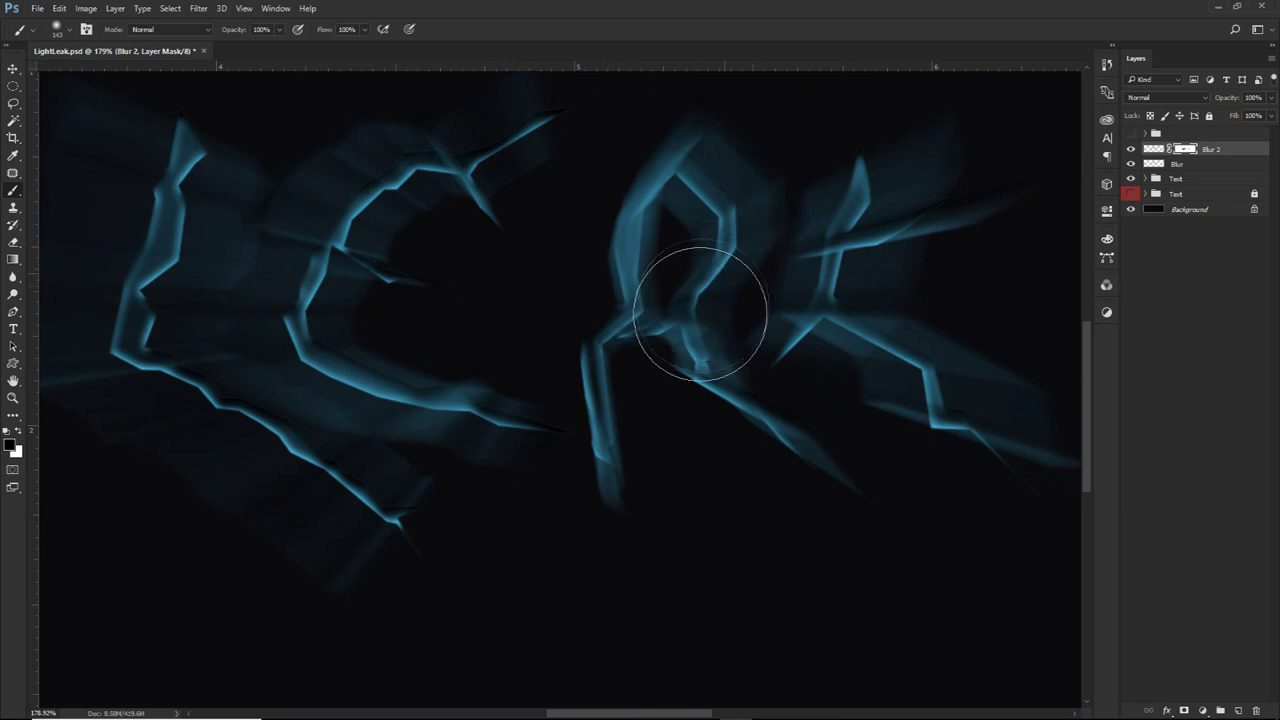
{"action": "left_click_drag", "start_coordinate": [714, 454], "coordinate": [577, 471]}
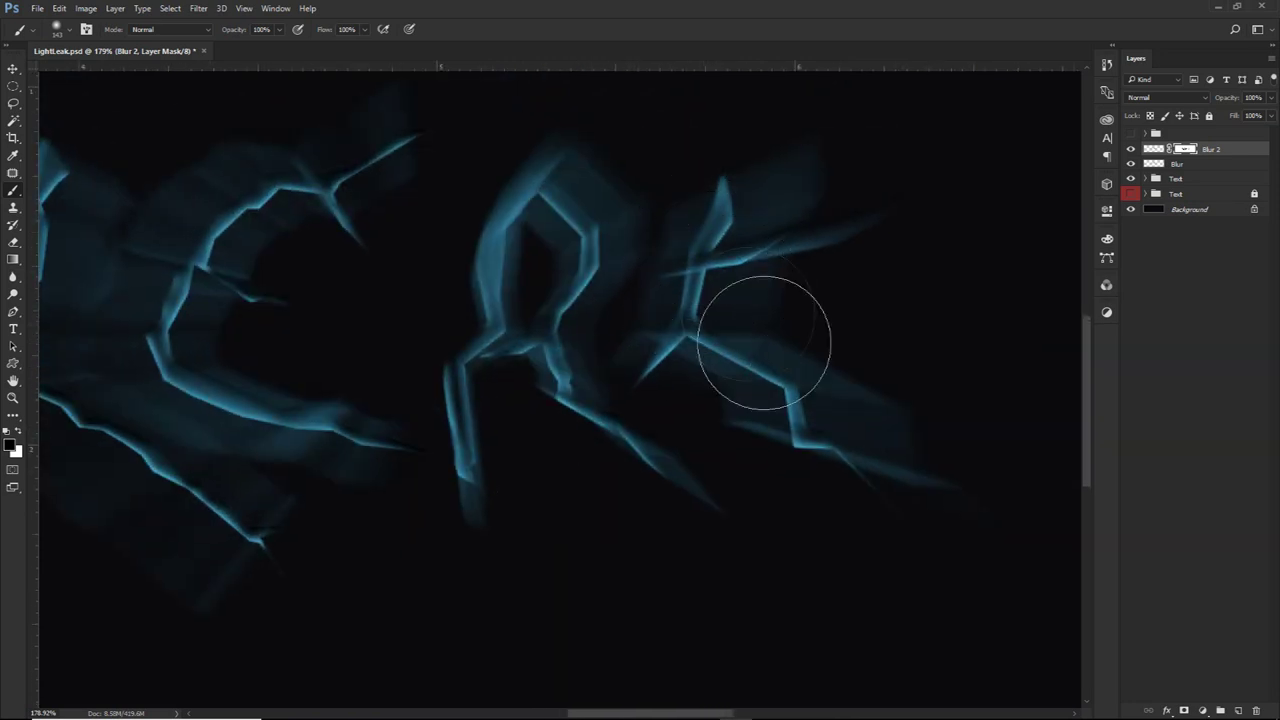
{"action": "scroll", "coordinate": [880, 360], "scroll_direction": "down", "scroll_amount": 6}
{"action": "scroll", "coordinate": [886, 339], "scroll_direction": "down", "scroll_amount": 2}
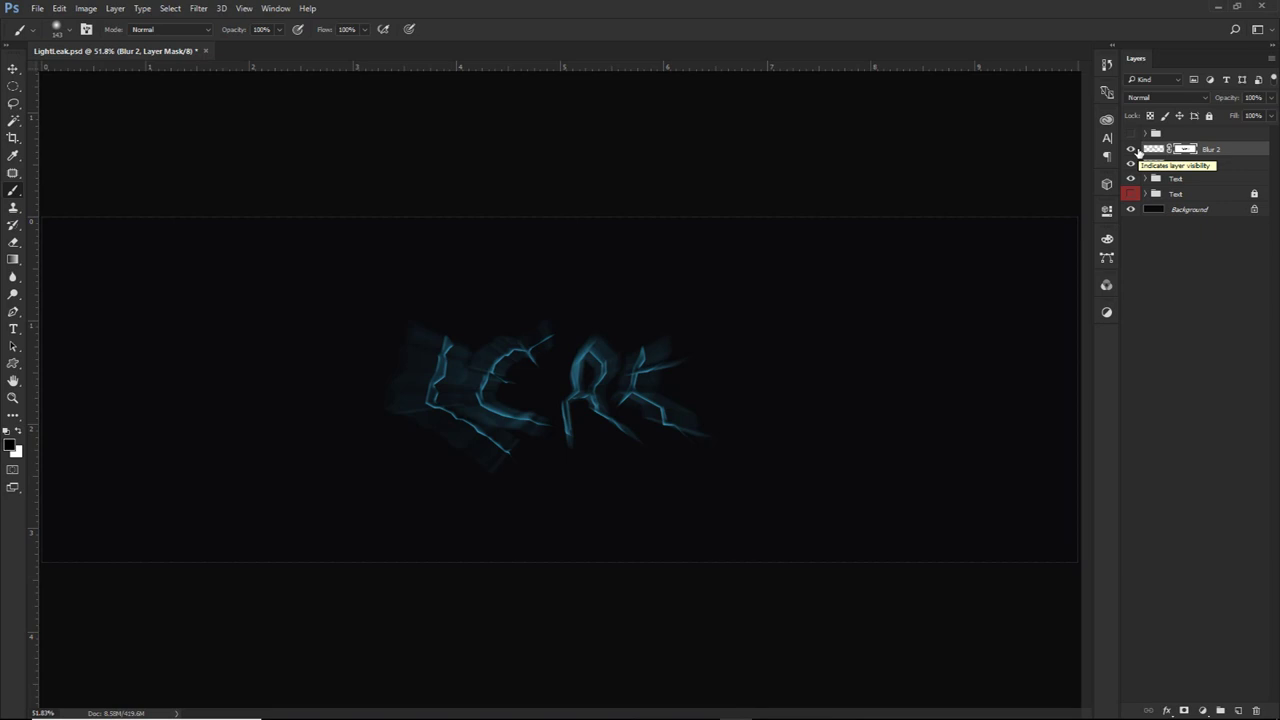
Duplicate the Blur layer, place the copy above Blur 2 and name it Blur 3
{"action": "left_click", "coordinate": [1200, 166]}
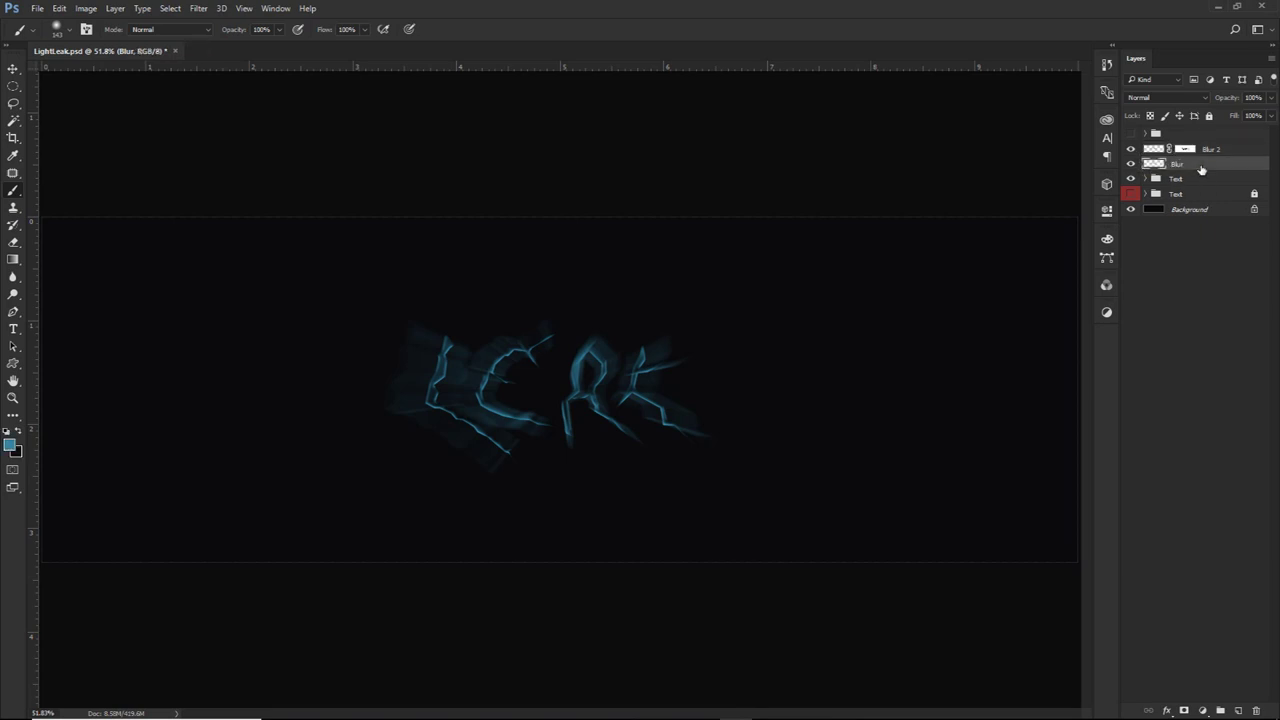
{"action": "key", "text": "ctrl+j"}
{"action": "mouse_move", "coordinate": [1207, 168]}
{"action": "left_mouse_down"}
{"action": "mouse_move", "coordinate": [1205, 142]}
{"action": "mouse_move", "coordinate": [1216, 148]}
{"action": "left_mouse_up"}
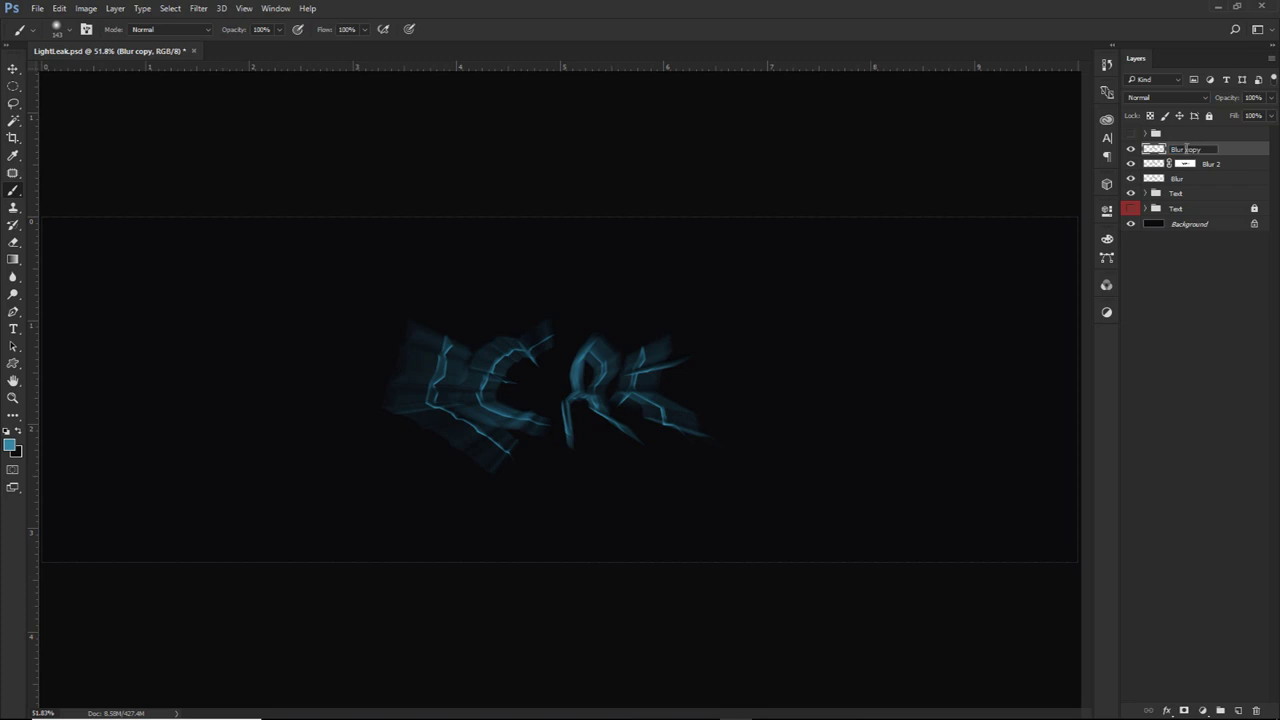
{"action": "type", "text": "3"}
{"action": "key", "text": "Return"}
Set the Blur 3 layer's blending mode to Linear Dodge (Add)
{"action": "left_click", "coordinate": [1195, 167]}
{"action": "left_click", "coordinate": [1191, 153]}
{"action": "left_click", "coordinate": [1174, 99]}
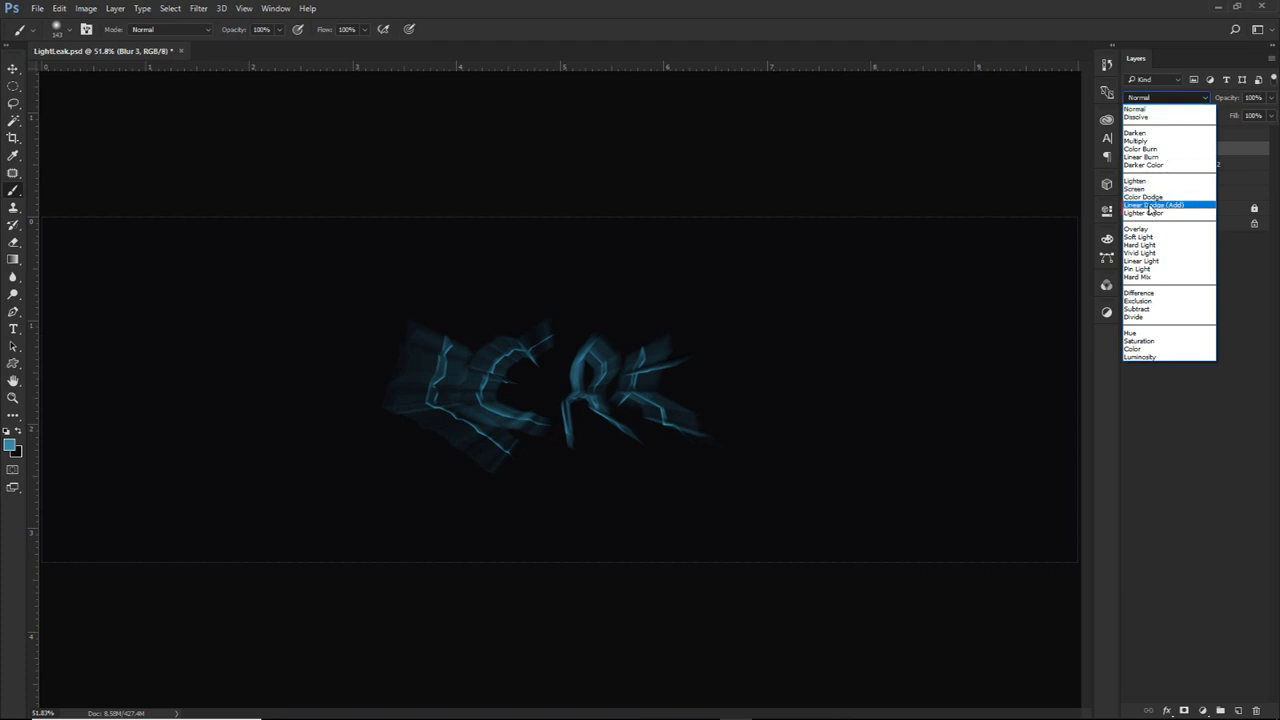
{"action": "left_click", "coordinate": [1152, 205]}
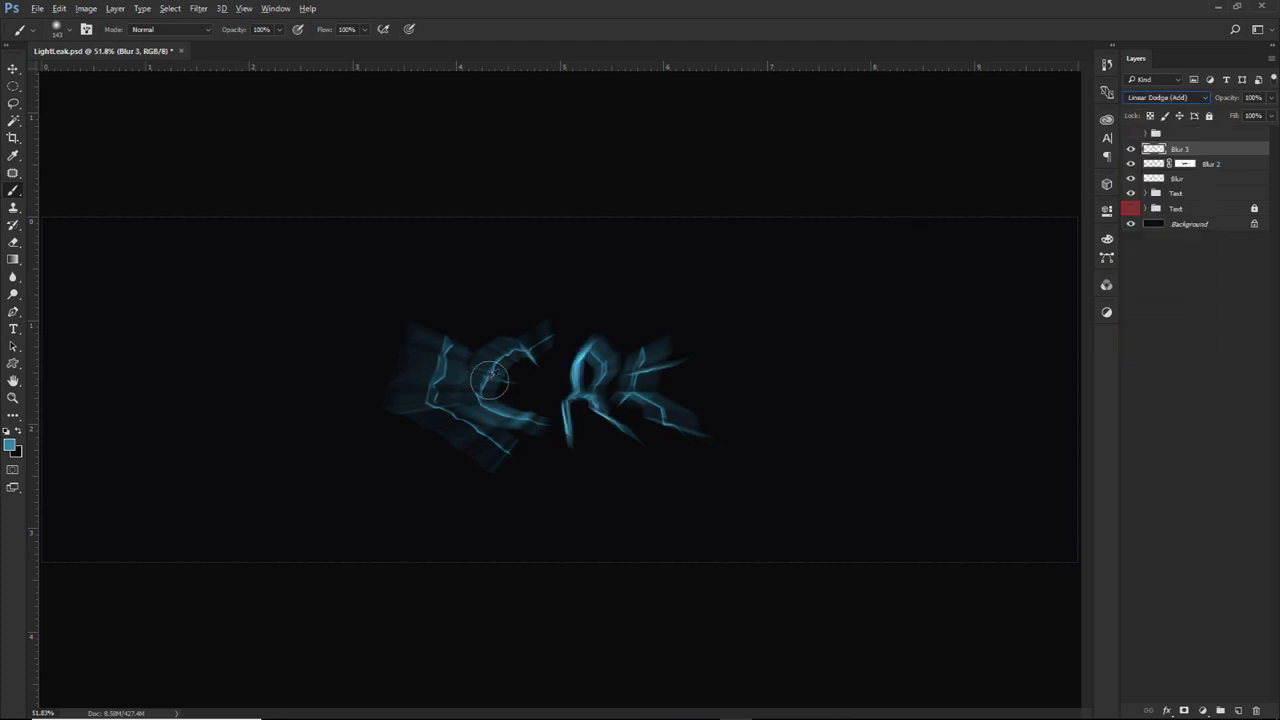
{"action": "left_click", "coordinate": [1172, 313]}
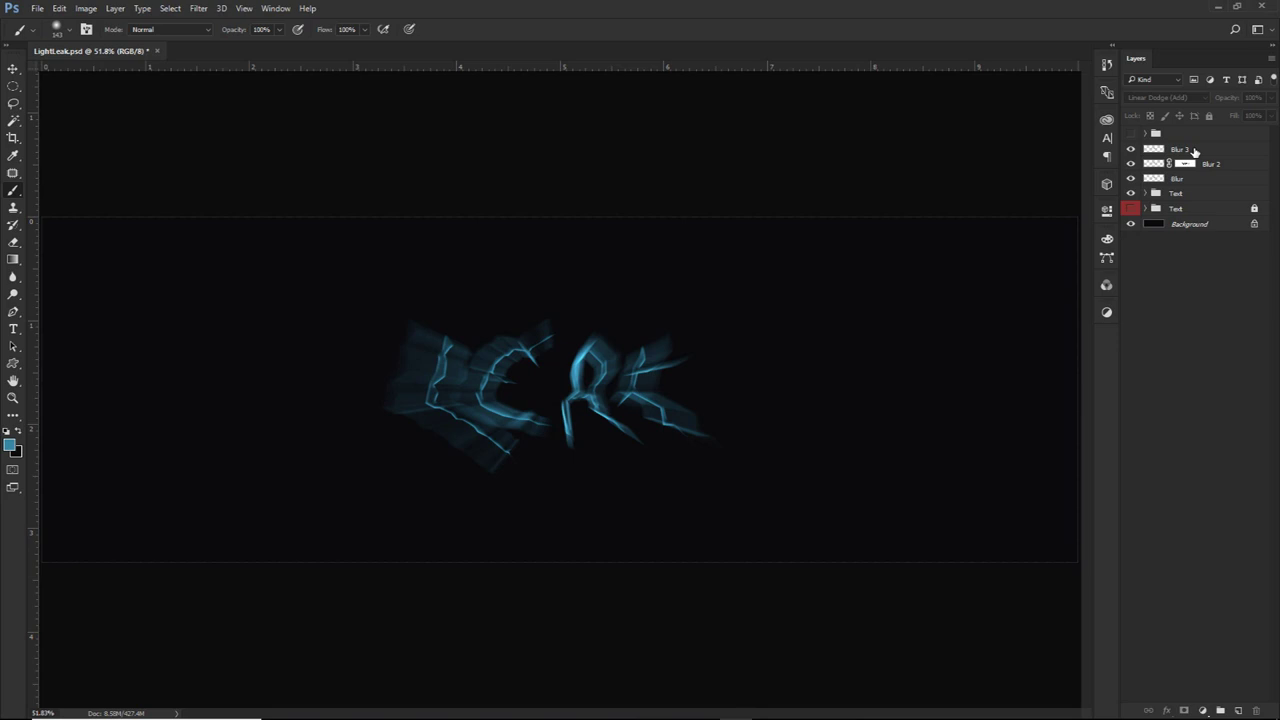
{"action": "left_click", "coordinate": [1193, 150]}
{"action": "key", "text": "v"}
{"action": "left_click", "coordinate": [244, 8]}
{"action": "left_click", "coordinate": [272, 126]}
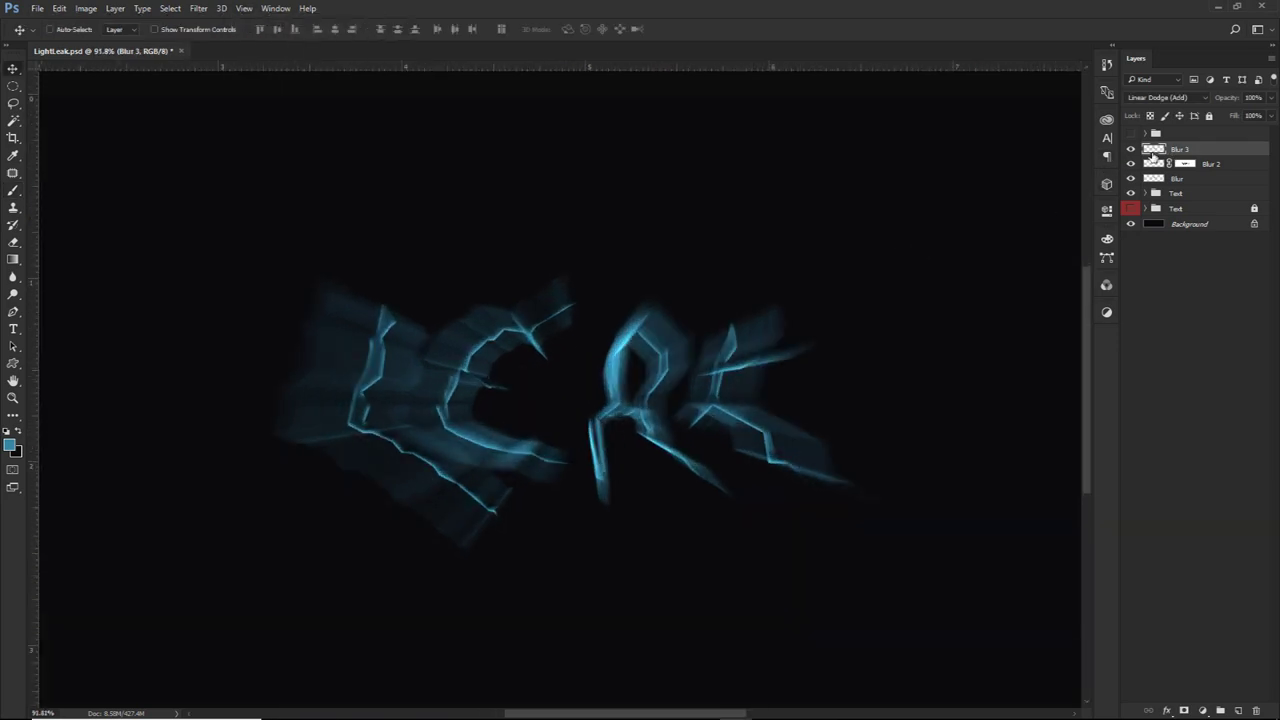
{"action": "key", "text": "alt+e"}
{"action": "key", "text": "Escape"}
{"action": "left_click", "coordinate": [1146, 358]}
Erase parts of the Blur 3 rays around all four letters with a soft eraser
{"action": "key", "text": "e"}
{"action": "left_click", "coordinate": [1063, 371]}
{"action": "left_click", "coordinate": [647, 276]}
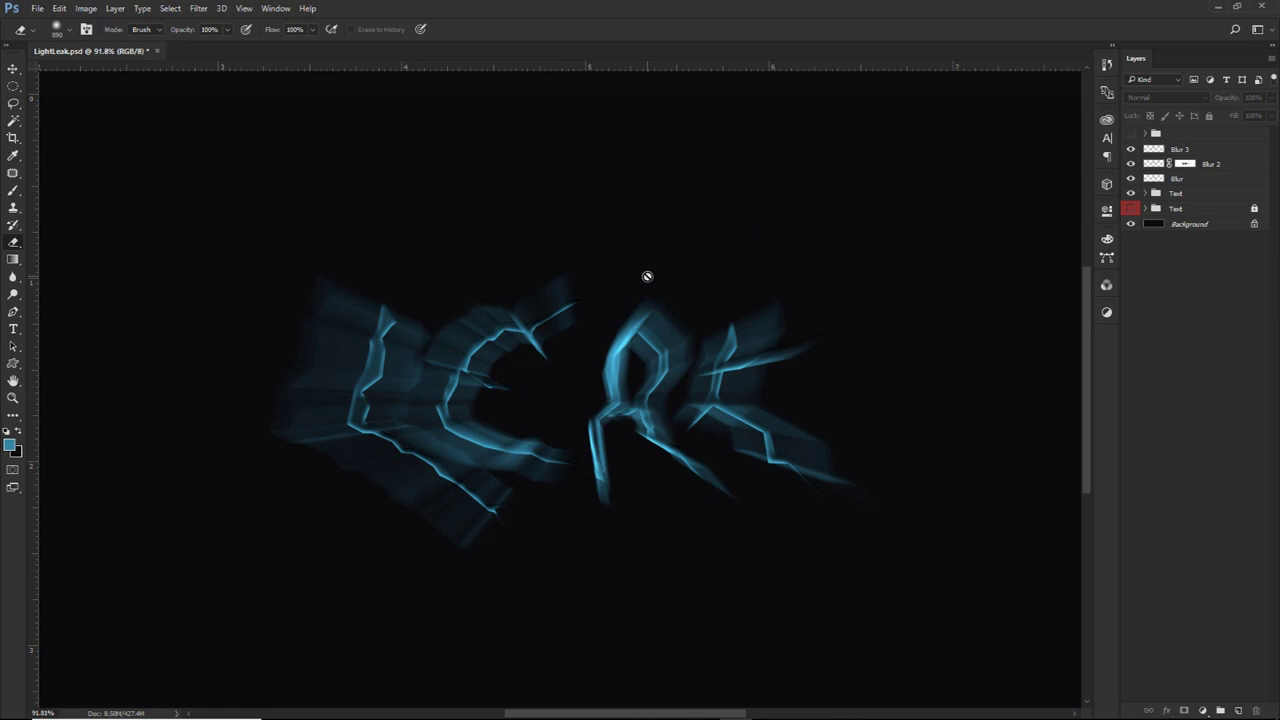
{"action": "left_click", "coordinate": [1160, 154]}
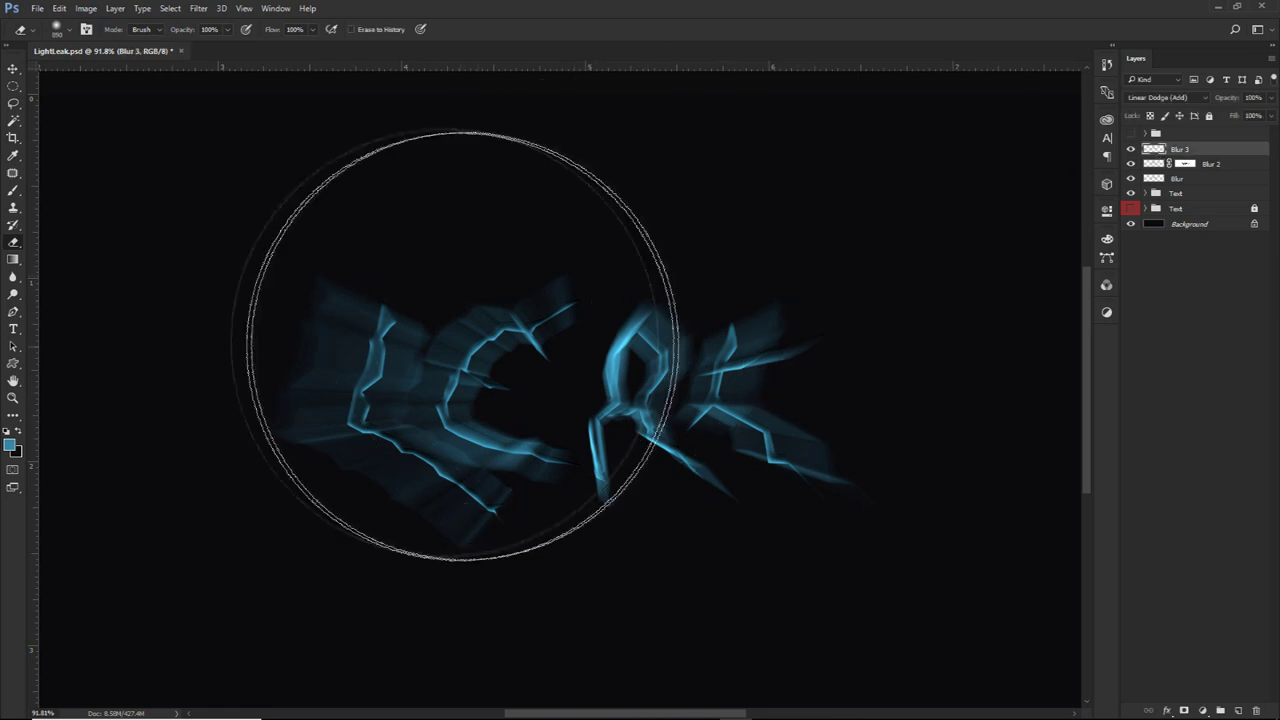
{"action": "scroll", "coordinate": [463, 342], "scroll_direction": "up", "scroll_amount": 3}
{"action": "mouse_move", "coordinate": [526, 378]}
{"action": "left_mouse_down"}
{"action": "mouse_move", "coordinate": [300, 358]}
{"action": "mouse_move", "coordinate": [68, 360]}
{"action": "left_mouse_up"}
{"action": "mouse_move", "coordinate": [384, 377]}
{"action": "left_mouse_down"}
{"action": "mouse_move", "coordinate": [366, 380]}
{"action": "mouse_move", "coordinate": [386, 315]}
{"action": "left_mouse_up"}
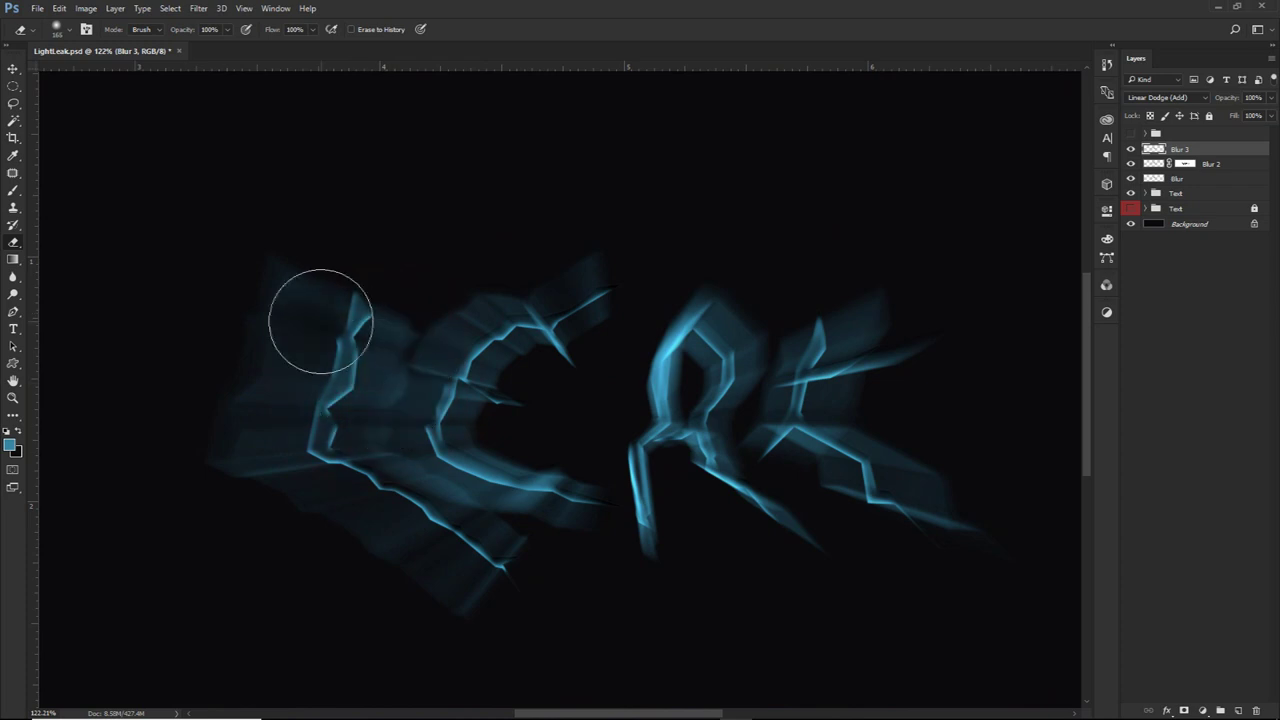
{"action": "left_click", "coordinate": [532, 320]}
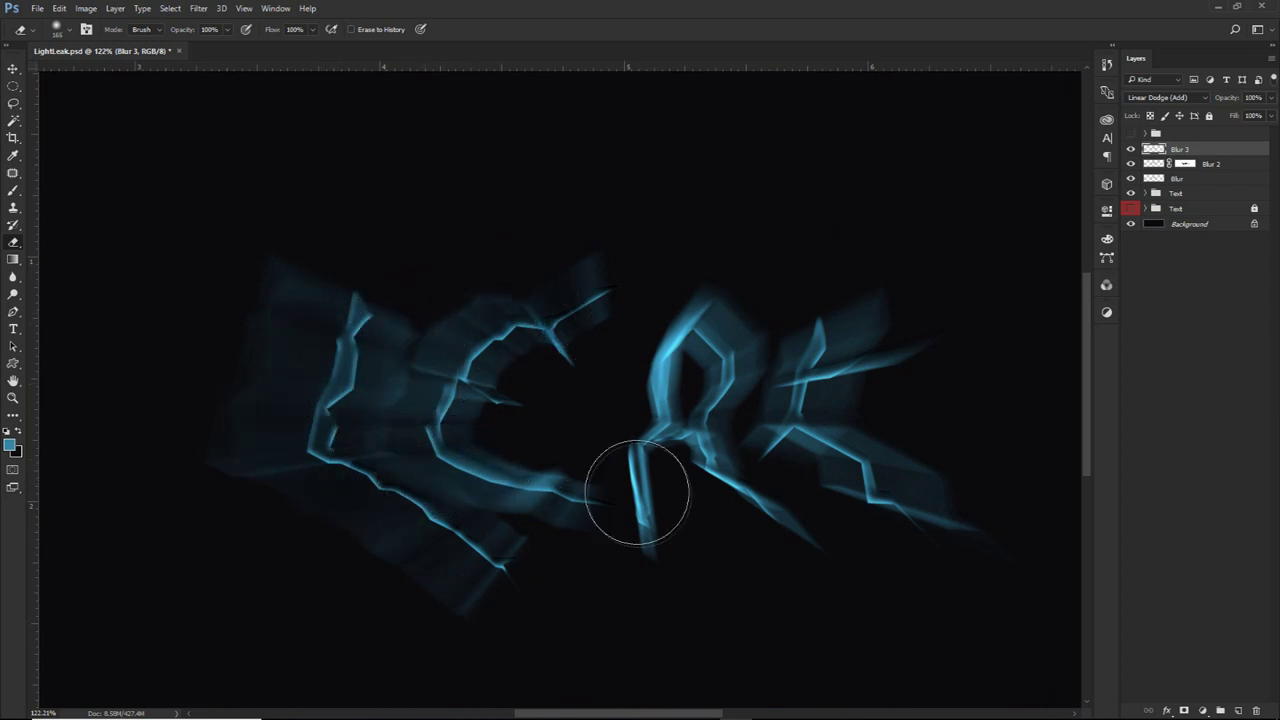
{"action": "left_click", "coordinate": [638, 492]}
{"action": "mouse_move", "coordinate": [736, 344]}
{"action": "left_mouse_down"}
{"action": "mouse_move", "coordinate": [710, 405]}
{"action": "mouse_move", "coordinate": [749, 366]}
{"action": "mouse_move", "coordinate": [829, 471]}
{"action": "mouse_move", "coordinate": [880, 357]}
{"action": "mouse_move", "coordinate": [895, 425]}
{"action": "left_mouse_up"}
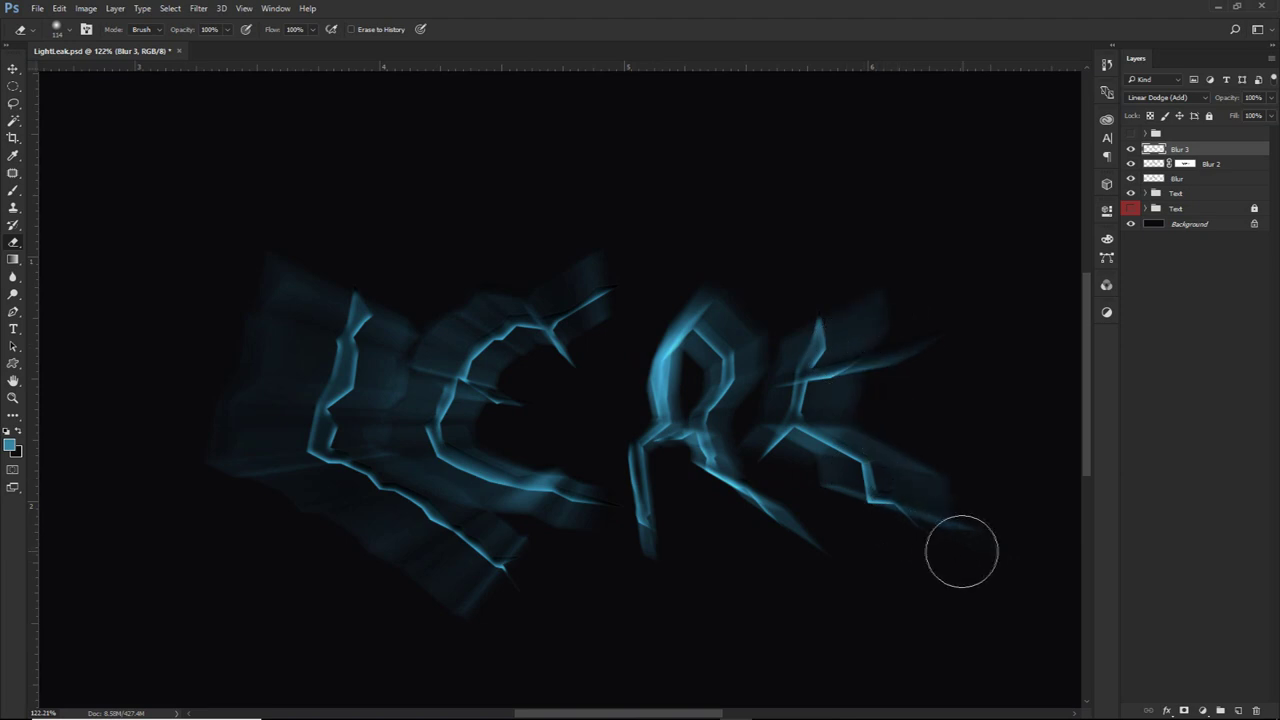
{"action": "scroll", "coordinate": [706, 500], "scroll_direction": "down", "scroll_amount": 4}
{"action": "scroll", "coordinate": [705, 500], "scroll_direction": "down", "scroll_amount": 2}
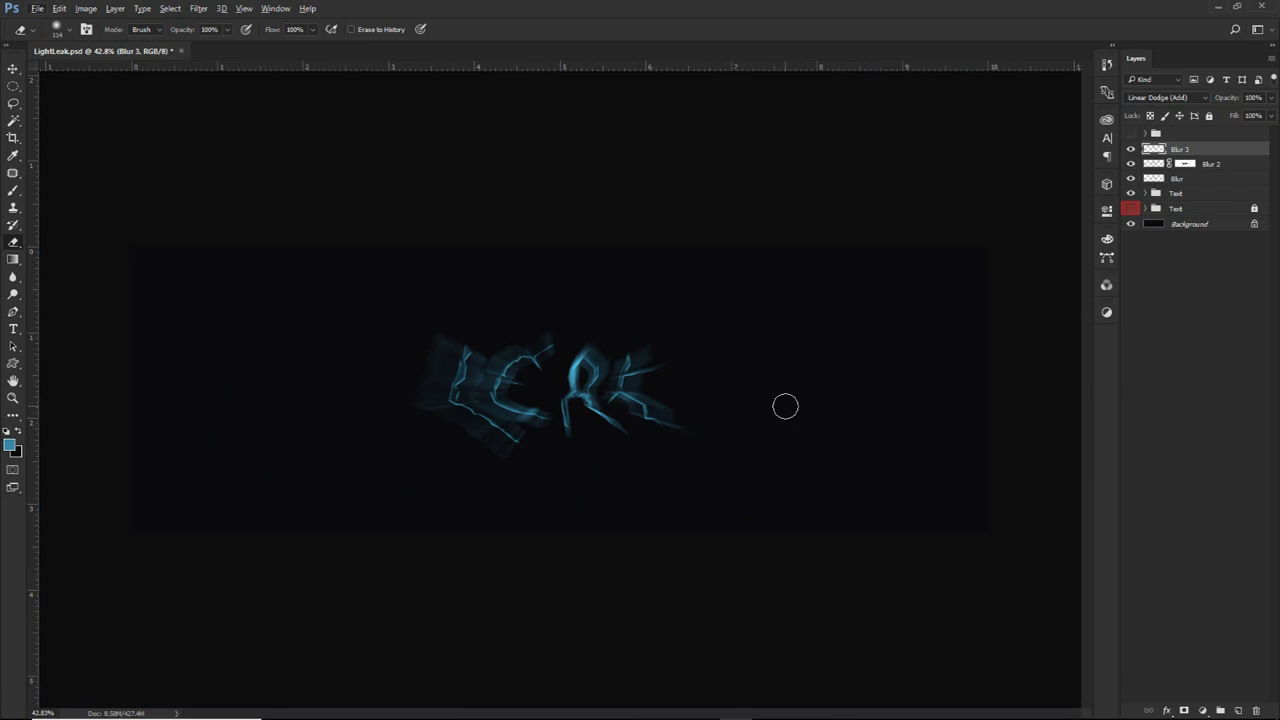
{"action": "key", "text": "v"}
{"action": "key", "text": "alt+v"}
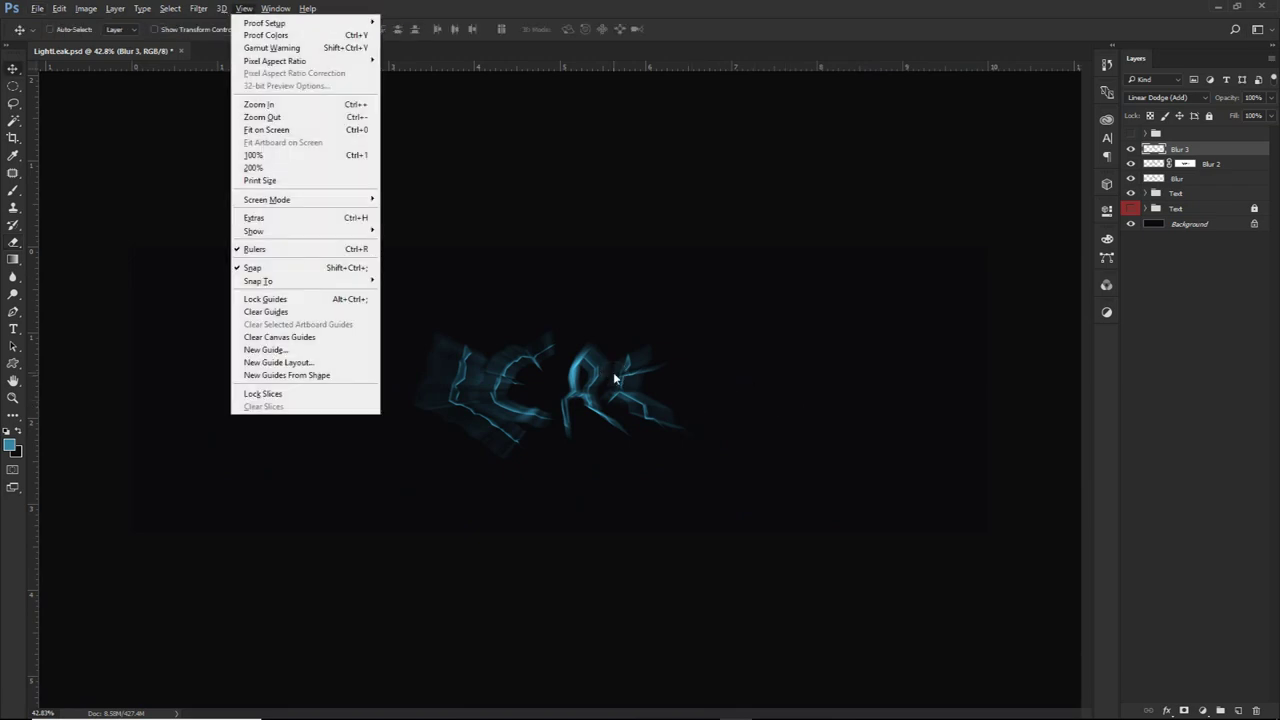
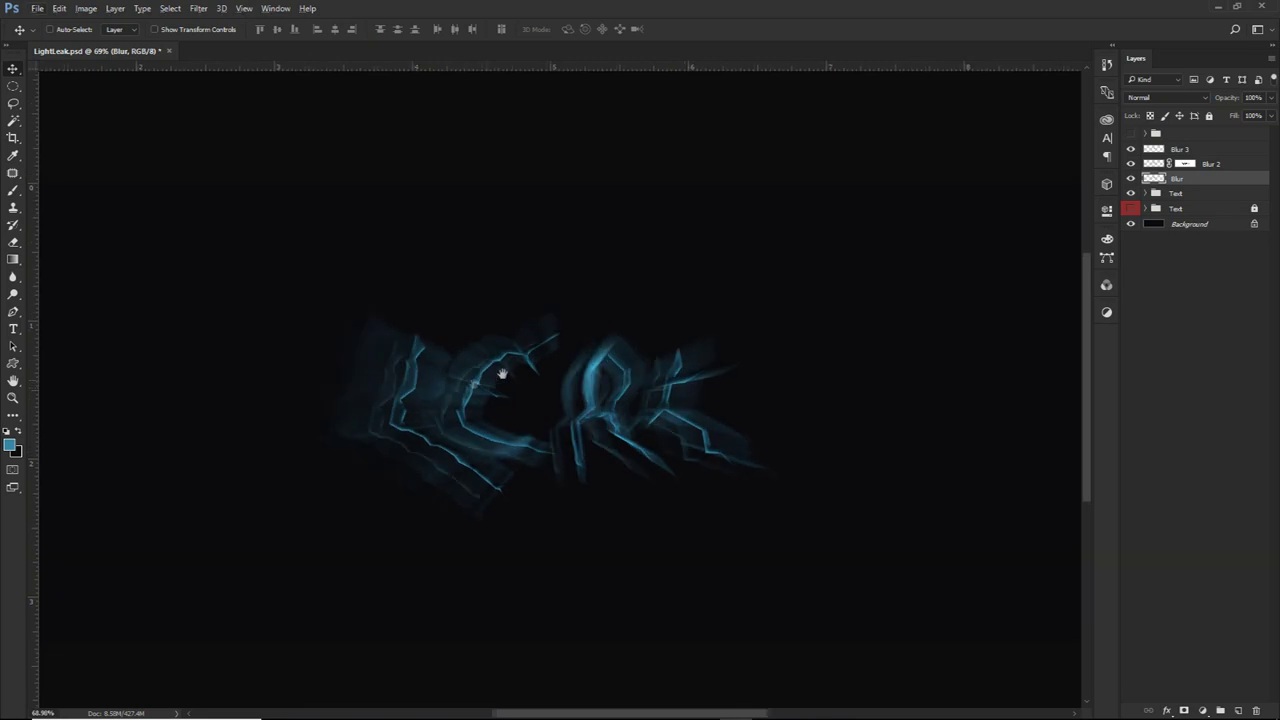
{"action": "left_click", "coordinate": [1182, 196]}
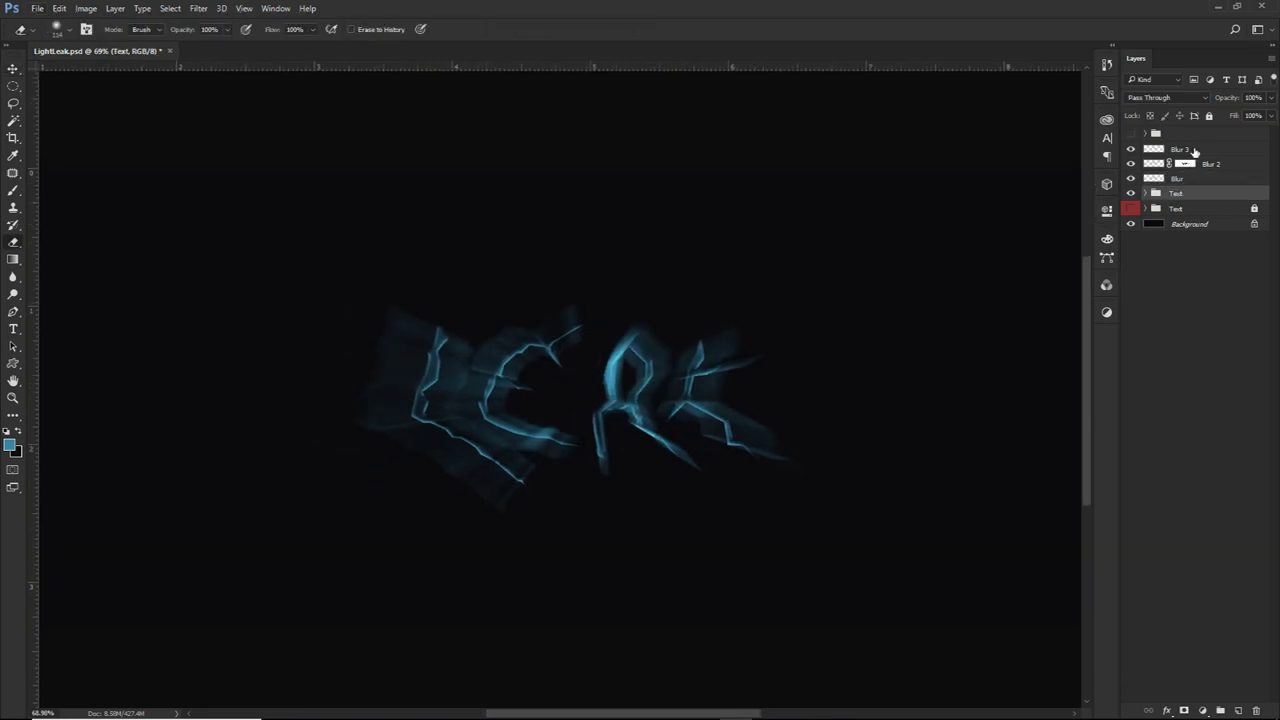
Add a new layer above Blur 3 and sample a blue from the third letter's glow as the brush colour
{"action": "left_click", "coordinate": [1194, 151]}
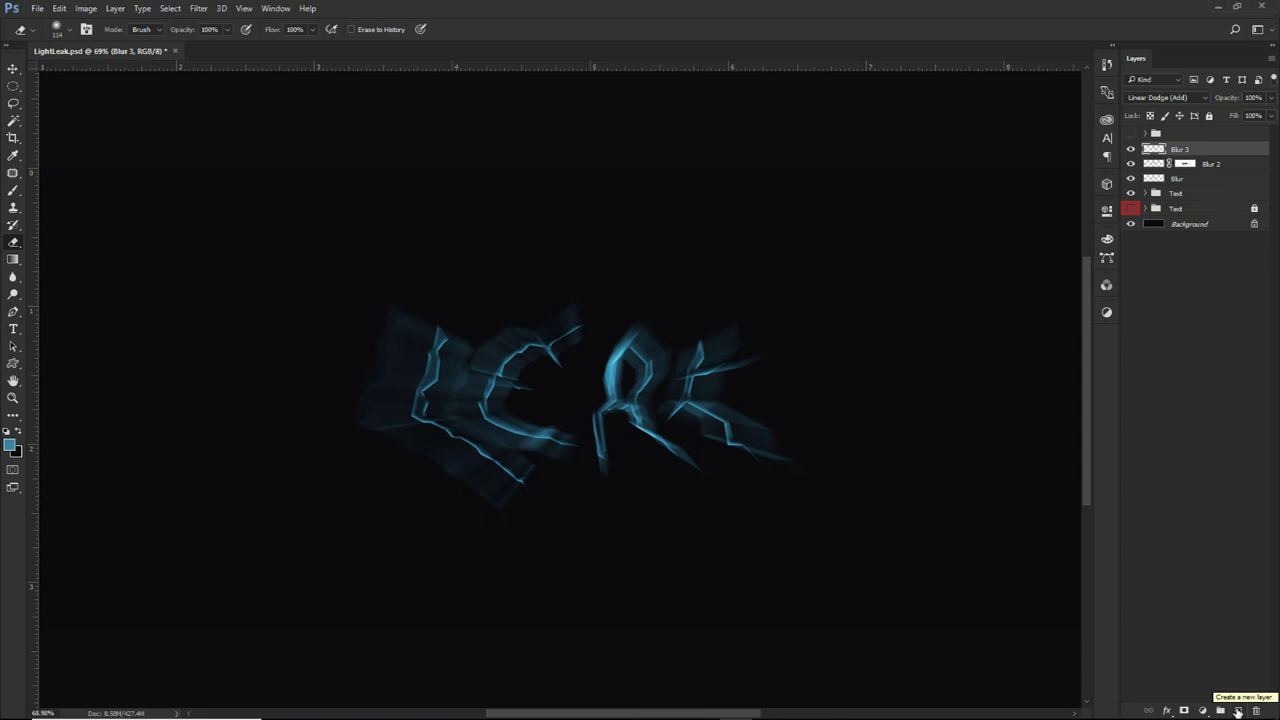
{"action": "left_click", "coordinate": [1238, 710]}
{"action": "key", "text": "b"}
{"action": "left_click", "coordinate": [617, 357], "text": "alt"}
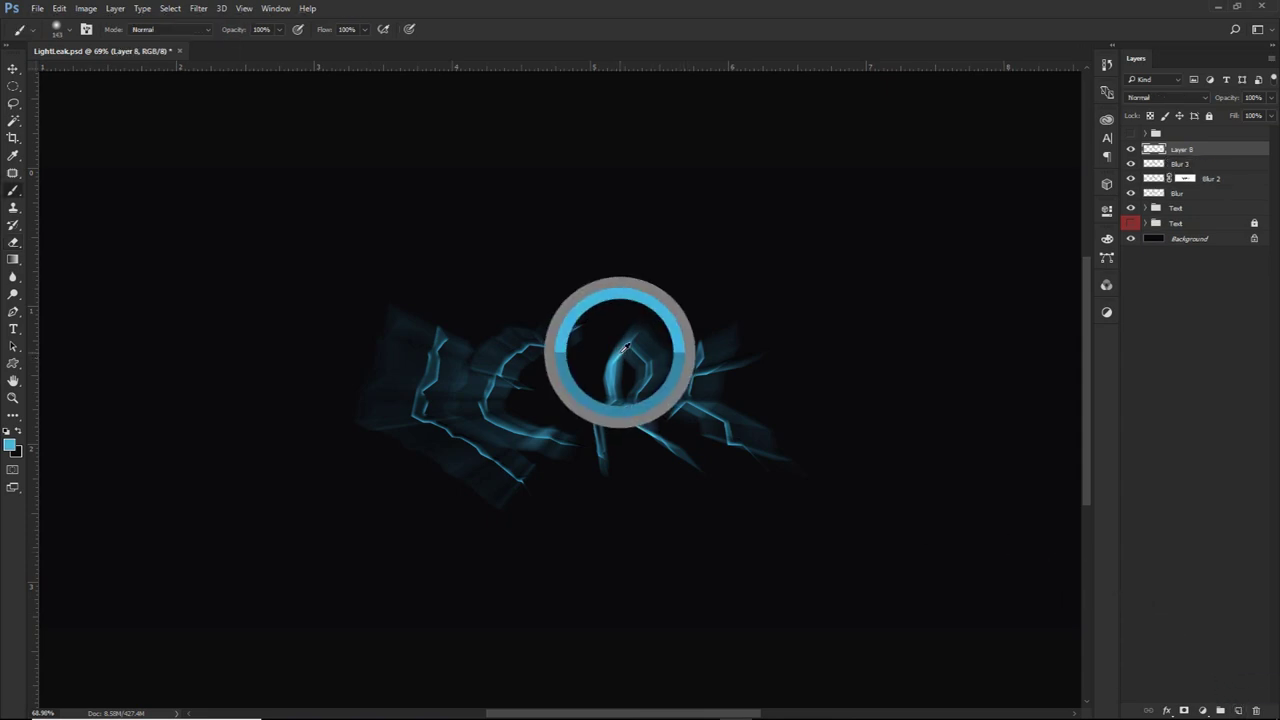
{"action": "left_click_drag", "start_coordinate": [623, 350], "coordinate": [628, 347]}
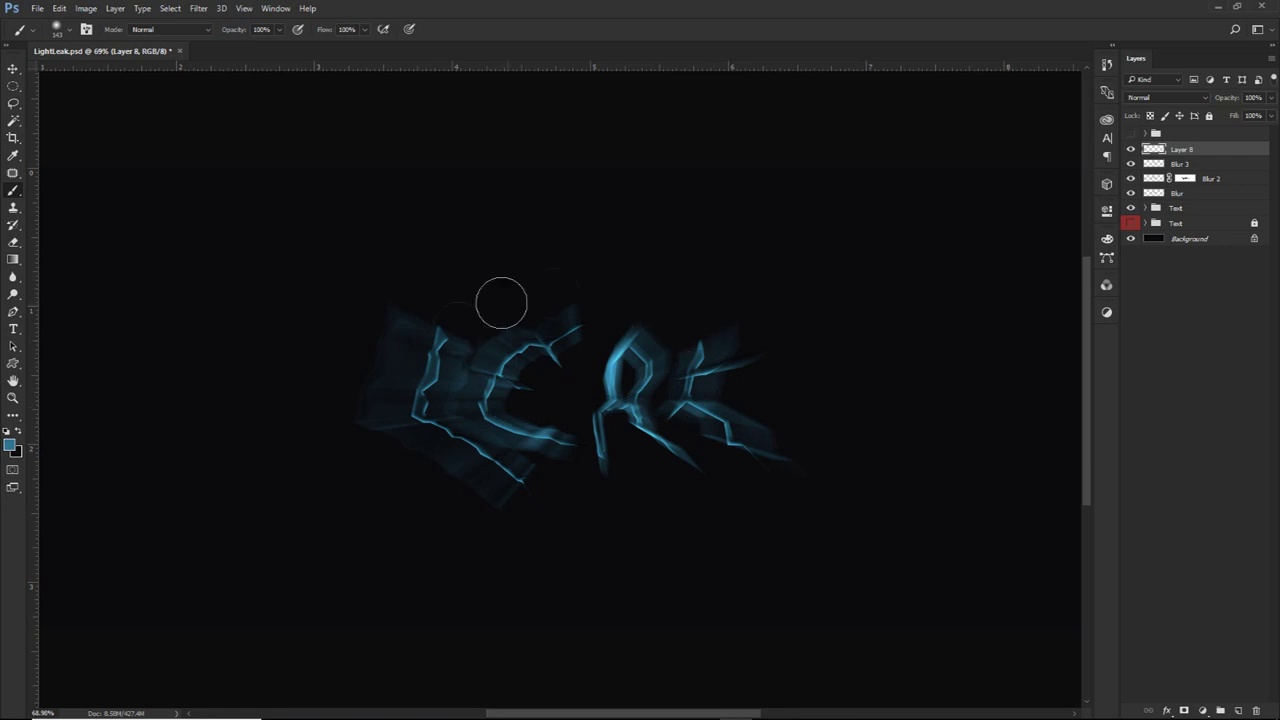
Try painting large soft blue glow spots around the lettering on the new layer, and undo them
{"action": "left_click_drag", "start_coordinate": [542, 391], "coordinate": [588, 399]}
{"action": "left_click_drag", "start_coordinate": [416, 378], "coordinate": [433, 378]}
{"action": "left_click", "coordinate": [382, 338]}
{"action": "left_click", "coordinate": [492, 465]}
{"action": "left_click", "coordinate": [576, 340]}
{"action": "left_click", "coordinate": [745, 455]}
{"action": "key", "text": "ctrl+z"}
{"action": "key", "text": "ctrl+alt+z"}
{"action": "key", "text": "ctrl+alt+z"}
{"action": "left_click", "coordinate": [467, 430]}
{"action": "key", "text": "ctrl+alt+z"}
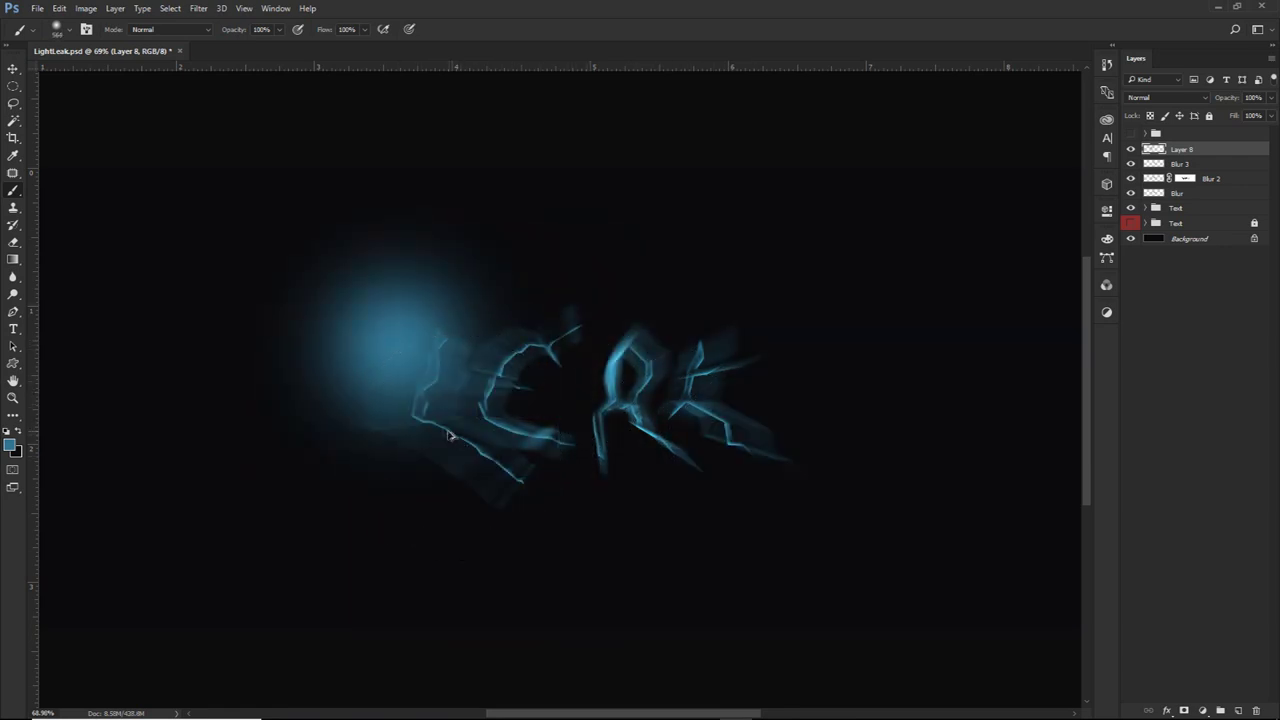
{"action": "key", "text": "ctrl+alt+z"}
Paint large soft blue glow spots over the first letter, below the middle letters and above the last two letters
{"action": "left_click", "coordinate": [417, 385]}
{"action": "left_click_drag", "start_coordinate": [434, 407], "coordinate": [450, 413]}
{"action": "left_click", "coordinate": [601, 451]}
{"action": "key", "text": "ctrl+z"}
{"action": "mouse_move", "coordinate": [601, 448]}
{"action": "left_mouse_down"}
{"action": "mouse_move", "coordinate": [550, 440]}
{"action": "mouse_move", "coordinate": [555, 457]}
{"action": "mouse_move", "coordinate": [577, 430]}
{"action": "mouse_move", "coordinate": [651, 430]}
{"action": "left_mouse_up"}
{"action": "left_click", "coordinate": [571, 441]}
{"action": "key", "text": "ctrl+z"}
{"action": "left_click", "coordinate": [571, 462]}
{"action": "left_click", "coordinate": [690, 321]}
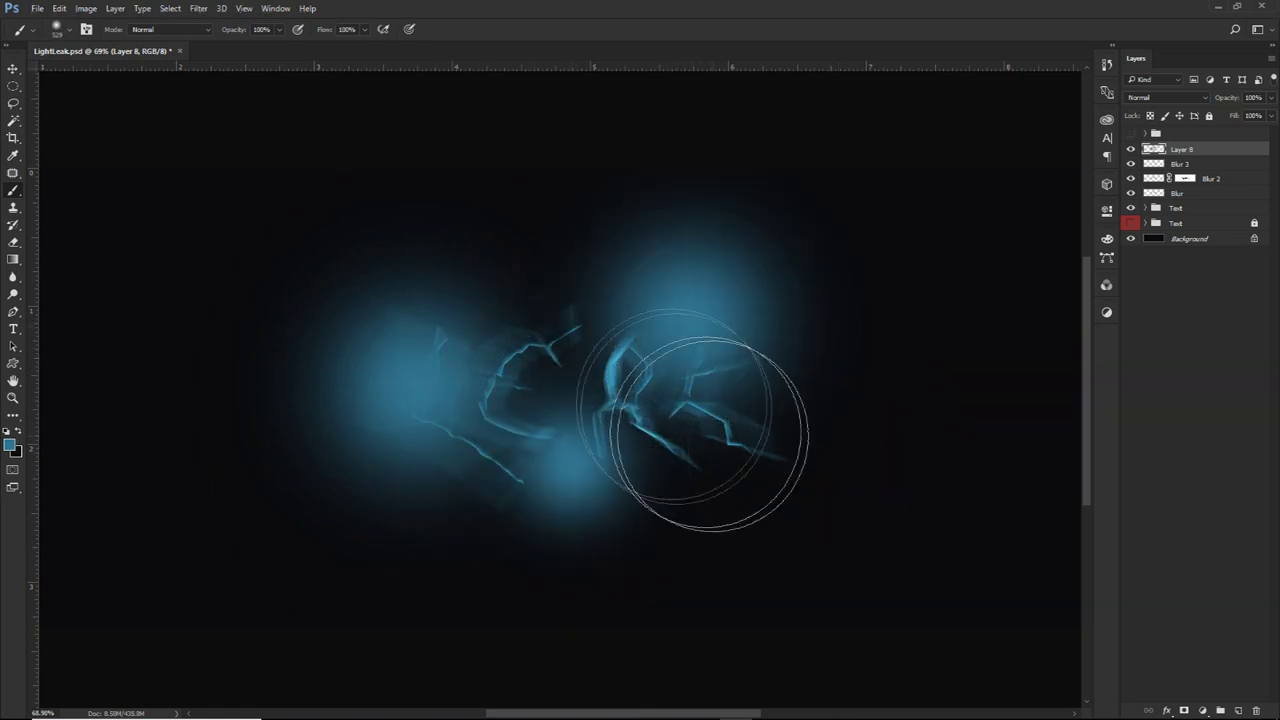
{"action": "key", "text": "ctrl+z"}
{"action": "left_click", "coordinate": [706, 342]}
Set the painted glow layer's blending mode to Linear Dodge (Add) and its opacity to 29%
{"action": "left_click", "coordinate": [1171, 93]}
{"action": "left_click", "coordinate": [1165, 199]}
{"action": "left_click", "coordinate": [1270, 97]}
{"action": "left_click_drag", "start_coordinate": [1245, 117], "coordinate": [1226, 116]}
{"action": "key", "text": "v"}
{"action": "scroll", "coordinate": [794, 350], "scroll_direction": "down", "scroll_amount": 2}
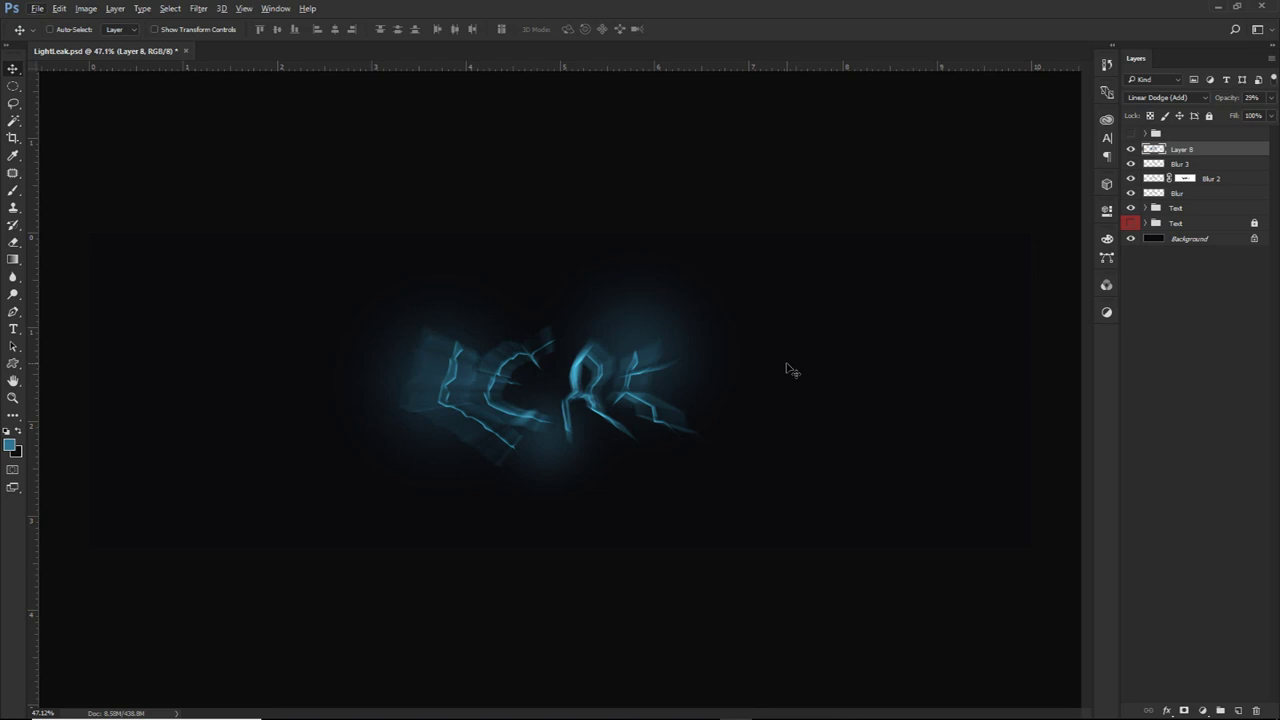
{"action": "scroll", "coordinate": [516, 390], "scroll_direction": "up", "scroll_amount": 3}
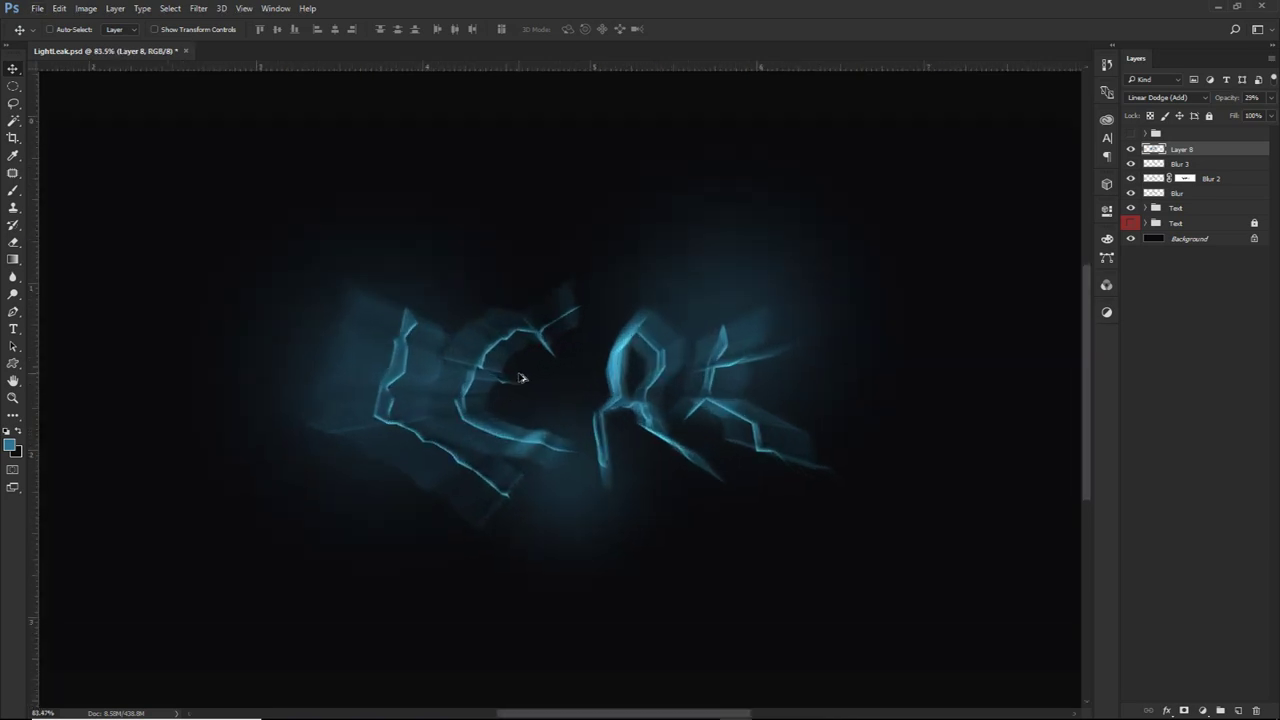
{"action": "scroll", "coordinate": [519, 378], "scroll_direction": "down", "scroll_amount": 3}
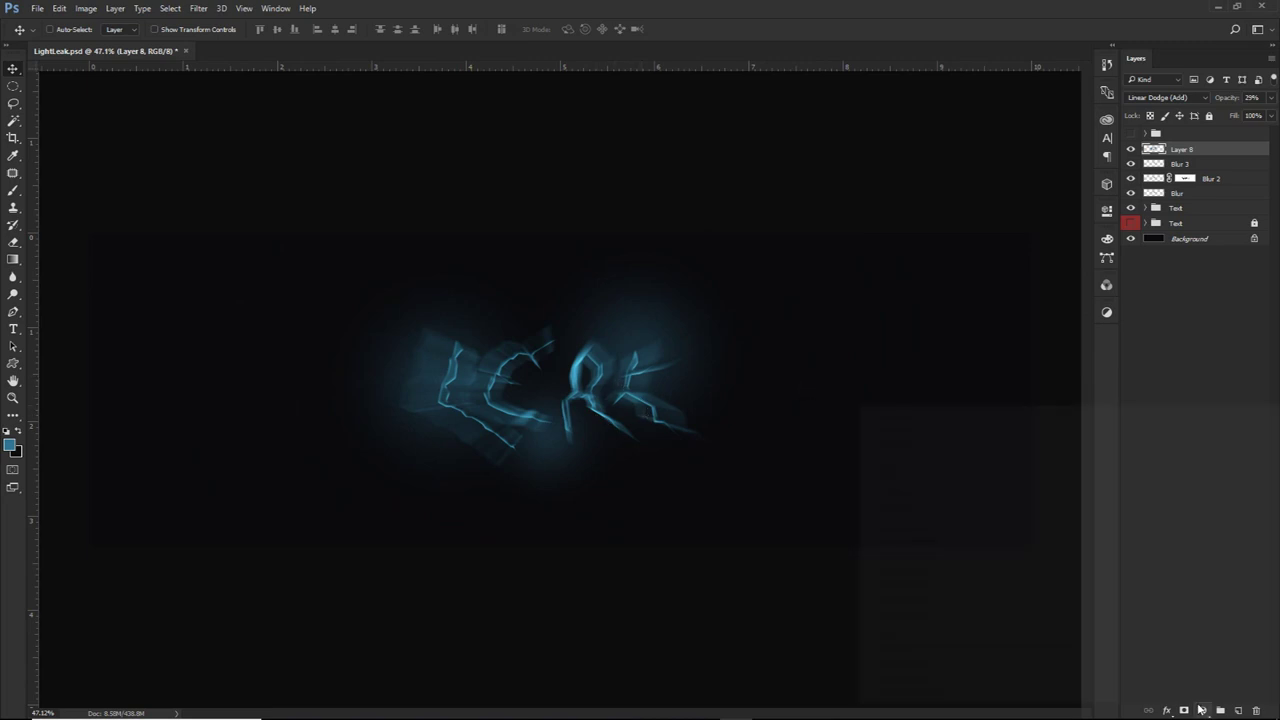
Try a Brightness/Contrast adjustment layer with brightness 23 and contrast 70 over the artwork, and delete it
{"action": "left_click", "coordinate": [951, 460]}
{"action": "left_click_drag", "start_coordinate": [989, 283], "coordinate": [1049, 307]}
{"action": "left_click_drag", "start_coordinate": [973, 283], "coordinate": [1004, 283]}
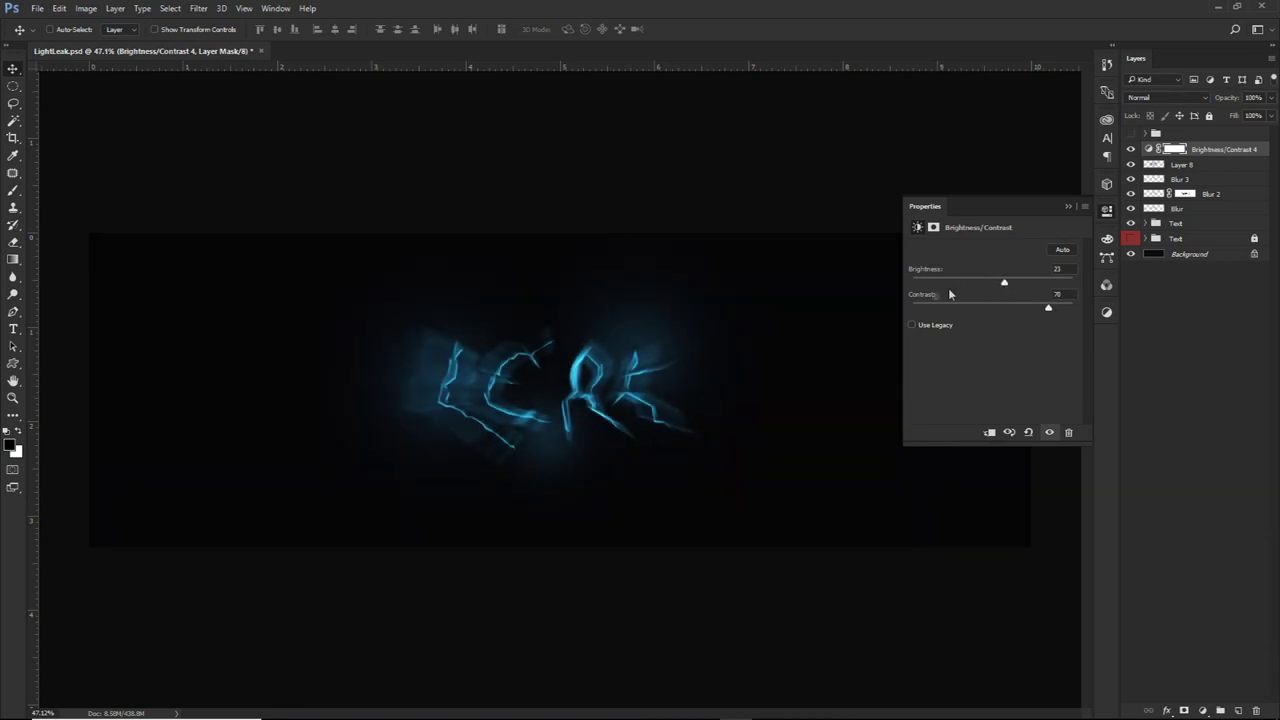
{"action": "left_click", "coordinate": [1170, 339]}
{"action": "left_click", "coordinate": [1198, 153]}
{"action": "key", "text": "Delete"}
{"action": "left_click", "coordinate": [1107, 210]}
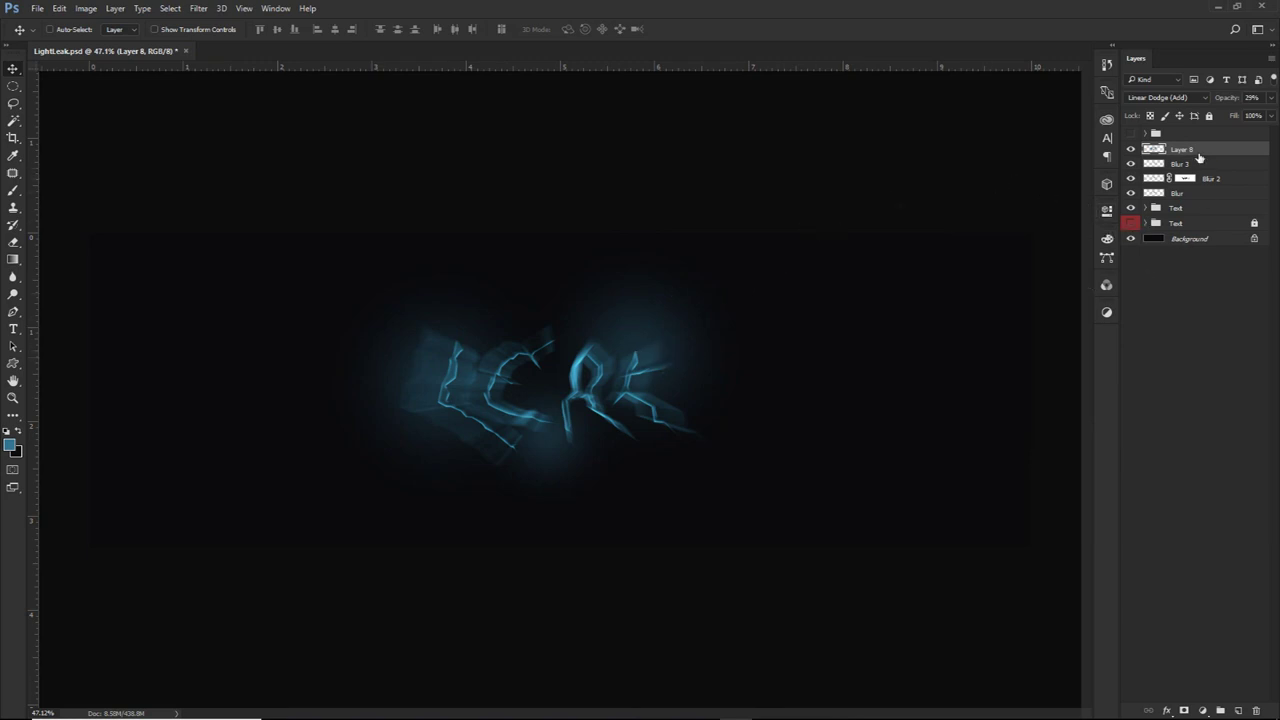
Group the painted glow layer, the three Blur layers and the visible Text group, naming the group text Effect
{"action": "left_click", "coordinate": [1188, 209], "text": "shift"}
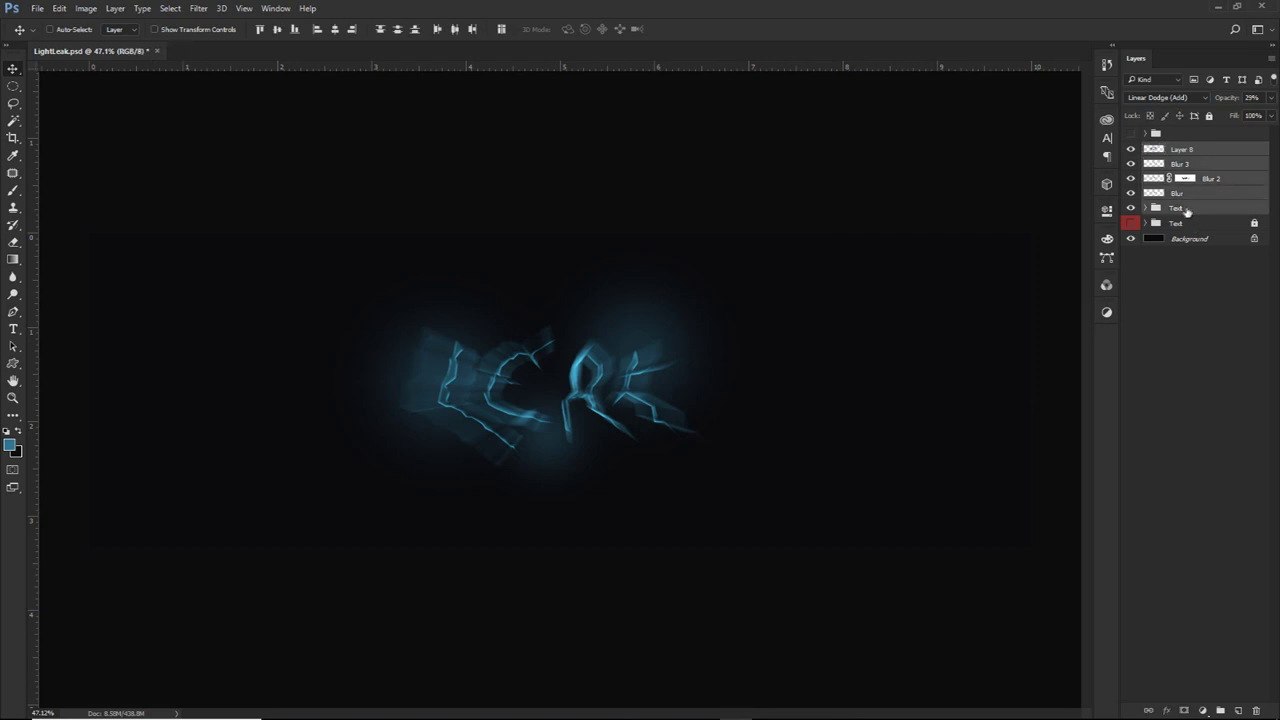
{"action": "key", "text": "ctrl+g"}
{"action": "double_click", "coordinate": [1182, 149]}
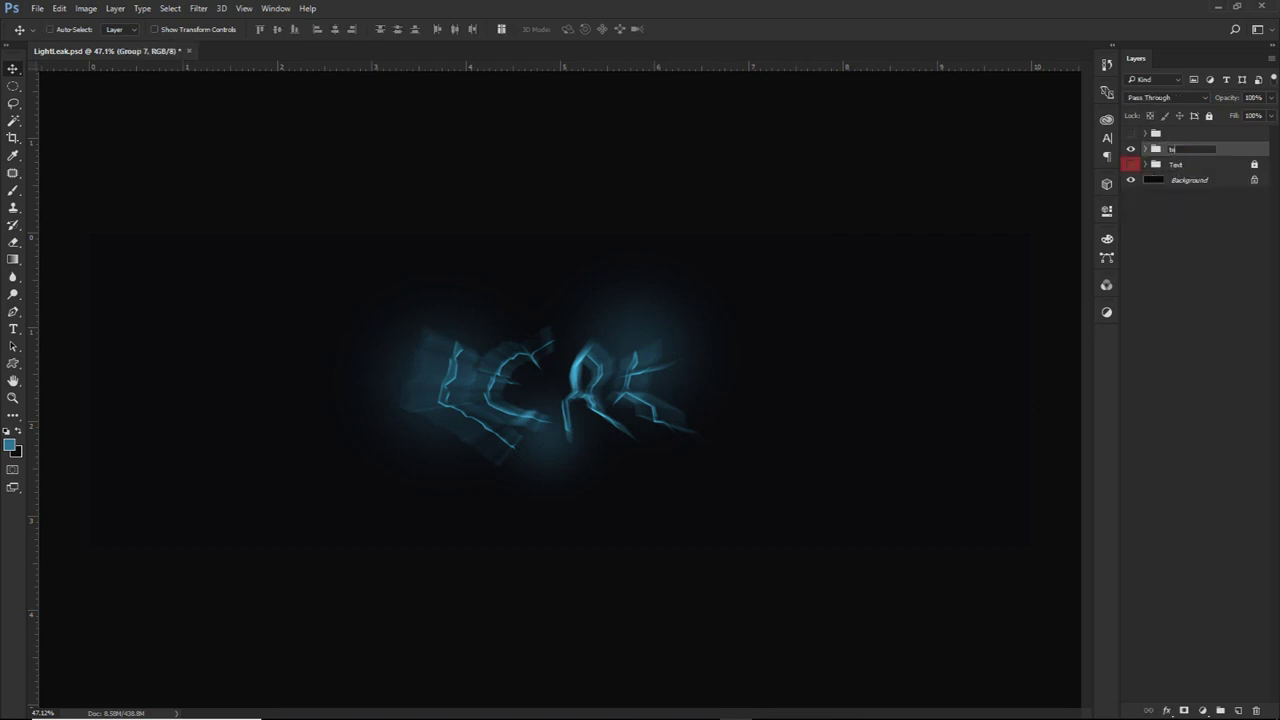
{"action": "type", "text": "text Effect"}
{"action": "key", "text": "Return"}
Expand the text Effect group and rename its painted glow layer as Blue hit
{"action": "left_click", "coordinate": [1147, 149]}
{"action": "double_click", "coordinate": [1189, 164]}
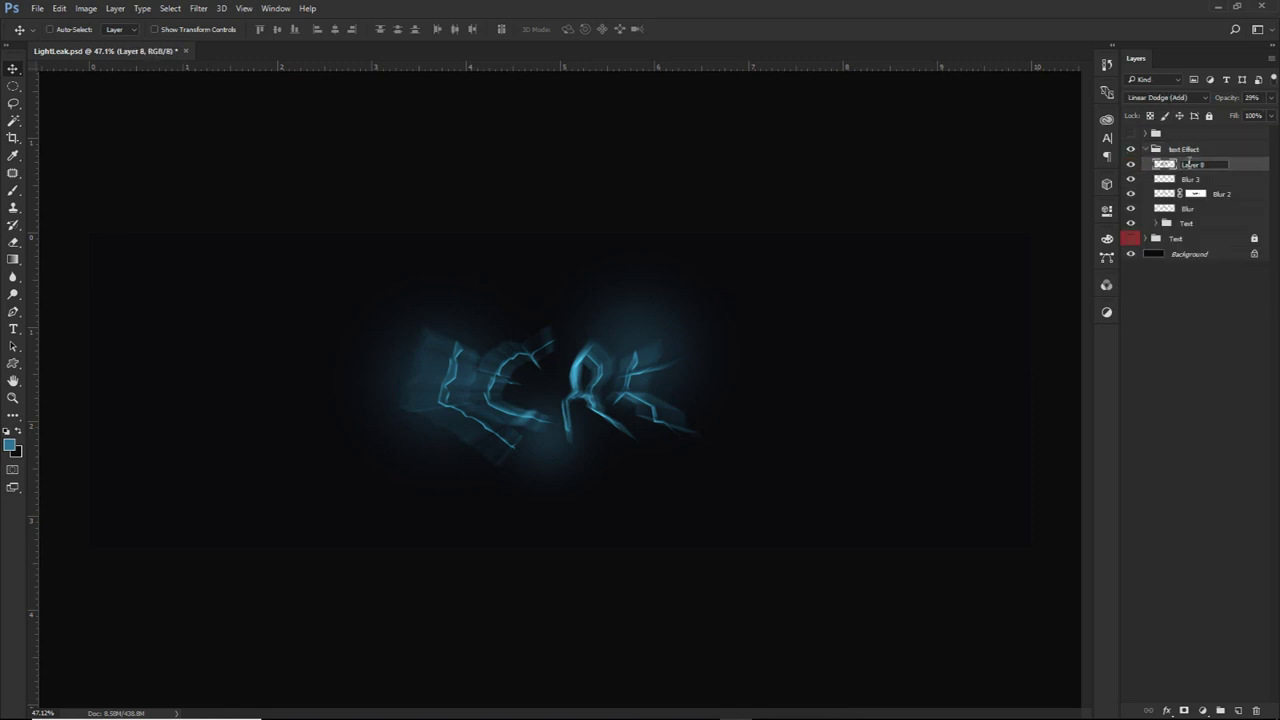
{"action": "type", "text": "Blue hit"}
{"action": "key", "text": "Return"}
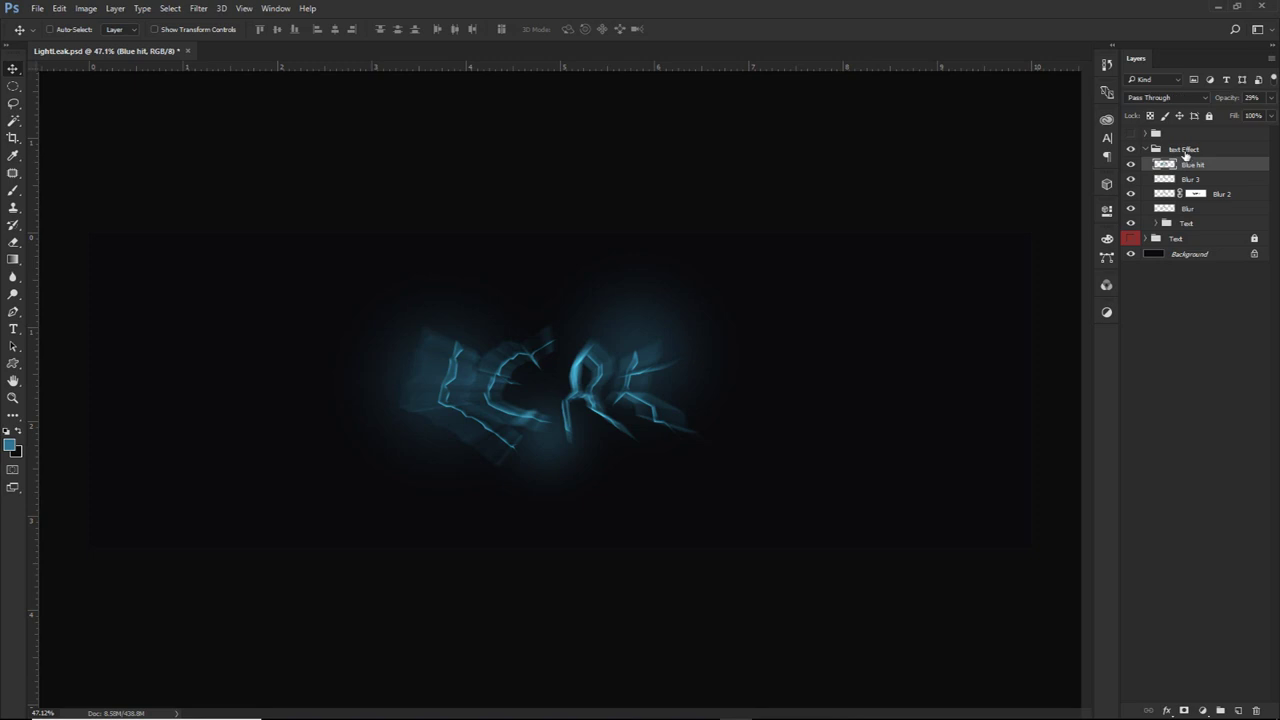
Rename the text Effect group as Text Effect and add a new empty layer above it
{"action": "double_click", "coordinate": [1185, 149]}
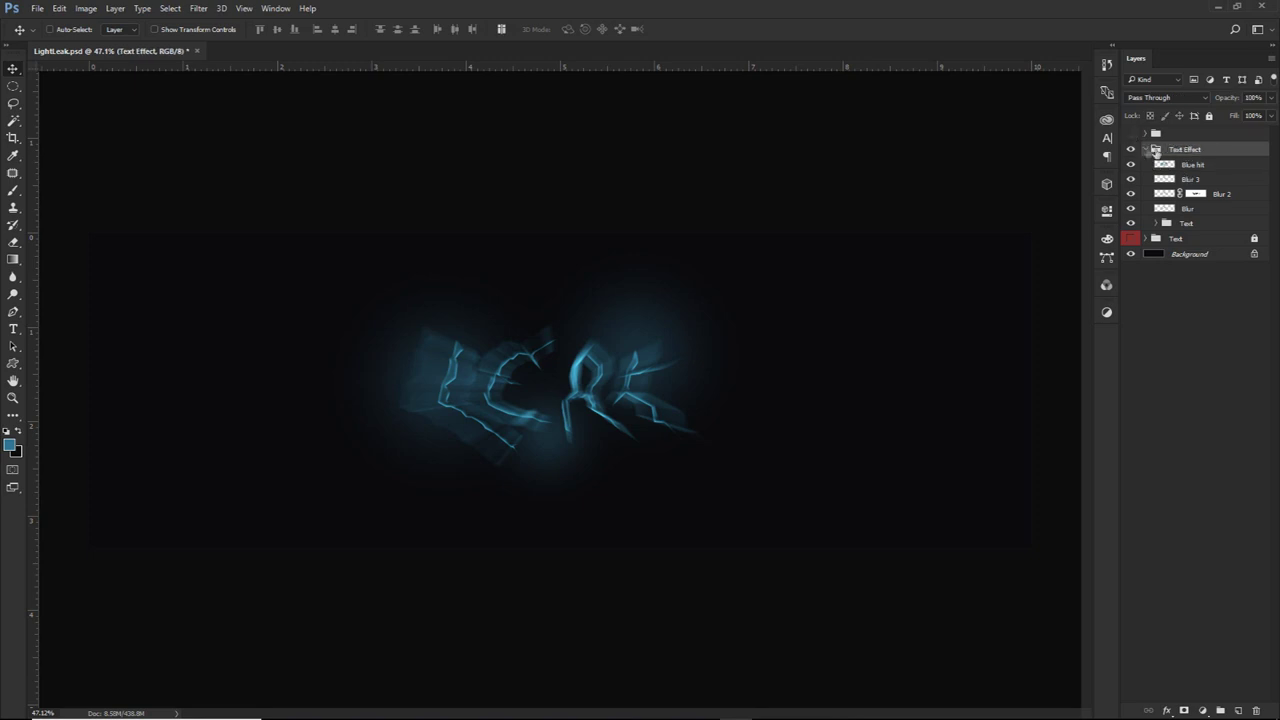
{"action": "left_click", "coordinate": [1147, 149]}
{"action": "left_click", "coordinate": [1238, 710]}
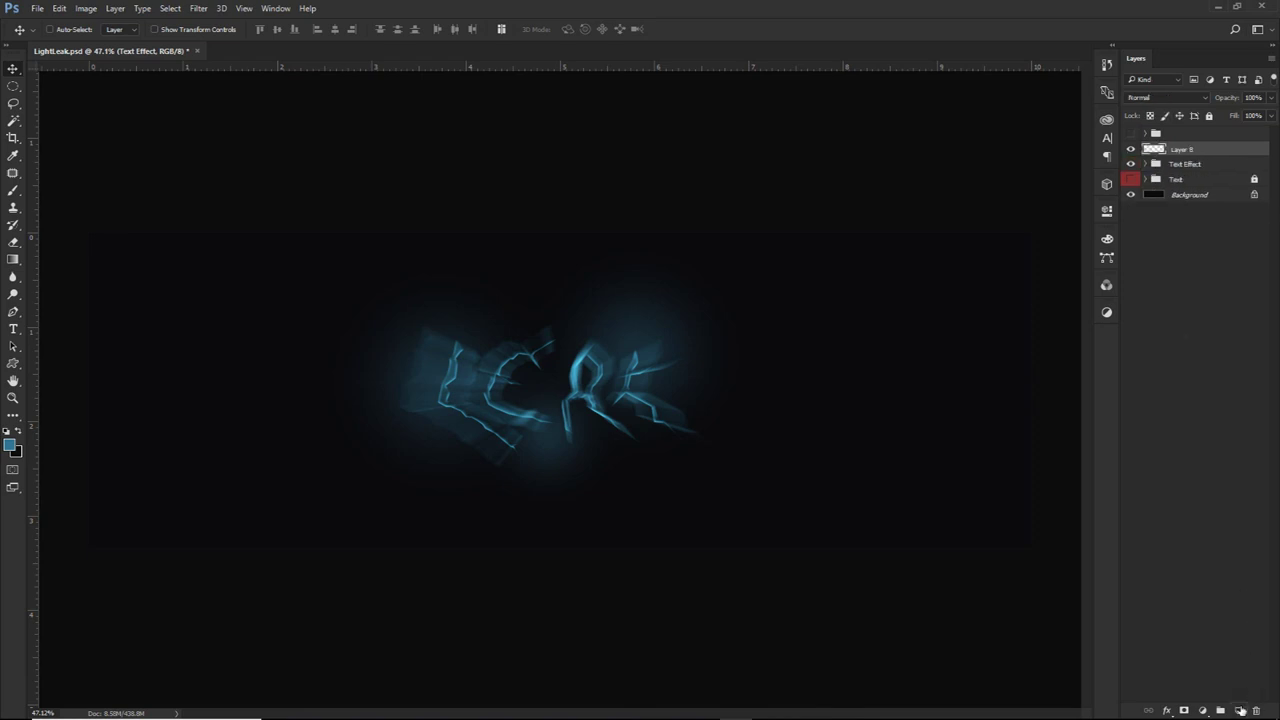
Examine the crack lights in the hidden unnamed reference group, temporarily hiding Layer 8 and the Text Effect group
{"action": "key", "text": "p"}
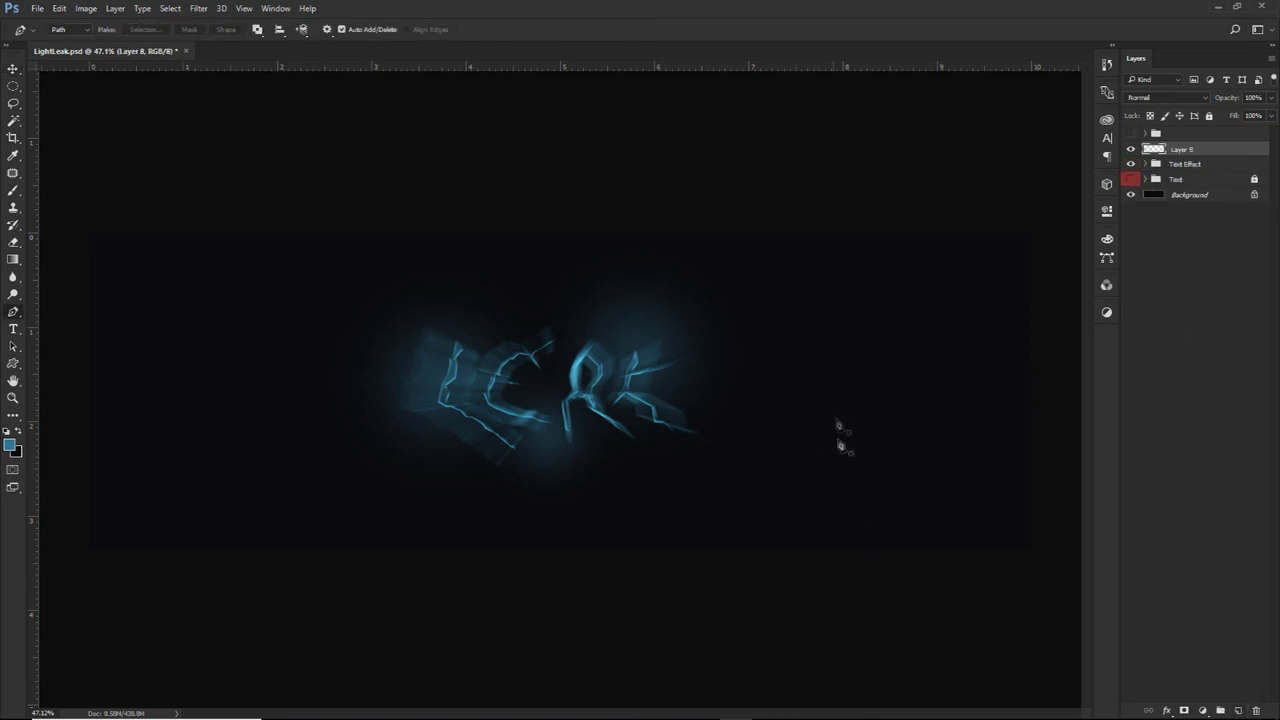
{"action": "scroll", "coordinate": [832, 514], "scroll_direction": "up", "scroll_amount": 3}
{"action": "left_click_drag", "start_coordinate": [832, 514], "coordinate": [776, 418]}
{"action": "scroll", "coordinate": [775, 417], "scroll_direction": "up", "scroll_amount": 1}
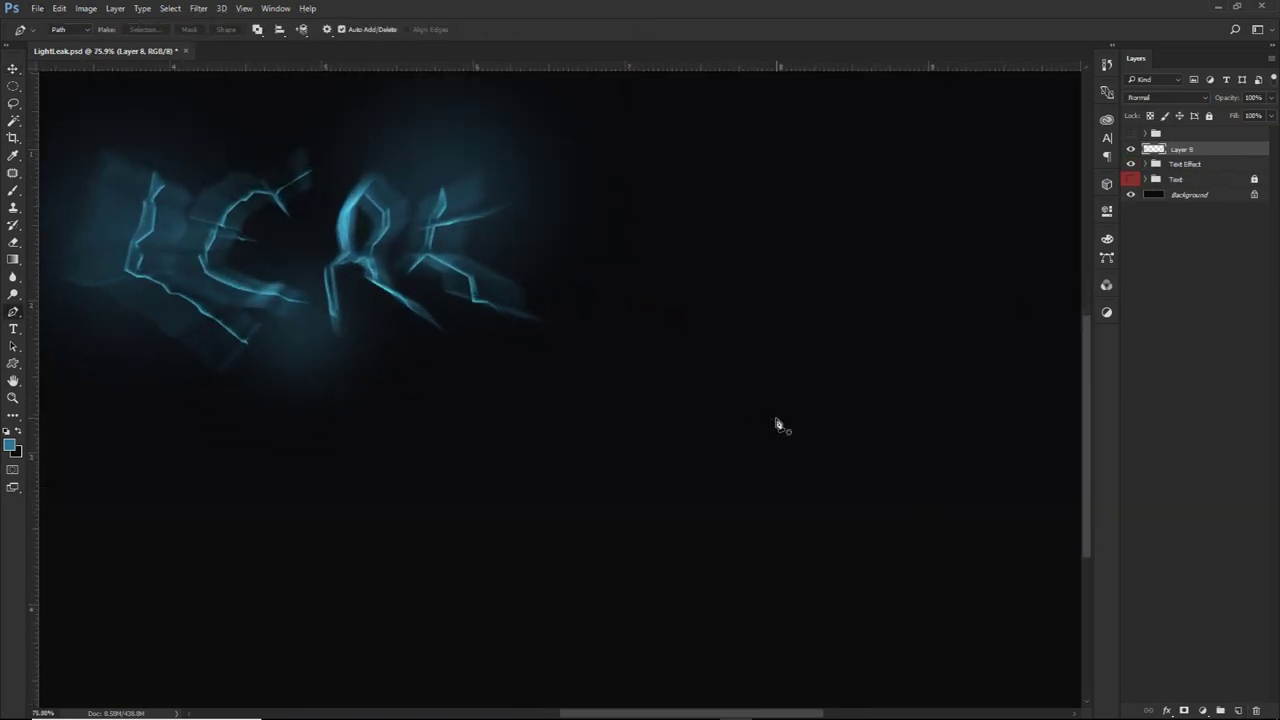
{"action": "left_click", "coordinate": [1131, 148]}
{"action": "left_click", "coordinate": [1131, 163]}
{"action": "left_click", "coordinate": [1131, 134]}
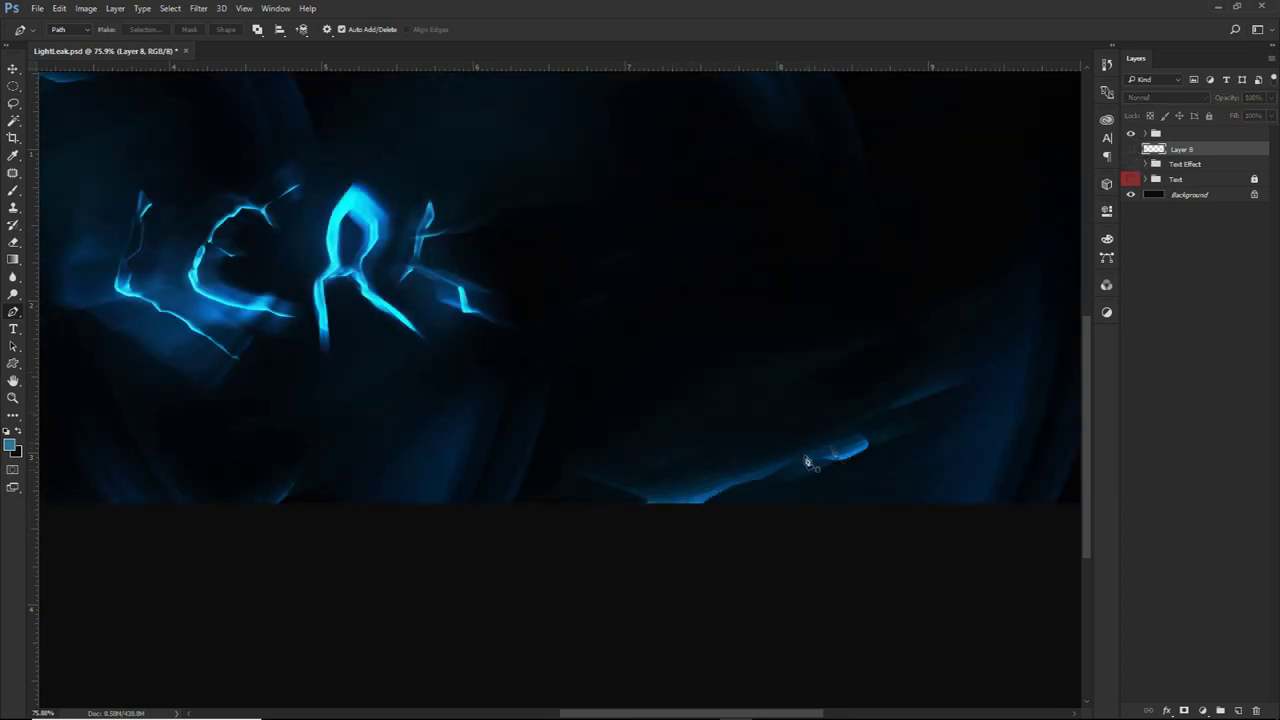
{"action": "left_click", "coordinate": [1131, 136]}
{"action": "left_click", "coordinate": [1131, 149]}
{"action": "left_click", "coordinate": [1131, 164]}
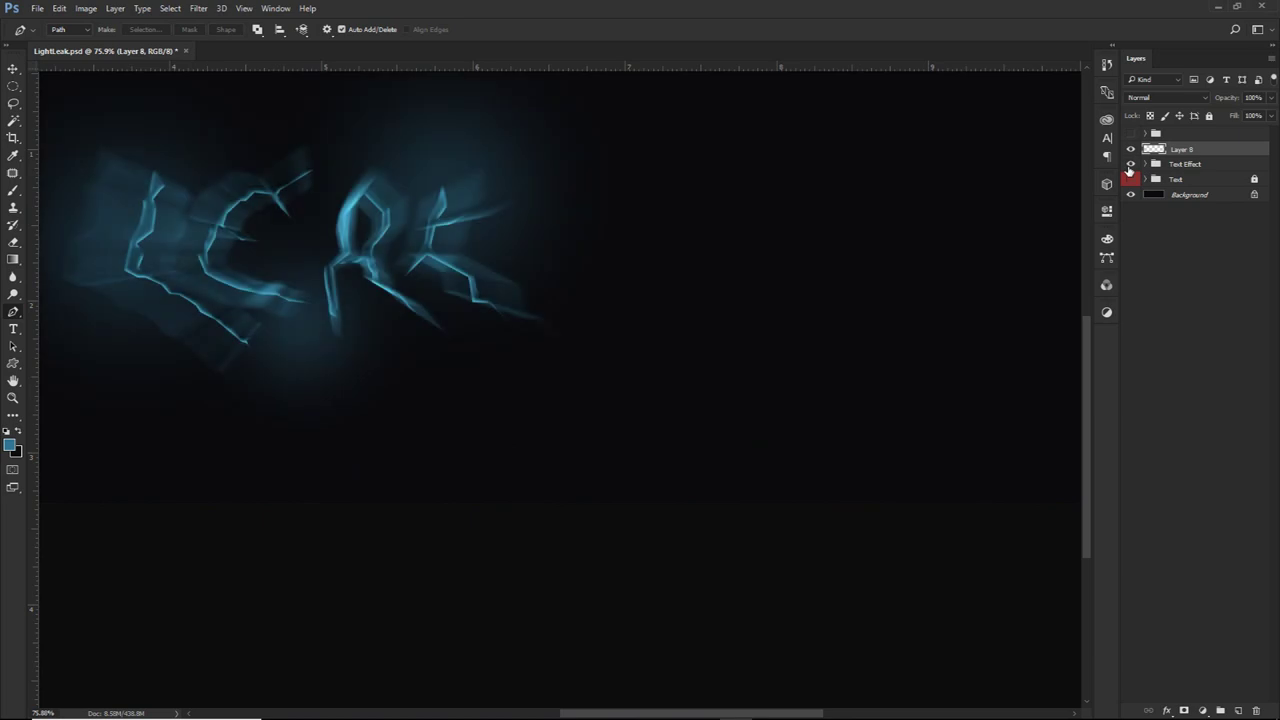
Draw a jagged crack line with the Pen tool from the canvas's bottom edge up toward its lower-right corner
{"action": "left_click", "coordinate": [577, 519]}
{"action": "left_click", "coordinate": [633, 489]}
{"action": "left_click", "coordinate": [714, 496]}
{"action": "left_click", "coordinate": [801, 446]}
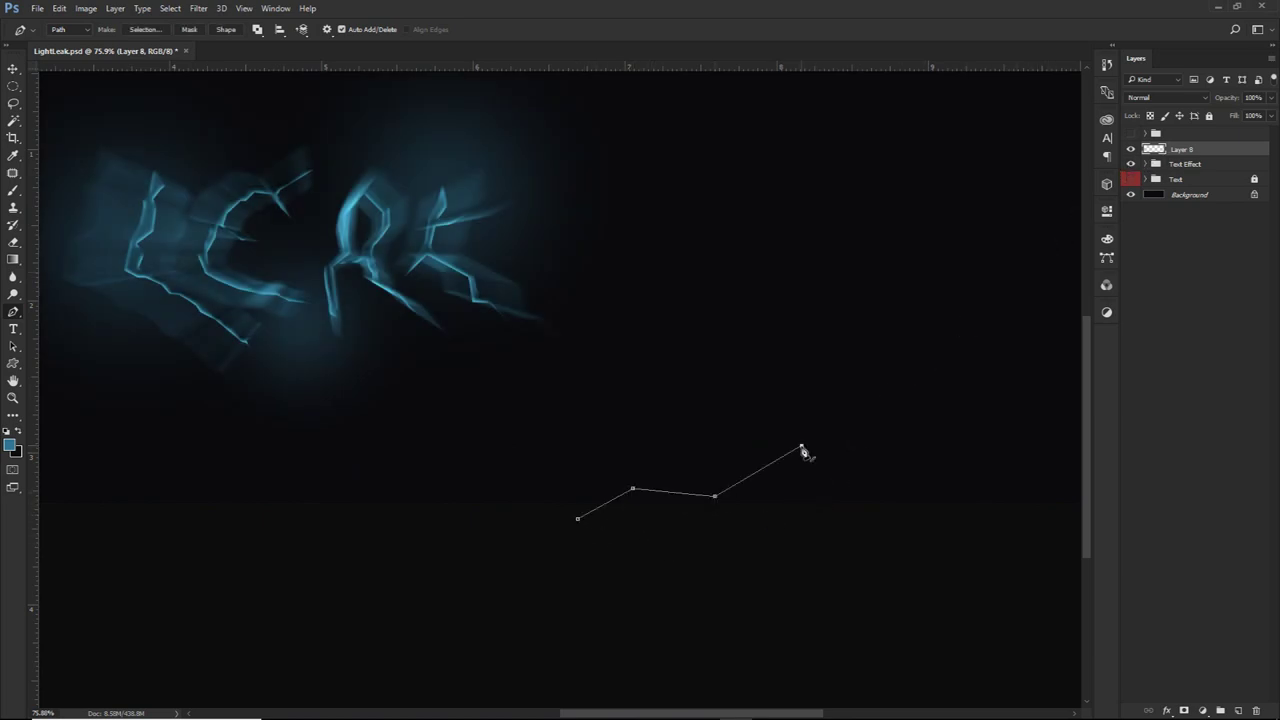
{"action": "left_click", "coordinate": [866, 425]}
{"action": "left_click", "coordinate": [985, 383]}
{"action": "scroll", "coordinate": [980, 368], "scroll_direction": "down", "scroll_amount": 2}
{"action": "left_click_drag", "start_coordinate": [967, 387], "coordinate": [858, 405]}
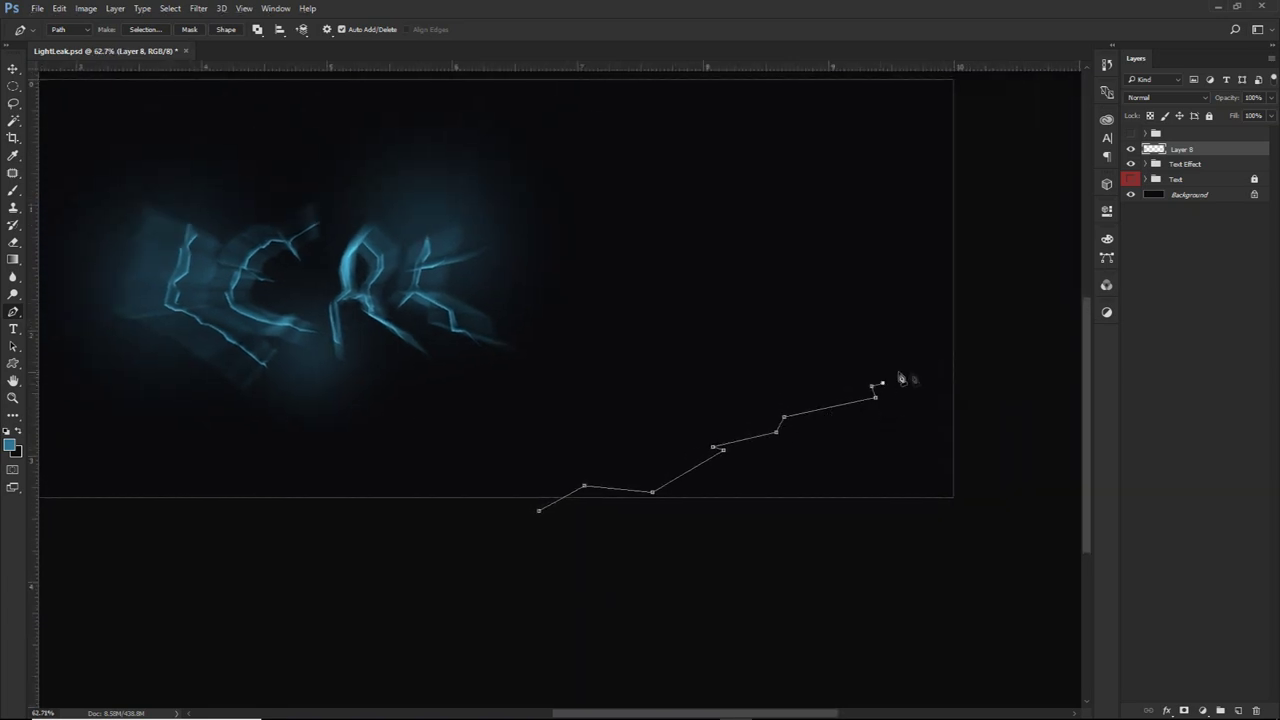
{"action": "scroll", "coordinate": [910, 384], "scroll_direction": "down", "scroll_amount": 3}
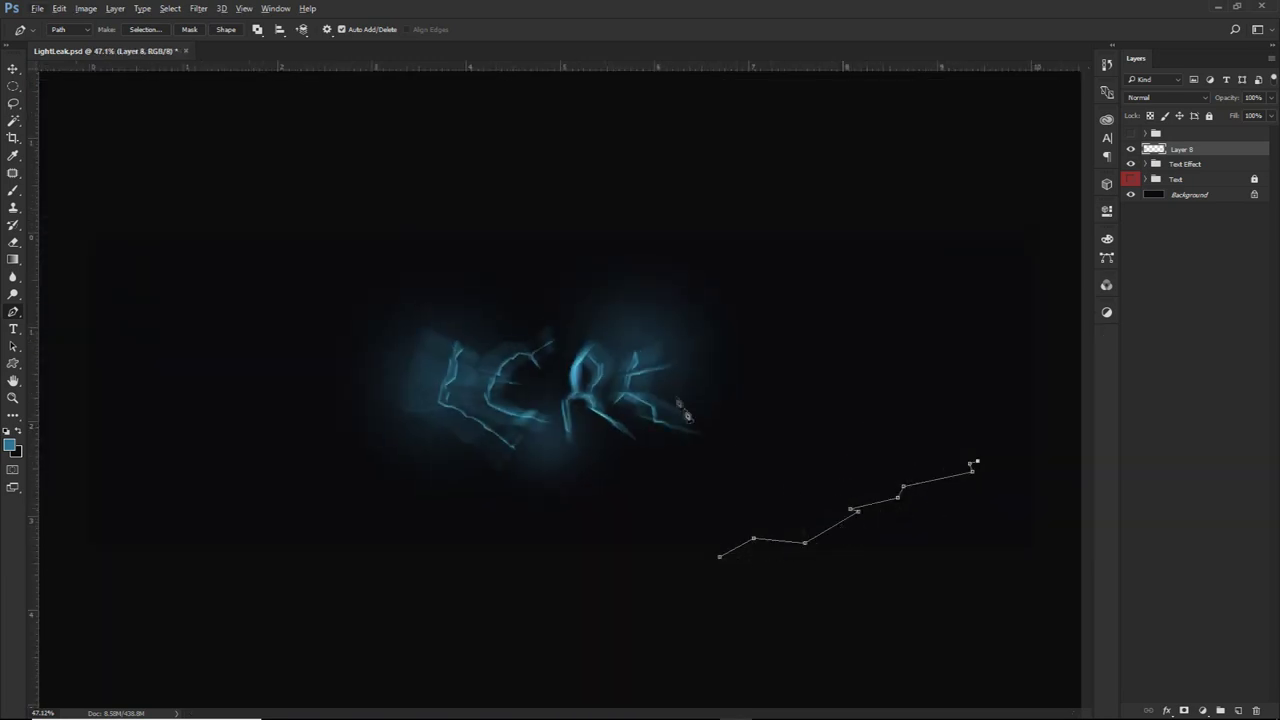
Close the path loosely around the area above the crack line and pull its lower-left anchor upward
{"action": "left_click", "coordinate": [956, 232]}
{"action": "left_click", "coordinate": [698, 199]}
{"action": "left_click", "coordinate": [475, 401]}
{"action": "left_click", "coordinate": [546, 561]}
{"action": "left_click", "coordinate": [720, 556]}
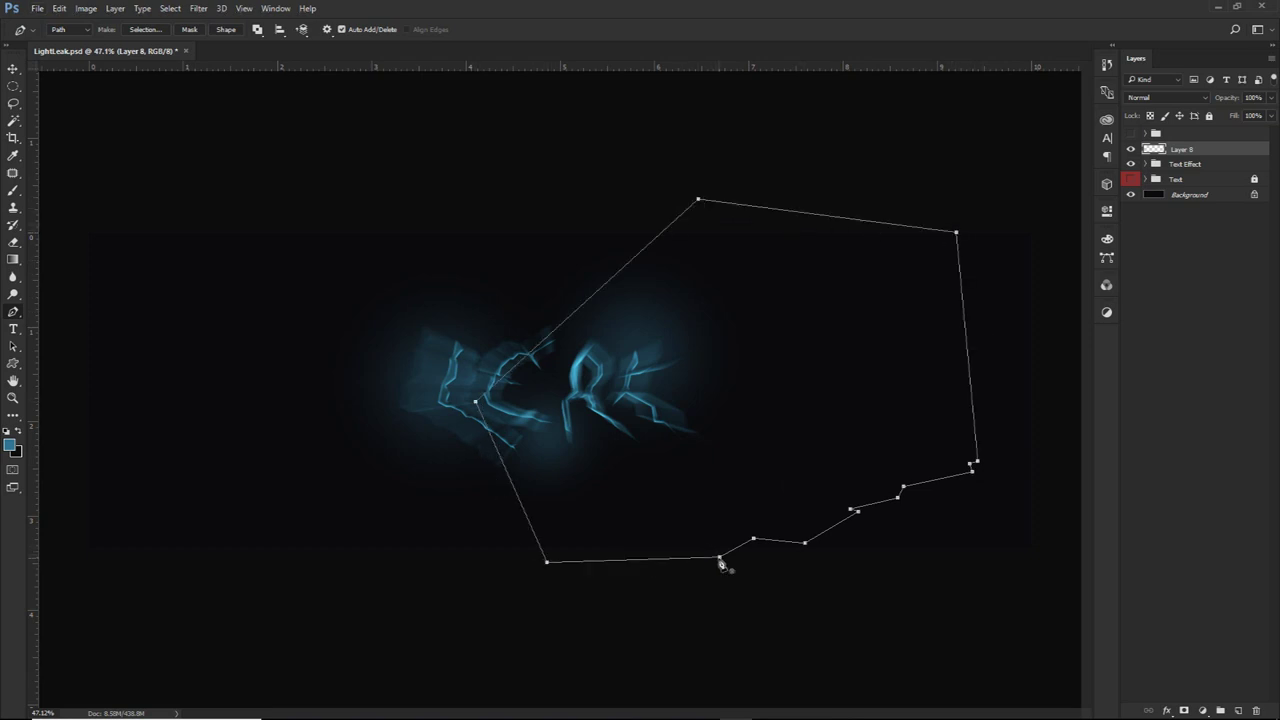
{"action": "left_click_drag", "start_coordinate": [547, 564], "coordinate": [535, 517]}
{"action": "key", "text": "ctrl+z"}
{"action": "left_click_drag", "start_coordinate": [548, 567], "coordinate": [543, 517]}
{"action": "left_click", "coordinate": [655, 514], "text": "ctrl"}
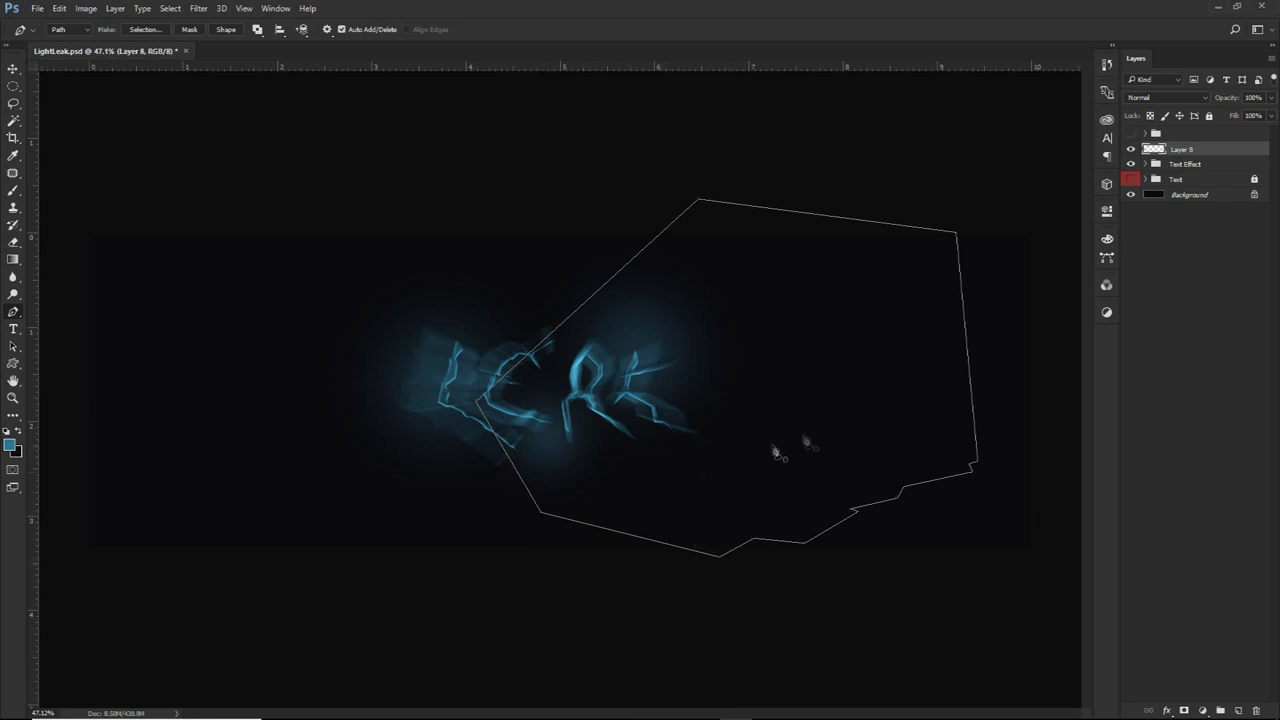
Convert the crack path into a new anti-aliased selection with a feather radius of 0 pixels
{"action": "right_click", "coordinate": [801, 297]}
{"action": "left_click", "coordinate": [850, 354]}
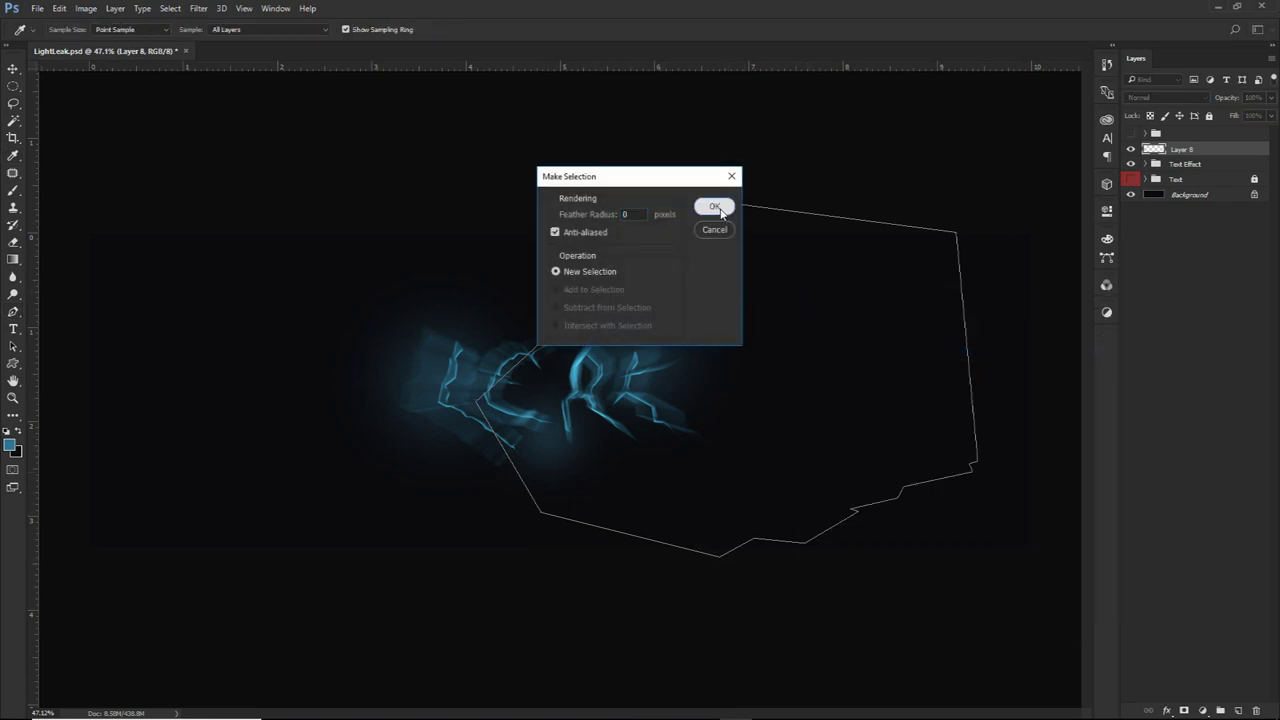
{"action": "left_click", "coordinate": [715, 207]}
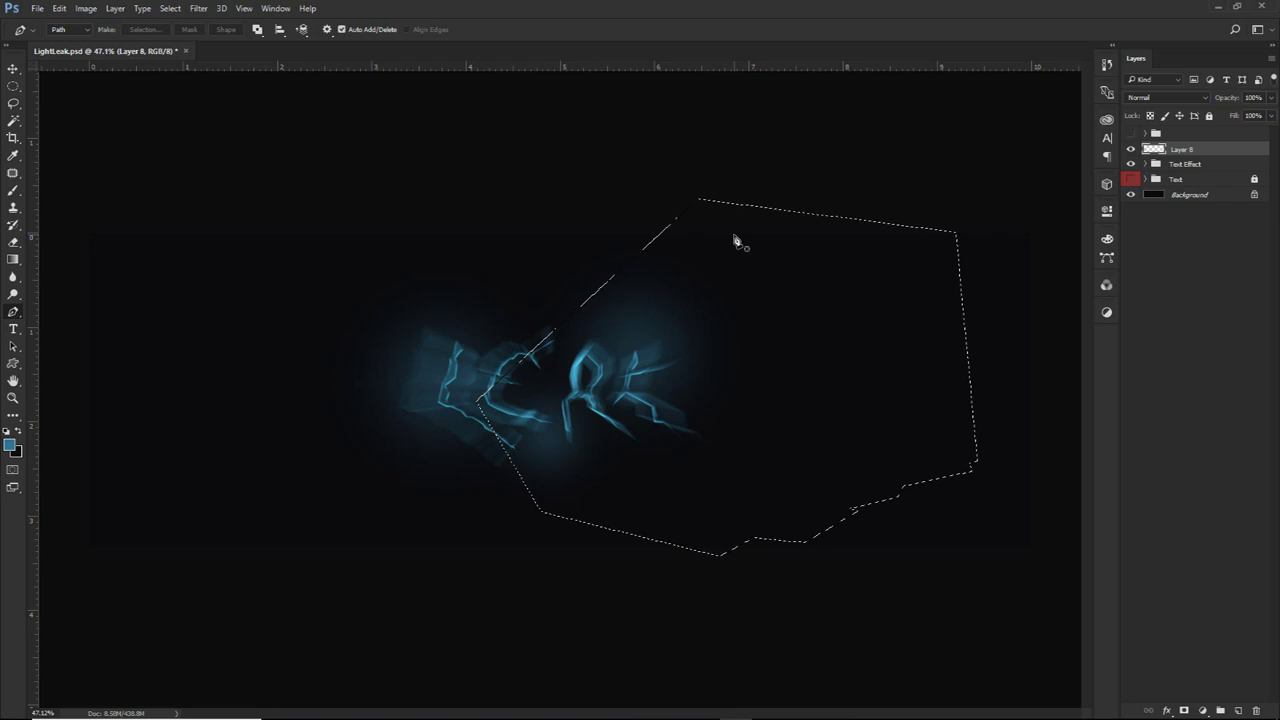
Paint a soft blue glow on Layer 8 along the selection's lower jagged edge, and deselect
{"action": "key", "text": "b"}
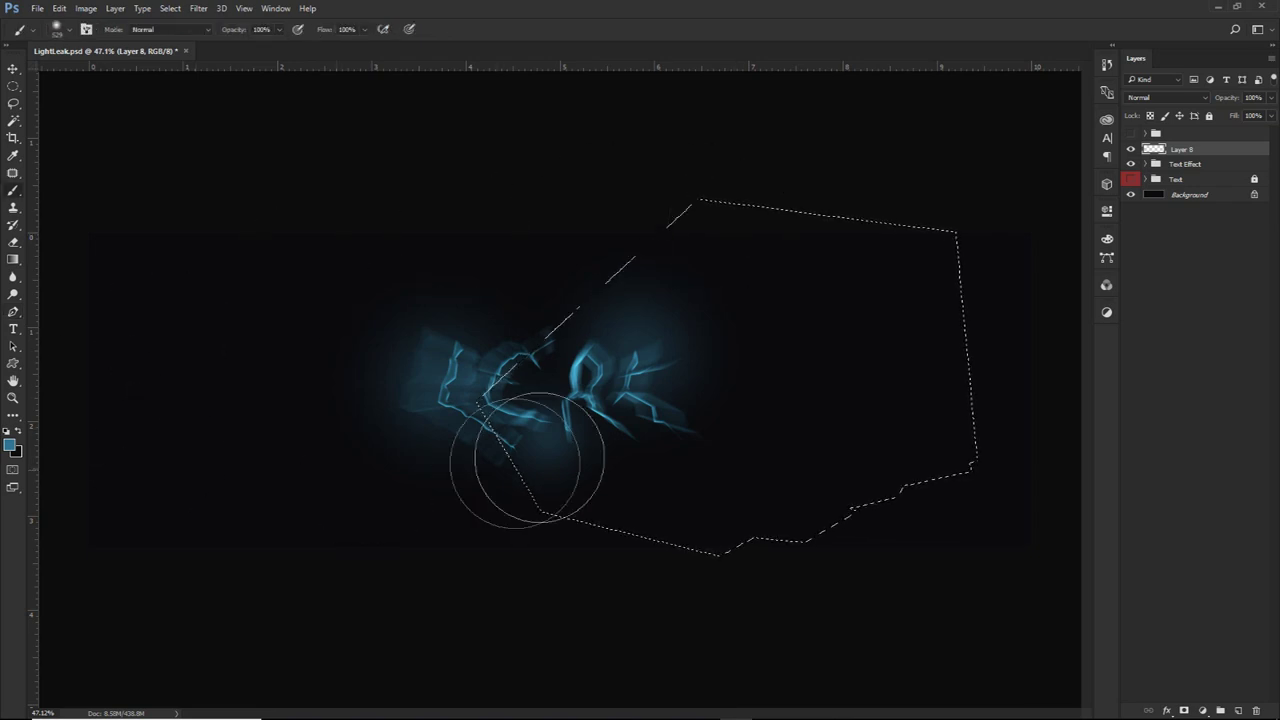
{"action": "mouse_move", "coordinate": [700, 300]}
{"action": "left_mouse_down"}
{"action": "mouse_move", "coordinate": [651, 386]}
{"action": "mouse_move", "coordinate": [609, 291]}
{"action": "mouse_move", "coordinate": [845, 299]}
{"action": "mouse_move", "coordinate": [943, 414]}
{"action": "left_mouse_up"}
{"action": "key", "text": "ctrl+z"}
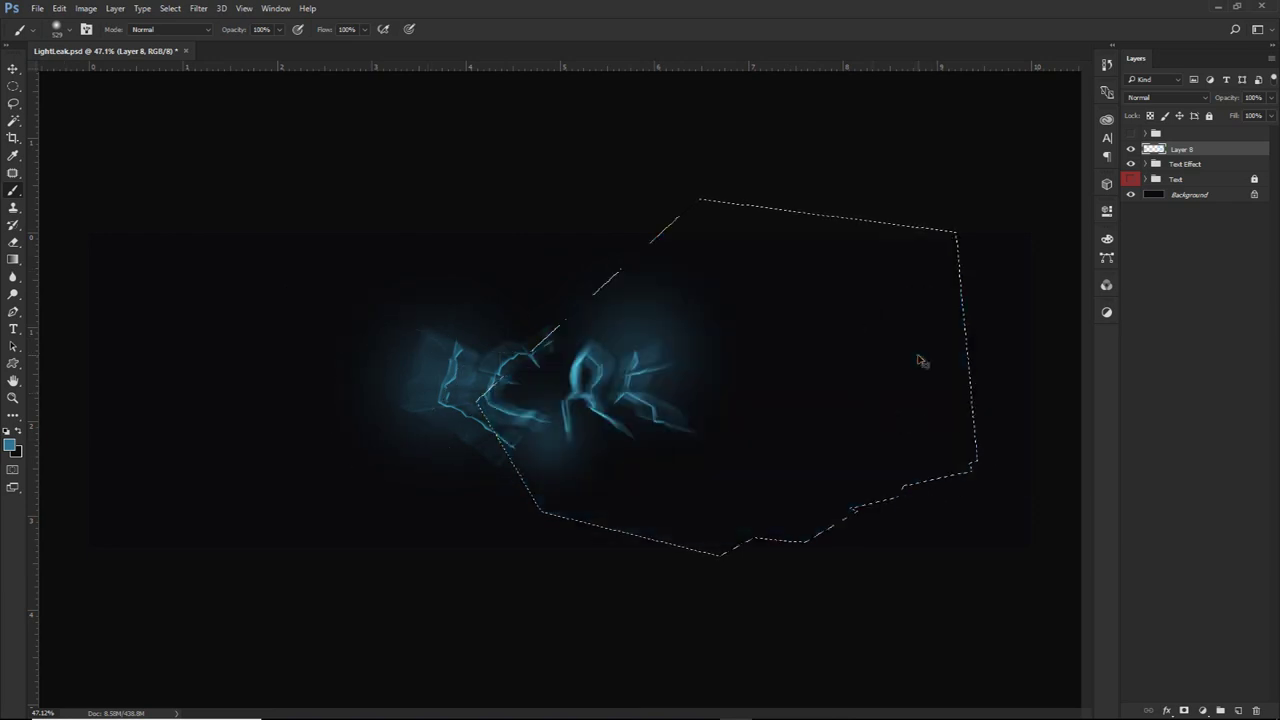
{"action": "left_click_drag", "start_coordinate": [763, 411], "coordinate": [786, 417]}
{"action": "left_click_drag", "start_coordinate": [771, 461], "coordinate": [766, 385]}
{"action": "mouse_move", "coordinate": [654, 663]}
{"action": "left_mouse_down"}
{"action": "mouse_move", "coordinate": [690, 699]}
{"action": "mouse_move", "coordinate": [754, 701]}
{"action": "mouse_move", "coordinate": [1019, 651]}
{"action": "mouse_move", "coordinate": [770, 685]}
{"action": "mouse_move", "coordinate": [982, 607]}
{"action": "mouse_move", "coordinate": [1007, 591]}
{"action": "mouse_move", "coordinate": [789, 669]}
{"action": "mouse_move", "coordinate": [1049, 538]}
{"action": "mouse_move", "coordinate": [896, 610]}
{"action": "mouse_move", "coordinate": [801, 633]}
{"action": "mouse_move", "coordinate": [1054, 498]}
{"action": "mouse_move", "coordinate": [1015, 581]}
{"action": "mouse_move", "coordinate": [1067, 354]}
{"action": "mouse_move", "coordinate": [1084, 357]}
{"action": "mouse_move", "coordinate": [1046, 495]}
{"action": "mouse_move", "coordinate": [1056, 293]}
{"action": "mouse_move", "coordinate": [1073, 285]}
{"action": "mouse_move", "coordinate": [1040, 538]}
{"action": "mouse_move", "coordinate": [763, 676]}
{"action": "mouse_move", "coordinate": [806, 633]}
{"action": "mouse_move", "coordinate": [922, 607]}
{"action": "mouse_move", "coordinate": [602, 651]}
{"action": "mouse_move", "coordinate": [805, 646]}
{"action": "mouse_move", "coordinate": [1011, 555]}
{"action": "mouse_move", "coordinate": [720, 622]}
{"action": "mouse_move", "coordinate": [875, 616]}
{"action": "mouse_move", "coordinate": [729, 651]}
{"action": "mouse_move", "coordinate": [562, 636]}
{"action": "left_mouse_up"}
{"action": "key", "text": "ctrl+d"}
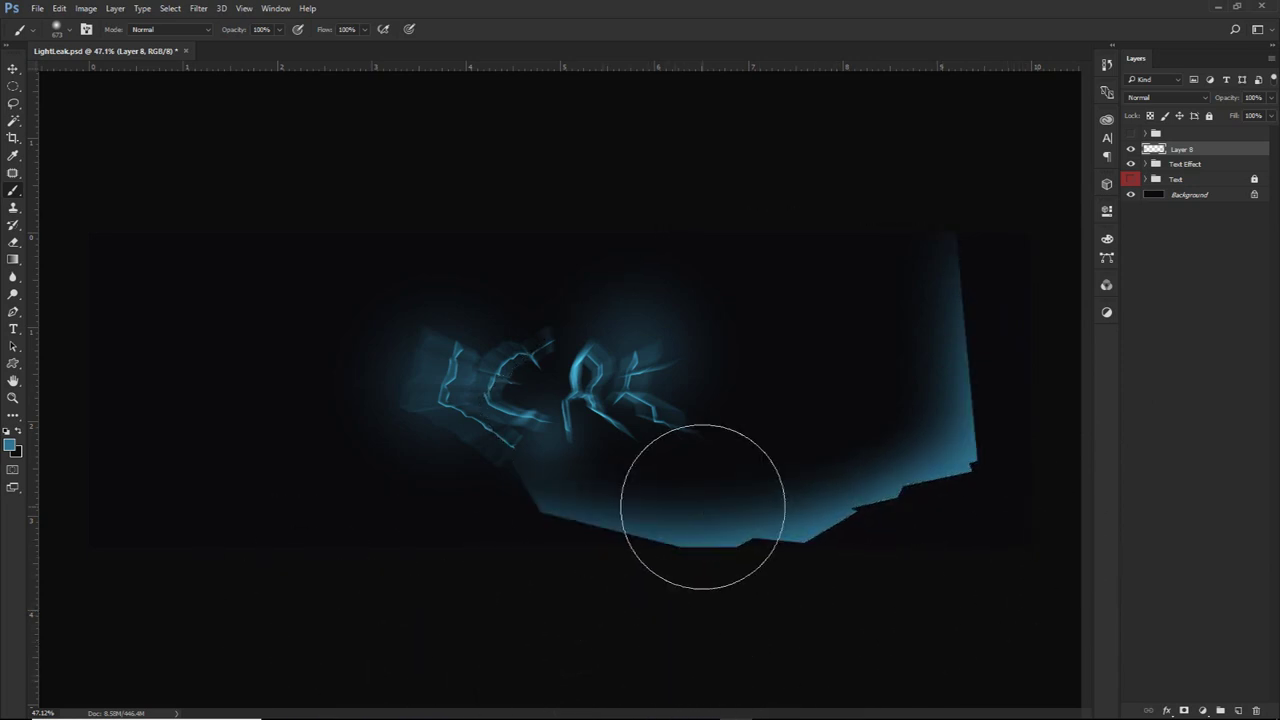
Erase the blue glow beyond both ends of the crack with soft Eraser strokes so it fades out
{"action": "key", "text": "e"}
{"action": "left_click_drag", "start_coordinate": [562, 421], "coordinate": [625, 423]}
{"action": "mouse_move", "coordinate": [505, 489]}
{"action": "left_mouse_down"}
{"action": "mouse_move", "coordinate": [583, 588]}
{"action": "mouse_move", "coordinate": [635, 592]}
{"action": "left_mouse_up"}
{"action": "mouse_move", "coordinate": [1017, 251]}
{"action": "left_mouse_down"}
{"action": "mouse_move", "coordinate": [1000, 240]}
{"action": "mouse_move", "coordinate": [1020, 397]}
{"action": "mouse_move", "coordinate": [1040, 358]}
{"action": "mouse_move", "coordinate": [1037, 406]}
{"action": "mouse_move", "coordinate": [1051, 414]}
{"action": "mouse_move", "coordinate": [1014, 357]}
{"action": "mouse_move", "coordinate": [955, 306]}
{"action": "mouse_move", "coordinate": [960, 329]}
{"action": "mouse_move", "coordinate": [925, 286]}
{"action": "mouse_move", "coordinate": [1040, 434]}
{"action": "mouse_move", "coordinate": [1038, 473]}
{"action": "left_mouse_up"}
{"action": "key", "text": "v"}
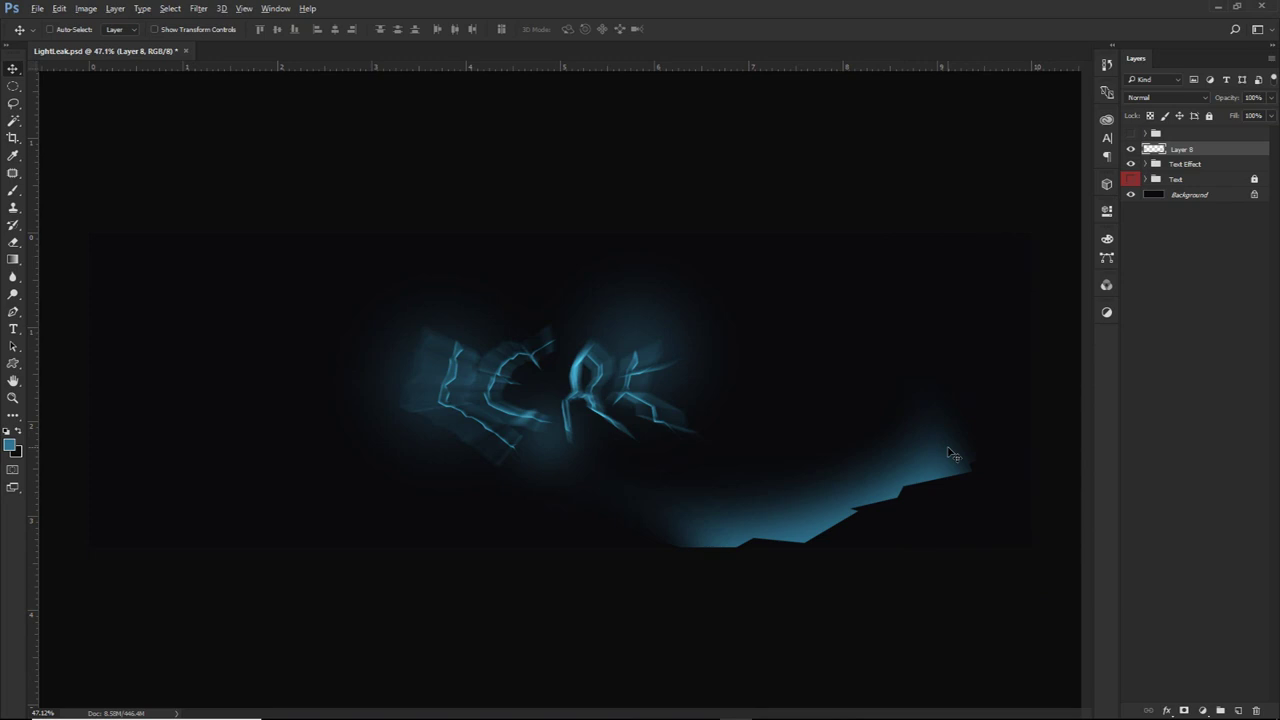
Rename Layer 8 as Crack Light
{"action": "key", "text": "ctrl+0"}
{"action": "double_click", "coordinate": [1181, 149]}
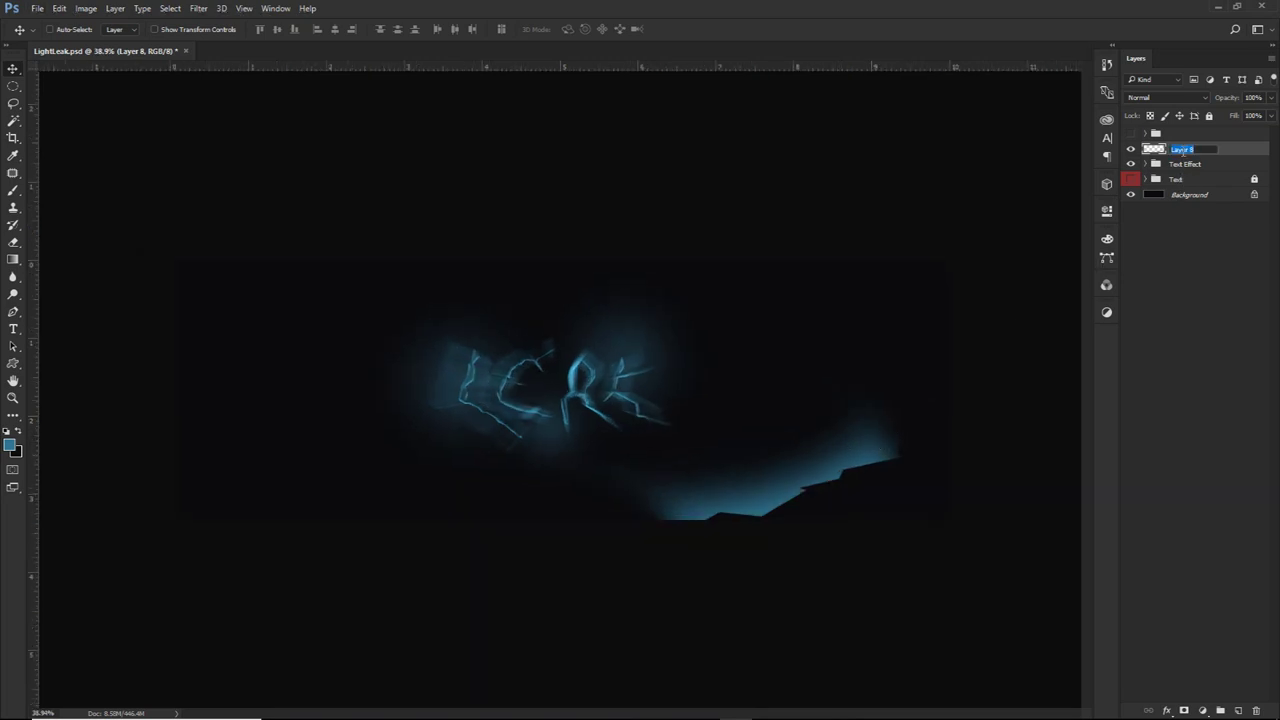
{"action": "type", "text": "Crack Light"}
{"action": "key", "text": "Return"}
Duplicate Crack Light into the canvas's upper-left corner, transform the copy to a steeper angle and soften its edge with the Eraser
{"action": "left_click_drag", "start_coordinate": [820, 521], "coordinate": [348, 327]}
{"action": "key", "text": "ctrl+t"}
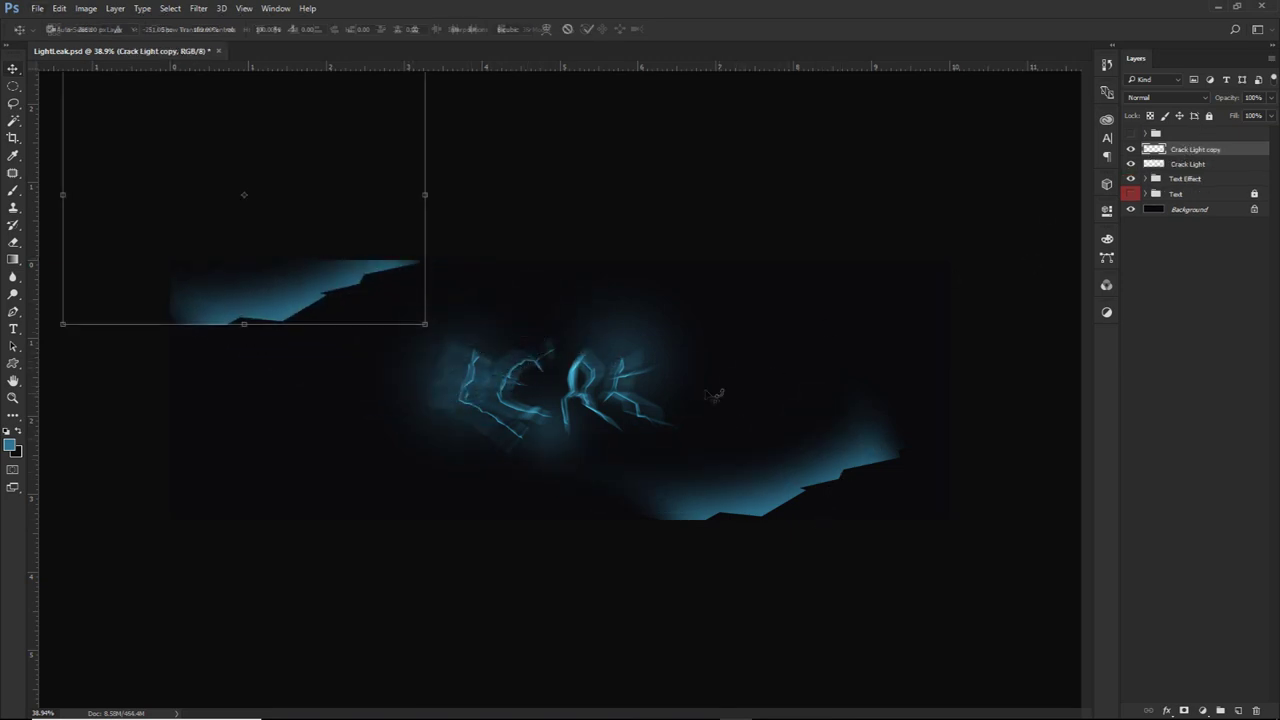
{"action": "left_click_drag", "start_coordinate": [714, 395], "coordinate": [643, 137]}
{"action": "key", "text": "Return"}
{"action": "key", "text": "e"}
{"action": "mouse_move", "coordinate": [329, 394]}
{"action": "left_mouse_down"}
{"action": "mouse_move", "coordinate": [220, 366]}
{"action": "mouse_move", "coordinate": [329, 343]}
{"action": "mouse_move", "coordinate": [240, 357]}
{"action": "left_mouse_up"}
{"action": "key", "text": "v"}
{"action": "key", "text": "ctrl+t"}
{"action": "key", "text": "Return"}
{"action": "left_click_drag", "start_coordinate": [366, 294], "coordinate": [338, 350]}
Make a second copy of the crack light, transform it and place it in the canvas's lower-left corner
{"action": "left_click_drag", "start_coordinate": [427, 296], "coordinate": [364, 575]}
{"action": "key", "text": "ctrl+t"}
{"action": "left_click_drag", "start_coordinate": [622, 418], "coordinate": [446, 488]}
{"action": "key", "text": "Return"}
{"action": "key", "text": "ctrl+t"}
{"action": "left_click_drag", "start_coordinate": [657, 421], "coordinate": [639, 504]}
{"action": "key", "text": "Return"}
{"action": "left_click_drag", "start_coordinate": [390, 511], "coordinate": [364, 466]}
{"action": "left_click_drag", "start_coordinate": [513, 500], "coordinate": [802, 410]}
{"action": "key", "text": "ctrl+z"}
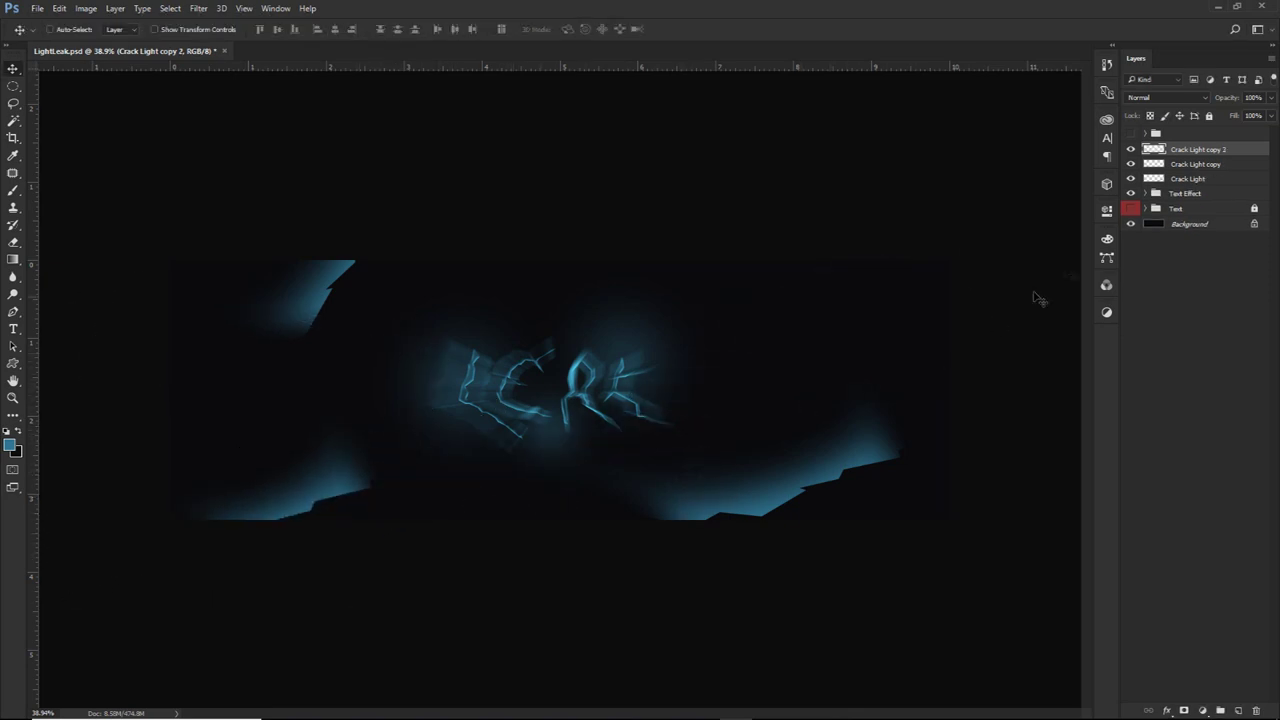
Duplicate the original Crack Light layer, transform the copy and fit it along the canvas's top edge above the lettering
{"action": "left_click", "coordinate": [1199, 180]}
{"action": "left_click_drag", "start_coordinate": [840, 409], "coordinate": [837, 243]}
{"action": "key", "text": "ctrl+t"}
{"action": "left_click_drag", "start_coordinate": [839, 382], "coordinate": [887, 324]}
{"action": "left_click_drag", "start_coordinate": [746, 243], "coordinate": [735, 353]}
{"action": "left_click_drag", "start_coordinate": [928, 421], "coordinate": [917, 422]}
{"action": "left_click_drag", "start_coordinate": [716, 347], "coordinate": [749, 372]}
{"action": "key", "text": "Return"}
{"action": "key", "text": "e"}
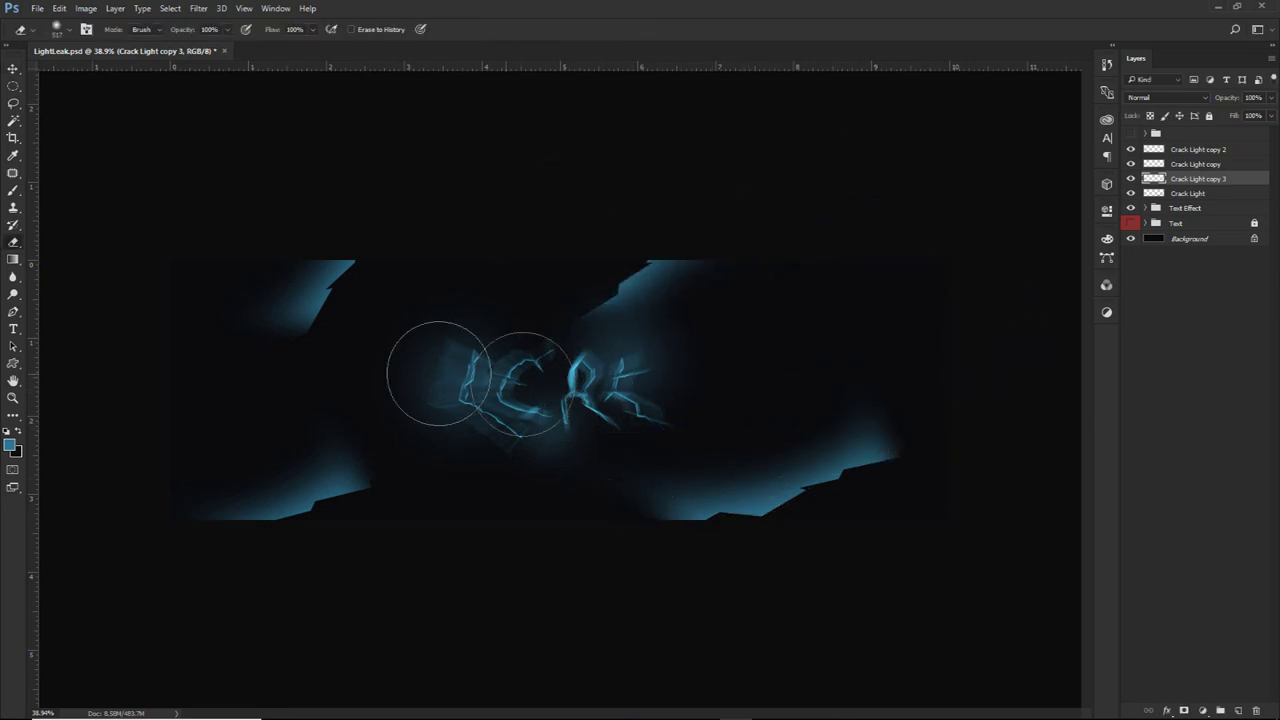
Duplicate the top-edge crack light, rotate the copy and place it at the canvas's bottom edge below the lettering
{"action": "key", "text": "v"}
{"action": "mouse_move", "coordinate": [681, 450]}
{"action": "left_mouse_down"}
{"action": "mouse_move", "coordinate": [797, 321]}
{"action": "mouse_move", "coordinate": [578, 491]}
{"action": "mouse_move", "coordinate": [600, 477]}
{"action": "left_mouse_up"}
{"action": "key", "text": "ctrl+t"}
{"action": "left_click_drag", "start_coordinate": [664, 455], "coordinate": [648, 683]}
{"action": "left_click_drag", "start_coordinate": [515, 593], "coordinate": [637, 555]}
{"action": "left_click_drag", "start_coordinate": [699, 531], "coordinate": [702, 537]}
{"action": "key", "text": "Return"}
{"action": "left_click_drag", "start_coordinate": [606, 563], "coordinate": [592, 560]}
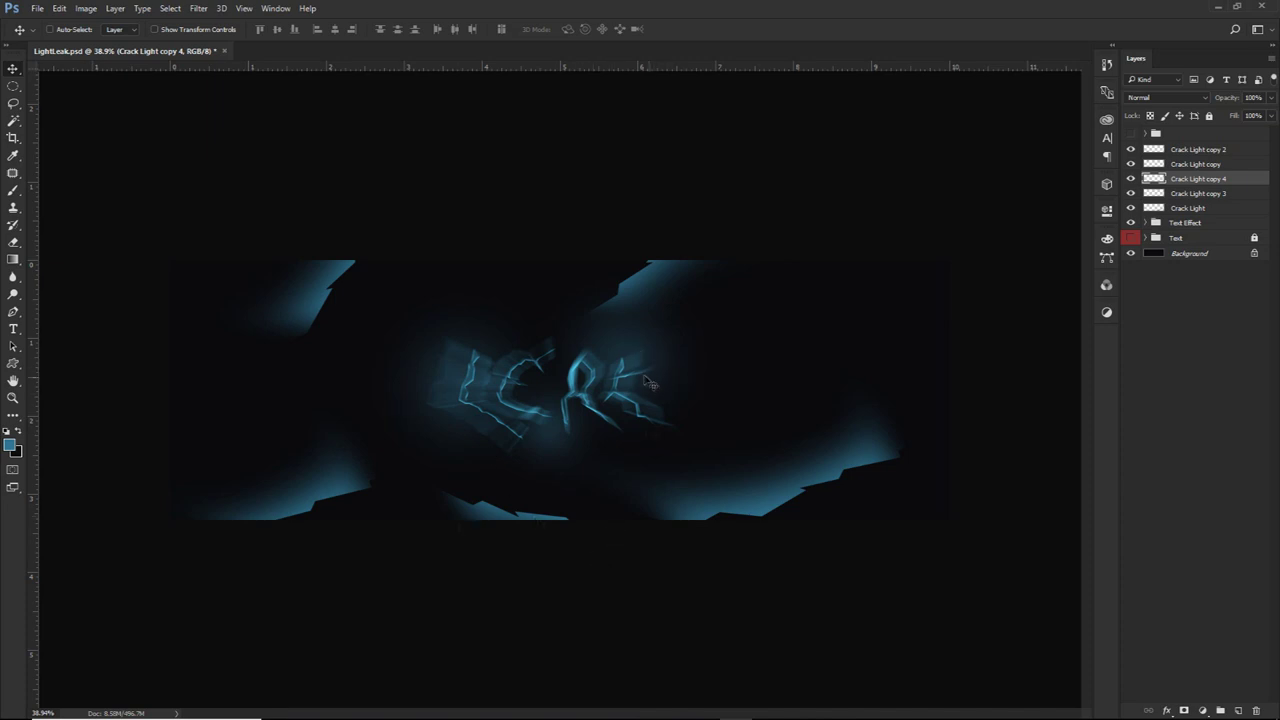
Group Crack Light and its four copies
{"action": "left_click", "coordinate": [1187, 151]}
{"action": "left_click", "coordinate": [1187, 208], "text": "shift"}
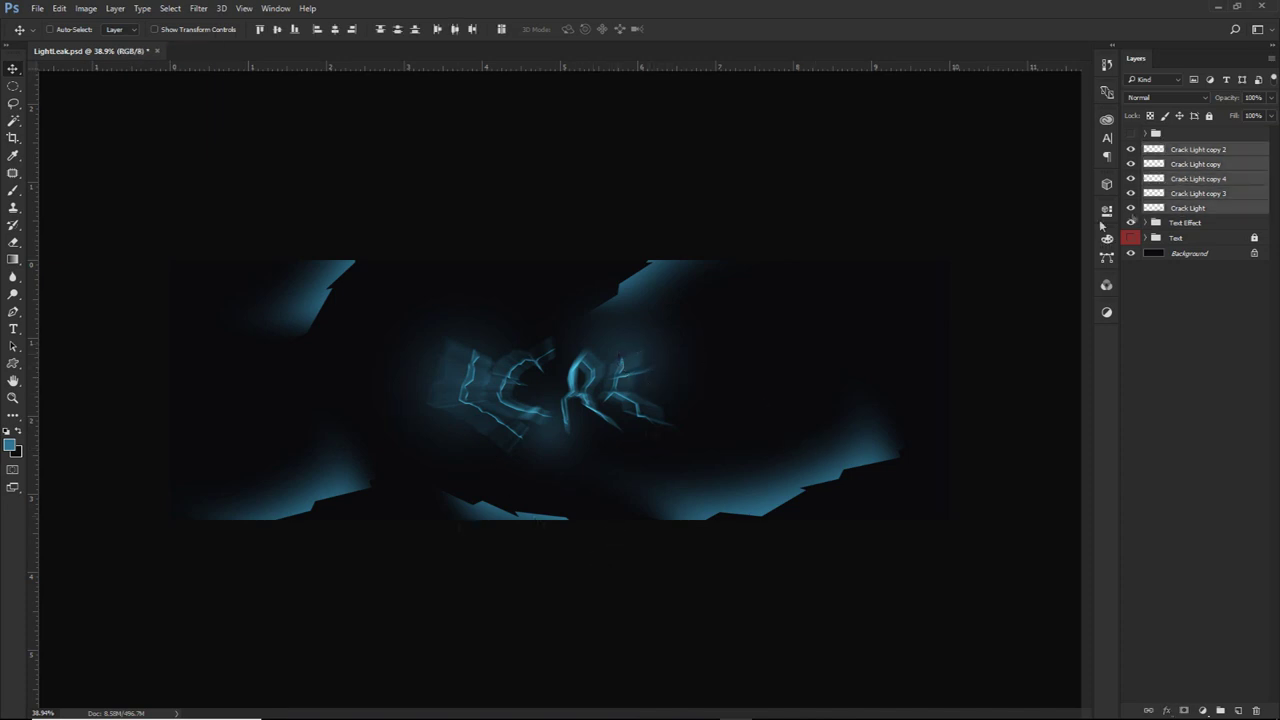
{"action": "left_click_drag", "start_coordinate": [792, 450], "coordinate": [787, 359]}
{"action": "key", "text": "ctrl+z"}
{"action": "key", "text": "ctrl+g"}
{"action": "left_click_drag", "start_coordinate": [838, 342], "coordinate": [883, 371]}
{"action": "key", "text": "ctrl+z"}
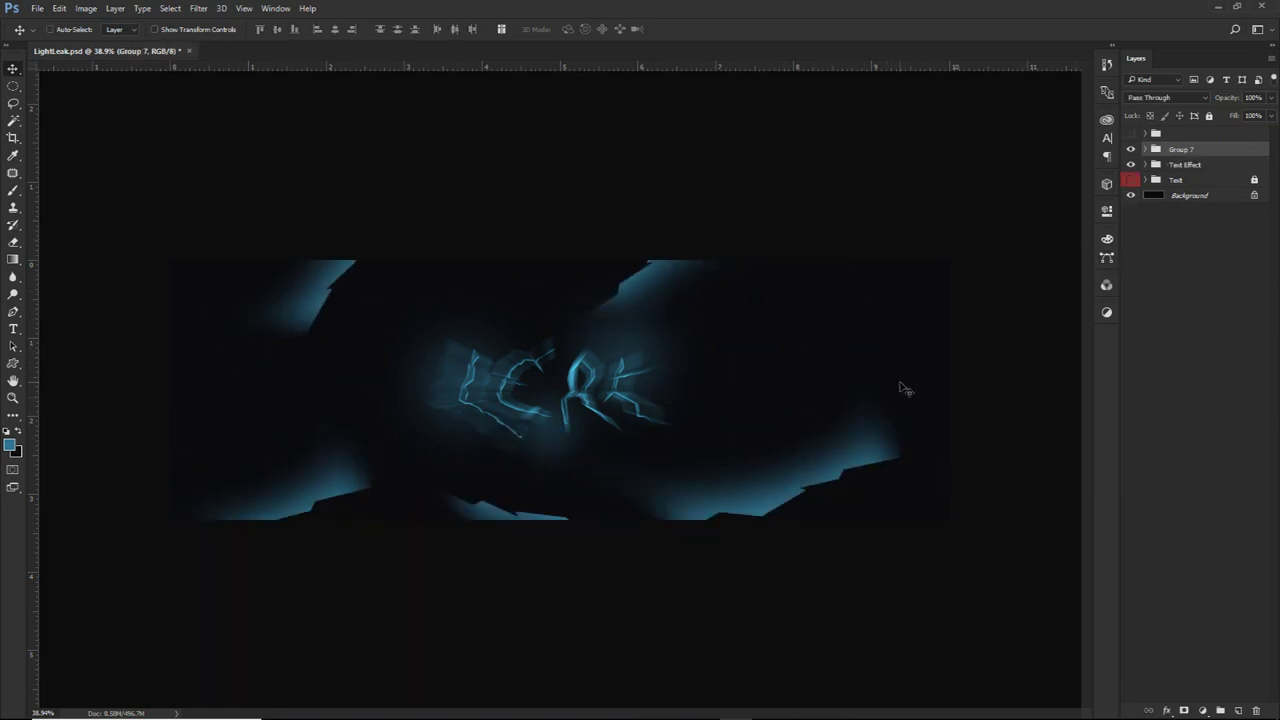
Duplicate the crack light group, merge the copy into a single layer and rename it as Crack light Blur
{"action": "key", "text": "ctrl+j"}
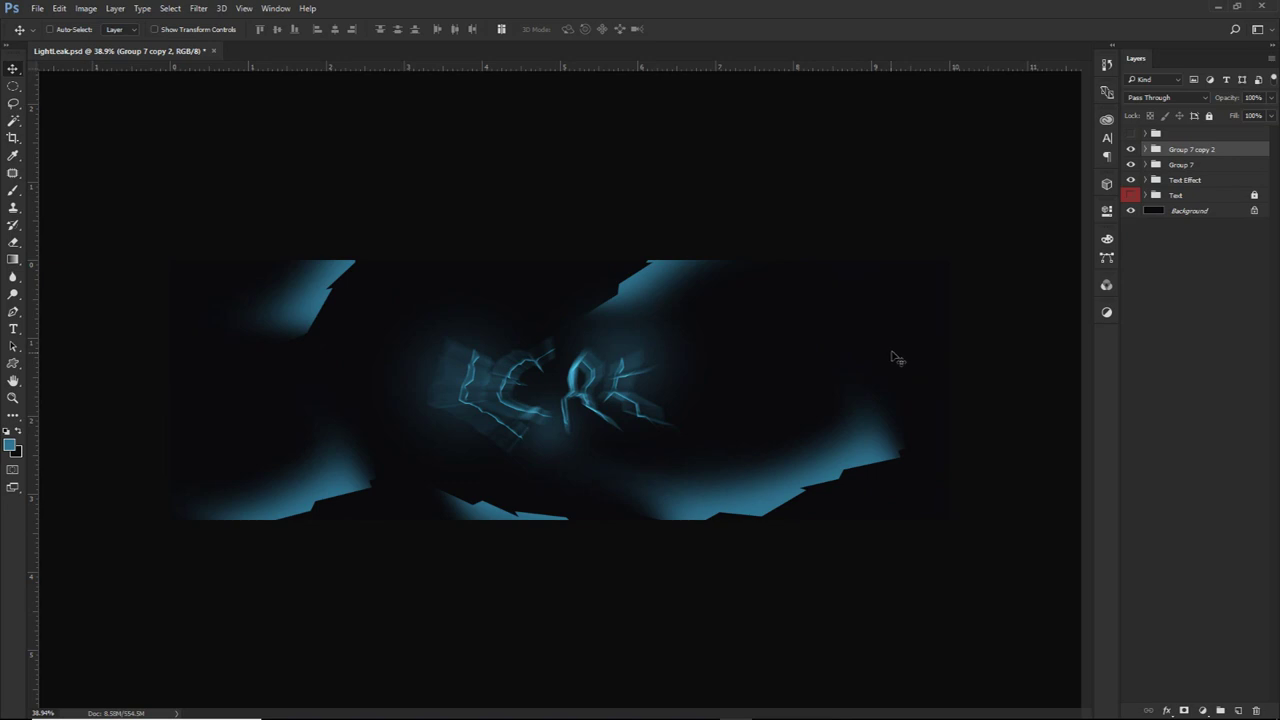
{"action": "key", "text": "ctrl+e"}
{"action": "left_click_drag", "start_coordinate": [1023, 249], "coordinate": [769, 312]}
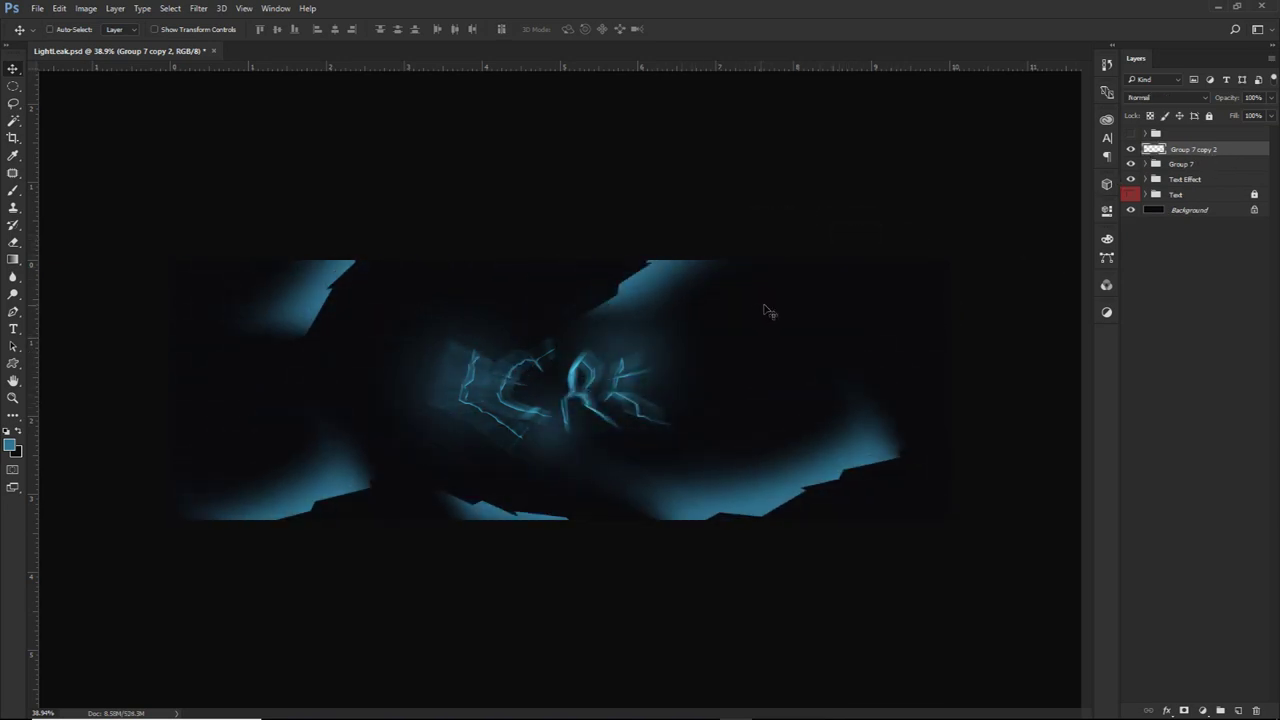
{"action": "double_click", "coordinate": [1188, 149]}
{"action": "type", "text": "Crack light Blur"}
{"action": "key", "text": "Return"}
Apply a Radial Blur to the Crack light Blur layer with amount 35, Zoom method and Best quality
{"action": "left_click", "coordinate": [199, 8]}
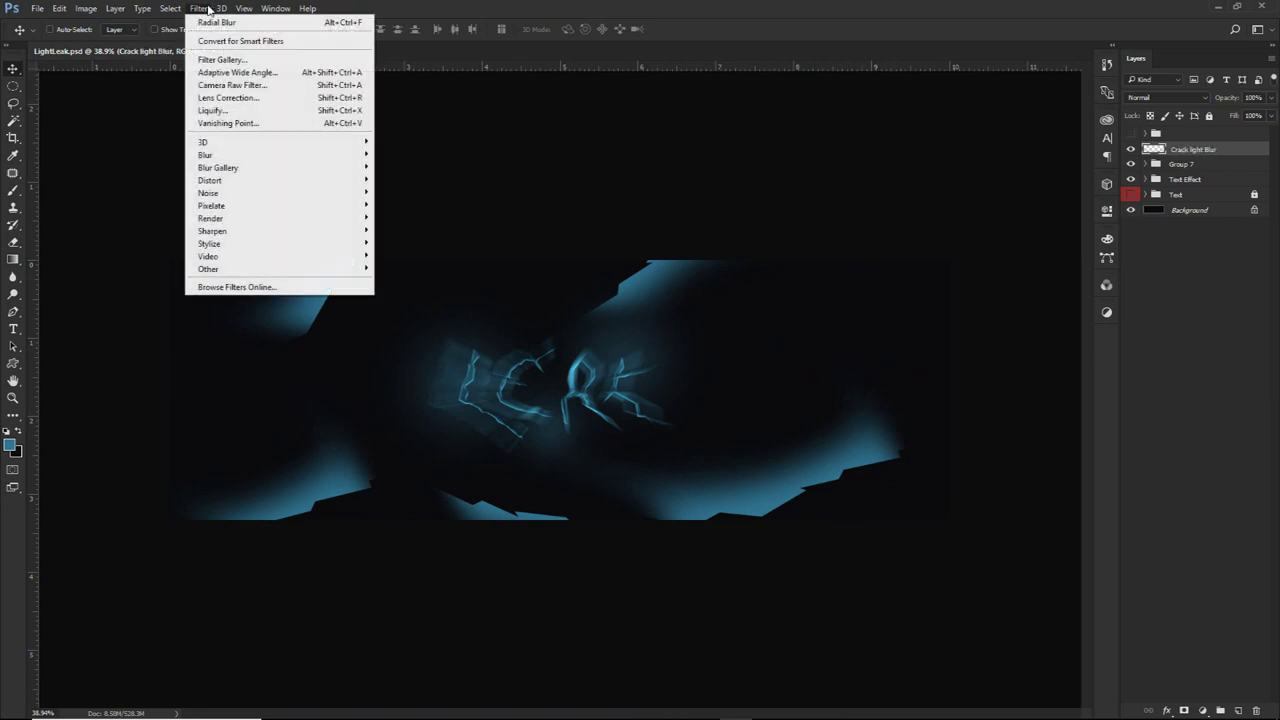
{"action": "mouse_move", "coordinate": [218, 158]}
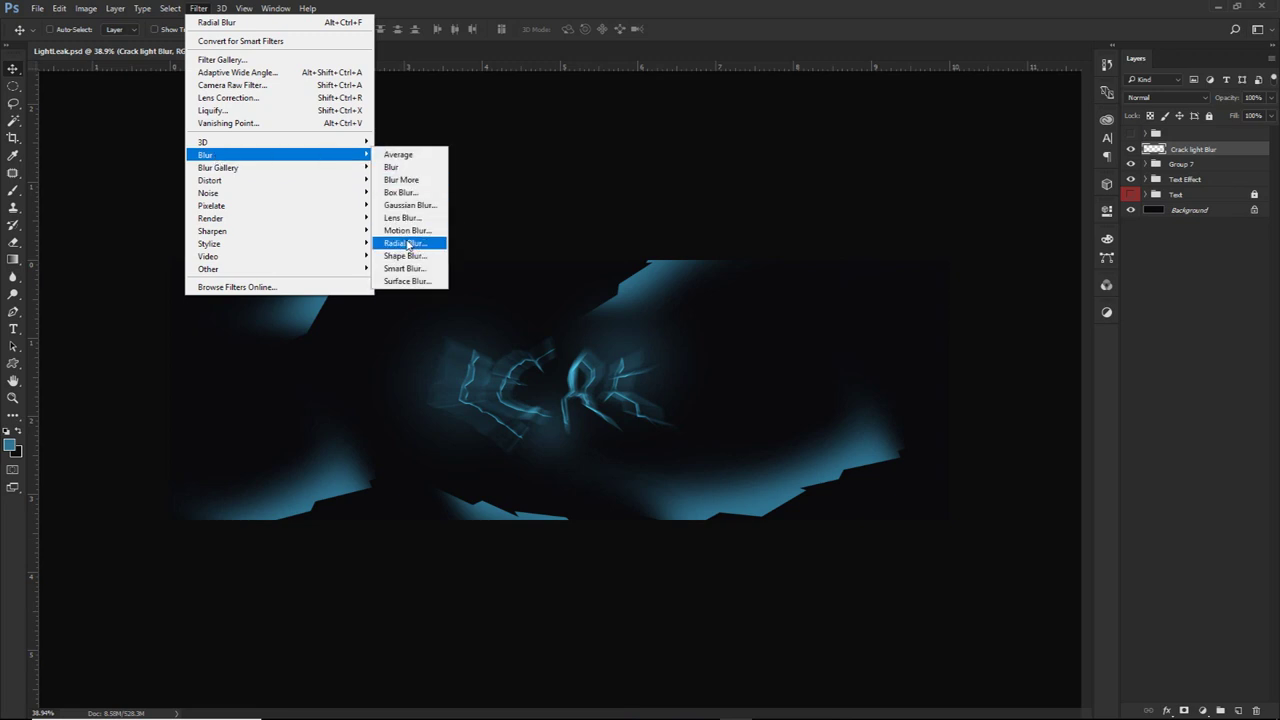
{"action": "left_click", "coordinate": [405, 243]}
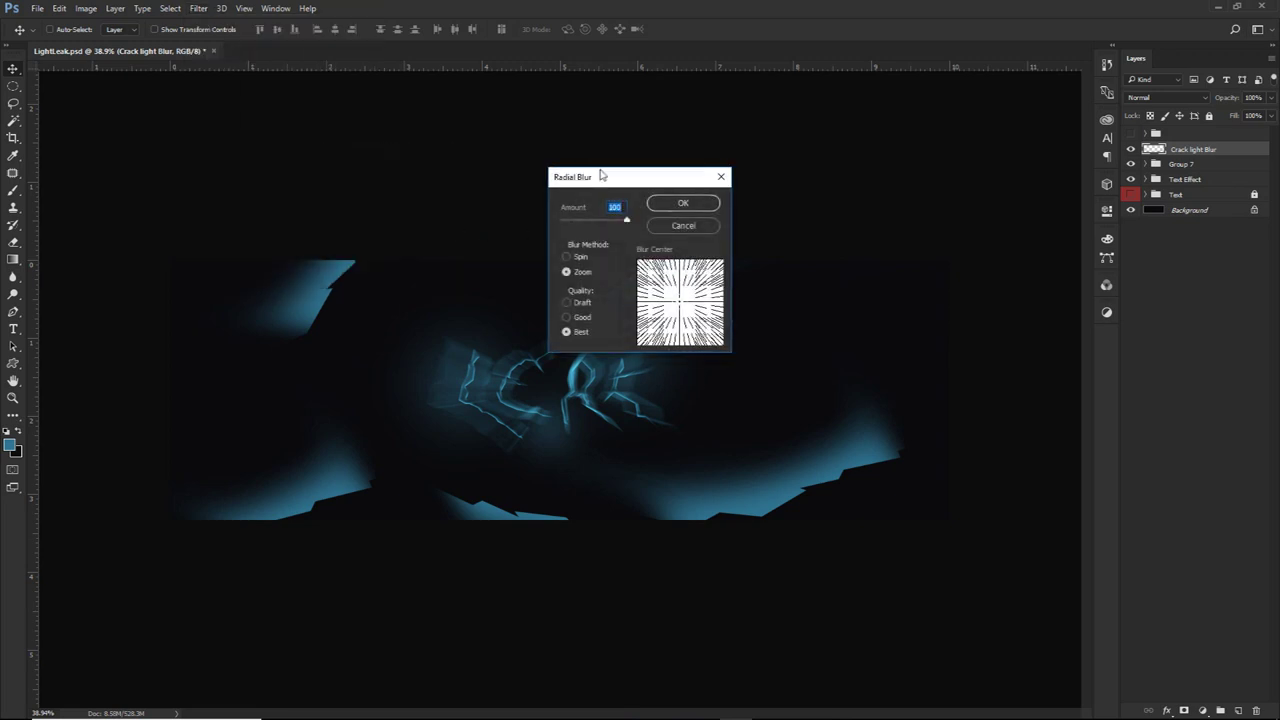
{"action": "left_click_drag", "start_coordinate": [601, 174], "coordinate": [706, 219]}
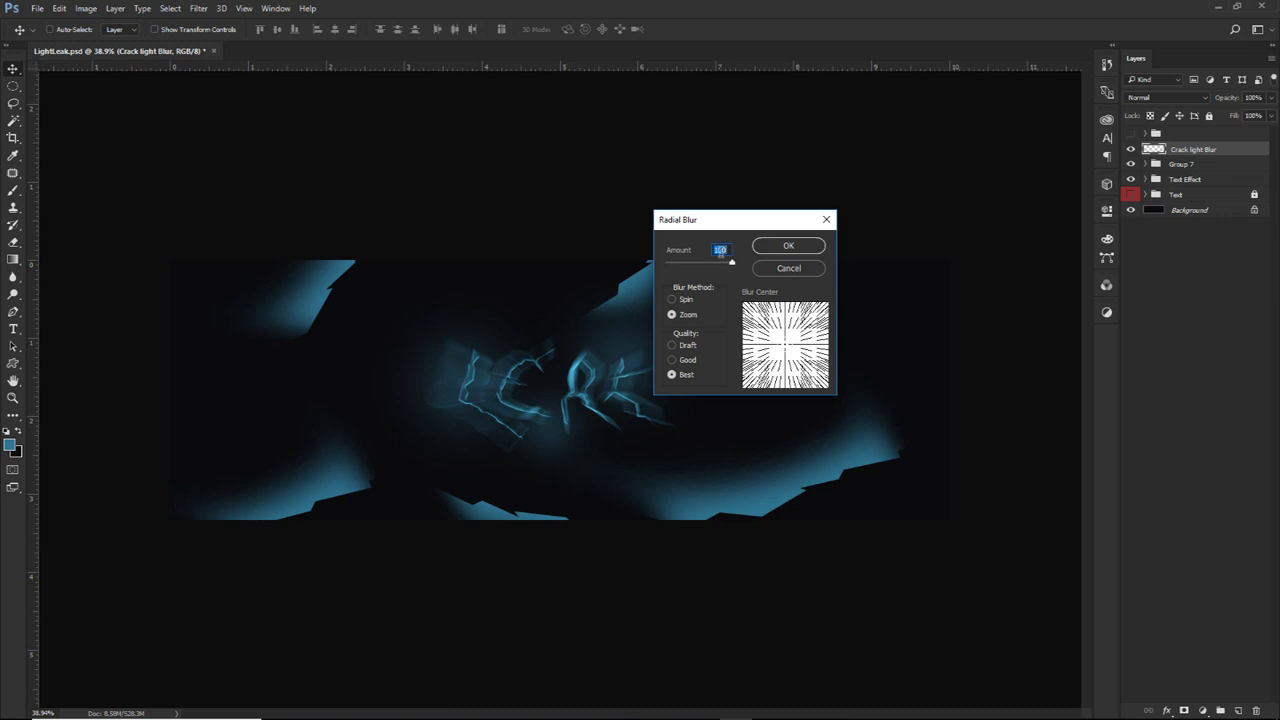
{"action": "type", "text": "35"}
{"action": "left_click", "coordinate": [768, 249]}
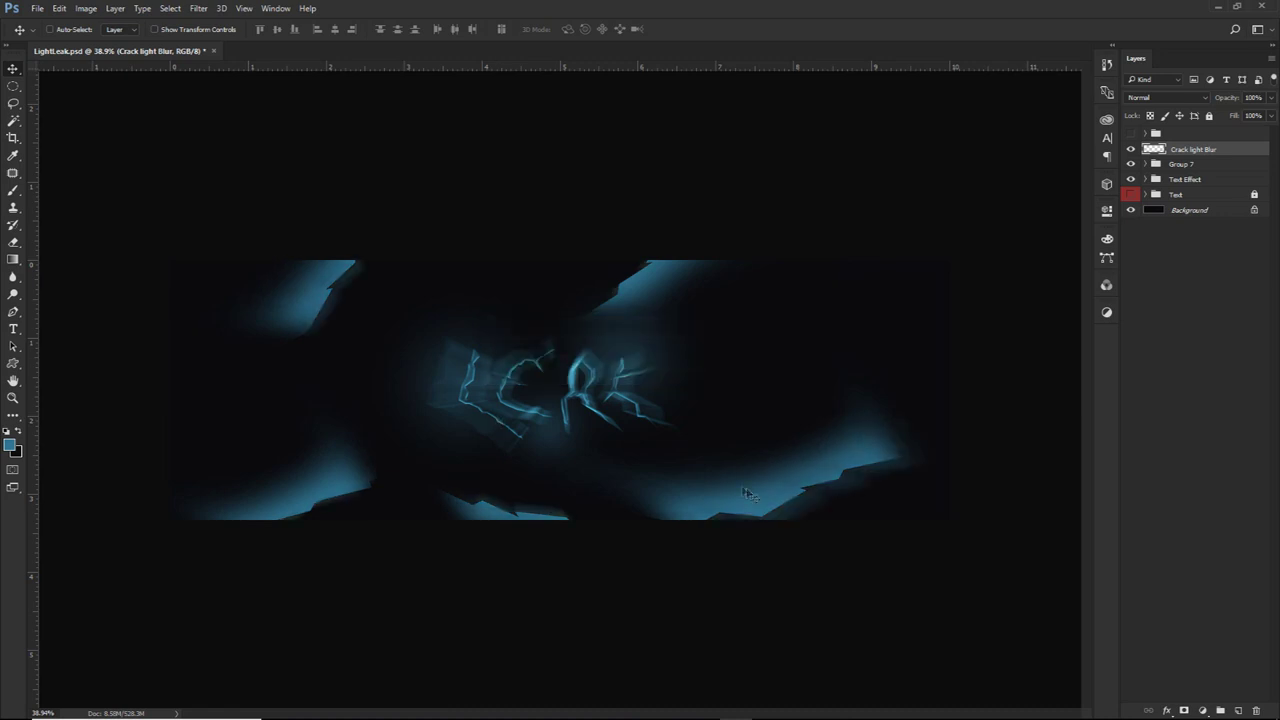
{"action": "mouse_move", "coordinate": [638, 413]}
{"action": "left_mouse_down"}
{"action": "mouse_move", "coordinate": [619, 409]}
{"action": "mouse_move", "coordinate": [640, 414]}
{"action": "left_mouse_up"}
Rename Group 7 as Crack Light
{"action": "double_click", "coordinate": [1191, 167]}
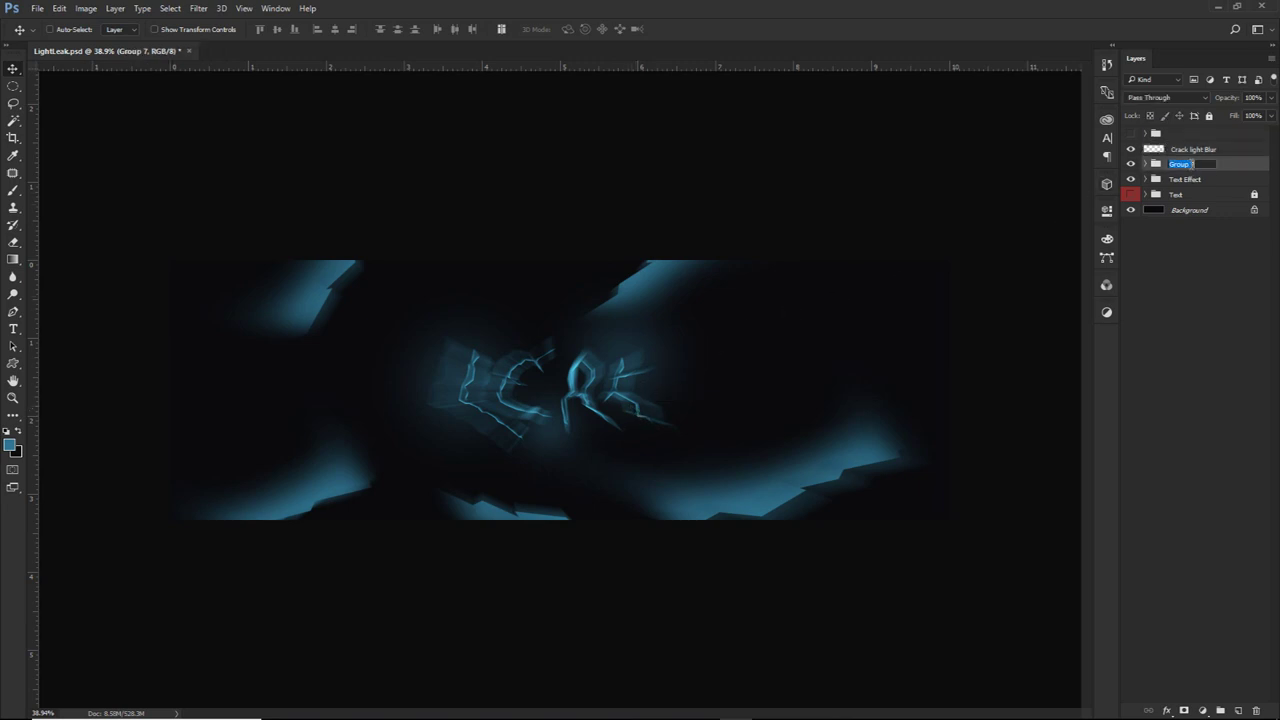
{"action": "type", "text": "Crack Light"}
{"action": "key", "text": "Return"}
Group the Crack light Blur layer with the Crack Light group and name the new group Light
{"action": "left_click", "coordinate": [1191, 152], "text": "shift"}
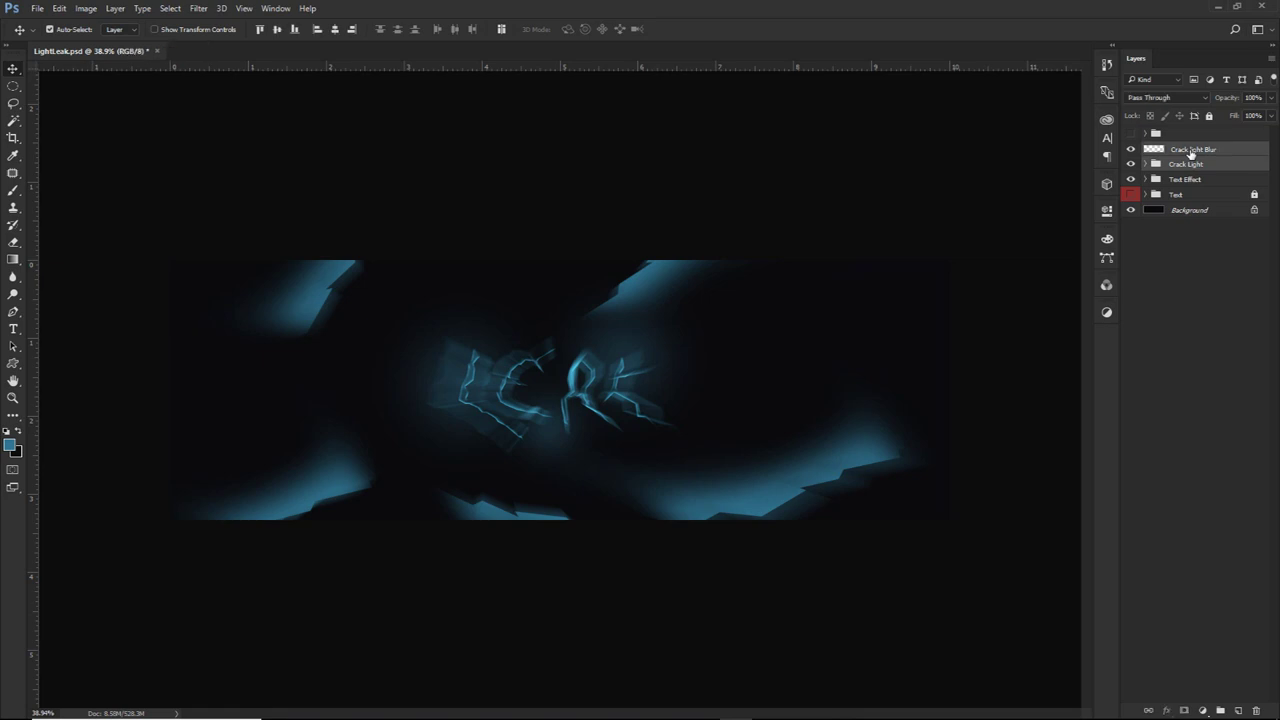
{"action": "key", "text": "ctrl+g"}
{"action": "double_click", "coordinate": [1191, 149]}
{"action": "type", "text": "Light"}
{"action": "key", "text": "Return"}
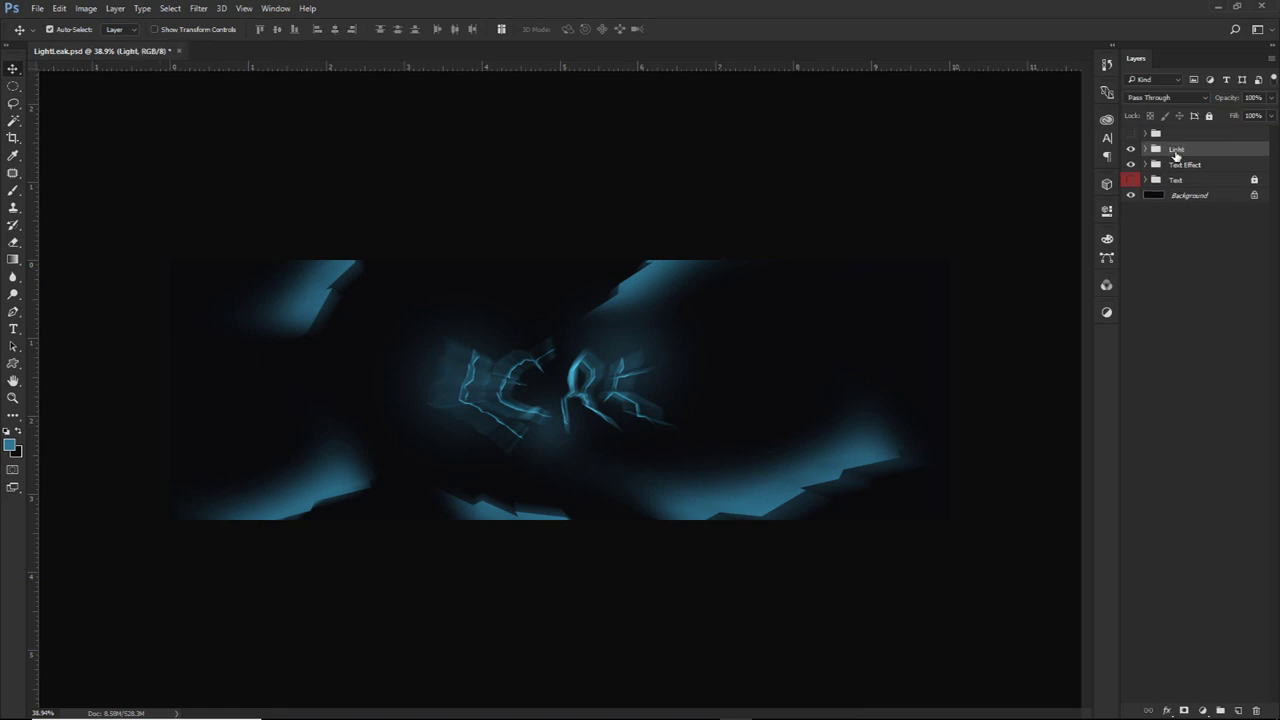
Duplicate the Light group three times and offset the copies to spread blue cracks across the canvas
{"action": "key", "text": "ctrl+j"}
{"action": "mouse_move", "coordinate": [782, 400]}
{"action": "left_mouse_down"}
{"action": "mouse_move", "coordinate": [794, 297]}
{"action": "mouse_move", "coordinate": [850, 355]}
{"action": "mouse_move", "coordinate": [785, 282]}
{"action": "mouse_move", "coordinate": [770, 326]}
{"action": "mouse_move", "coordinate": [814, 343]}
{"action": "mouse_move", "coordinate": [906, 240]}
{"action": "mouse_move", "coordinate": [905, 211]}
{"action": "left_mouse_up"}
{"action": "mouse_move", "coordinate": [669, 427]}
{"action": "left_mouse_down"}
{"action": "mouse_move", "coordinate": [688, 424]}
{"action": "mouse_move", "coordinate": [475, 507]}
{"action": "mouse_move", "coordinate": [548, 513]}
{"action": "mouse_move", "coordinate": [491, 457]}
{"action": "mouse_move", "coordinate": [723, 560]}
{"action": "mouse_move", "coordinate": [670, 497]}
{"action": "left_mouse_up"}
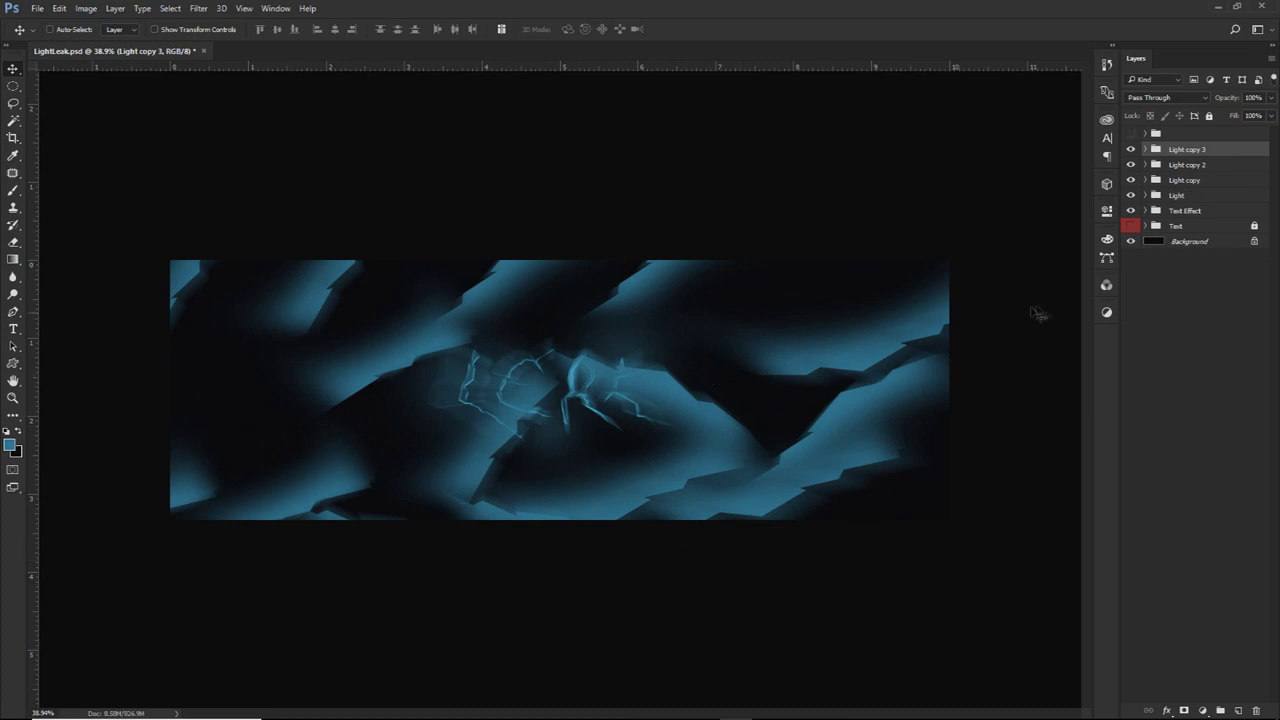
Move the three Light copies beneath the original Light group and merge them into one layer
{"action": "left_click", "coordinate": [1196, 184], "text": "shift"}
{"action": "left_click_drag", "start_coordinate": [1196, 184], "coordinate": [1196, 207]}
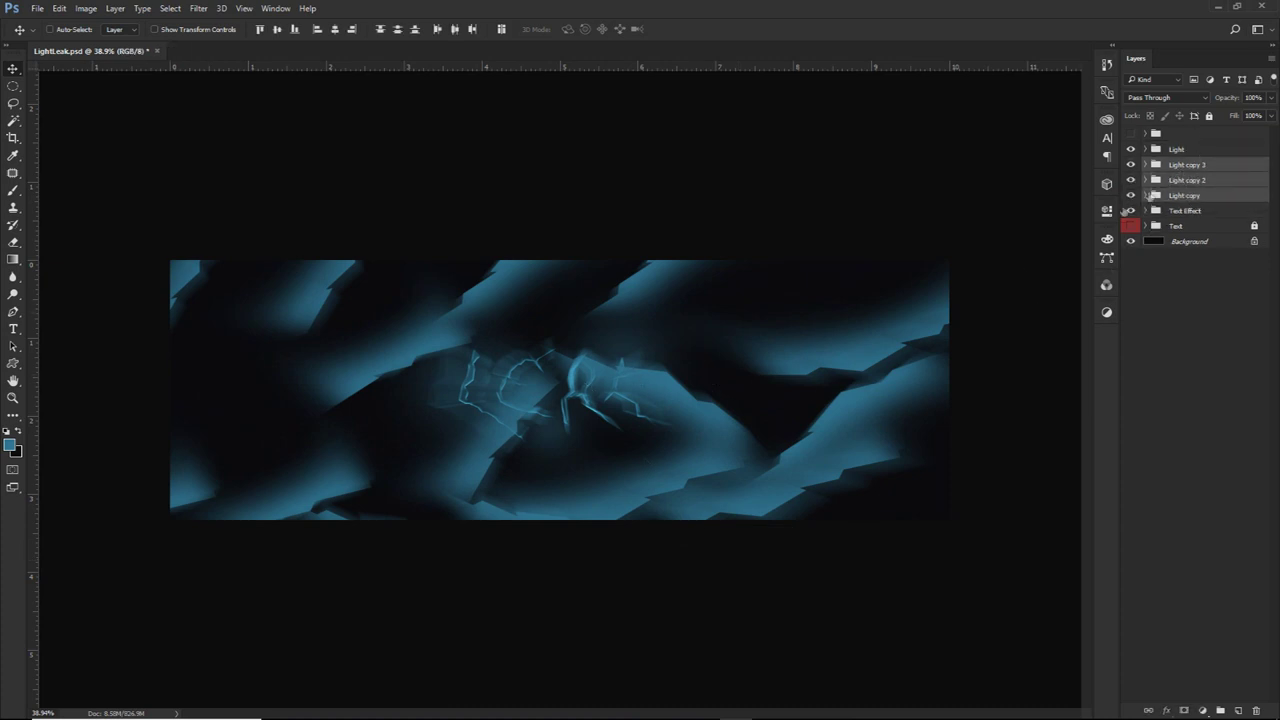
{"action": "key", "text": "ctrl+e"}
Reposition the merged crack layer across the canvas, temporarily hiding the Light and Text Effect groups to check its placement
{"action": "mouse_move", "coordinate": [868, 362]}
{"action": "left_mouse_down"}
{"action": "mouse_move", "coordinate": [786, 186]}
{"action": "mouse_move", "coordinate": [908, 343]}
{"action": "mouse_move", "coordinate": [1087, 254]}
{"action": "left_mouse_up"}
{"action": "left_click", "coordinate": [1131, 150]}
{"action": "left_click", "coordinate": [1131, 180]}
{"action": "mouse_move", "coordinate": [670, 438]}
{"action": "left_mouse_down"}
{"action": "mouse_move", "coordinate": [774, 432]}
{"action": "mouse_move", "coordinate": [716, 530]}
{"action": "mouse_move", "coordinate": [688, 480]}
{"action": "left_mouse_up"}
{"action": "key", "text": "ctrl+z"}
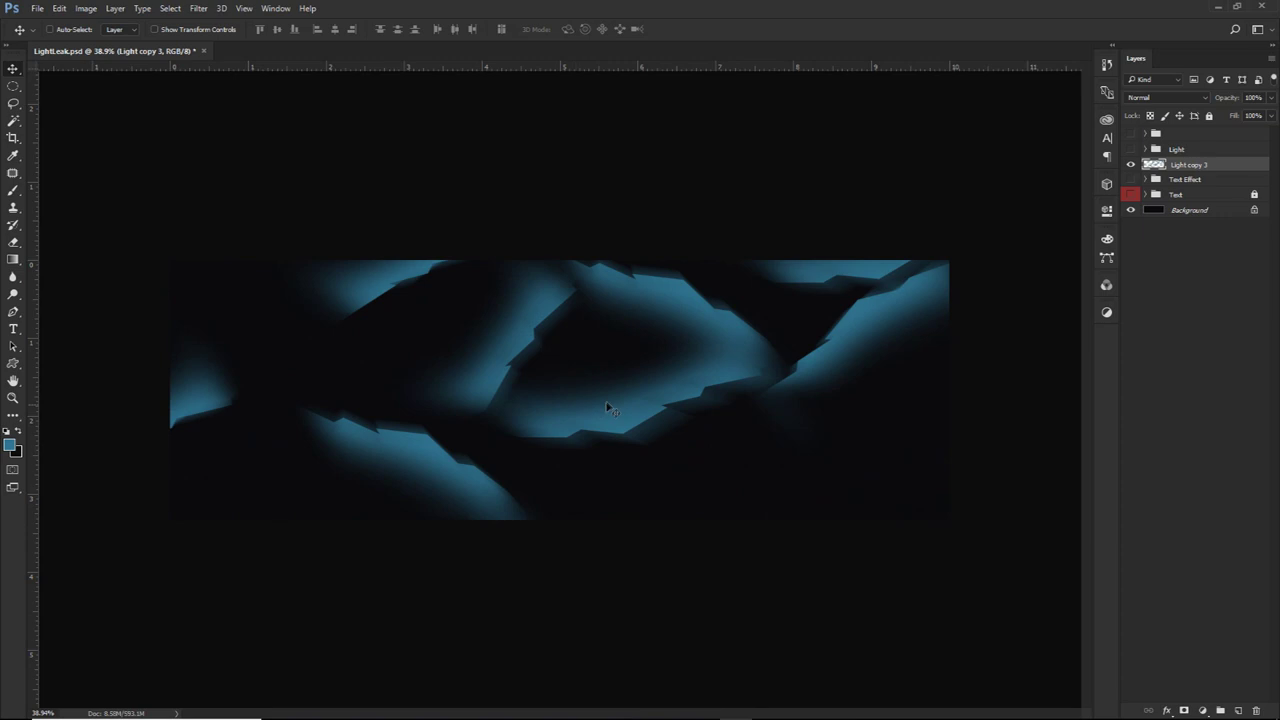
{"action": "left_click", "coordinate": [1131, 149]}
{"action": "left_click", "coordinate": [1131, 179]}
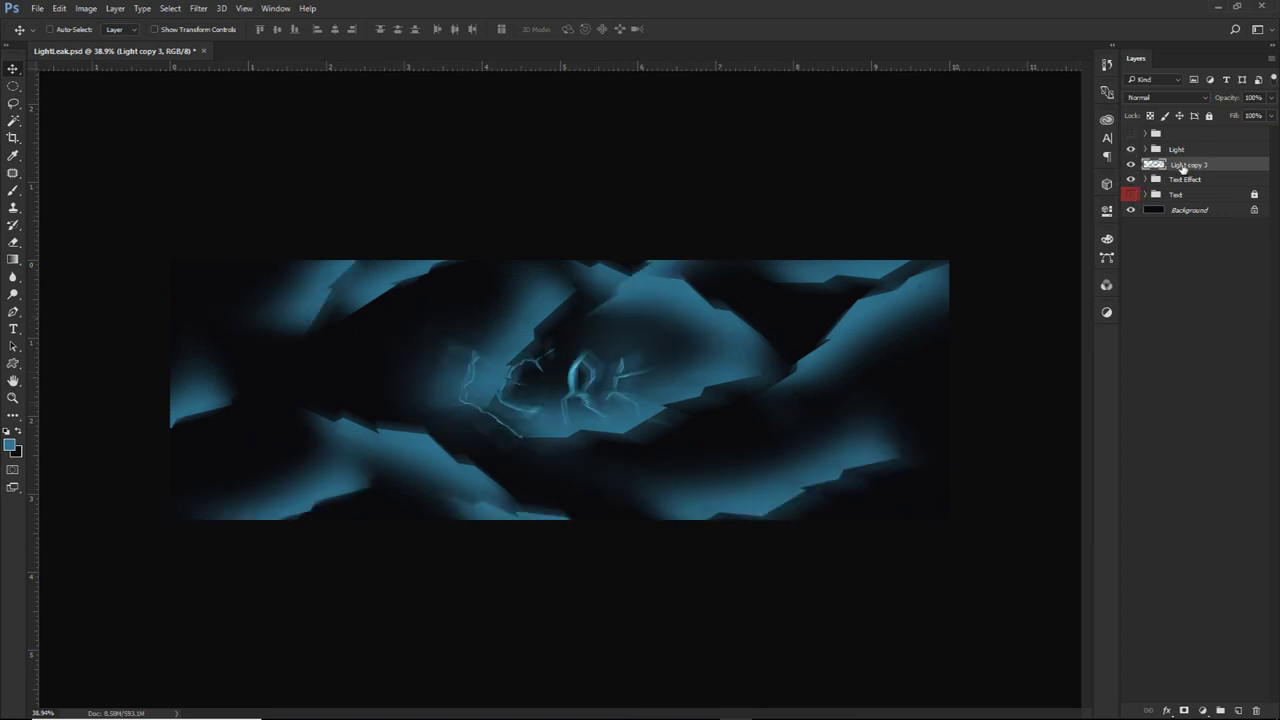
Rename the merged crack layer as Backing
{"action": "double_click", "coordinate": [1187, 165]}
{"action": "type", "text": "Bucking"}
{"action": "key", "text": "Return"}
{"action": "left_click_drag", "start_coordinate": [800, 344], "coordinate": [737, 393]}
{"action": "key", "text": "ctrl+z"}
Apply a Motion Blur to the Backing layer with angle 23° and distance 840 pixels, and place it beneath the Text Effect group
{"action": "left_click", "coordinate": [198, 8]}
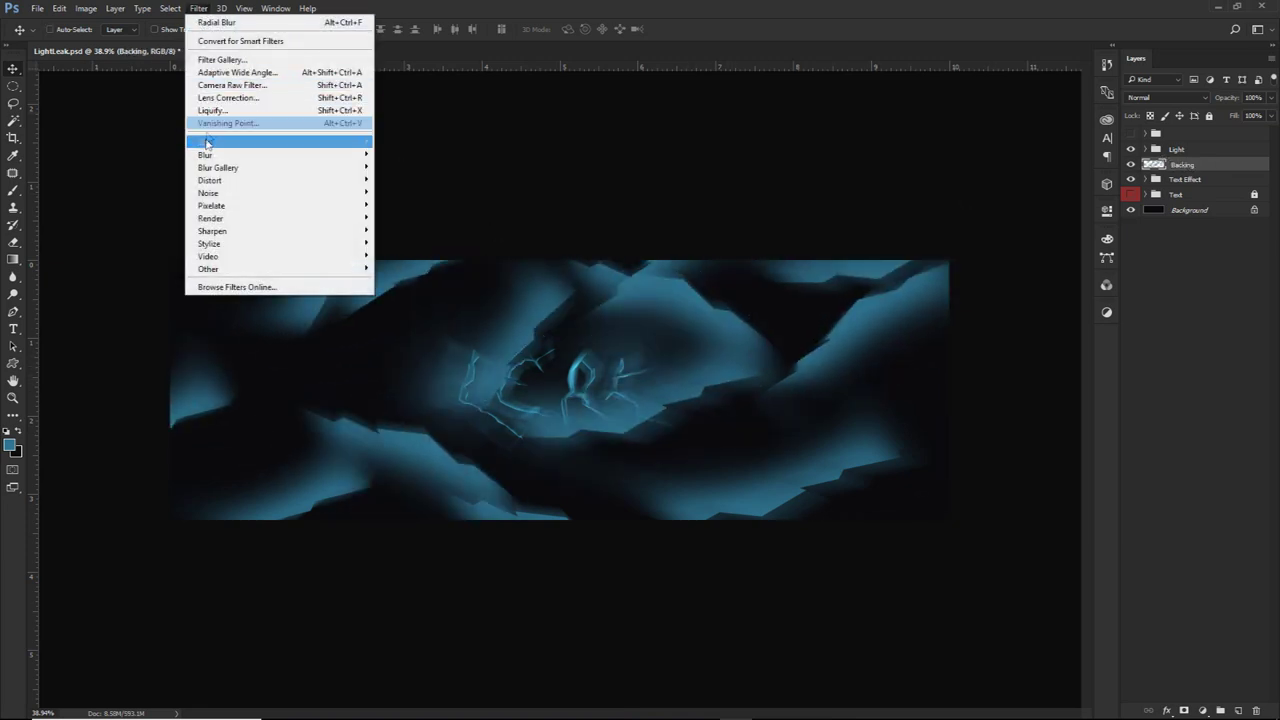
{"action": "mouse_move", "coordinate": [300, 155]}
{"action": "left_click", "coordinate": [403, 231]}
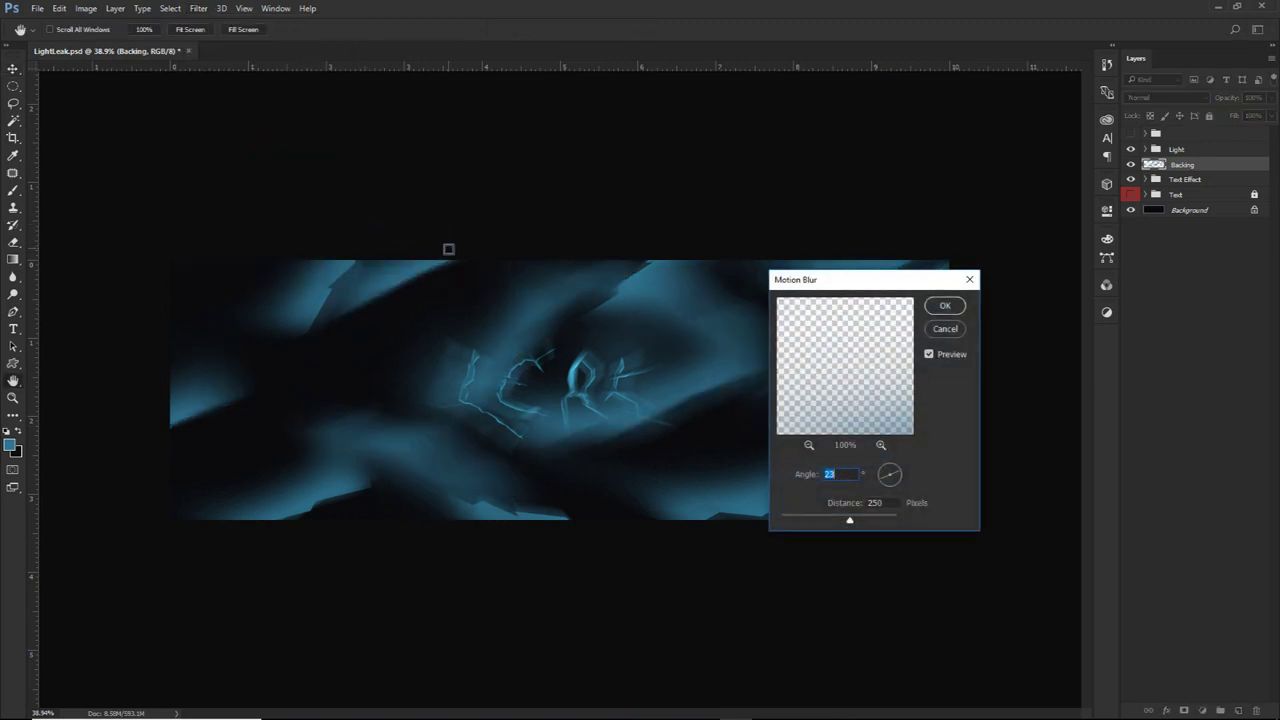
{"action": "left_click_drag", "start_coordinate": [850, 520], "coordinate": [871, 517]}
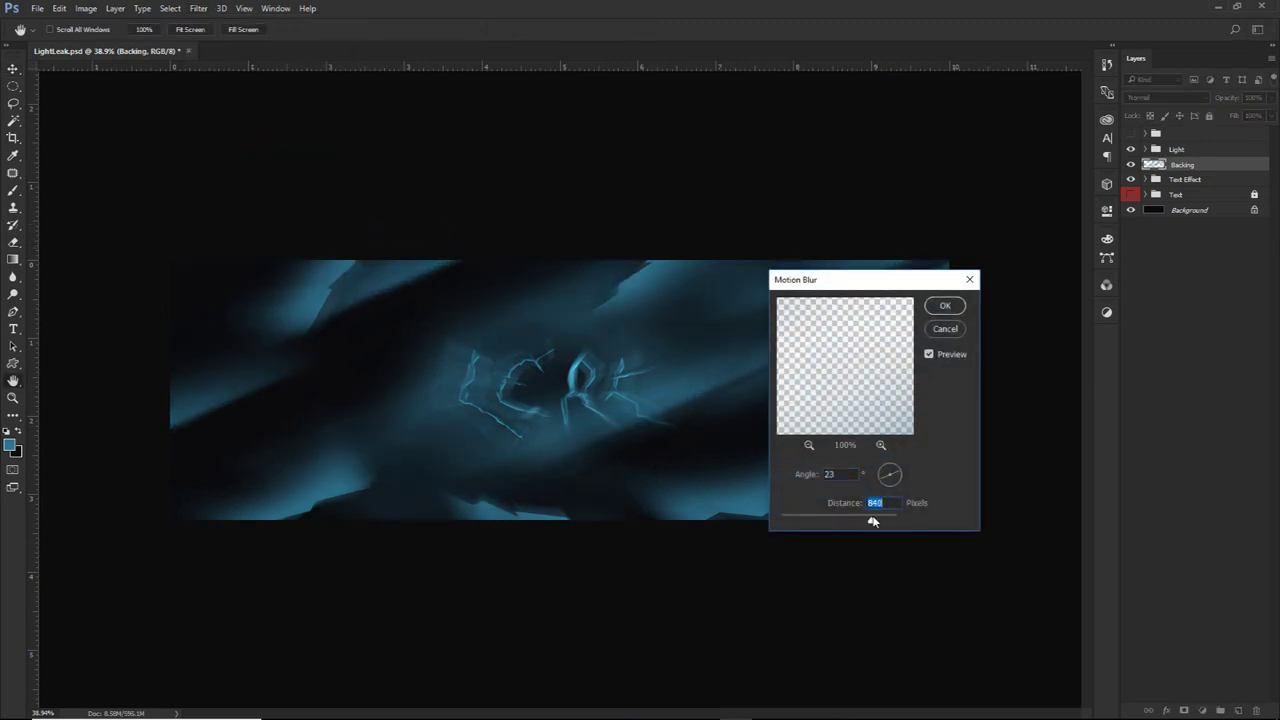
{"action": "left_click", "coordinate": [945, 306]}
{"action": "left_click_drag", "start_coordinate": [1190, 166], "coordinate": [1180, 188]}
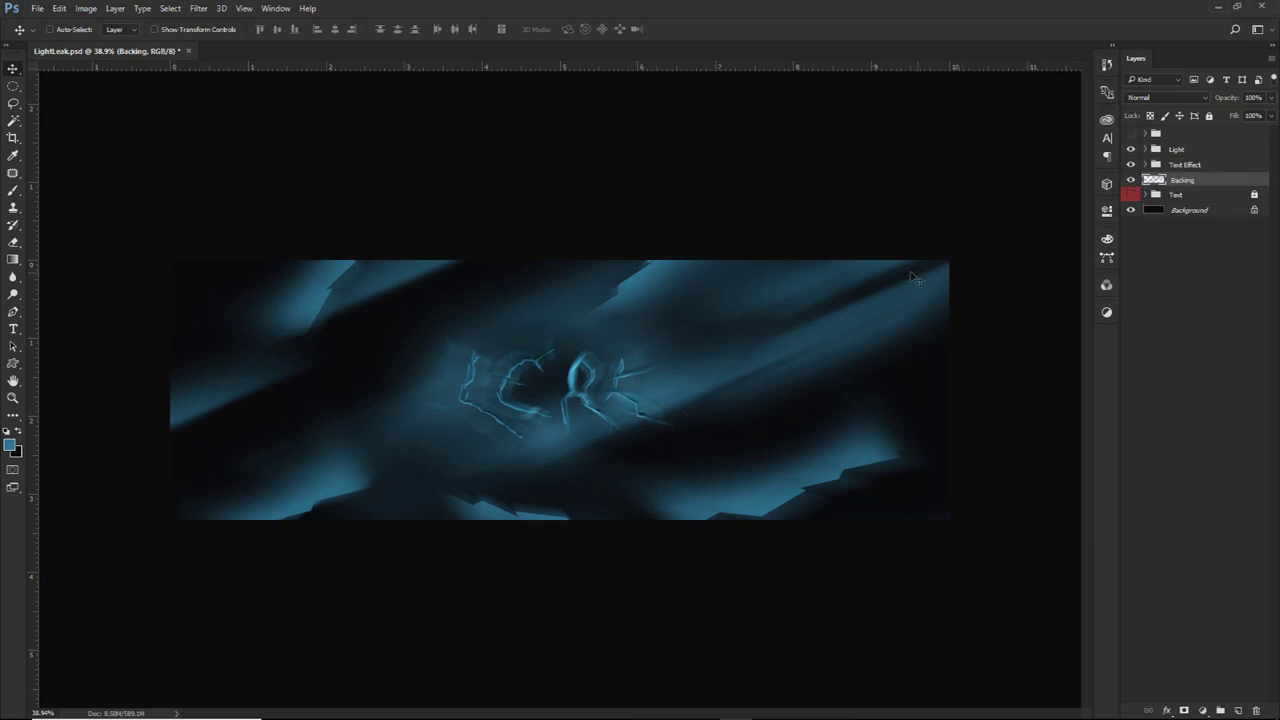
Erase the Backing layer's glow around the lettering and towards the banner's upper-right area with a large soft eraser
{"action": "key", "text": "e"}
{"action": "mouse_move", "coordinate": [530, 425]}
{"action": "left_mouse_down"}
{"action": "mouse_move", "coordinate": [472, 385]}
{"action": "mouse_move", "coordinate": [570, 394]}
{"action": "mouse_move", "coordinate": [461, 375]}
{"action": "mouse_move", "coordinate": [619, 401]}
{"action": "mouse_move", "coordinate": [584, 388]}
{"action": "mouse_move", "coordinate": [611, 396]}
{"action": "mouse_move", "coordinate": [480, 394]}
{"action": "mouse_move", "coordinate": [464, 407]}
{"action": "mouse_move", "coordinate": [430, 395]}
{"action": "mouse_move", "coordinate": [474, 394]}
{"action": "mouse_move", "coordinate": [481, 431]}
{"action": "mouse_move", "coordinate": [524, 363]}
{"action": "mouse_move", "coordinate": [652, 387]}
{"action": "left_mouse_up"}
{"action": "left_click_drag", "start_coordinate": [521, 463], "coordinate": [583, 455]}
{"action": "mouse_move", "coordinate": [785, 278]}
{"action": "left_mouse_down"}
{"action": "mouse_move", "coordinate": [765, 266]}
{"action": "mouse_move", "coordinate": [914, 312]}
{"action": "left_mouse_up"}
{"action": "scroll", "coordinate": [654, 429], "scroll_direction": "up", "scroll_amount": 1}
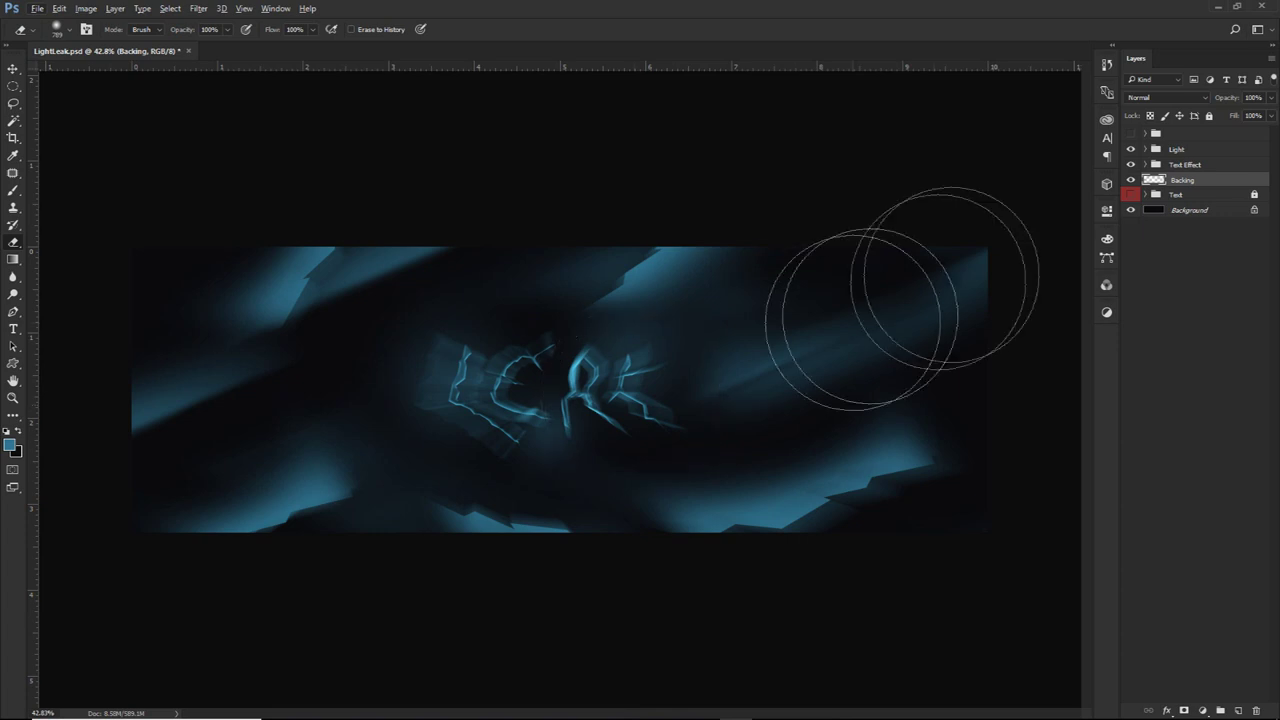
Add a new layer above the Light group and paint soft spots of the lettering's sampled blue across the banner
{"action": "left_click", "coordinate": [1190, 152]}
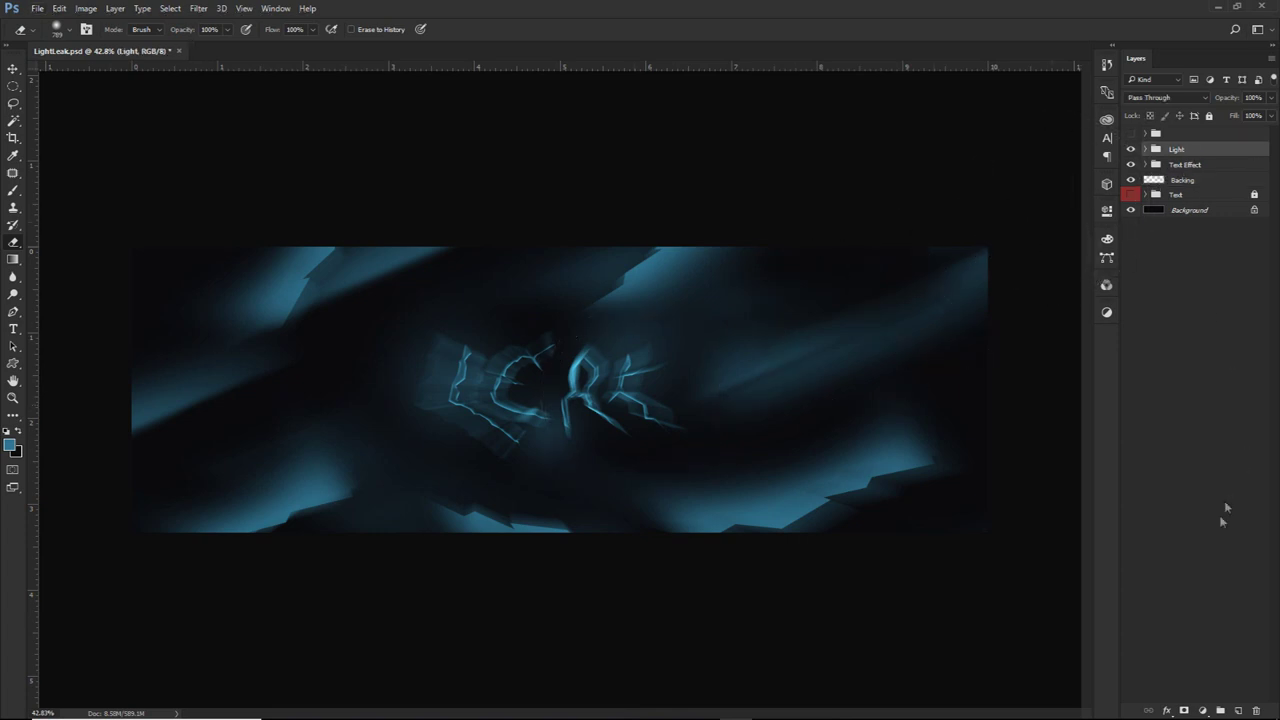
{"action": "left_click", "coordinate": [1238, 710]}
{"action": "key", "text": "b"}
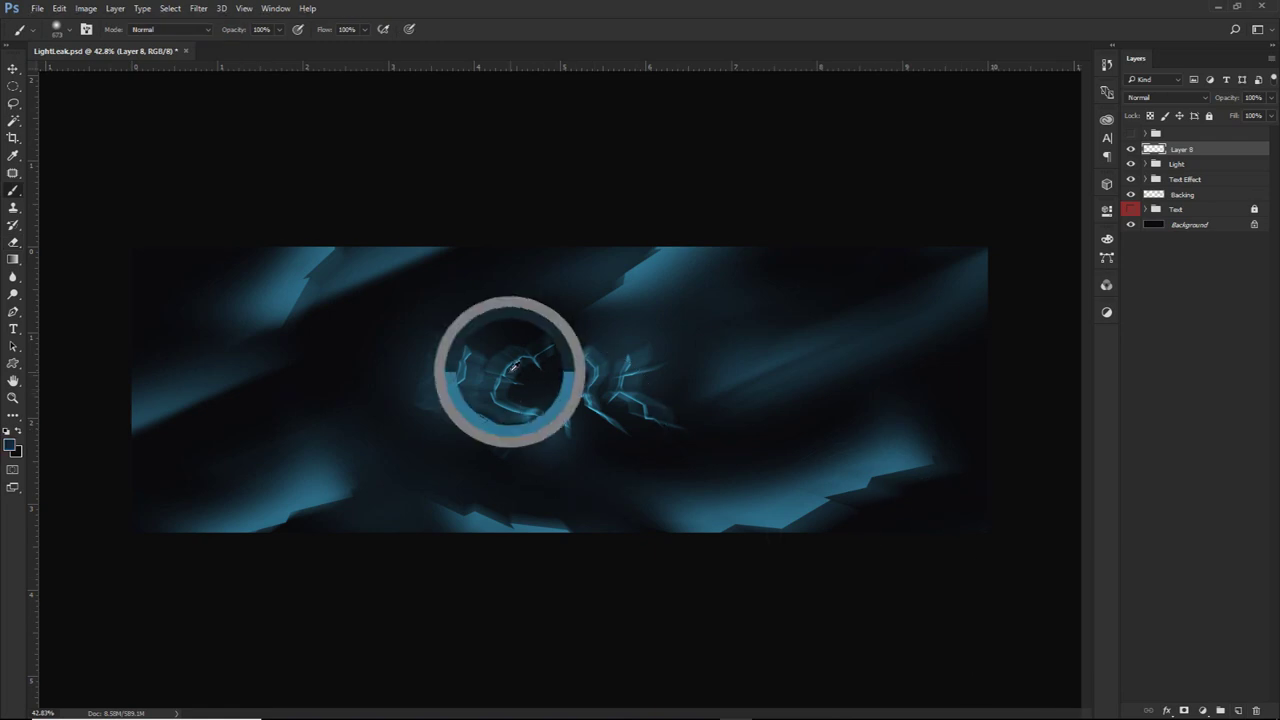
{"action": "mouse_move", "coordinate": [491, 372]}
{"action": "left_mouse_down"}
{"action": "mouse_move", "coordinate": [530, 372]}
{"action": "mouse_move", "coordinate": [512, 372]}
{"action": "left_mouse_up"}
{"action": "left_click", "coordinate": [374, 325]}
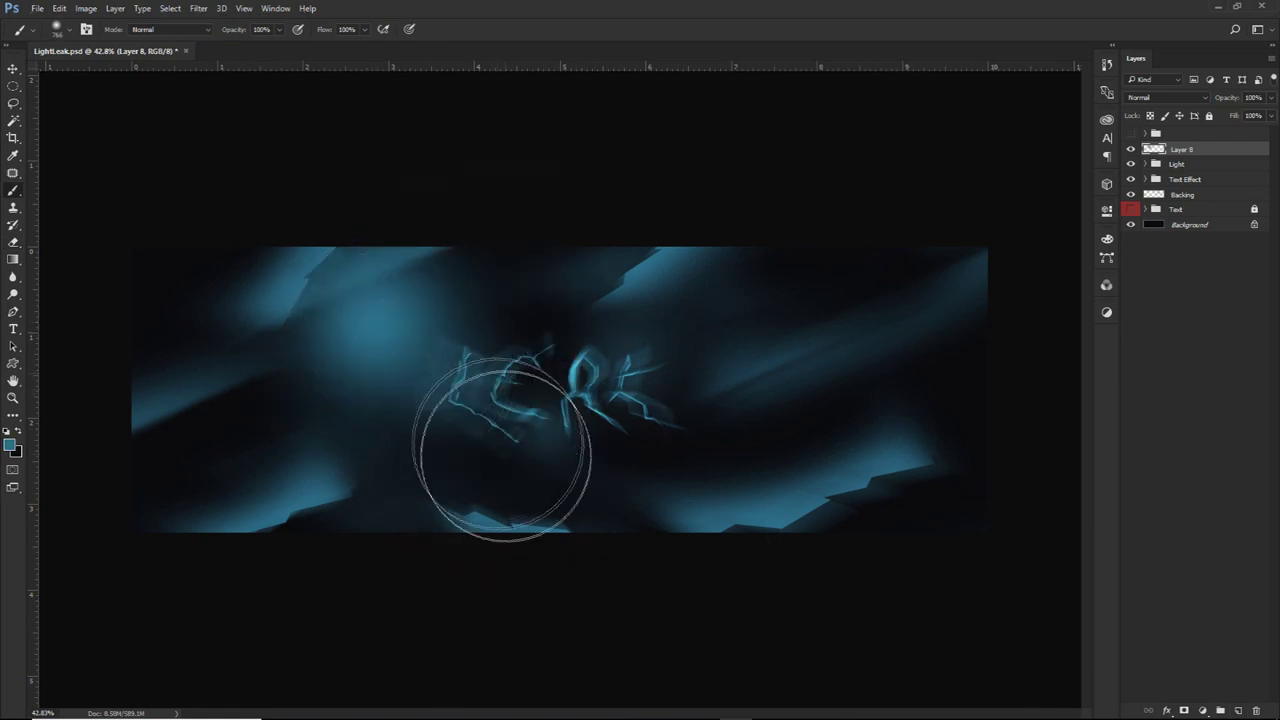
{"action": "left_click", "coordinate": [494, 494]}
{"action": "right_click", "coordinate": [633, 421], "text": "alt"}
{"action": "left_click", "coordinate": [571, 377]}
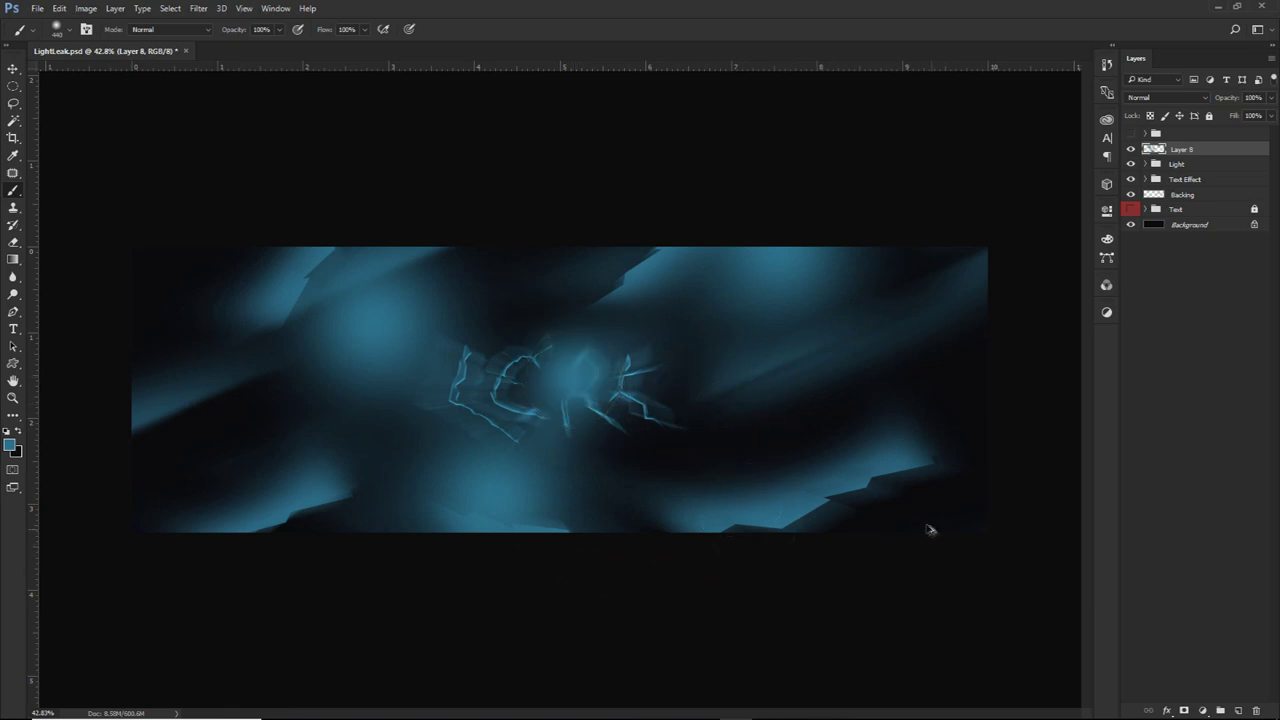
Set Layer 8 to Linear Dodge (Add) blending at 55% opacity
{"action": "left_click", "coordinate": [1165, 97]}
{"action": "left_click", "coordinate": [1165, 205]}
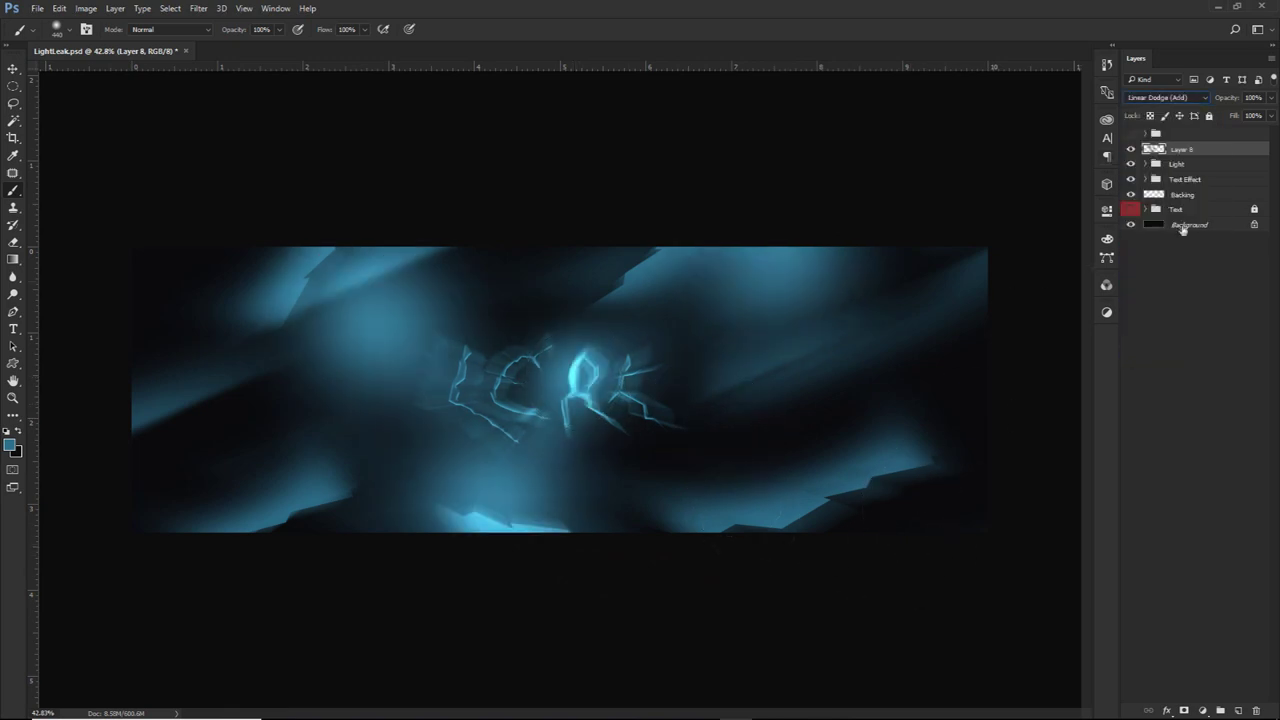
{"action": "left_click_drag", "start_coordinate": [1268, 97], "coordinate": [1243, 117]}
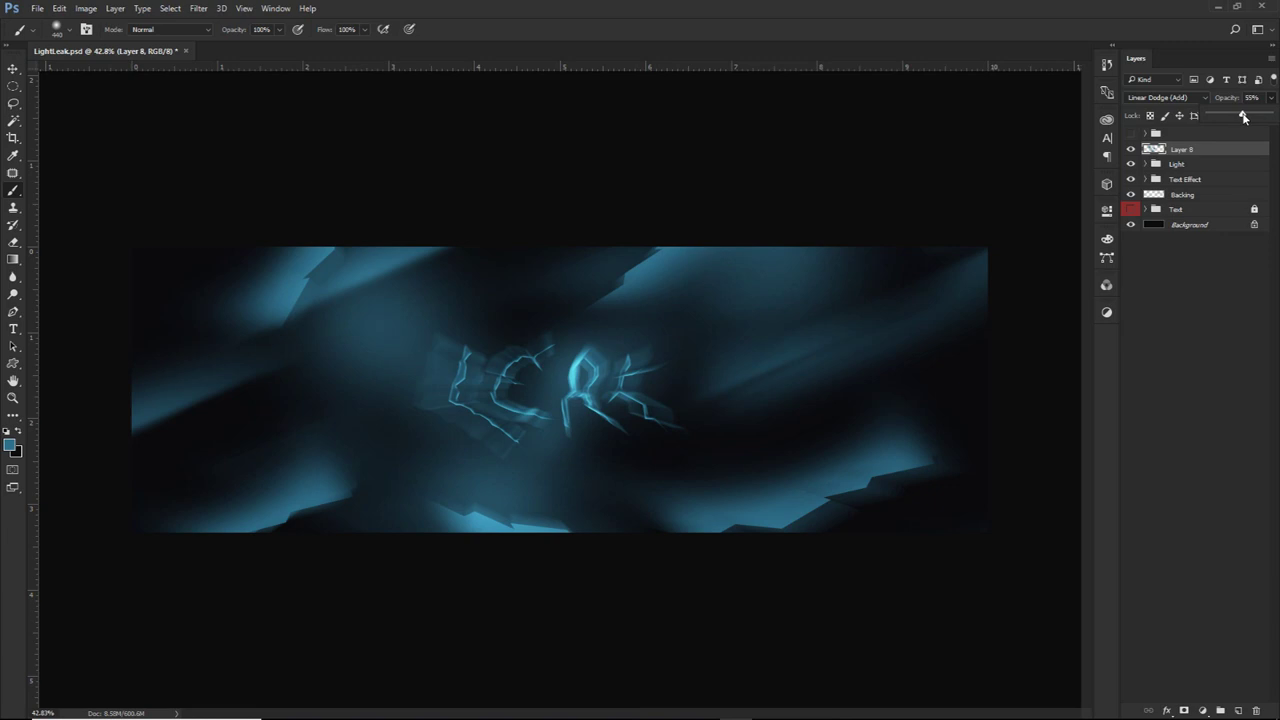
Add a Brightness/Contrast adjustment above Layer 8 with Brightness 4 and Contrast 54
{"action": "left_click", "coordinate": [1219, 153]}
{"action": "left_click", "coordinate": [1202, 708]}
{"action": "left_click", "coordinate": [945, 467]}
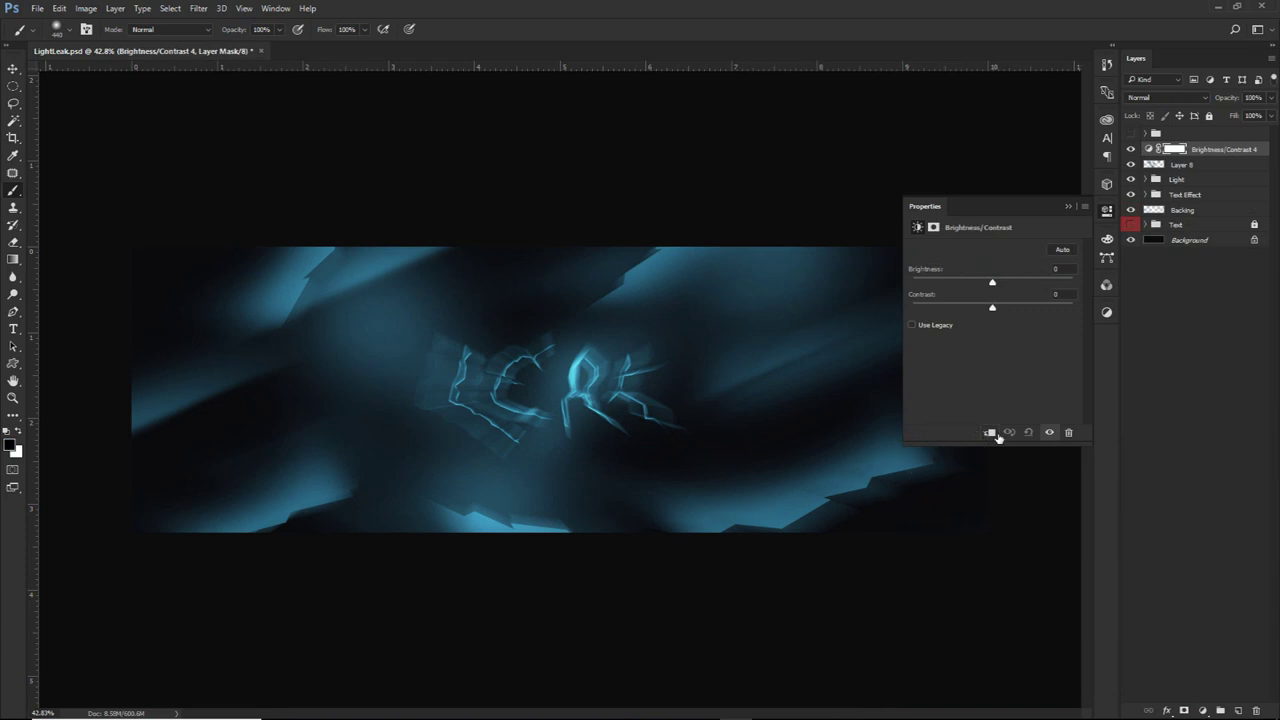
{"action": "type", "text": "454"}
Add a second Brightness/Contrast adjustment on top with Brightness 14 and a raised contrast
{"action": "left_click", "coordinate": [1202, 708]}
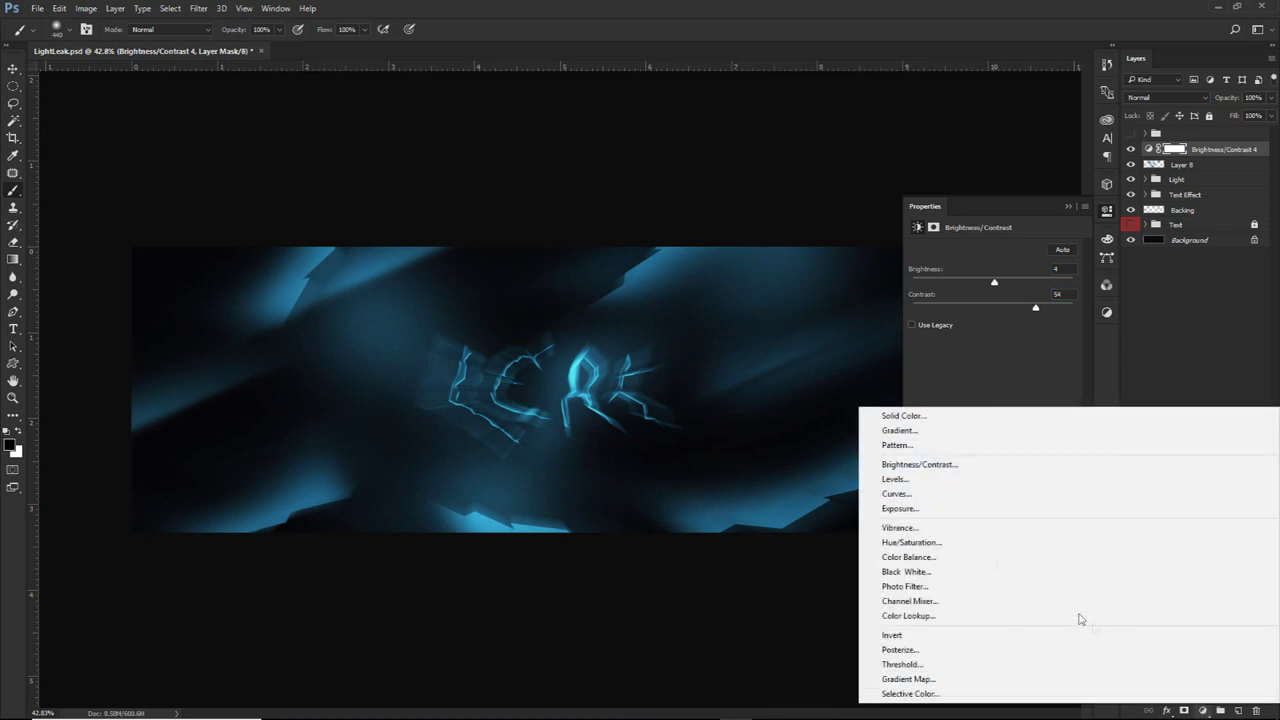
{"action": "left_click", "coordinate": [923, 467]}
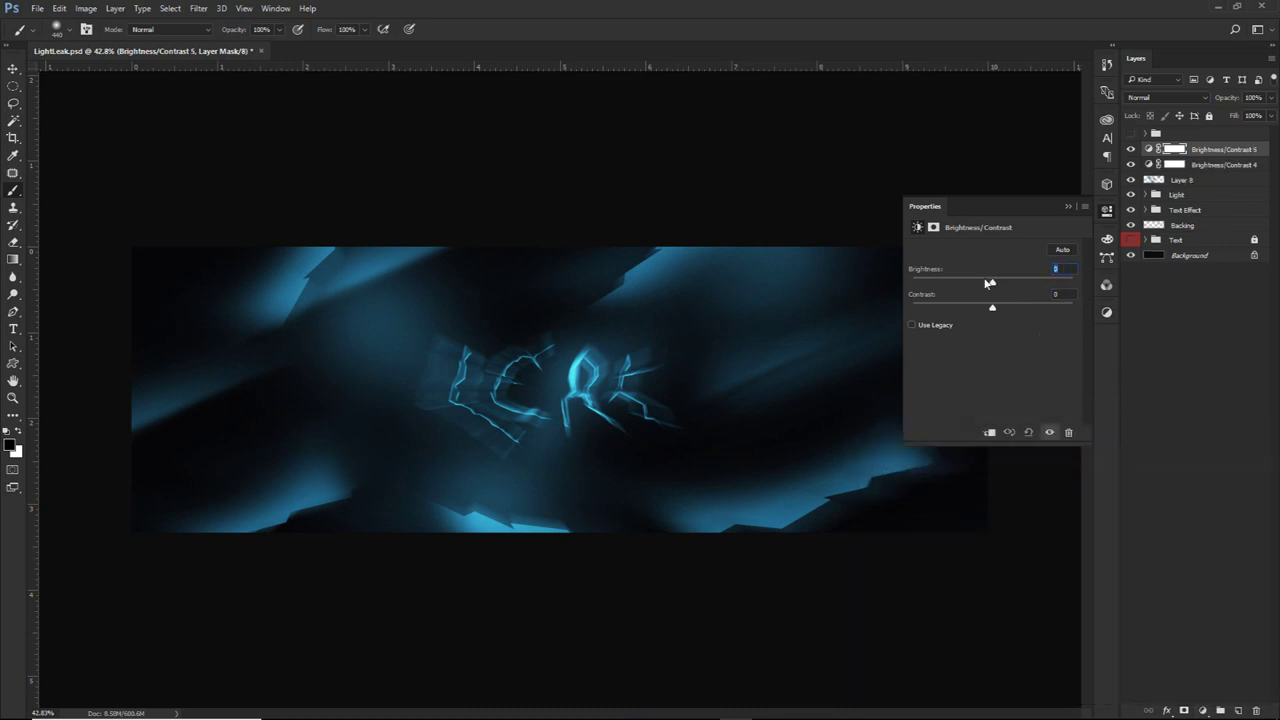
{"action": "type", "text": "14"}
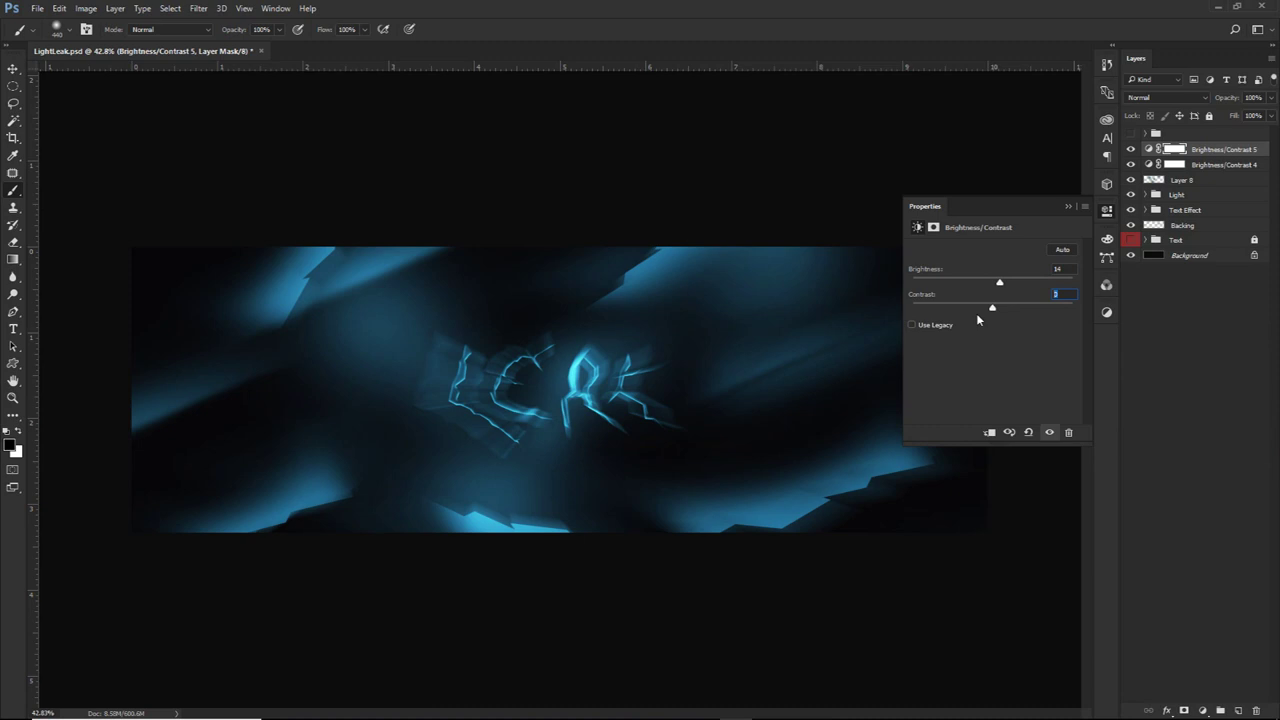
{"action": "left_click", "coordinate": [1106, 213]}
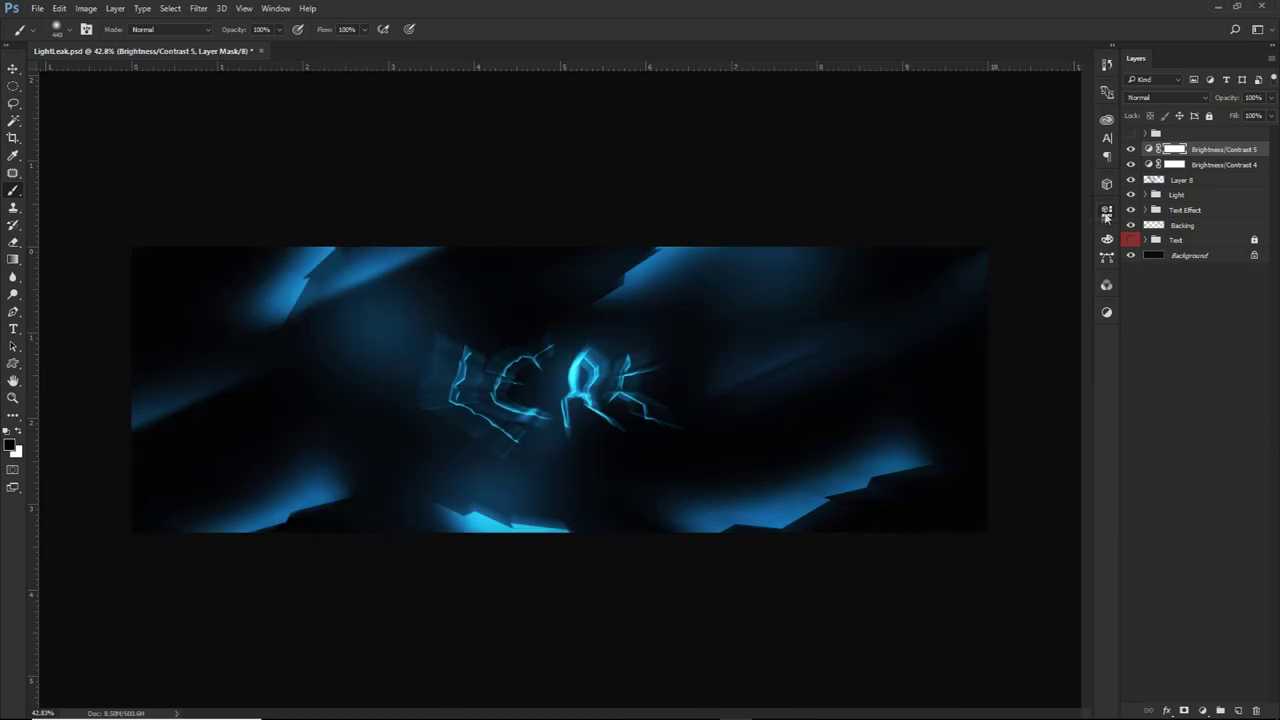
{"action": "key", "text": "v"}
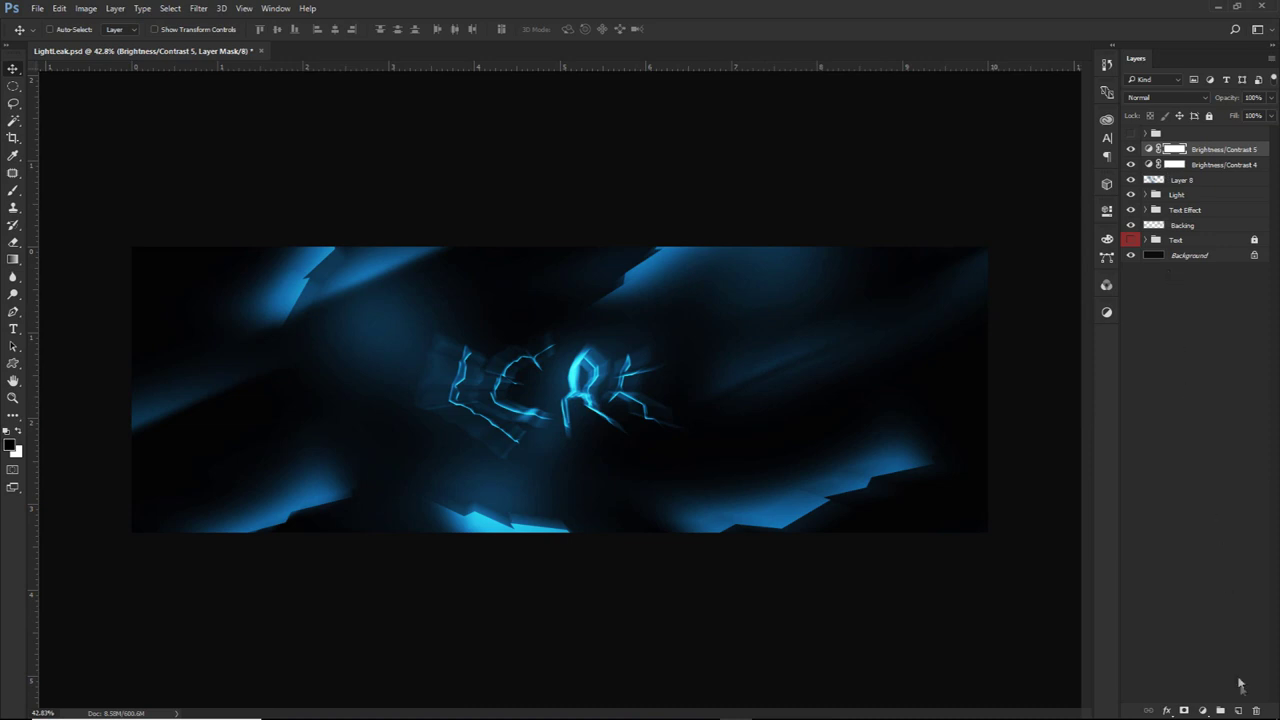
Add a new layer above the adjustments and paint a soft cyan glow sampled from the lettering over its first two letters
{"action": "left_click", "coordinate": [1238, 710]}
{"action": "key", "text": "b"}
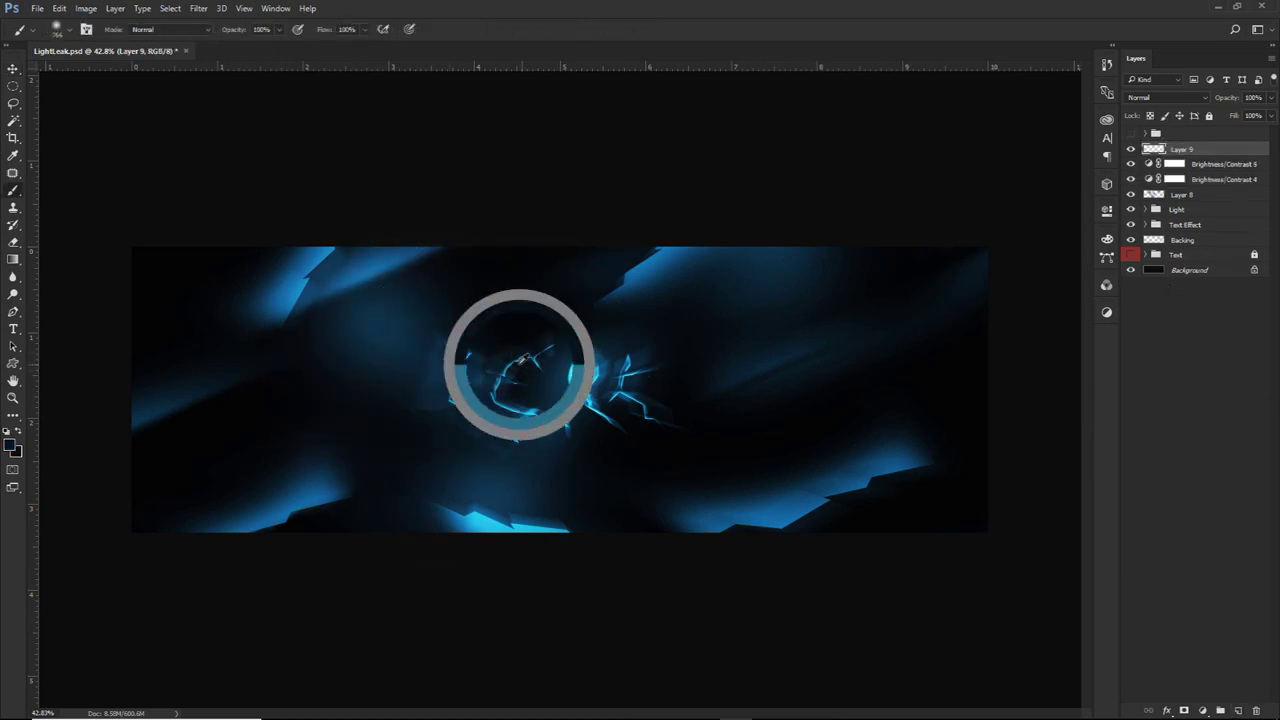
{"action": "left_click", "coordinate": [486, 403]}
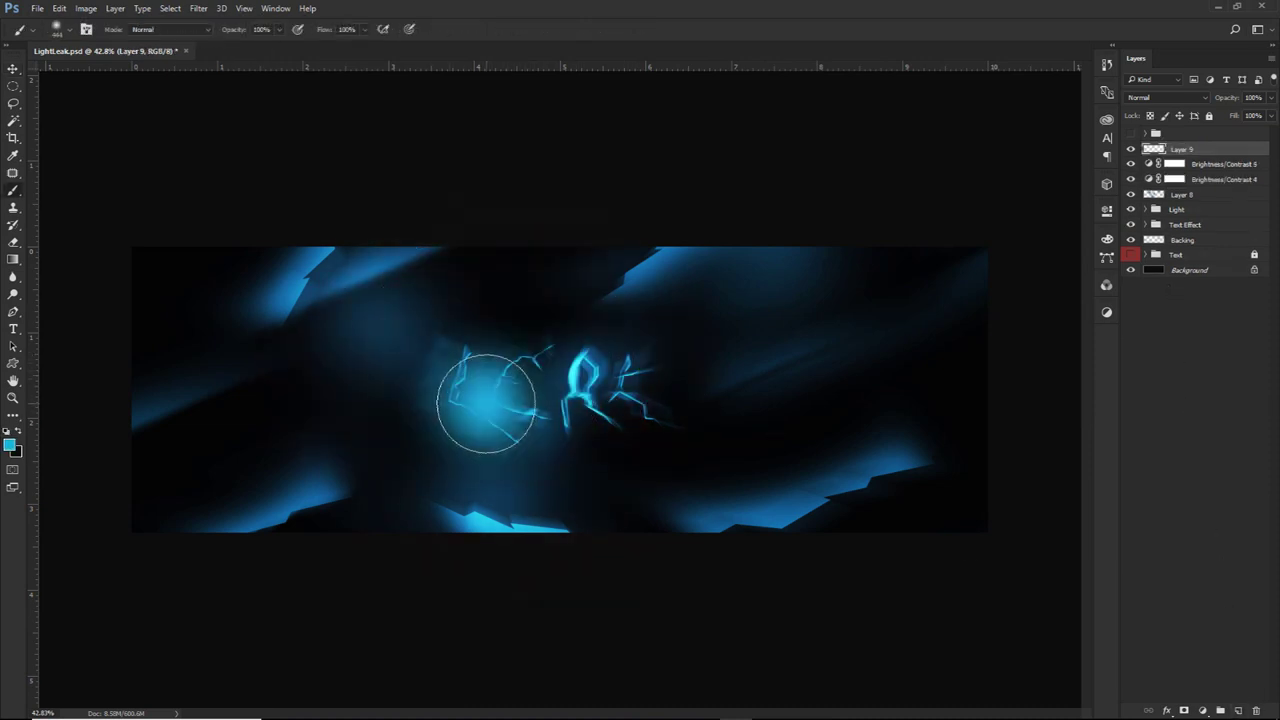
Set Layer 9 to Linear Dodge (Add) blending at 57% opacity
{"action": "left_click", "coordinate": [1167, 98]}
{"action": "left_click", "coordinate": [1154, 210]}
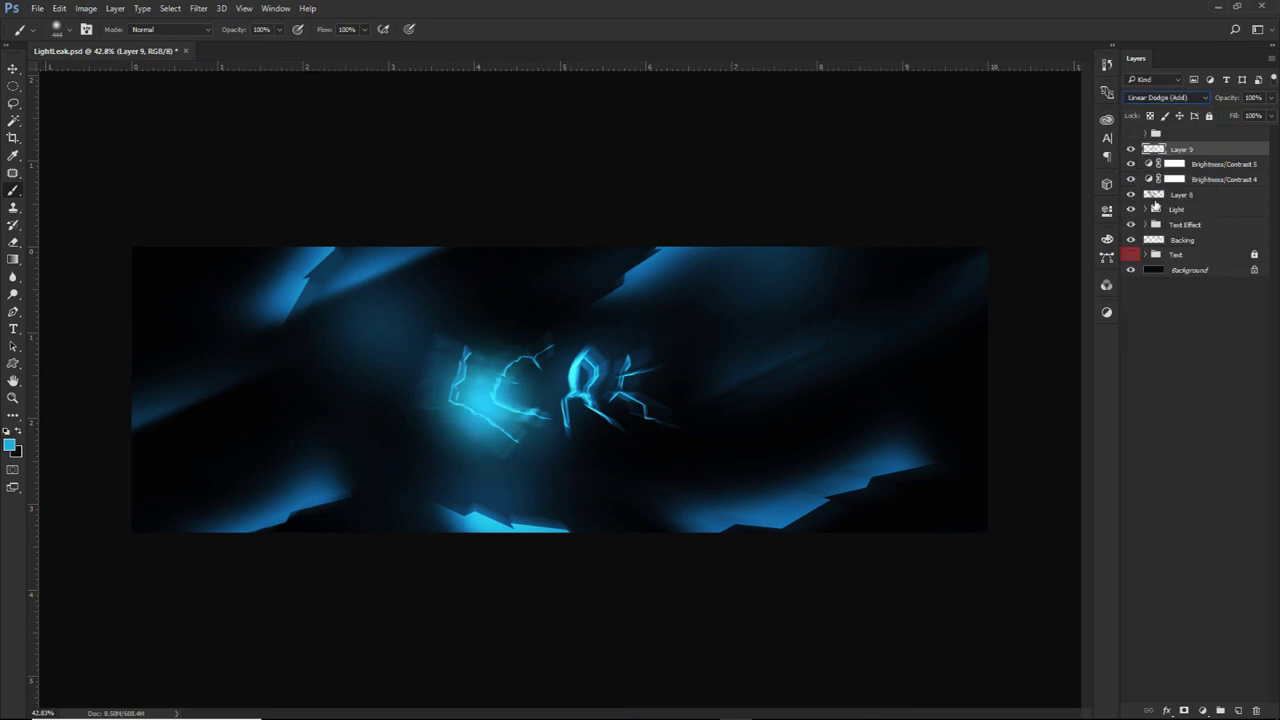
{"action": "left_click", "coordinate": [1271, 99]}
{"action": "left_click_drag", "start_coordinate": [1261, 116], "coordinate": [1244, 116]}
{"action": "left_click_drag", "start_coordinate": [703, 369], "coordinate": [754, 380]}
{"action": "mouse_move", "coordinate": [791, 415]}
{"action": "left_mouse_down"}
{"action": "mouse_move", "coordinate": [797, 446]}
{"action": "mouse_move", "coordinate": [787, 440]}
{"action": "left_mouse_up"}
{"action": "left_click", "coordinate": [816, 277]}
{"action": "key", "text": "ctrl+z"}
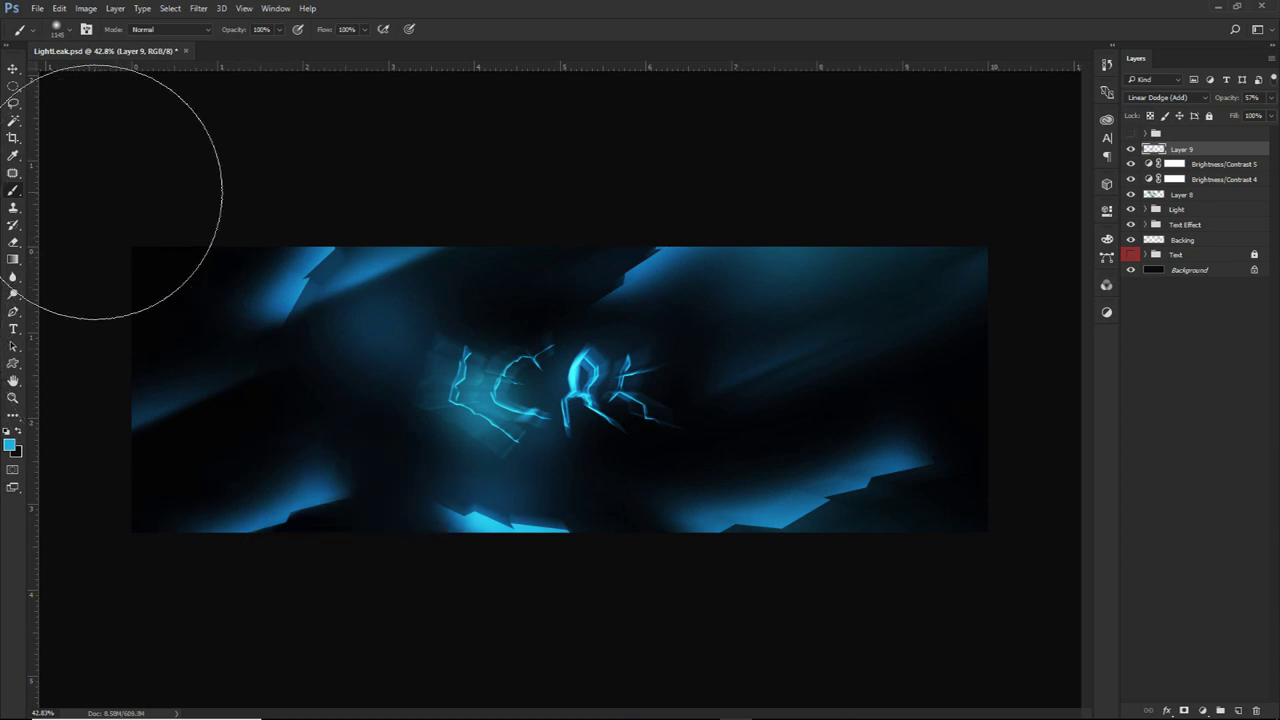
{"action": "key", "text": "ctrl+alt+z"}
{"action": "key", "text": "ctrl+alt+z"}
{"action": "key", "text": "ctrl+alt+z"}
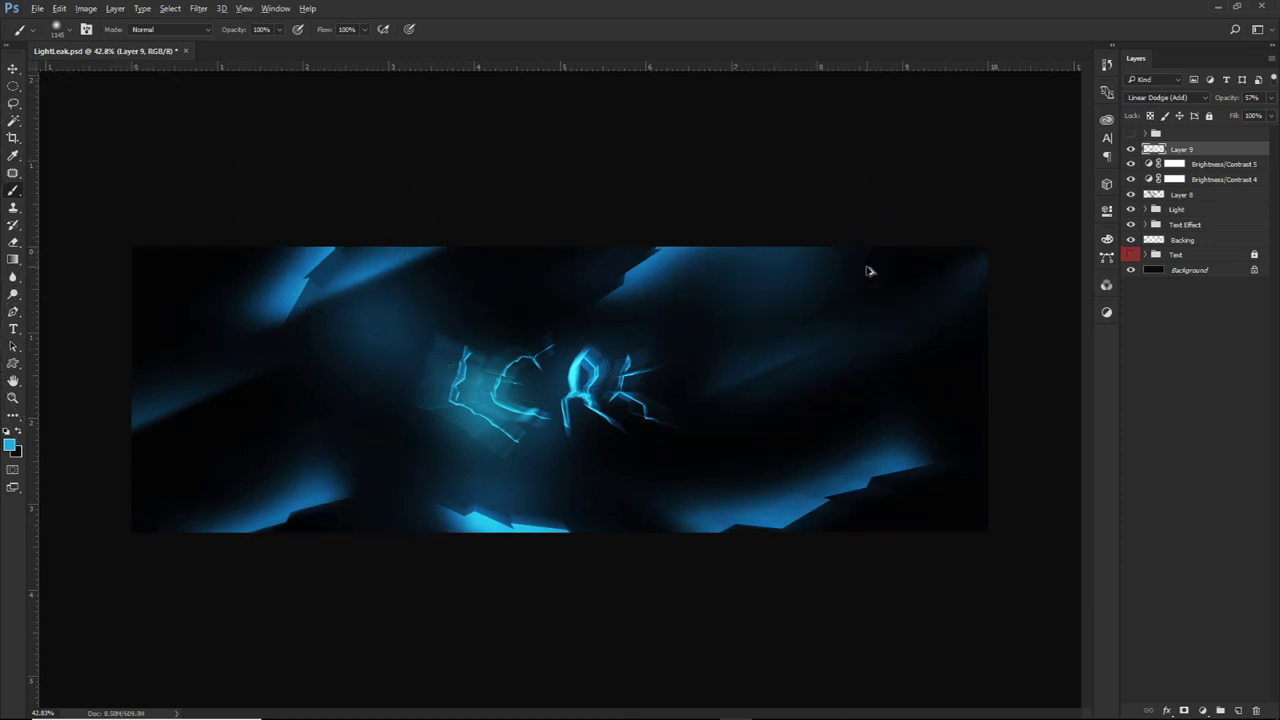
Paint a faint cyan glow on Layer 9 over the banner's lower-right corner with a large soft brush
{"action": "left_click_drag", "start_coordinate": [720, 332], "coordinate": [700, 331]}
{"action": "left_click_drag", "start_coordinate": [568, 364], "coordinate": [549, 373]}
{"action": "left_click", "coordinate": [718, 369]}
{"action": "key", "text": "ctrl+z"}
{"action": "left_click_drag", "start_coordinate": [698, 384], "coordinate": [606, 345]}
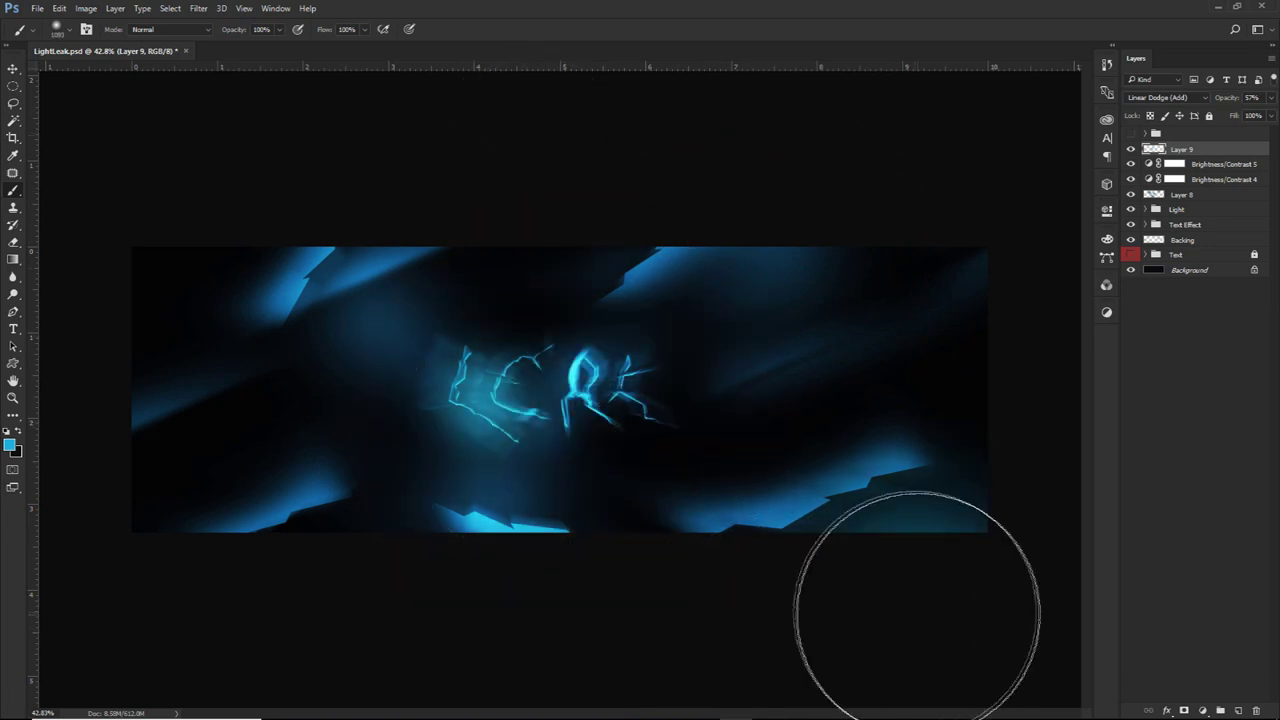
Move Layer 9 beneath both Brightness/Contrast adjustments and set its opacity to 47%
{"action": "left_click_drag", "start_coordinate": [1182, 152], "coordinate": [1185, 186]}
{"action": "left_click", "coordinate": [1271, 98]}
{"action": "left_click_drag", "start_coordinate": [1243, 117], "coordinate": [1237, 118]}
Paint a soft cyan glow on Layer 9 over the banner's upper-right corner
{"action": "left_click", "coordinate": [972, 212]}
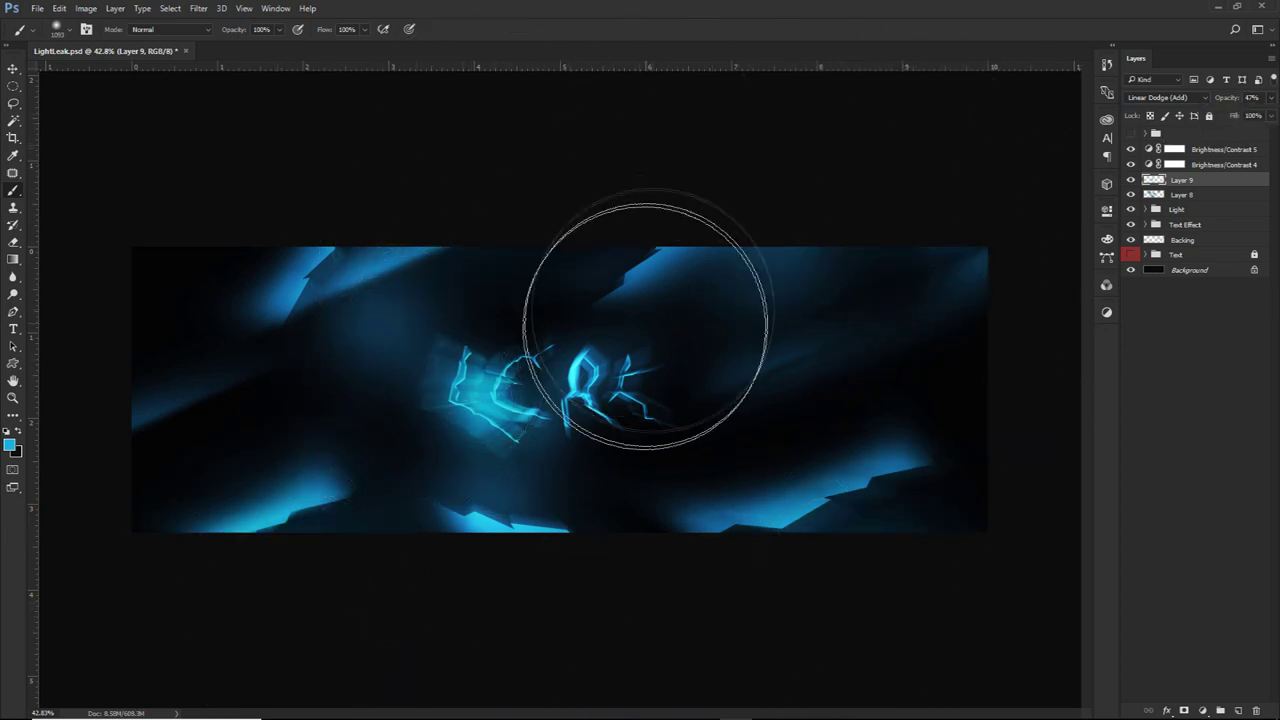
{"action": "scroll", "coordinate": [551, 386], "scroll_direction": "up", "scroll_amount": 1}
{"action": "scroll", "coordinate": [480, 445], "scroll_direction": "down", "scroll_amount": 1}
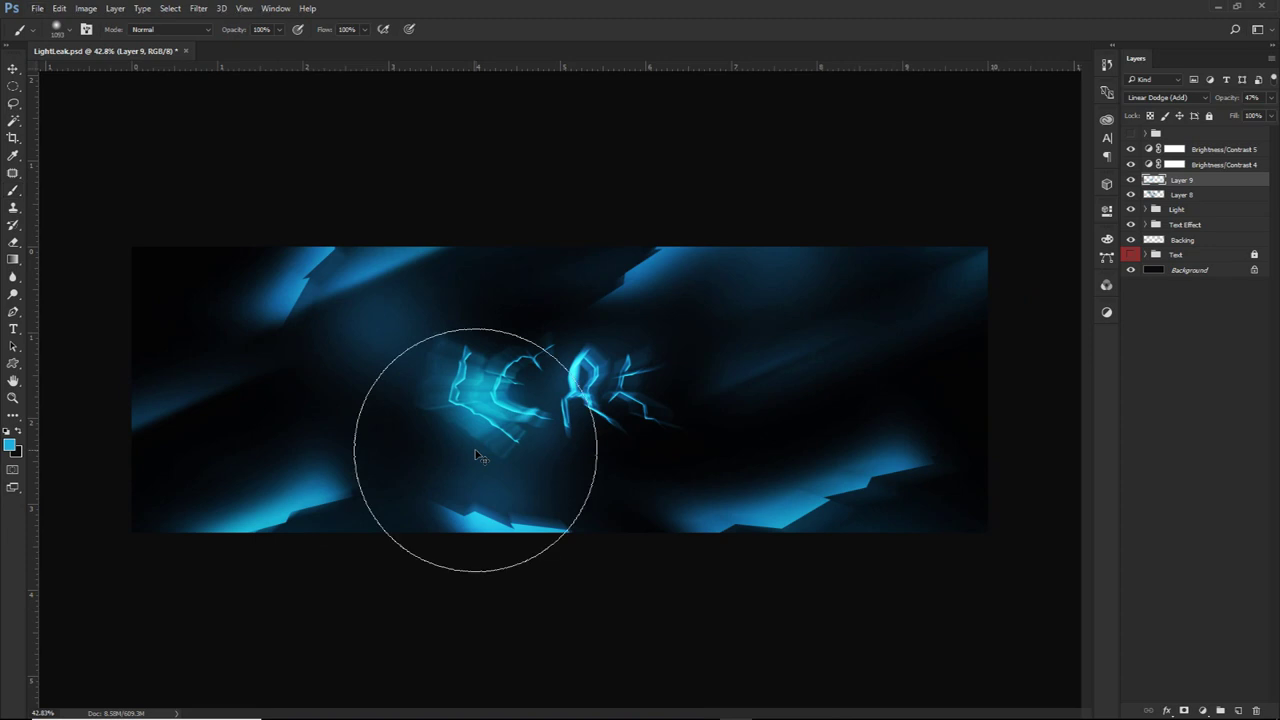
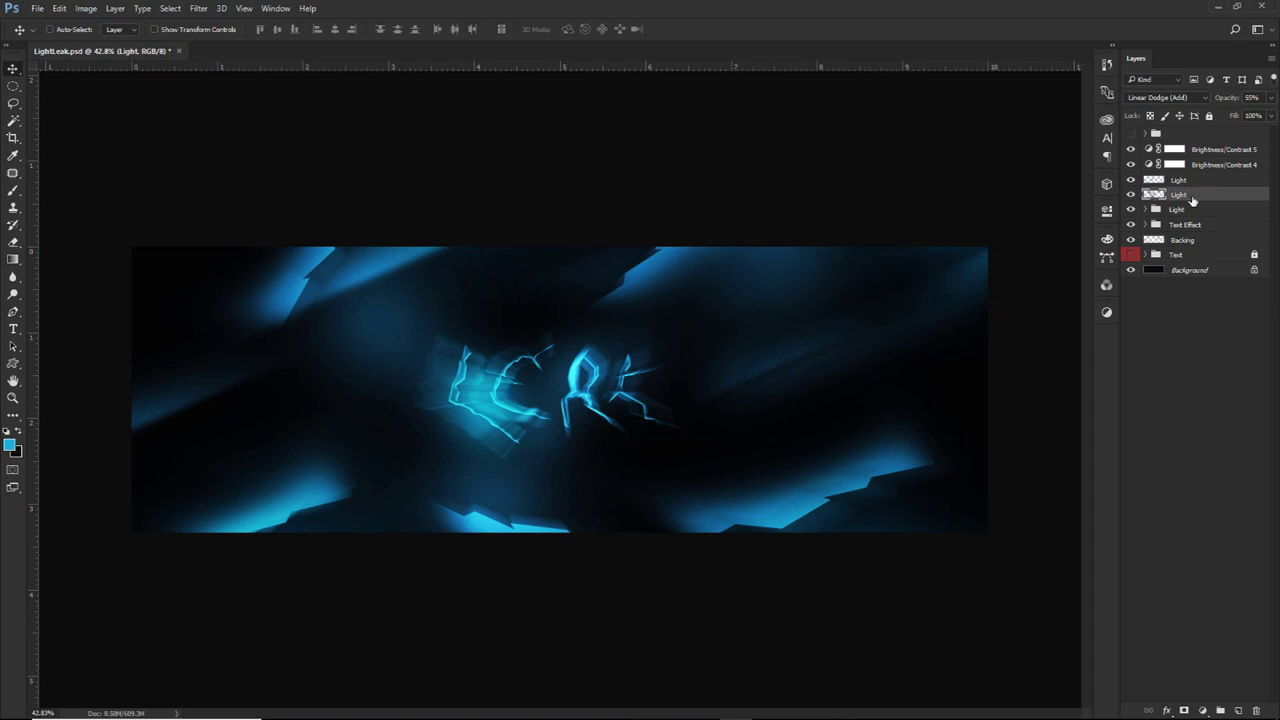
Duplicate the layers from Brightness/Contrast 5 down to Background, merge the copies into one layer and name it Filter
{"action": "left_click", "coordinate": [1214, 151]}
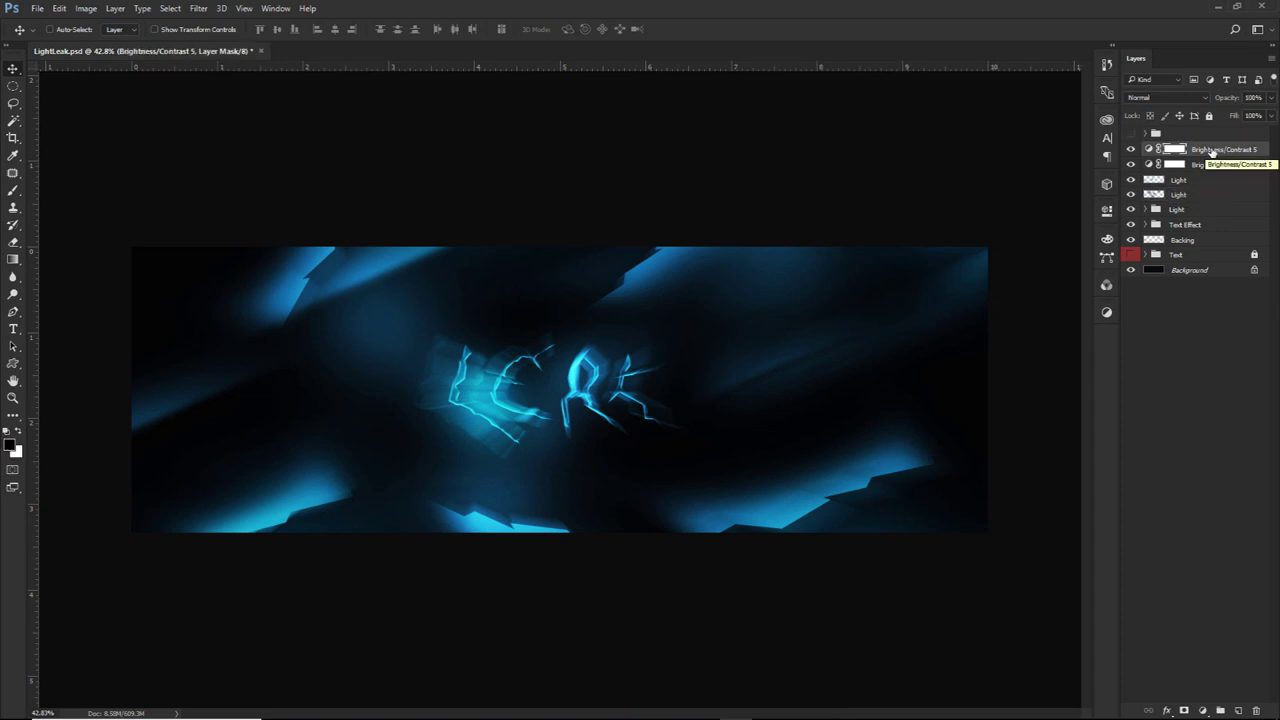
{"action": "left_click", "coordinate": [1190, 270], "text": "shift"}
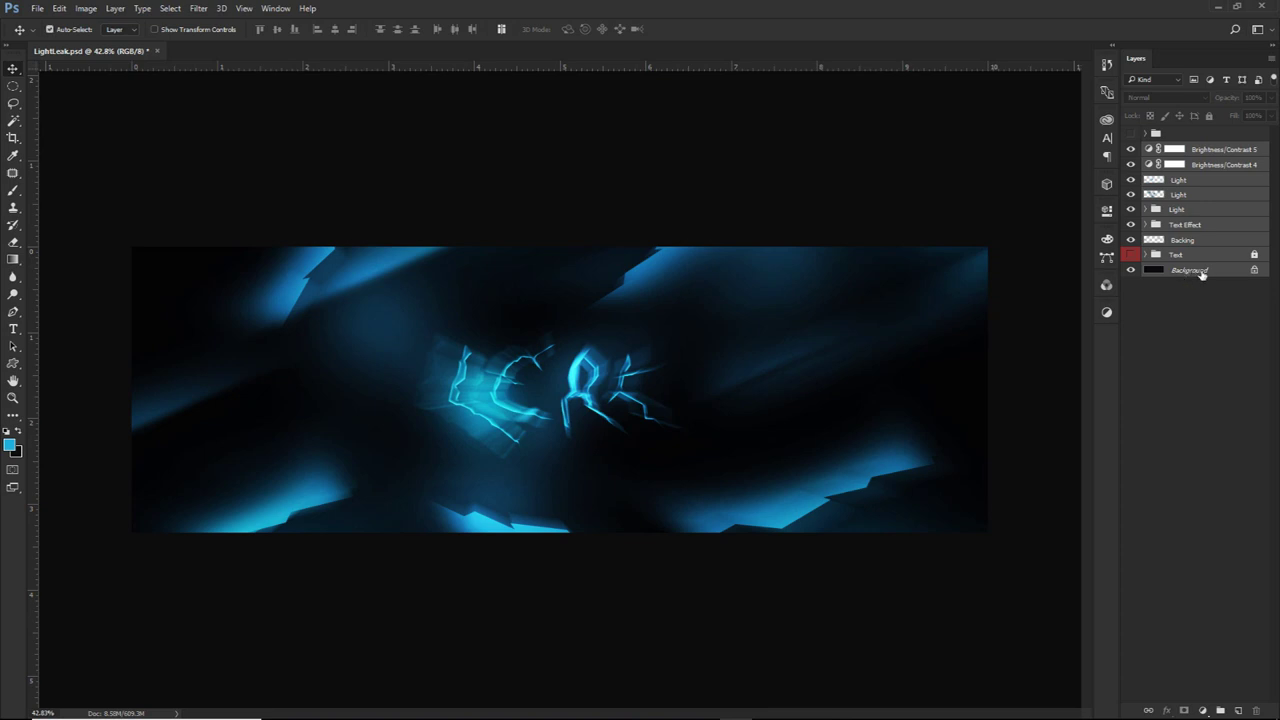
{"action": "key", "text": "ctrl+alt+shift+e"}
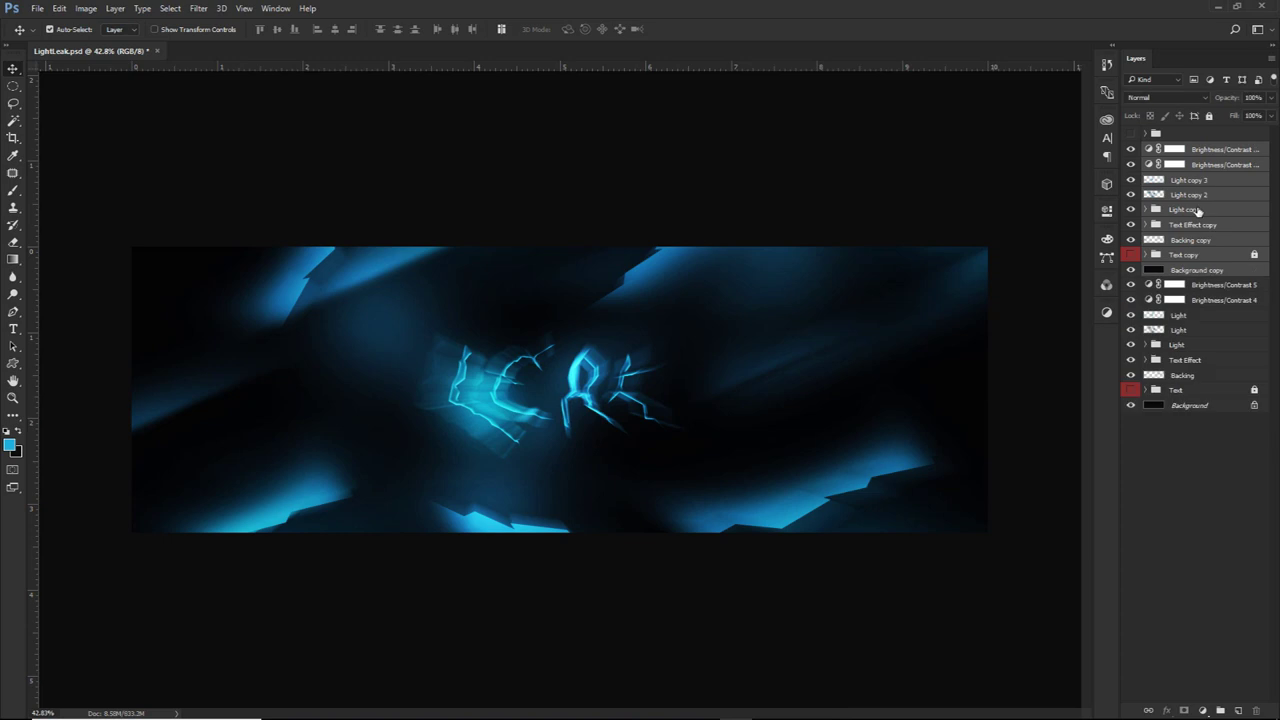
{"action": "double_click", "coordinate": [1191, 151]}
{"action": "type", "text": "Filter"}
{"action": "key", "text": "Return"}
Apply the Filter Gallery's Dry Brush effect to the Filter layer with brush size 10, brush detail 8 and texture 1
{"action": "left_click", "coordinate": [192, 8]}
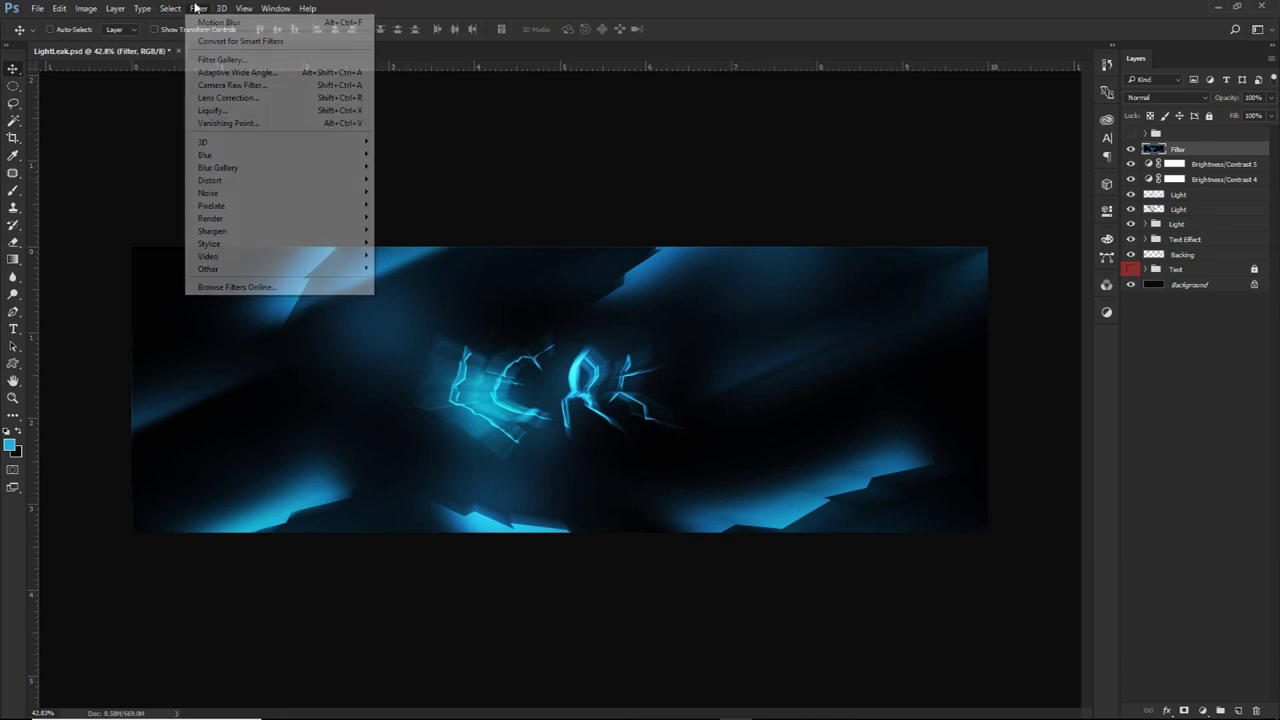
{"action": "left_click", "coordinate": [215, 57]}
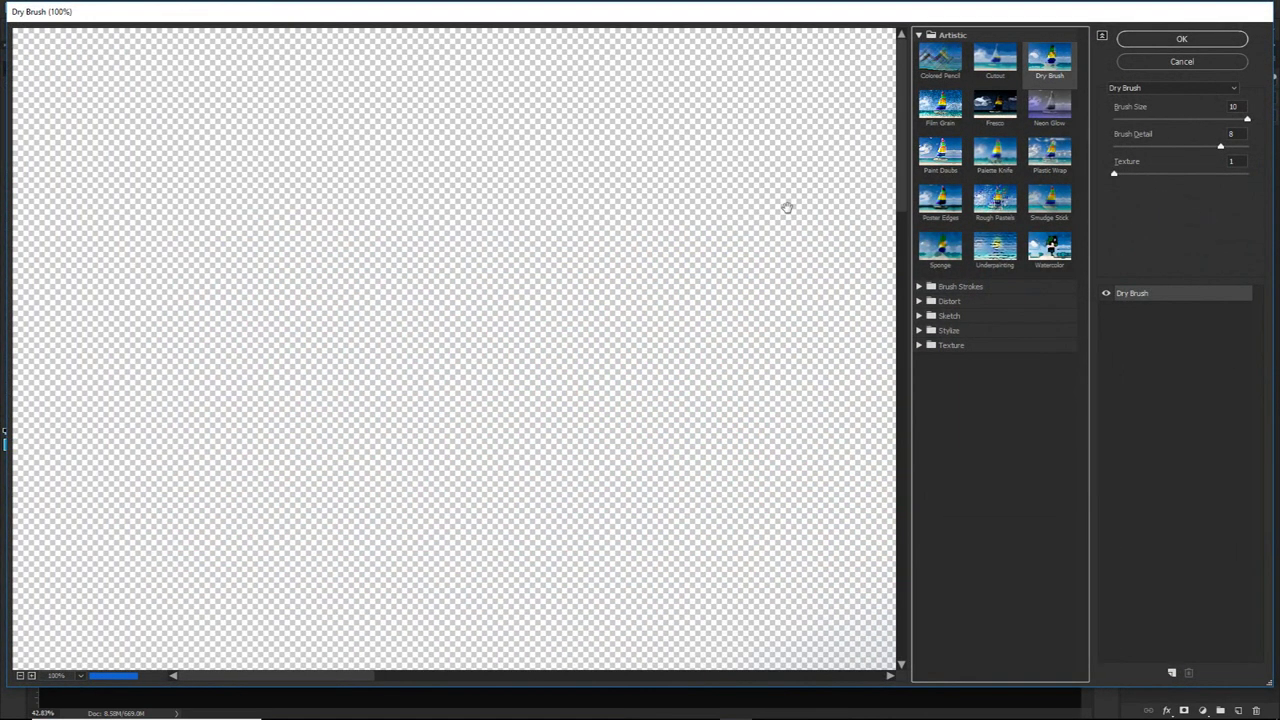
{"action": "left_click_drag", "start_coordinate": [865, 190], "coordinate": [360, 125]}
{"action": "left_click_drag", "start_coordinate": [870, 500], "coordinate": [697, 223]}
{"action": "left_click_drag", "start_coordinate": [718, 592], "coordinate": [703, 169]}
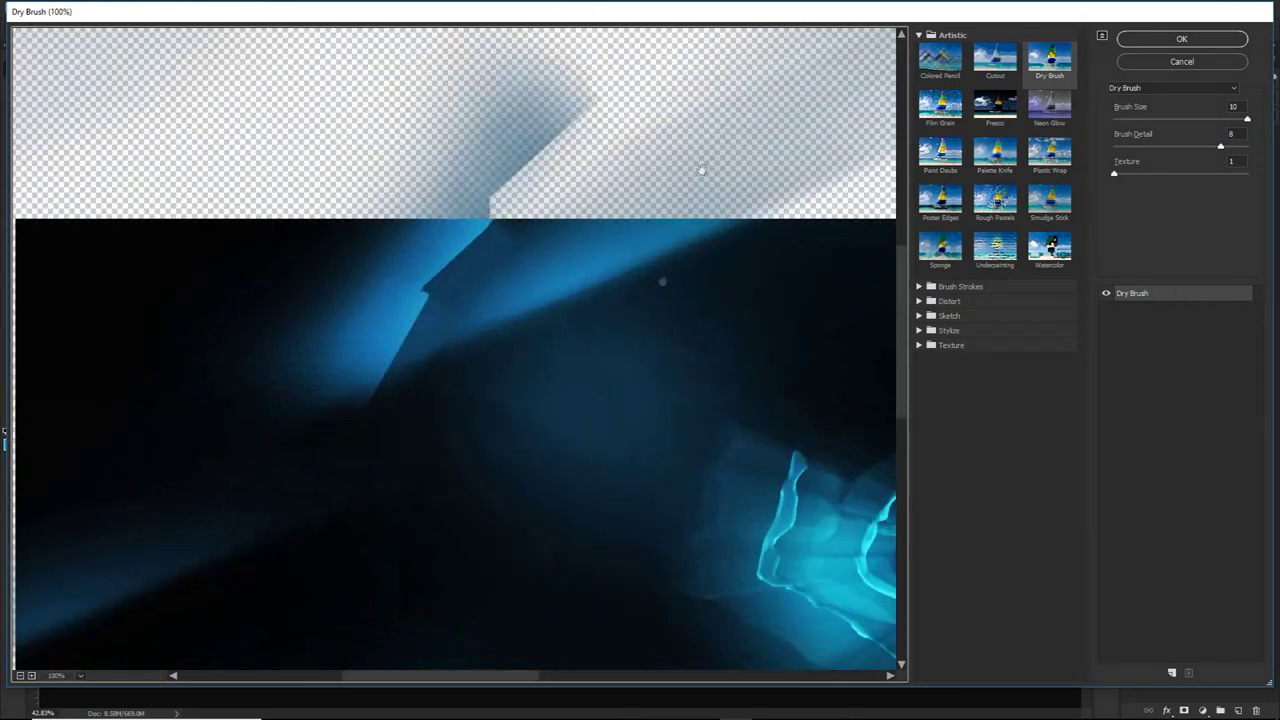
{"action": "left_click_drag", "start_coordinate": [845, 480], "coordinate": [462, 200]}
{"action": "left_click_drag", "start_coordinate": [657, 237], "coordinate": [521, 308]}
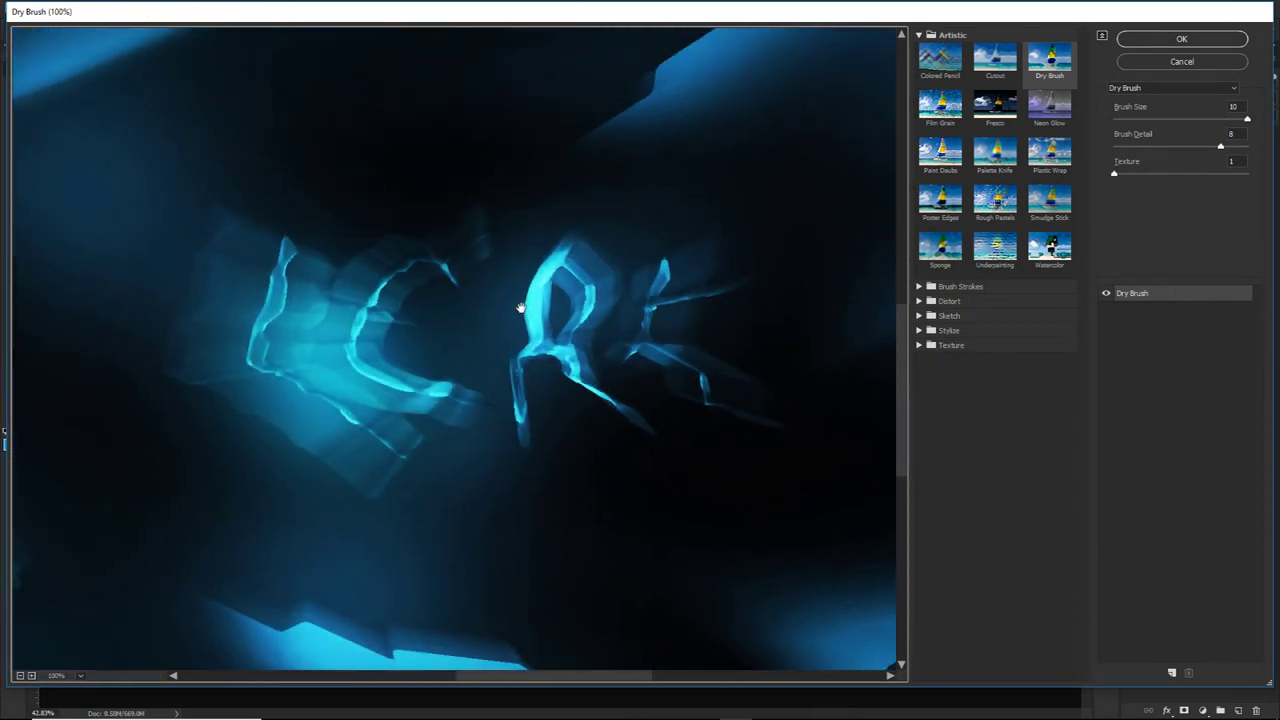
{"action": "left_click", "coordinate": [1183, 40]}
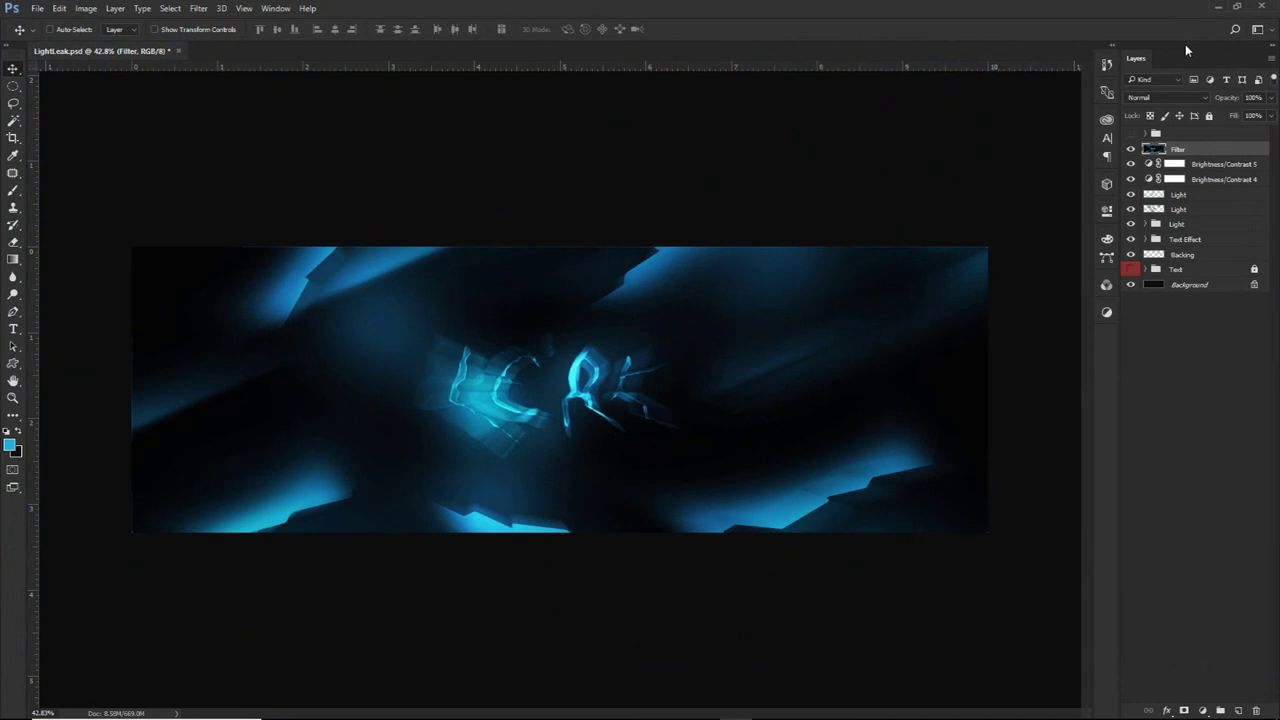
Add a layer mask to the Filter layer and paint it black over the two left letters to bring back their sharp edges
{"action": "key", "text": "e"}
{"action": "scroll", "coordinate": [600, 362], "scroll_direction": "up", "scroll_amount": 7}
{"action": "left_click_drag", "start_coordinate": [526, 378], "coordinate": [371, 365]}
{"action": "left_click", "coordinate": [1183, 710]}
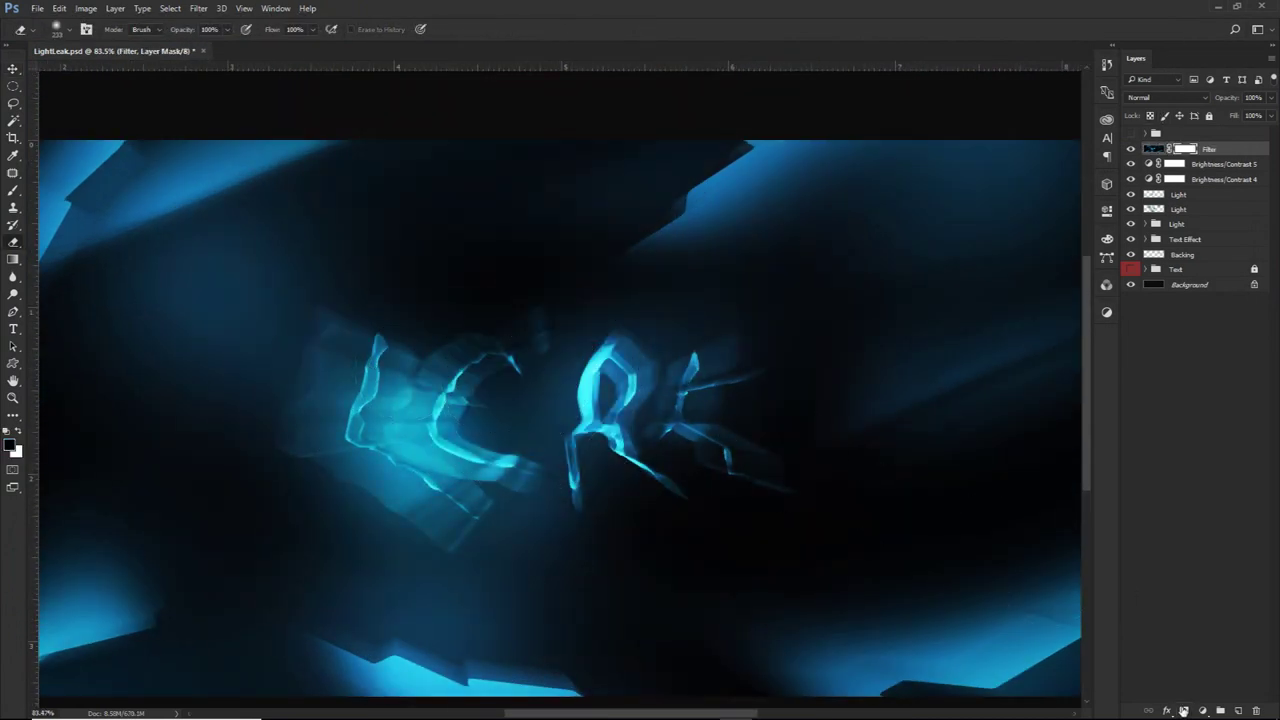
{"action": "key", "text": "b"}
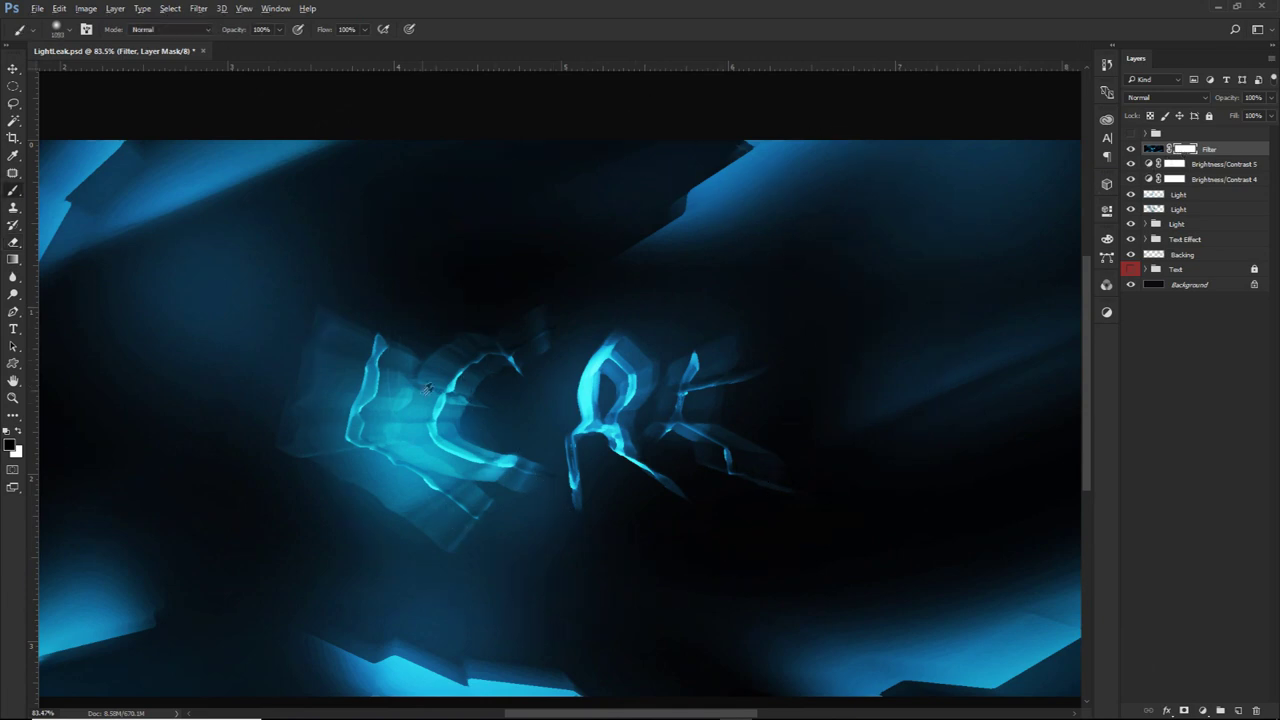
{"action": "left_click_drag", "start_coordinate": [345, 412], "coordinate": [397, 409]}
{"action": "scroll", "coordinate": [397, 409], "scroll_direction": "up", "scroll_amount": 3}
{"action": "mouse_move", "coordinate": [564, 419]}
{"action": "left_mouse_down"}
{"action": "mouse_move", "coordinate": [512, 418]}
{"action": "mouse_move", "coordinate": [557, 406]}
{"action": "mouse_move", "coordinate": [550, 383]}
{"action": "mouse_move", "coordinate": [528, 384]}
{"action": "mouse_move", "coordinate": [533, 431]}
{"action": "mouse_move", "coordinate": [582, 459]}
{"action": "mouse_move", "coordinate": [639, 389]}
{"action": "mouse_move", "coordinate": [695, 366]}
{"action": "mouse_move", "coordinate": [703, 400]}
{"action": "left_mouse_up"}
{"action": "mouse_move", "coordinate": [724, 354]}
{"action": "left_mouse_down"}
{"action": "mouse_move", "coordinate": [743, 352]}
{"action": "mouse_move", "coordinate": [746, 388]}
{"action": "left_mouse_up"}
{"action": "left_click_drag", "start_coordinate": [626, 510], "coordinate": [643, 511]}
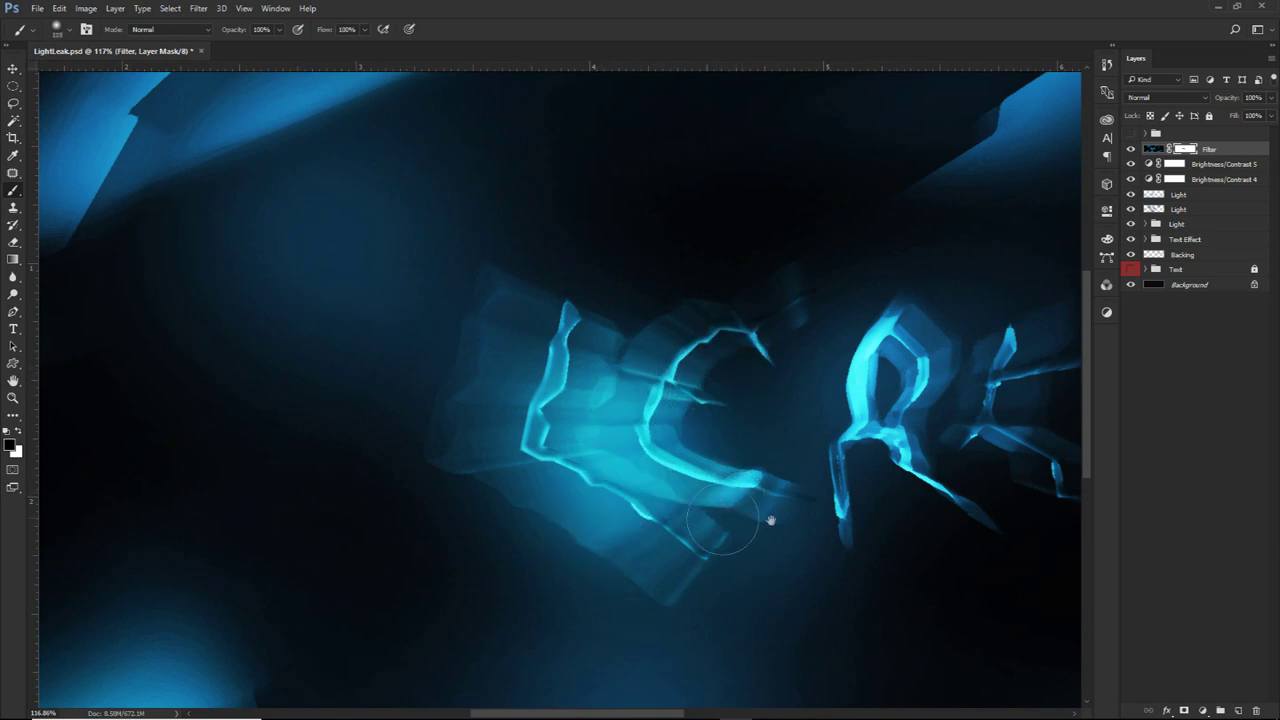
Paint black on the Filter layer's mask over the two right letters to restore their sharp edges
{"action": "left_click_drag", "start_coordinate": [790, 516], "coordinate": [594, 491]}
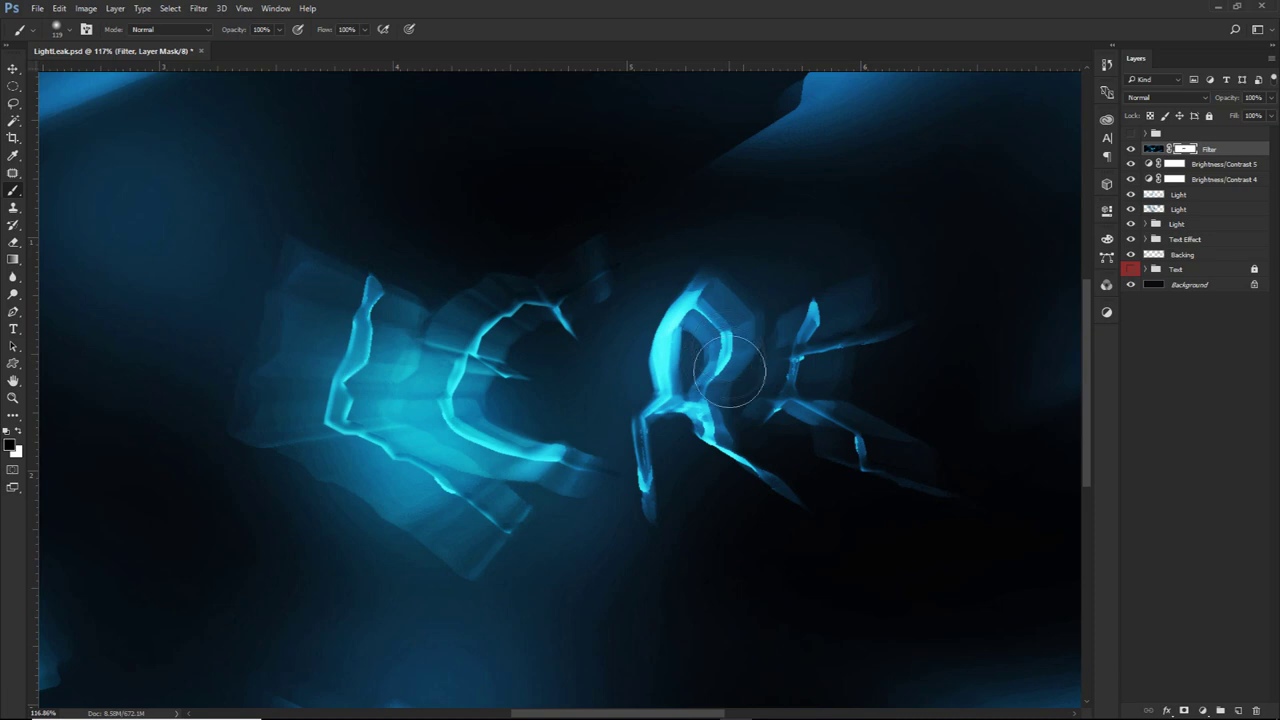
{"action": "mouse_move", "coordinate": [708, 291]}
{"action": "left_mouse_down"}
{"action": "mouse_move", "coordinate": [675, 304]}
{"action": "mouse_move", "coordinate": [668, 421]}
{"action": "left_mouse_up"}
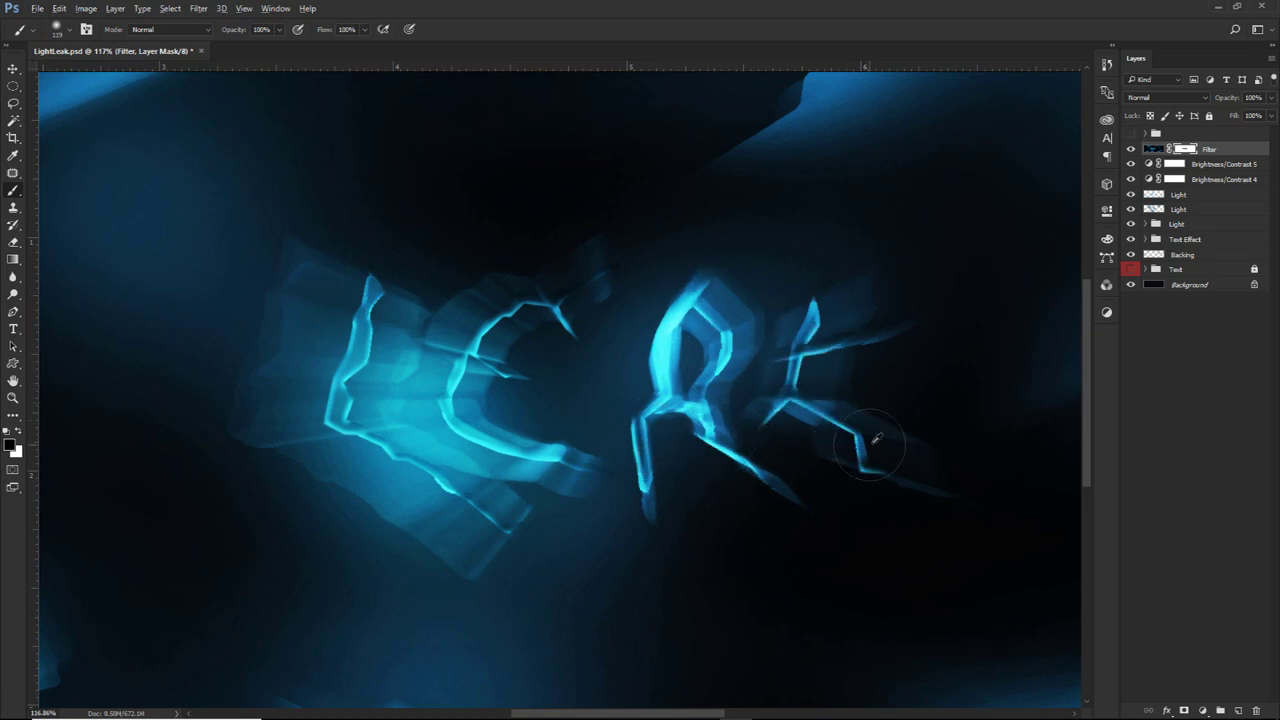
{"action": "scroll", "coordinate": [869, 417], "scroll_direction": "down", "scroll_amount": 4}
{"action": "left_click_drag", "start_coordinate": [484, 433], "coordinate": [784, 301]}
{"action": "left_click_drag", "start_coordinate": [502, 548], "coordinate": [130, 345]}
{"action": "left_click_drag", "start_coordinate": [990, 400], "coordinate": [610, 380]}
{"action": "scroll", "coordinate": [807, 337], "scroll_direction": "down", "scroll_amount": 4}
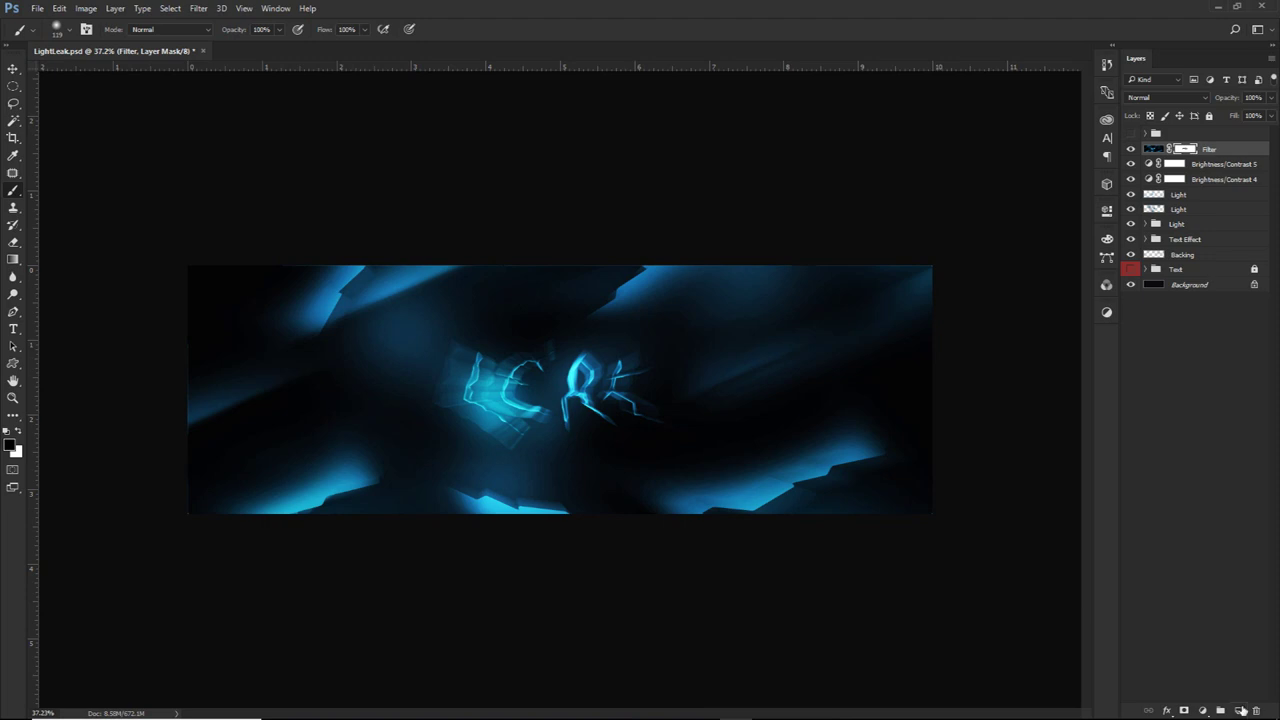
Add a new layer above Filter, show the guides and replace the middle vertical guide with one at the banner's centre
{"action": "left_click", "coordinate": [1240, 710]}
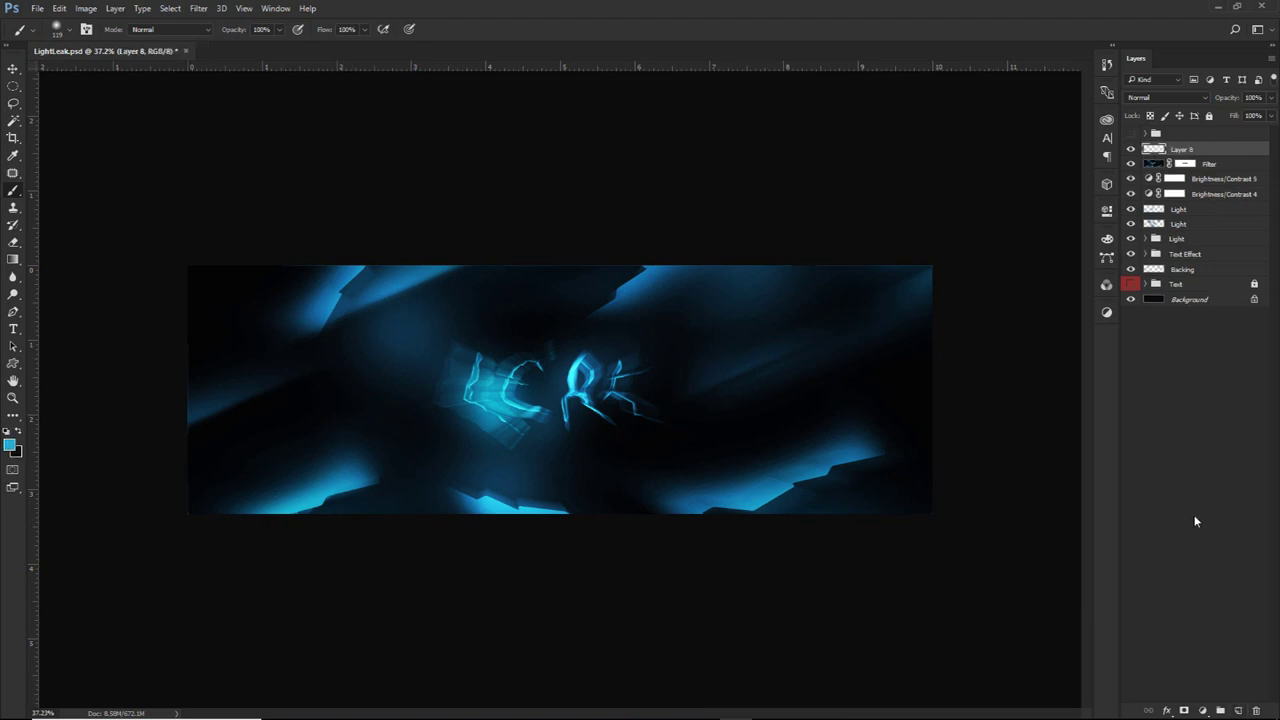
{"action": "key", "text": "ctrl+semicolon"}
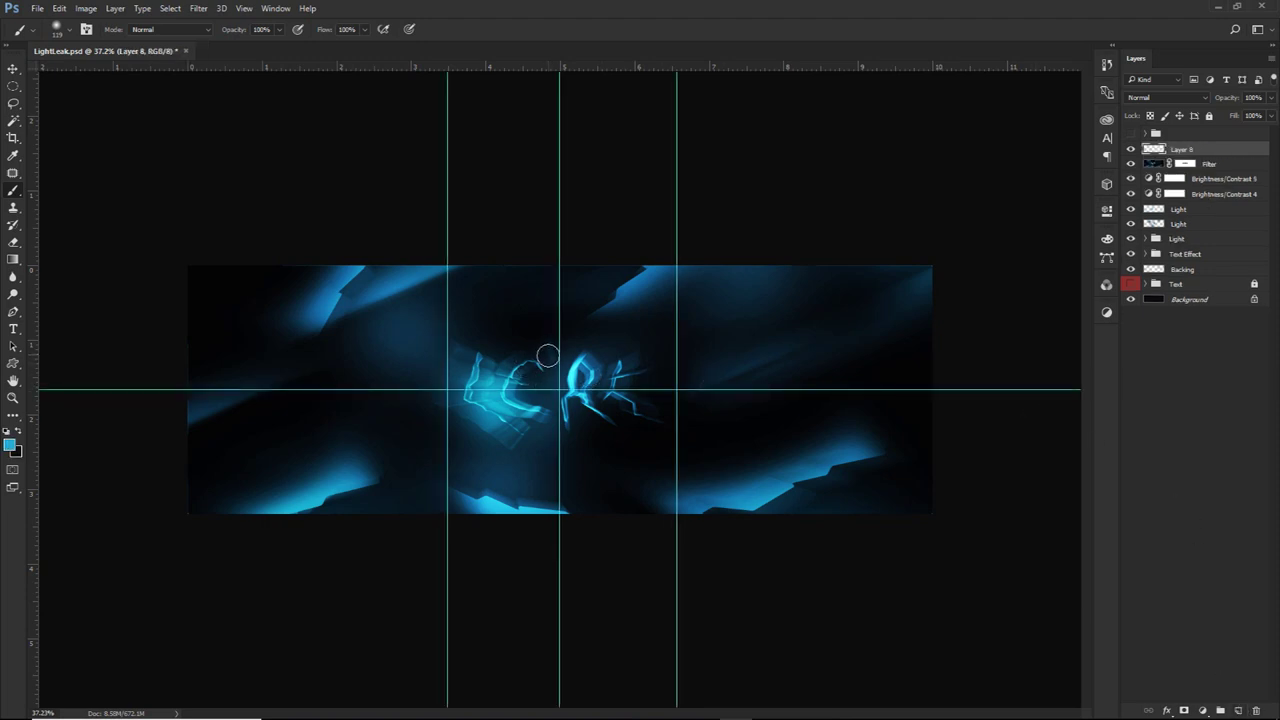
{"action": "left_click_drag", "start_coordinate": [559, 347], "coordinate": [5, 307]}
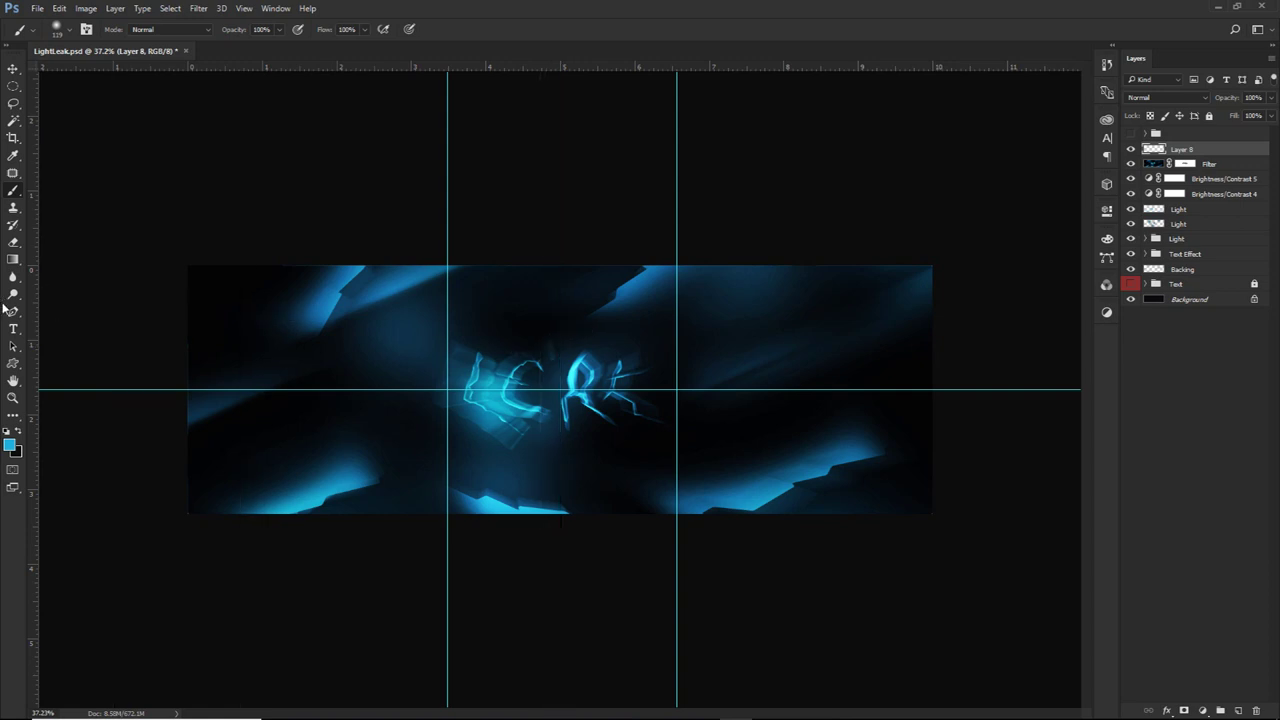
{"action": "key", "text": "ctrl+r"}
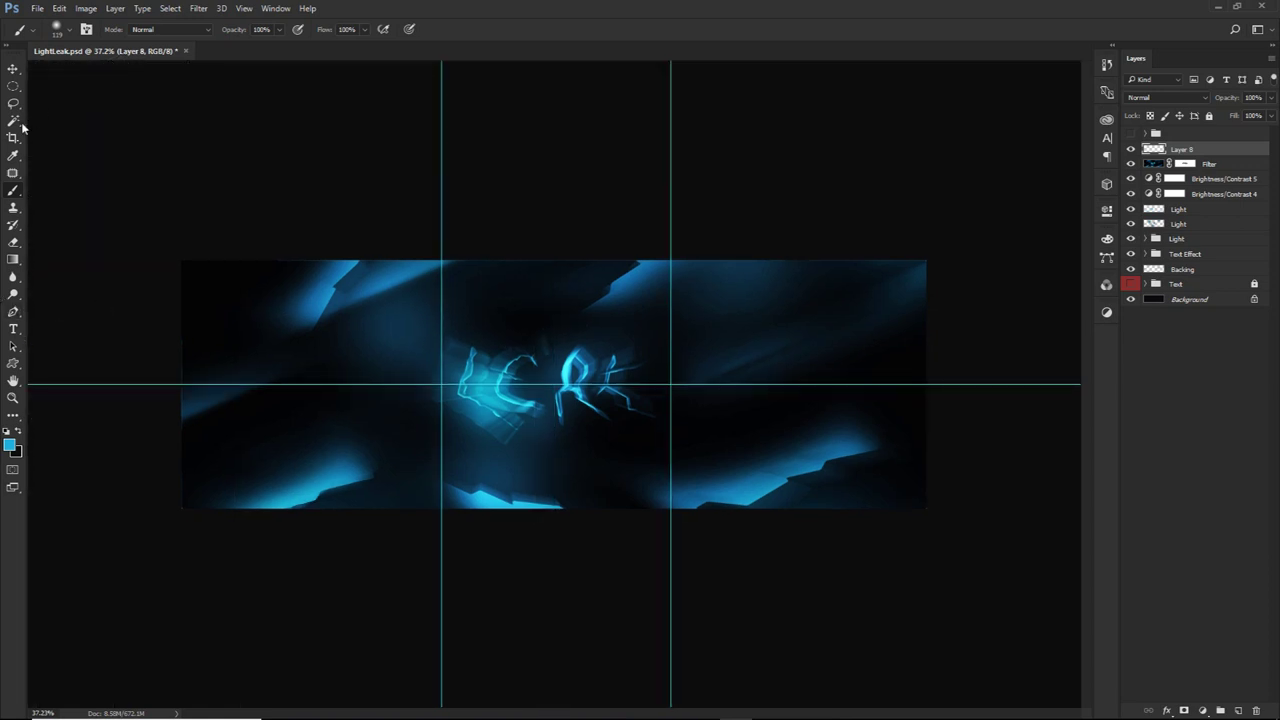
{"action": "key", "text": "ctrl+r"}
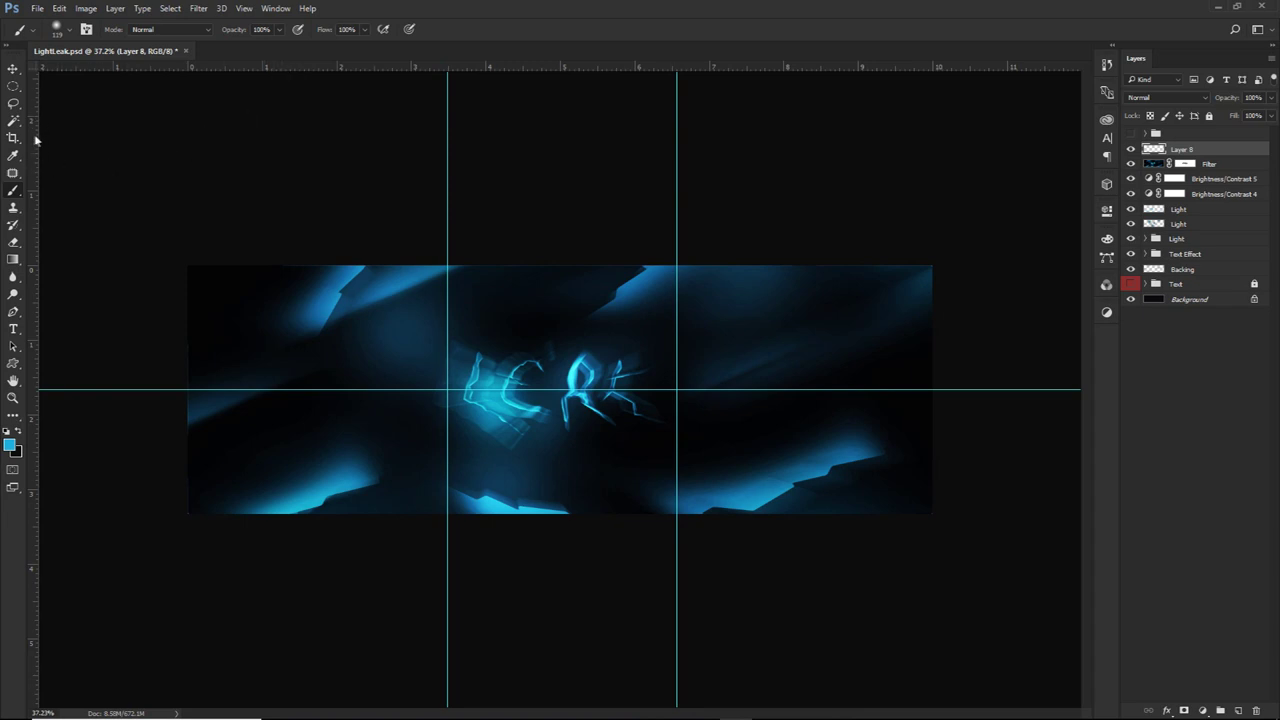
{"action": "left_click_drag", "start_coordinate": [34, 140], "coordinate": [561, 293]}
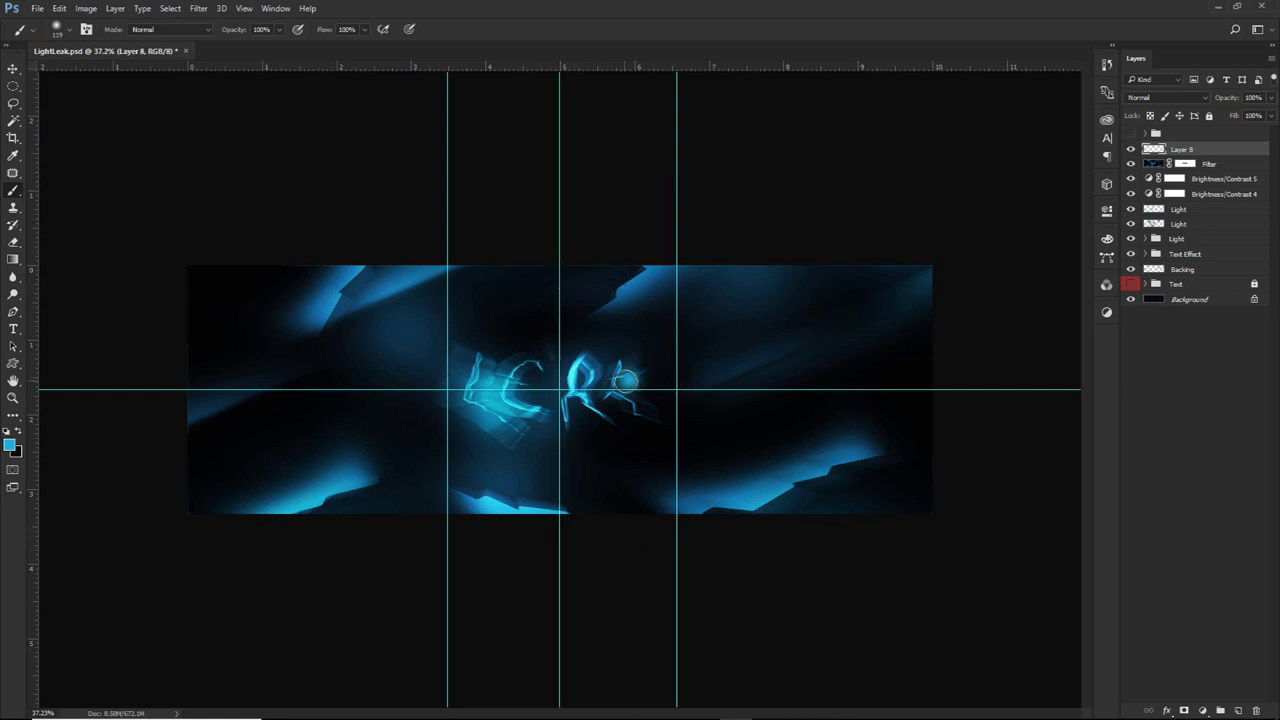
{"action": "left_click_drag", "start_coordinate": [625, 380], "coordinate": [649, 381]}
{"action": "key", "text": "ctrl+z"}
Make a large circular selection centred on the guide intersection, extending beyond the banner's top and bottom edges
{"action": "right_click", "coordinate": [13, 86]}
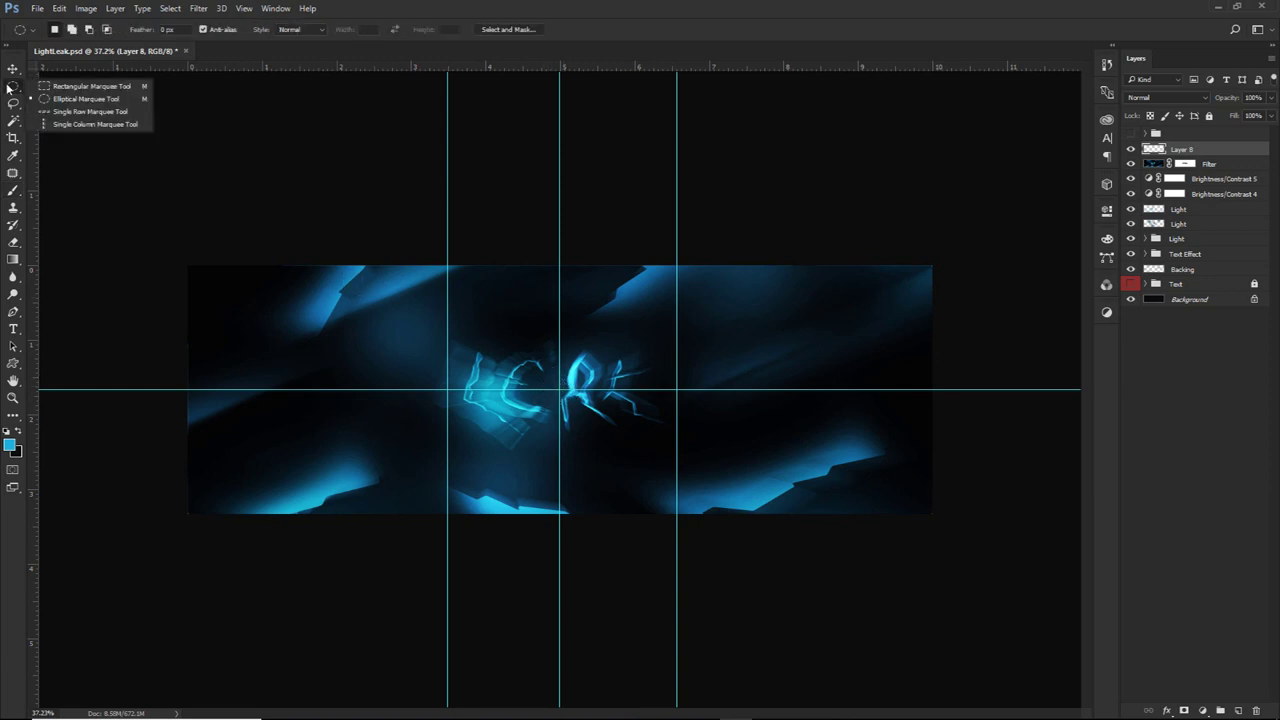
{"action": "left_click", "coordinate": [79, 100]}
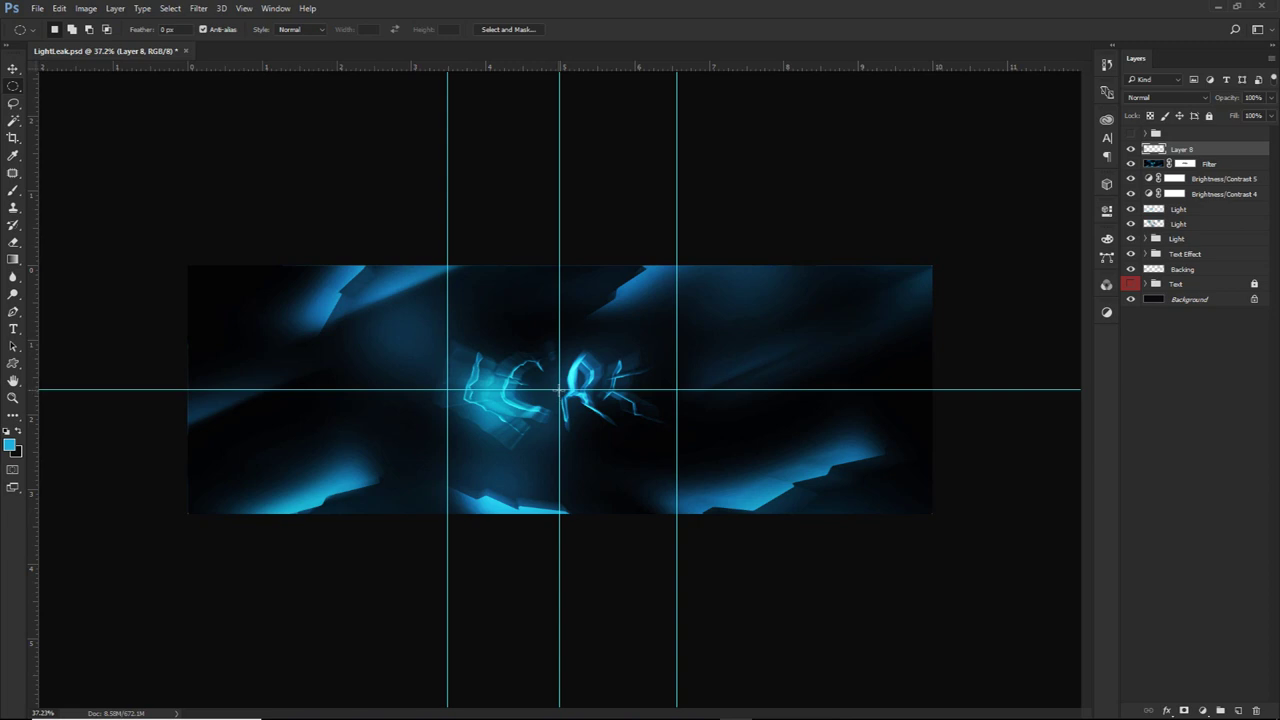
{"action": "left_click_drag", "start_coordinate": [559, 389], "coordinate": [849, 576]}
Paint a soft cyan glow along the inside edge of the circular selection on Layer 8, then deselect and hide the guides
{"action": "key", "text": "b"}
{"action": "mouse_move", "coordinate": [441, 325]}
{"action": "left_mouse_down"}
{"action": "mouse_move", "coordinate": [548, 325]}
{"action": "mouse_move", "coordinate": [527, 325]}
{"action": "left_mouse_up"}
{"action": "mouse_move", "coordinate": [206, 451]}
{"action": "left_mouse_down"}
{"action": "mouse_move", "coordinate": [333, 567]}
{"action": "mouse_move", "coordinate": [246, 423]}
{"action": "mouse_move", "coordinate": [392, 628]}
{"action": "left_mouse_up"}
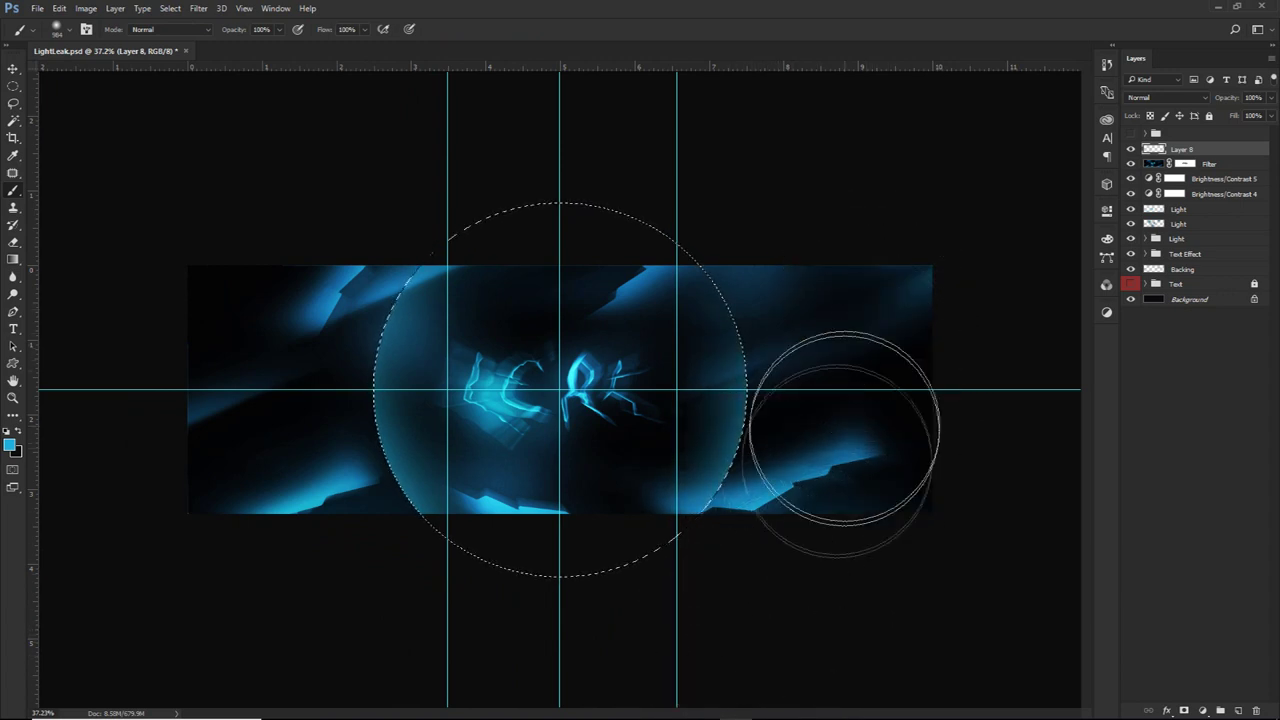
{"action": "key", "text": "ctrl+d"}
{"action": "key", "text": "v"}
{"action": "key", "text": "ctrl+semicolon"}
Try Layer 8 beneath Brightness/Contrast 4 with the Filter layer hidden, then show Filter again and return Layer 8 above it
{"action": "scroll", "coordinate": [592, 380], "scroll_direction": "up", "scroll_amount": 2, "text": "alt"}
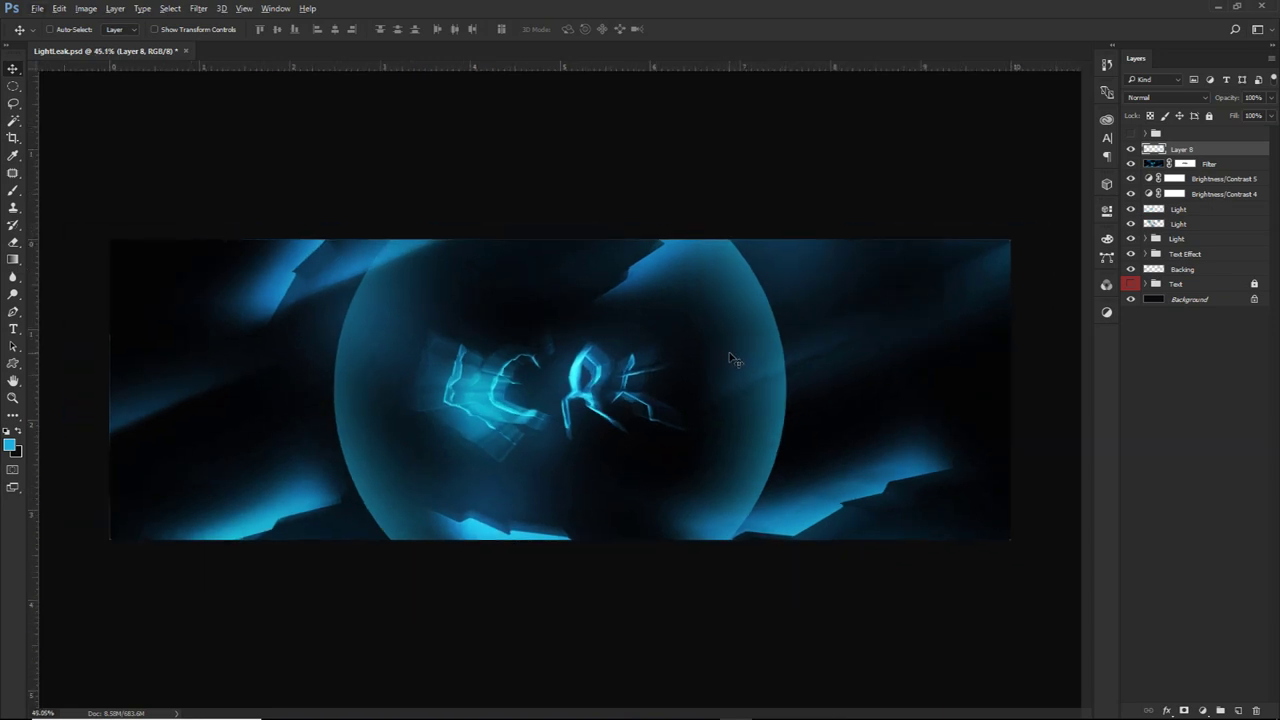
{"action": "scroll", "coordinate": [777, 490], "scroll_direction": "up", "scroll_amount": 4, "text": "alt"}
{"action": "left_click_drag", "start_coordinate": [1185, 150], "coordinate": [1188, 198]}
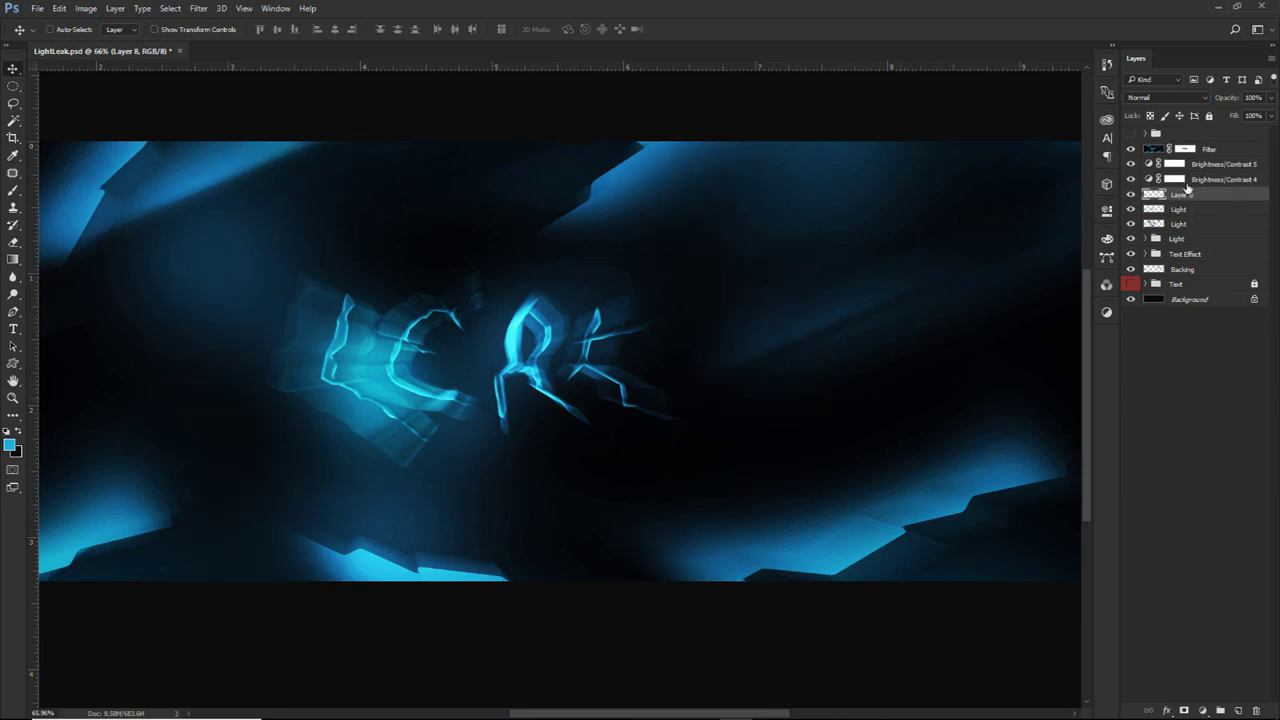
{"action": "left_click", "coordinate": [1130, 148]}
{"action": "left_click", "coordinate": [1130, 148]}
{"action": "left_click", "coordinate": [1130, 148]}
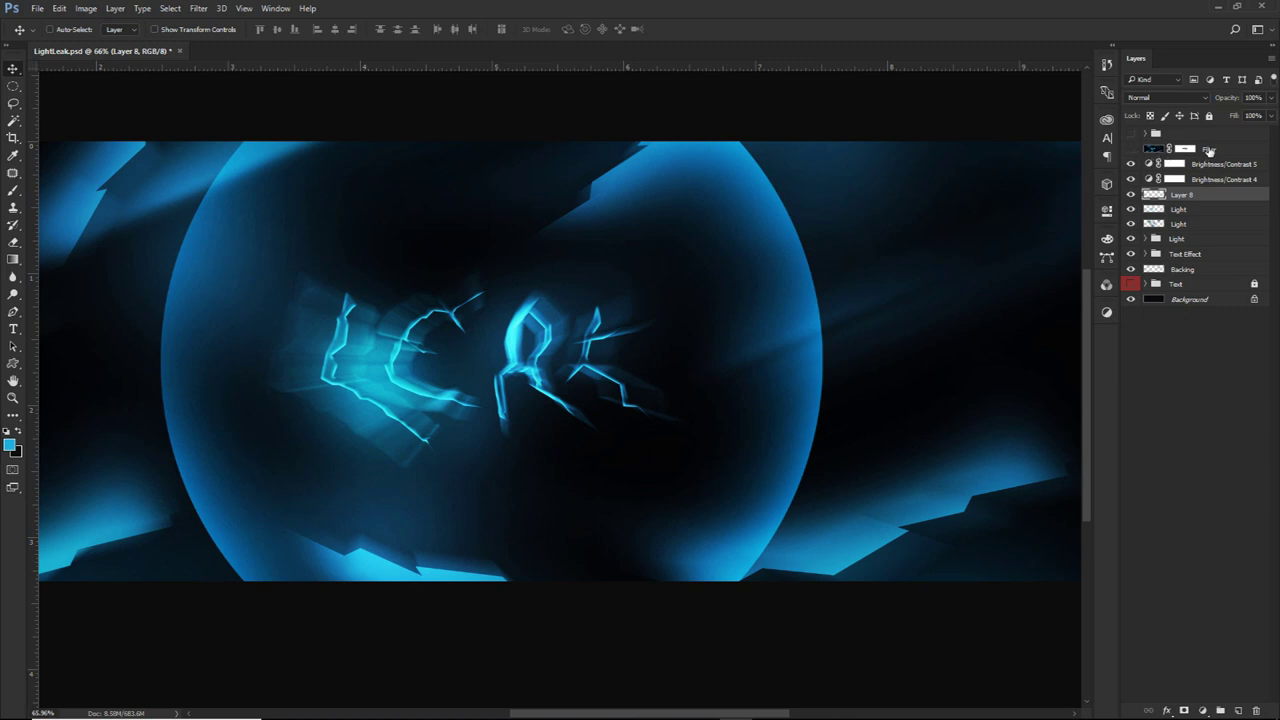
{"action": "left_click", "coordinate": [1209, 150]}
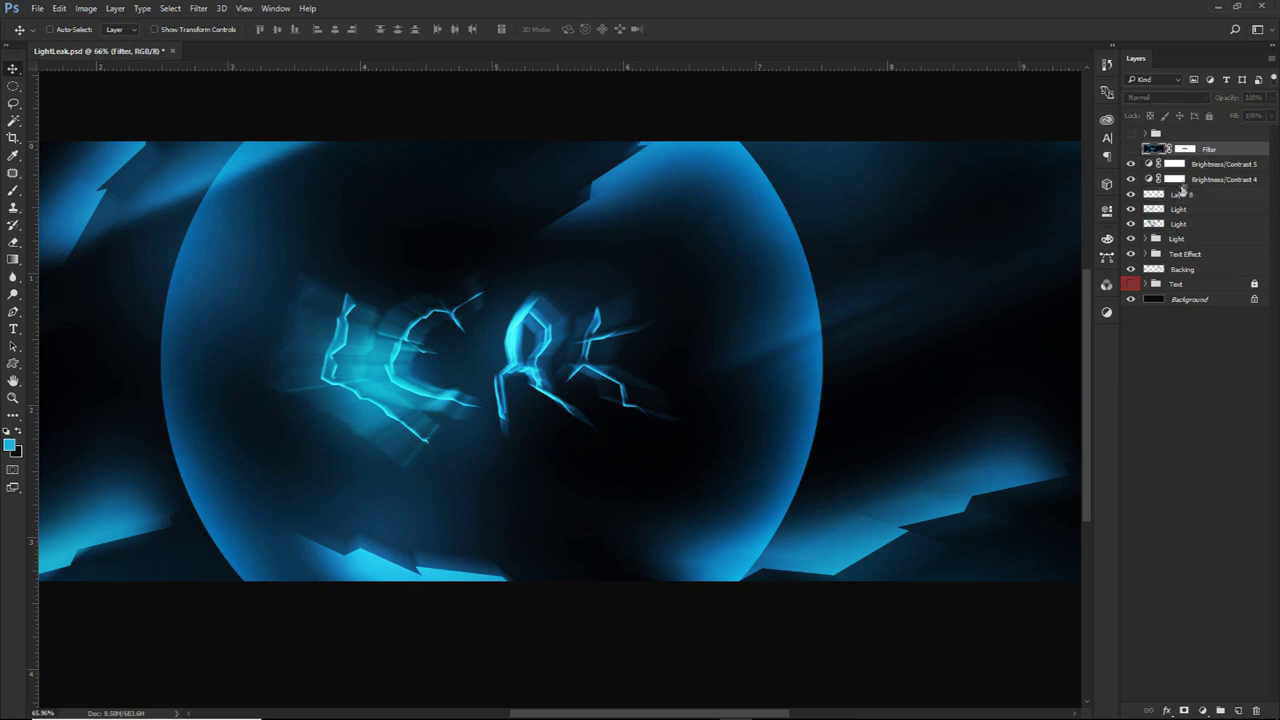
{"action": "left_click", "coordinate": [1131, 150]}
{"action": "left_click_drag", "start_coordinate": [1192, 196], "coordinate": [1192, 143]}
Shift the hue of Layer 8's circle by +5 with Hue/Saturation
{"action": "key", "text": "ctrl+u"}
{"action": "left_click_drag", "start_coordinate": [988, 268], "coordinate": [992, 272]}
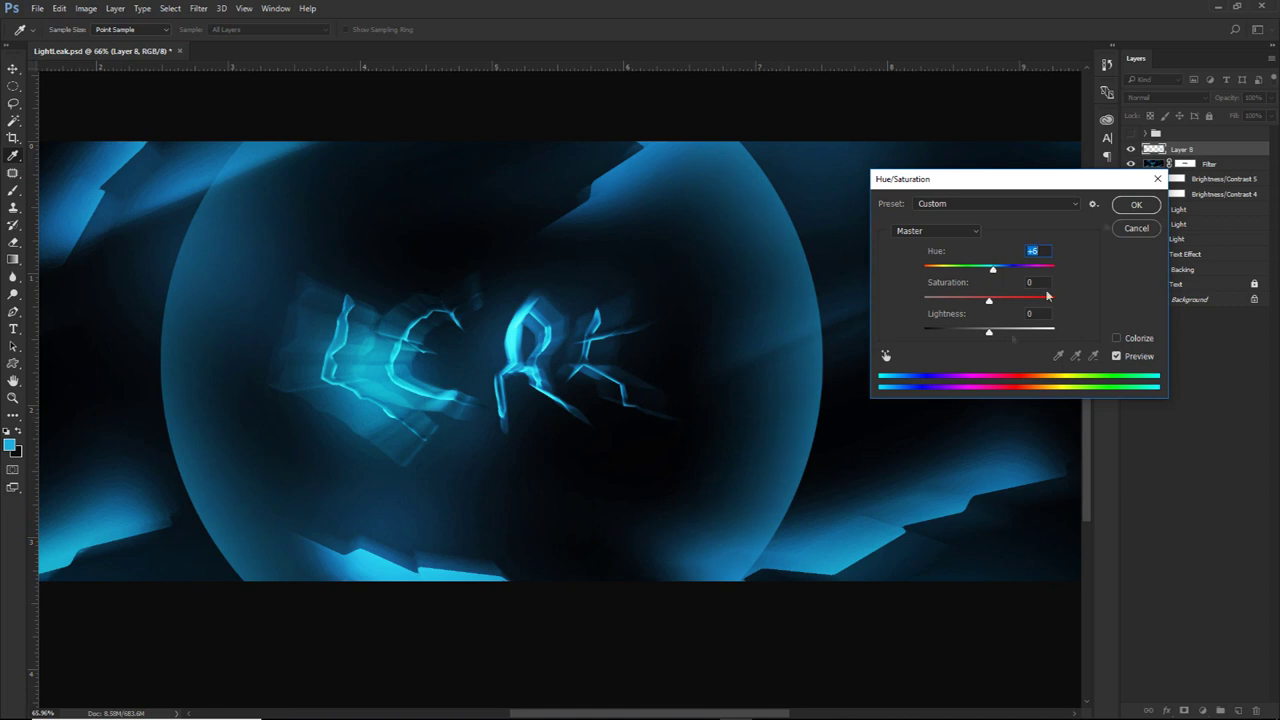
{"action": "left_click", "coordinate": [1136, 204]}
Duplicate Layer 8 three times with each copy offset slightly to the left, and merge all four circle layers into one
{"action": "left_click_drag", "start_coordinate": [857, 449], "coordinate": [891, 446]}
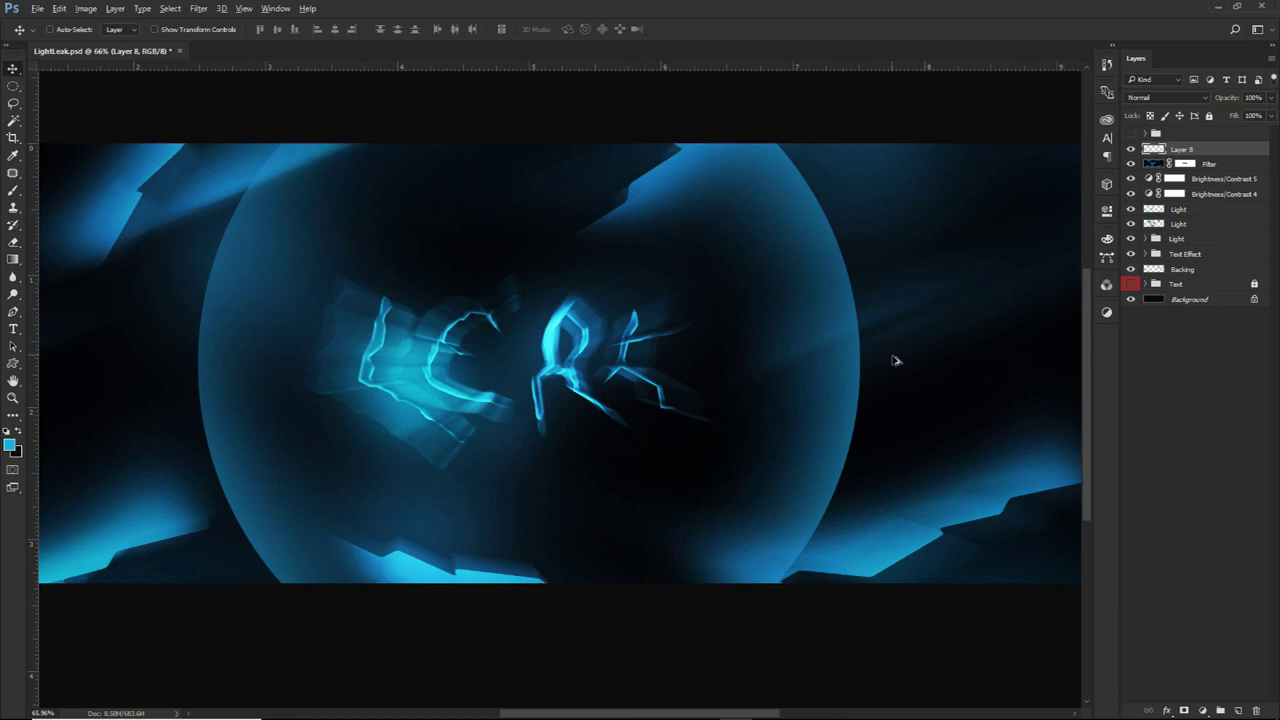
{"action": "left_click_drag", "start_coordinate": [937, 378], "coordinate": [910, 382]}
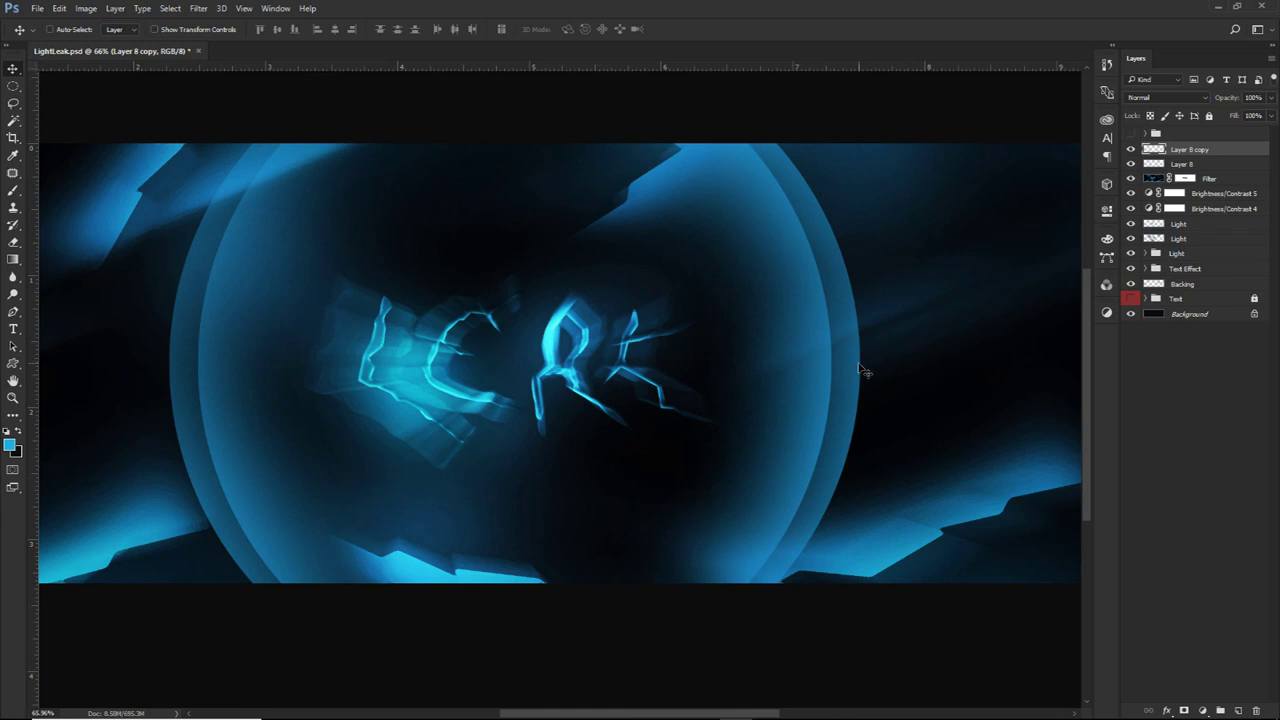
{"action": "left_click_drag", "start_coordinate": [843, 374], "coordinate": [842, 380]}
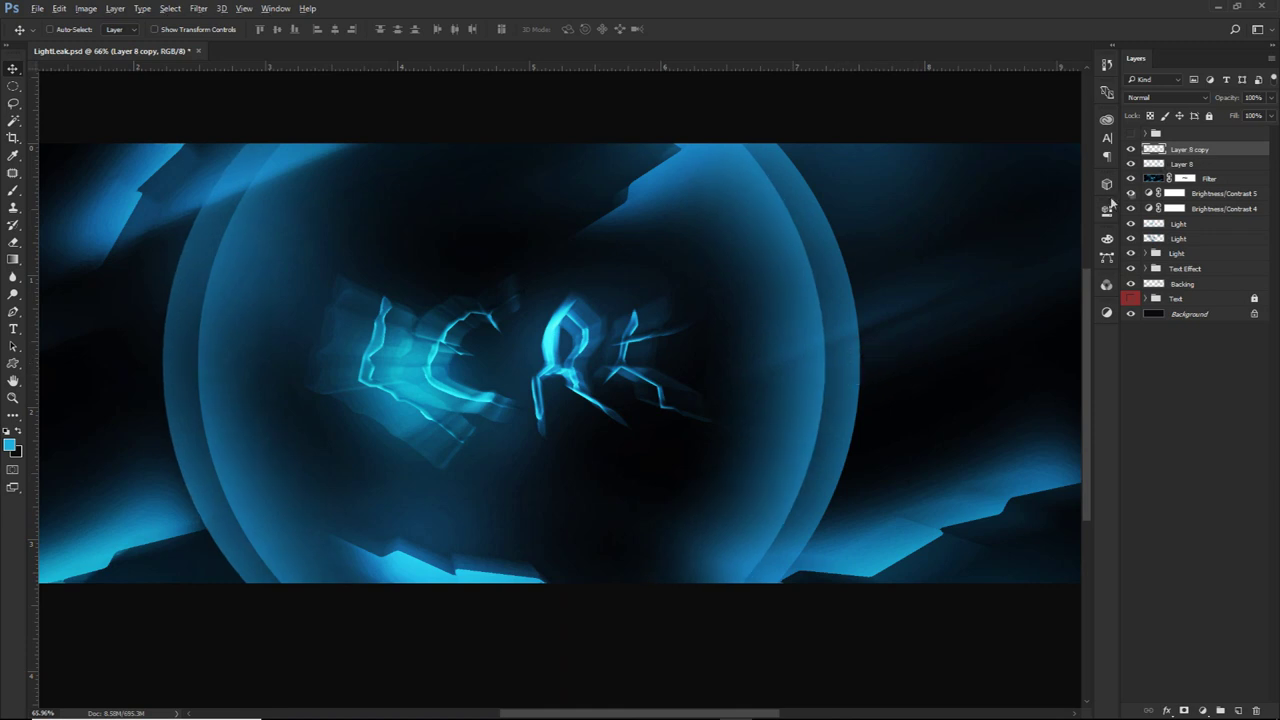
{"action": "left_click_drag", "start_coordinate": [880, 385], "coordinate": [841, 365]}
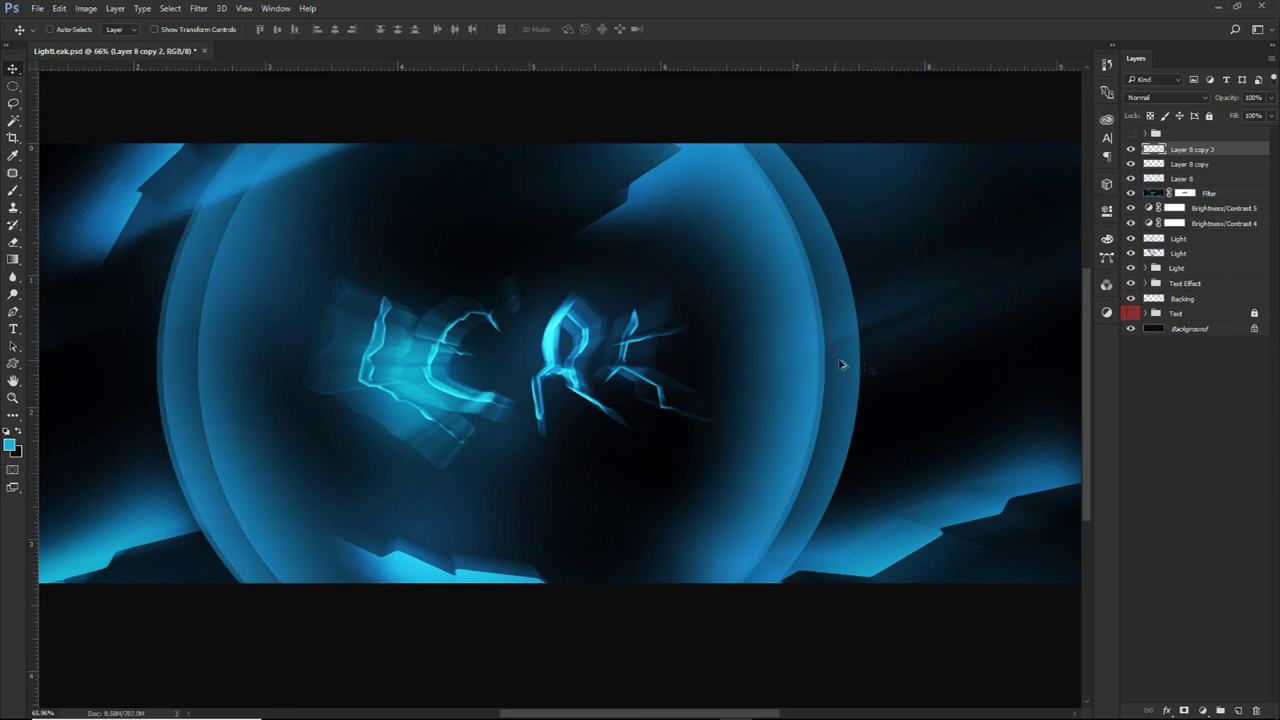
{"action": "left_click_drag", "start_coordinate": [922, 383], "coordinate": [945, 360]}
{"action": "scroll", "coordinate": [768, 352], "scroll_direction": "down", "scroll_amount": 2}
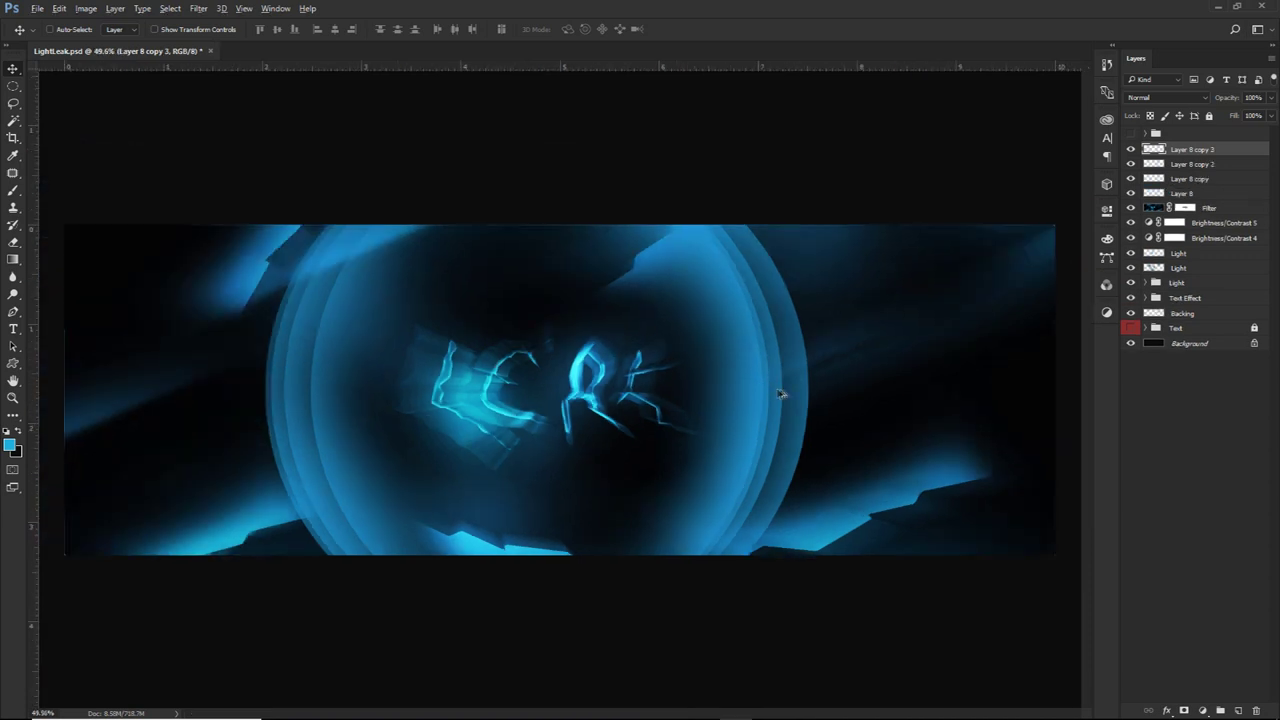
{"action": "left_click", "coordinate": [1196, 193], "text": "shift"}
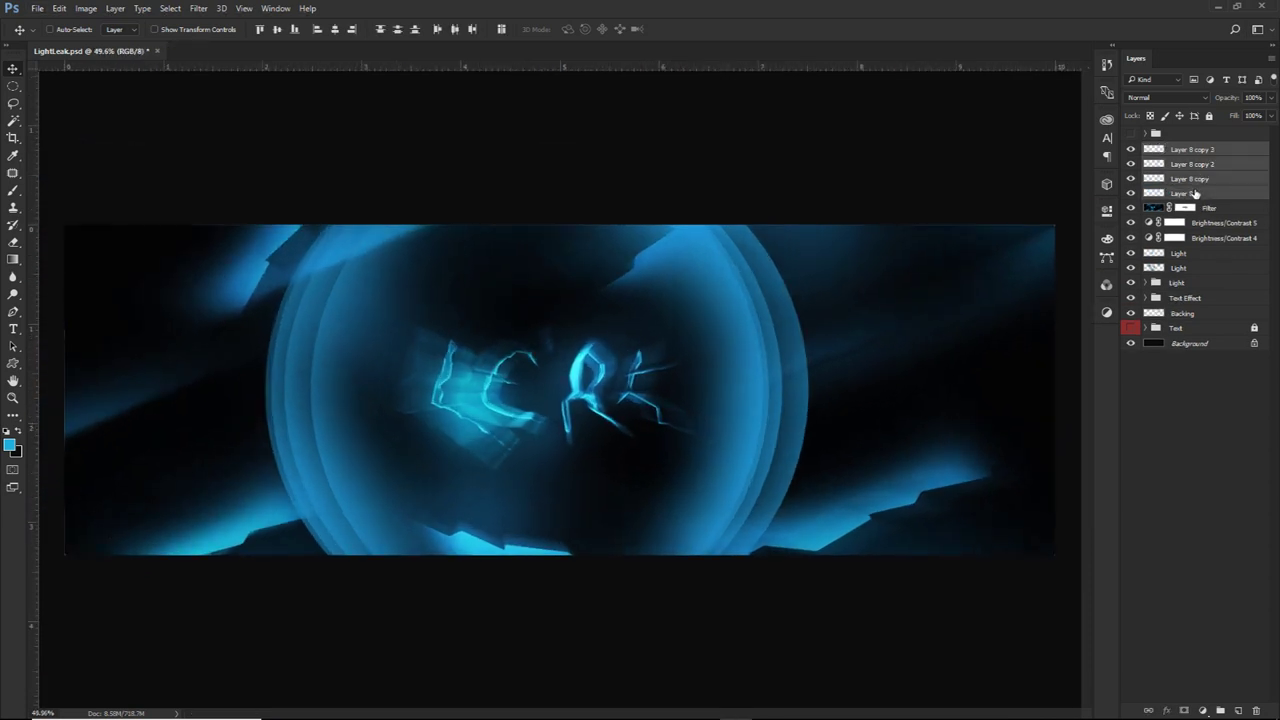
{"action": "key", "text": "ctrl+e"}
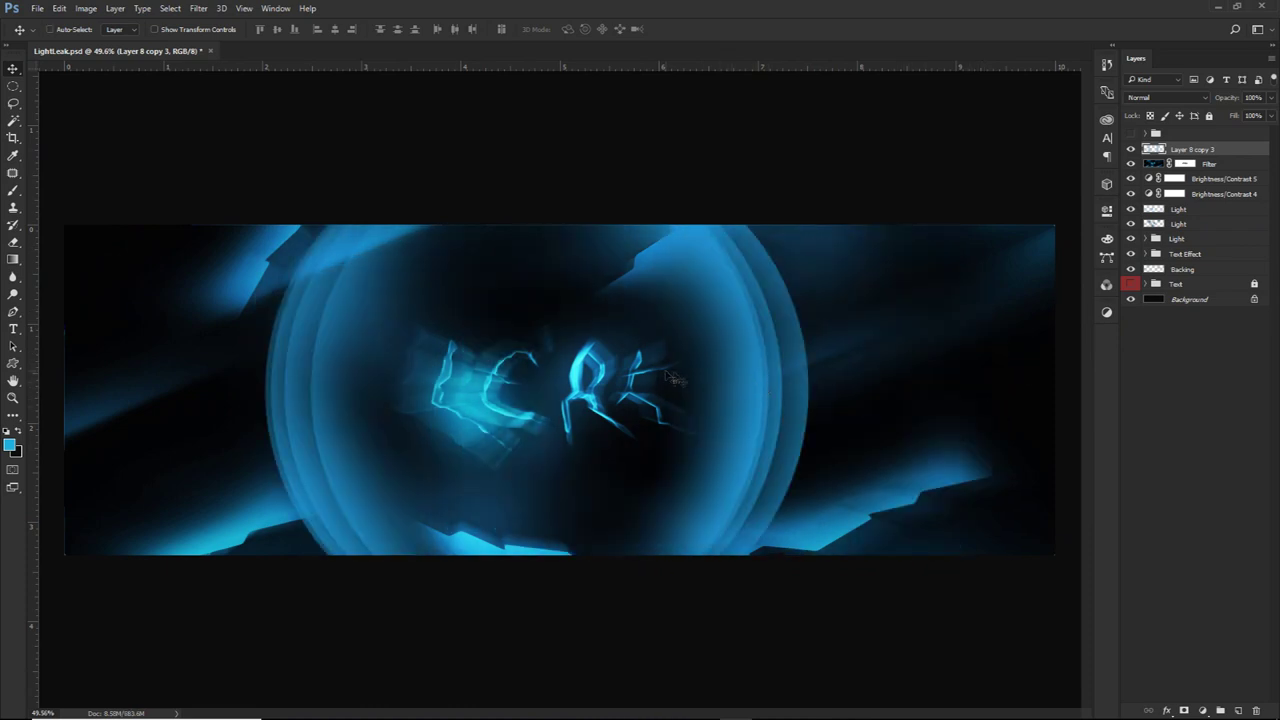
Erase the lower-left and upper-right parts of the merged rings with a large soft eraser
{"action": "key", "text": "e"}
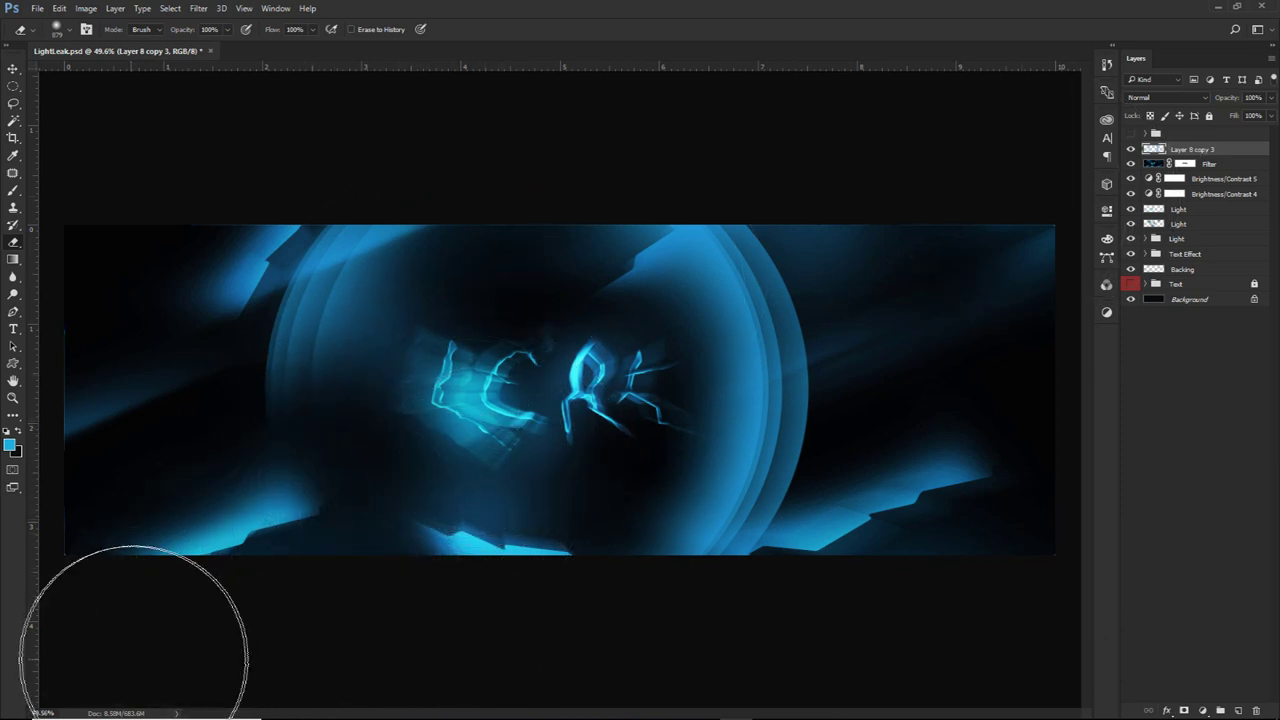
{"action": "mouse_move", "coordinate": [526, 354]}
{"action": "left_mouse_down"}
{"action": "mouse_move", "coordinate": [517, 386]}
{"action": "mouse_move", "coordinate": [537, 354]}
{"action": "mouse_move", "coordinate": [762, 264]}
{"action": "left_mouse_up"}
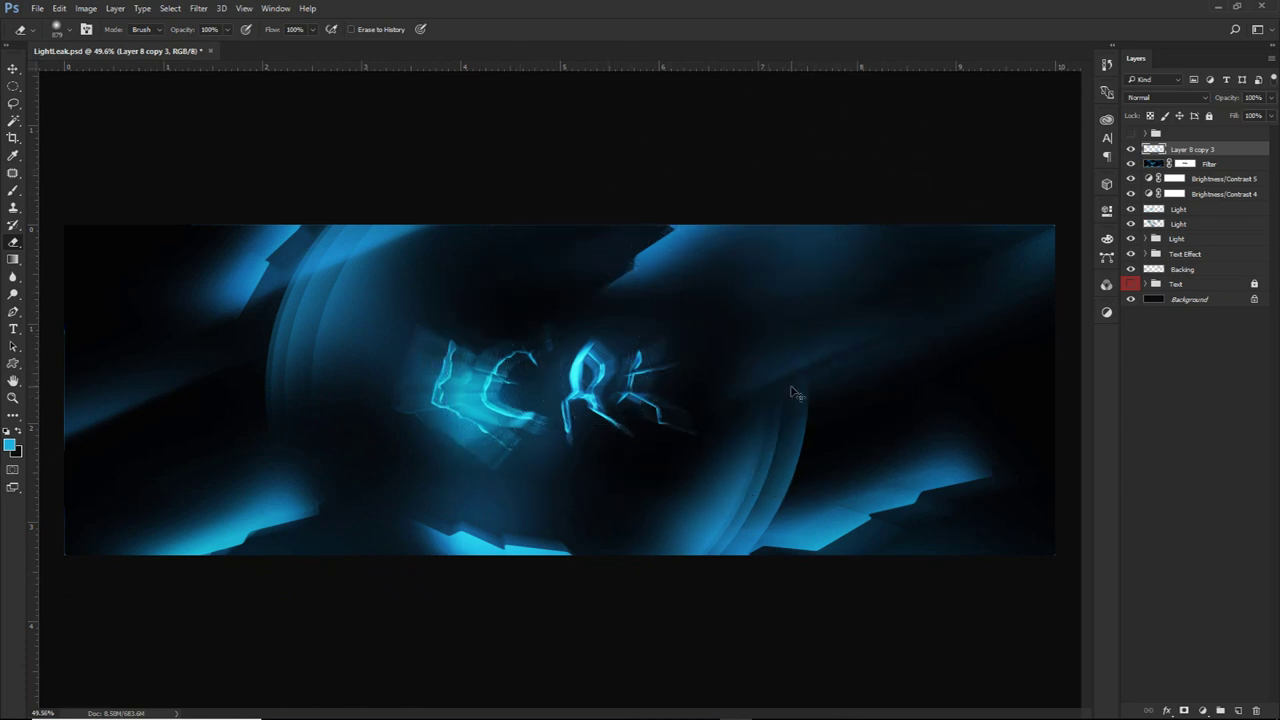
{"action": "key", "text": "v"}
{"action": "scroll", "coordinate": [782, 406], "scroll_direction": "down", "scroll_amount": 1}
{"action": "scroll", "coordinate": [729, 423], "scroll_direction": "down", "scroll_amount": 1}
{"action": "scroll", "coordinate": [686, 429], "scroll_direction": "up", "scroll_amount": 2}
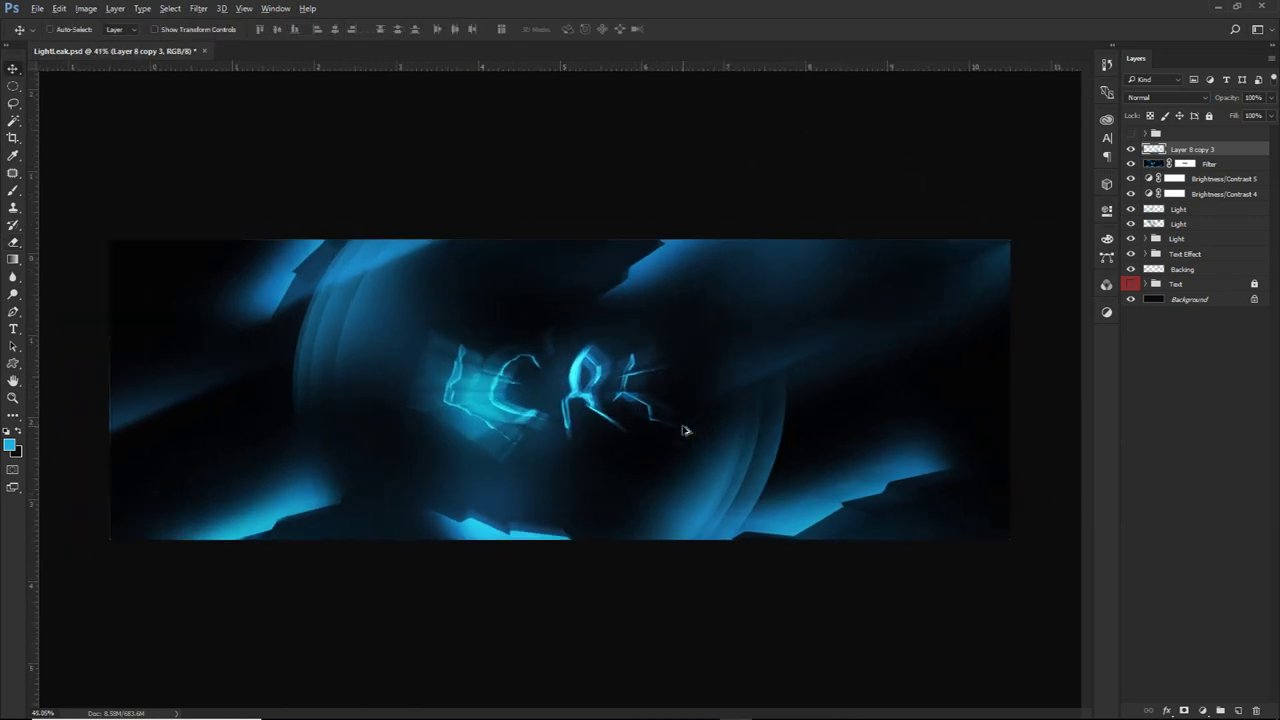
Duplicate the light rings twice, placing one copy toward the banner's right edge and the other toward its left side
{"action": "scroll", "coordinate": [677, 431], "scroll_direction": "up", "scroll_amount": 1}
{"action": "scroll", "coordinate": [676, 432], "scroll_direction": "down", "scroll_amount": 1}
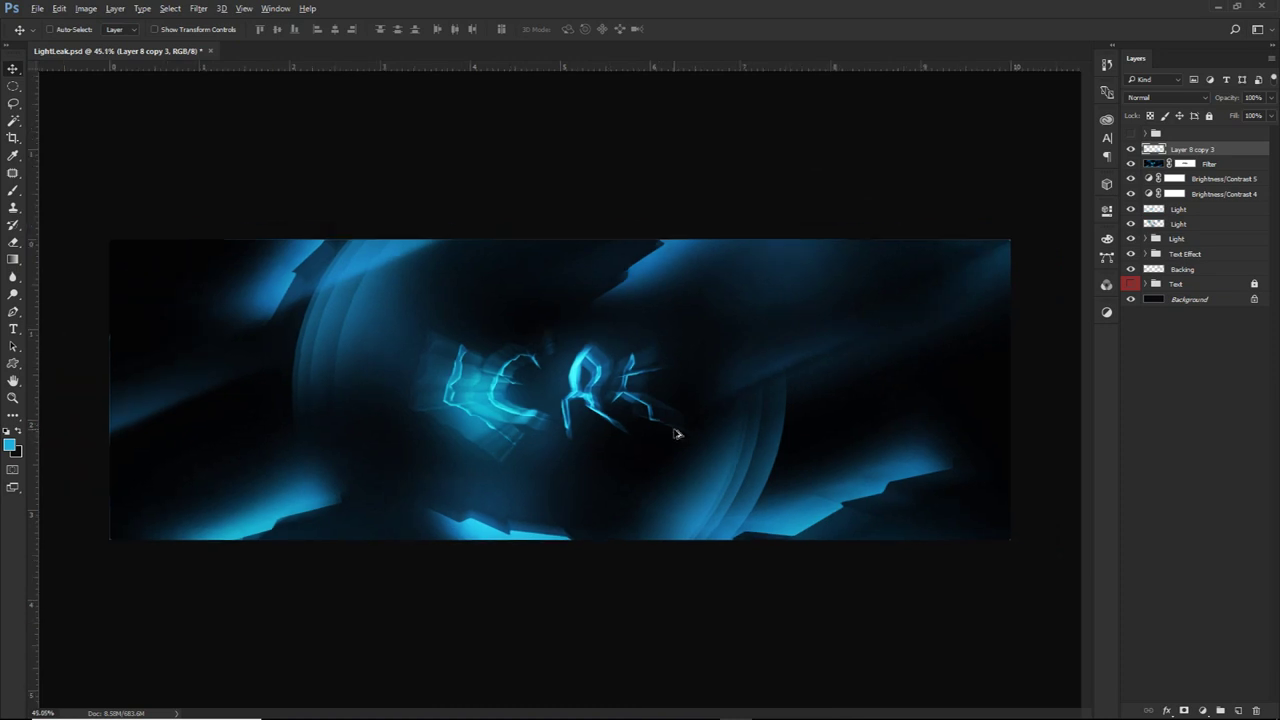
{"action": "mouse_move", "coordinate": [450, 417]}
{"action": "left_mouse_down"}
{"action": "mouse_move", "coordinate": [678, 414]}
{"action": "mouse_move", "coordinate": [678, 401]}
{"action": "left_mouse_up"}
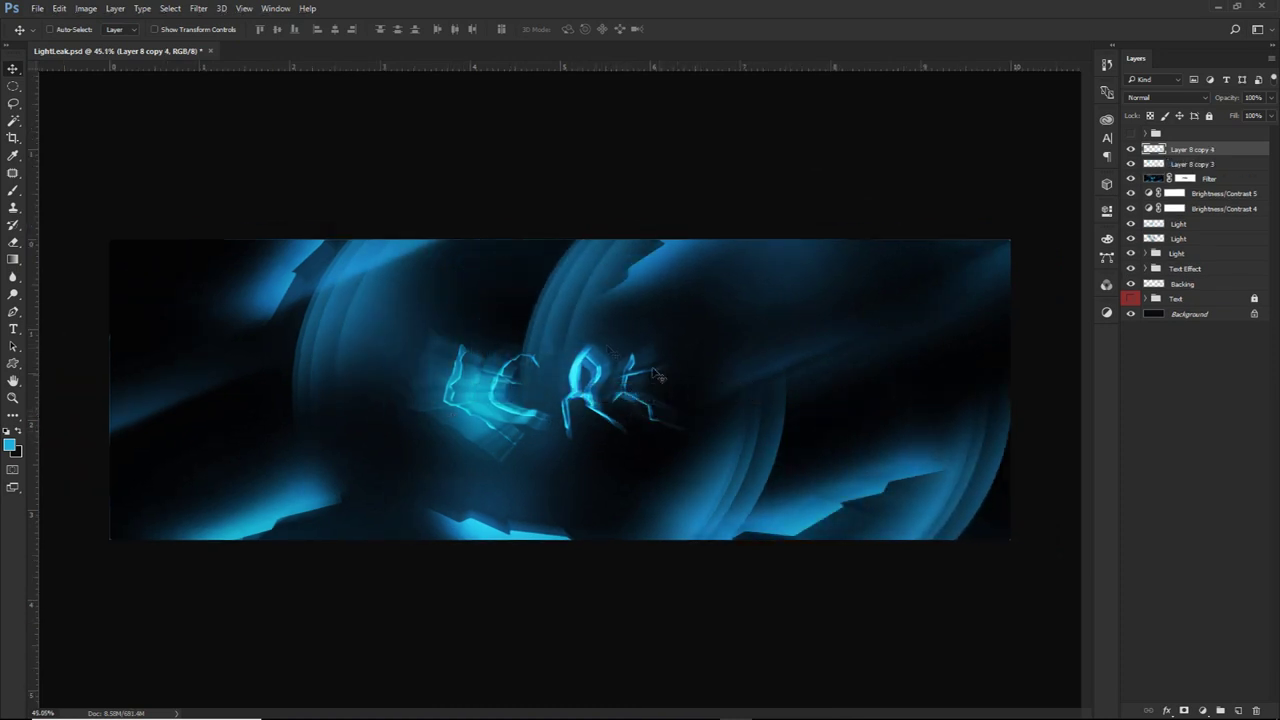
{"action": "left_click_drag", "start_coordinate": [566, 408], "coordinate": [622, 447]}
{"action": "mouse_move", "coordinate": [898, 403]}
{"action": "left_mouse_down"}
{"action": "mouse_move", "coordinate": [391, 404]}
{"action": "mouse_move", "coordinate": [415, 398]}
{"action": "left_mouse_up"}
{"action": "key", "text": "ctrl+j"}
{"action": "key", "text": "e"}
{"action": "scroll", "coordinate": [695, 408], "scroll_direction": "down", "scroll_amount": 1}
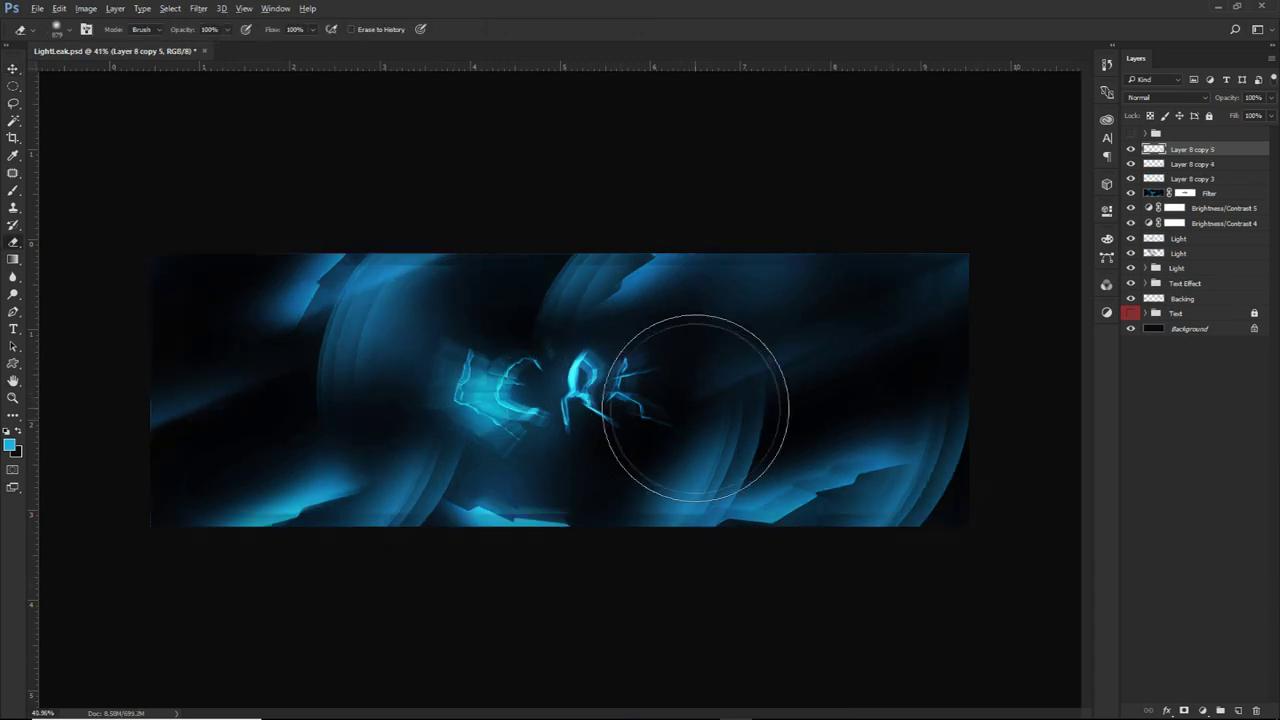
Nudge the left ring copy slightly down and right, and merge the three ring layers into one
{"action": "key", "text": "v"}
{"action": "mouse_move", "coordinate": [498, 413]}
{"action": "left_mouse_down"}
{"action": "mouse_move", "coordinate": [510, 413]}
{"action": "mouse_move", "coordinate": [525, 465]}
{"action": "mouse_move", "coordinate": [613, 448]}
{"action": "mouse_move", "coordinate": [581, 516]}
{"action": "mouse_move", "coordinate": [552, 432]}
{"action": "mouse_move", "coordinate": [522, 431]}
{"action": "left_mouse_up"}
{"action": "left_click", "coordinate": [1196, 178], "text": "shift"}
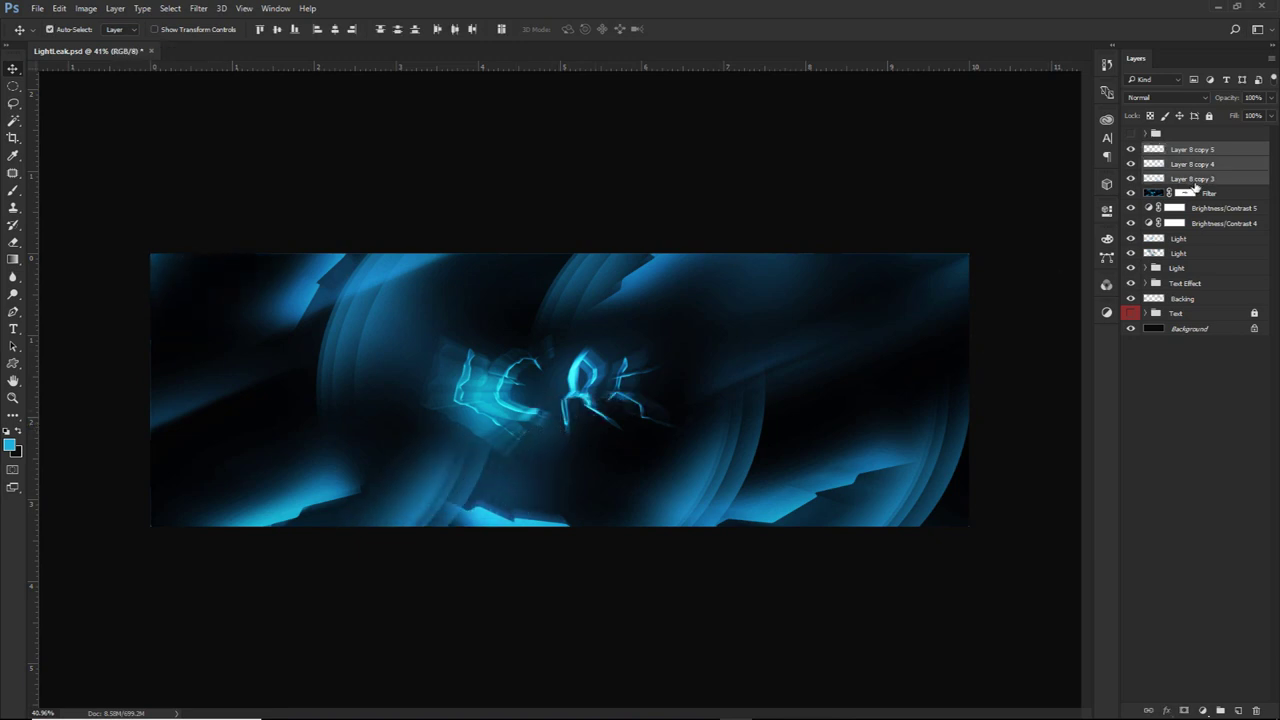
{"action": "key", "text": "ctrl+e"}
{"action": "key", "text": "ctrl+u"}
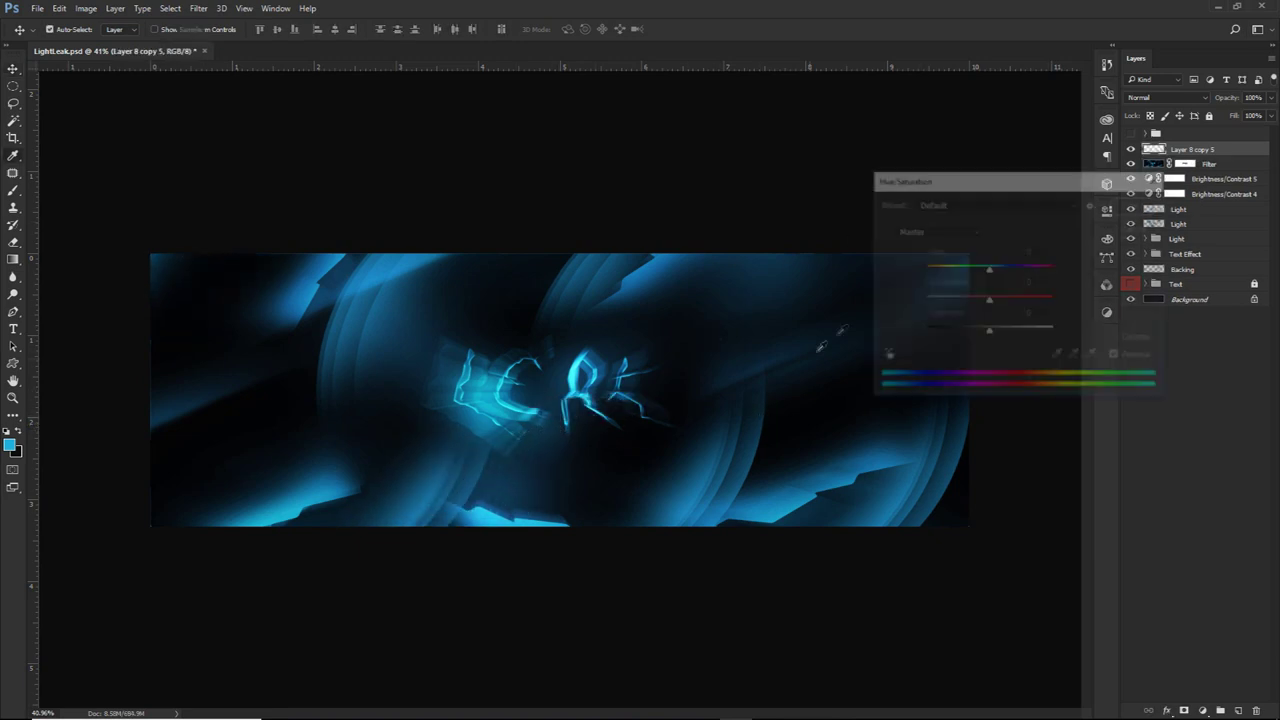
{"action": "left_click_drag", "start_coordinate": [963, 272], "coordinate": [933, 272]}
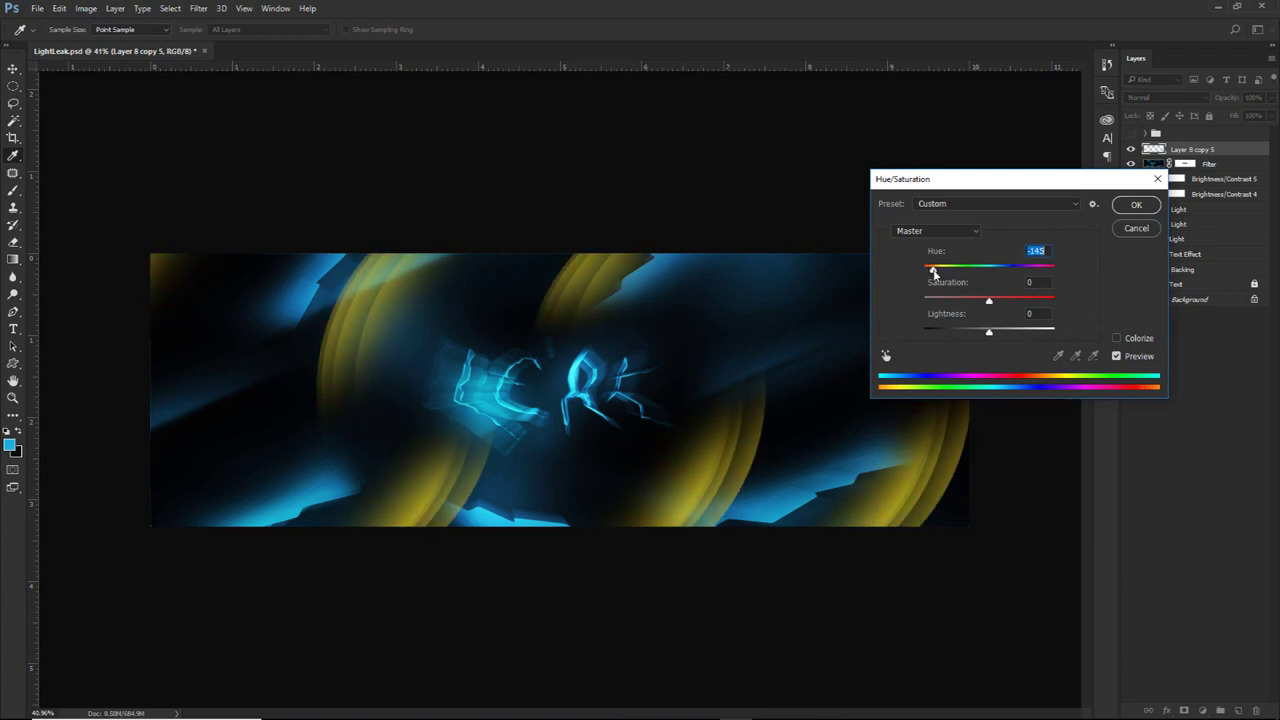
{"action": "left_click", "coordinate": [1136, 228]}
Fade parts of the merged rings with the large soft eraser
{"action": "key", "text": "e"}
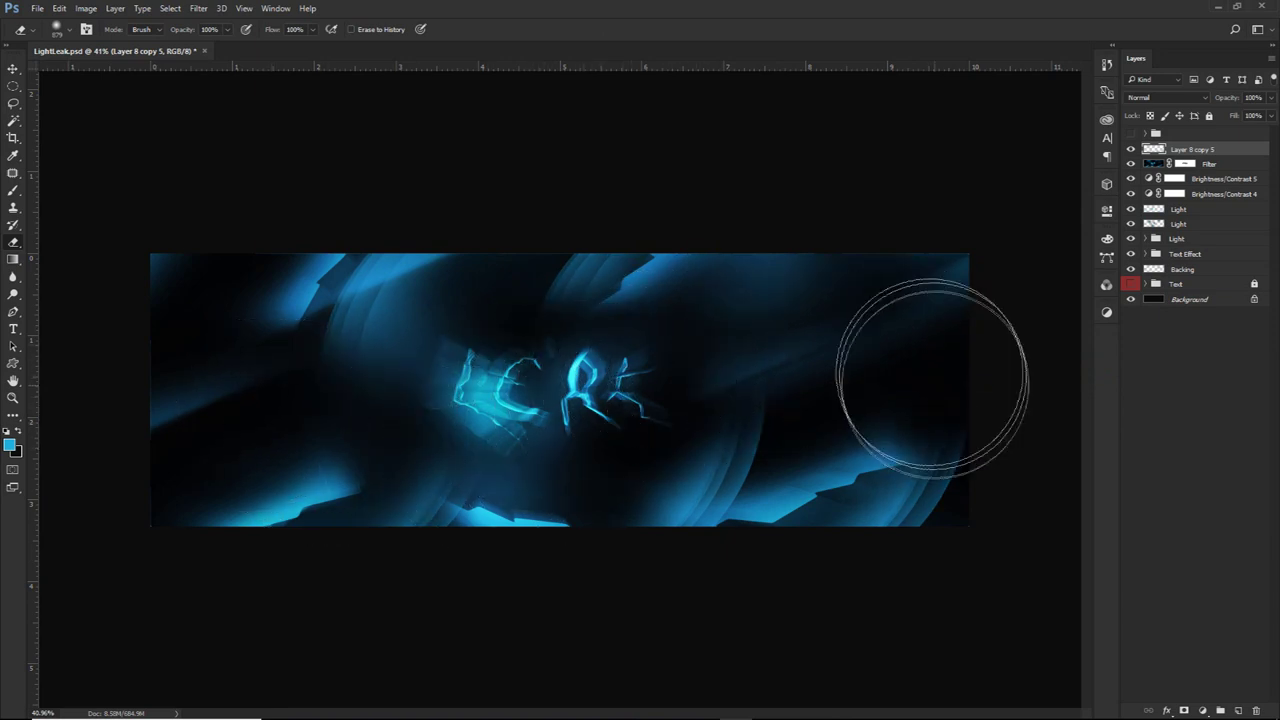
{"action": "scroll", "coordinate": [710, 391], "scroll_direction": "up", "scroll_amount": 1}
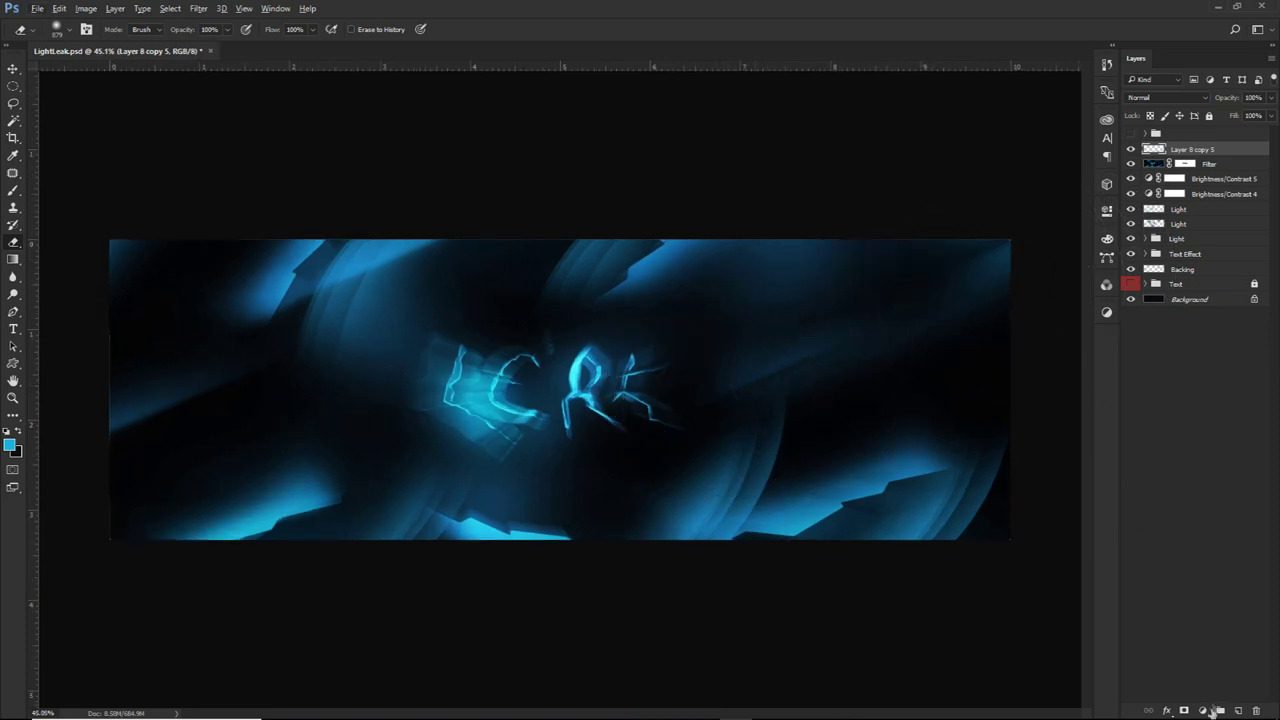
Duplicate the merged rings layer, naming the upper copy Bluie and the lower one Black
{"action": "key", "text": "ctrl+j"}
{"action": "double_click", "coordinate": [1193, 150]}
{"action": "type", "text": "Blue"}
{"action": "key", "text": "Return"}
{"action": "double_click", "coordinate": [1190, 163]}
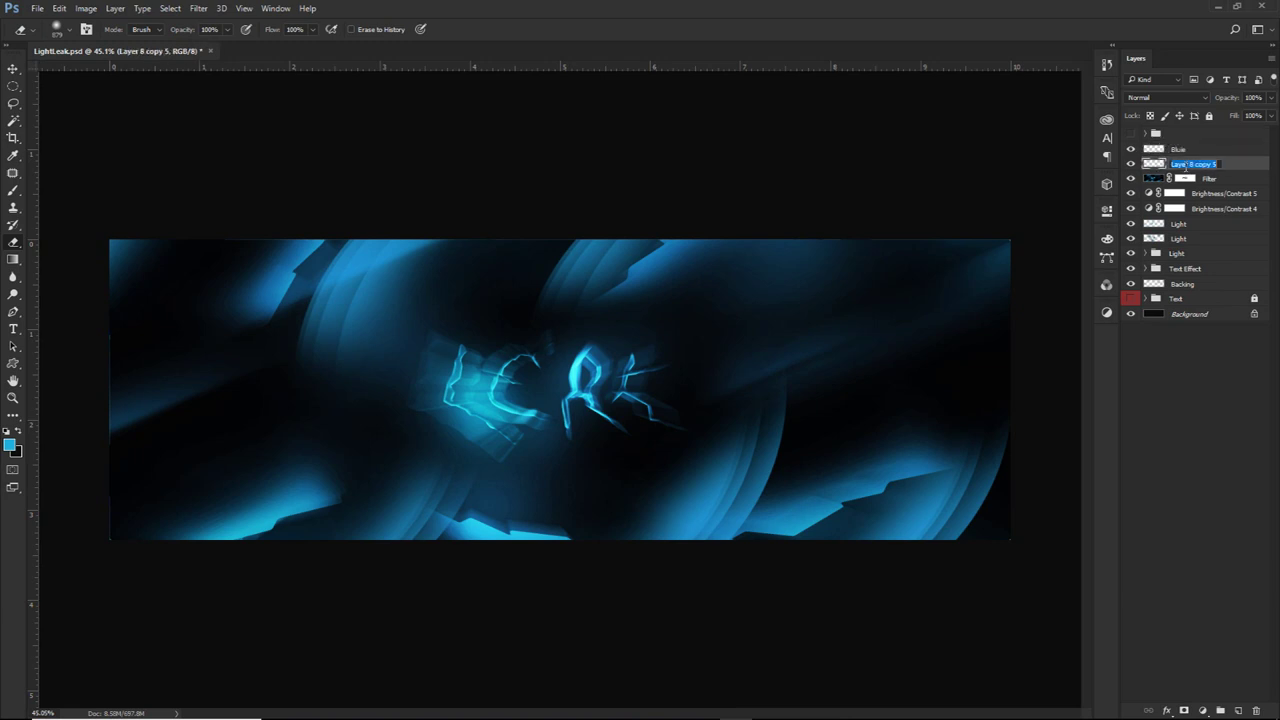
{"action": "type", "text": "Black"}
{"action": "key", "text": "Return"}
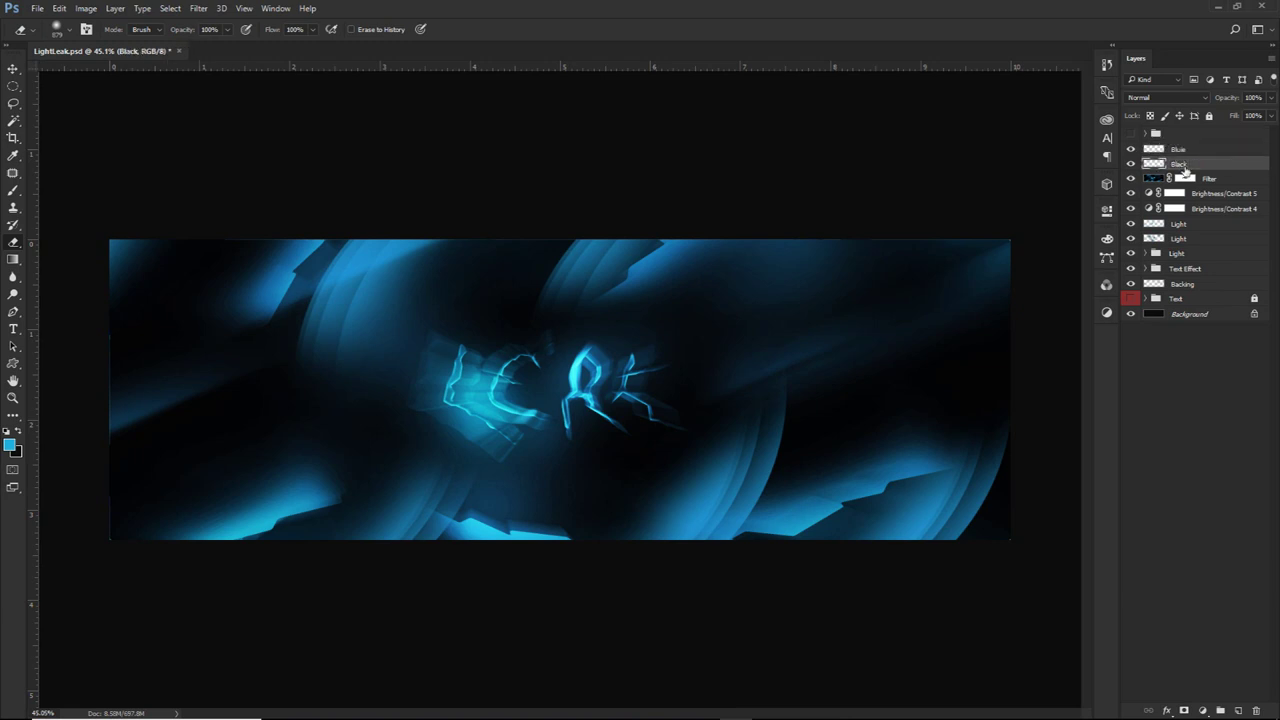
Offset the Black ring layer slightly down and right, and darken it to black by lowering its lightness fully in Hue/Saturation
{"action": "key", "text": "v"}
{"action": "left_click_drag", "start_coordinate": [818, 315], "coordinate": [853, 345]}
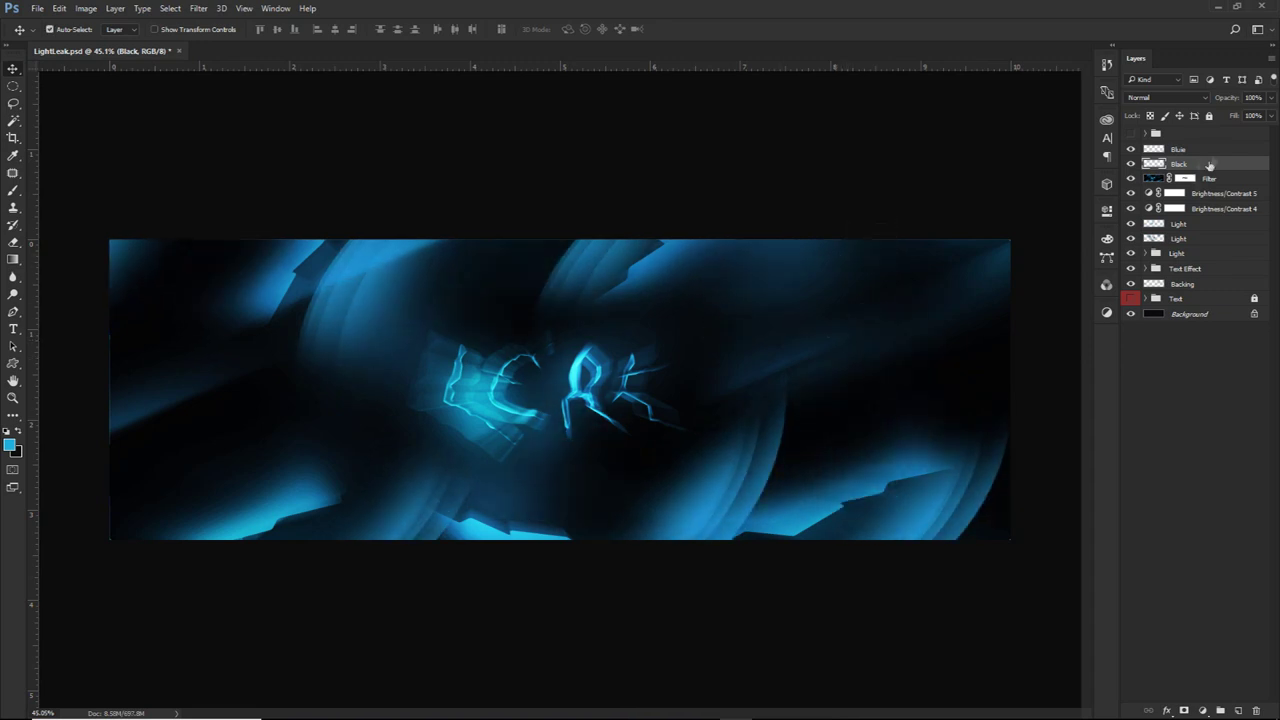
{"action": "key", "text": "ctrl+u"}
{"action": "left_click_drag", "start_coordinate": [988, 332], "coordinate": [846, 302]}
{"action": "left_click", "coordinate": [1135, 205]}
{"action": "key", "text": "e"}
{"action": "key", "text": "bracketleft"}
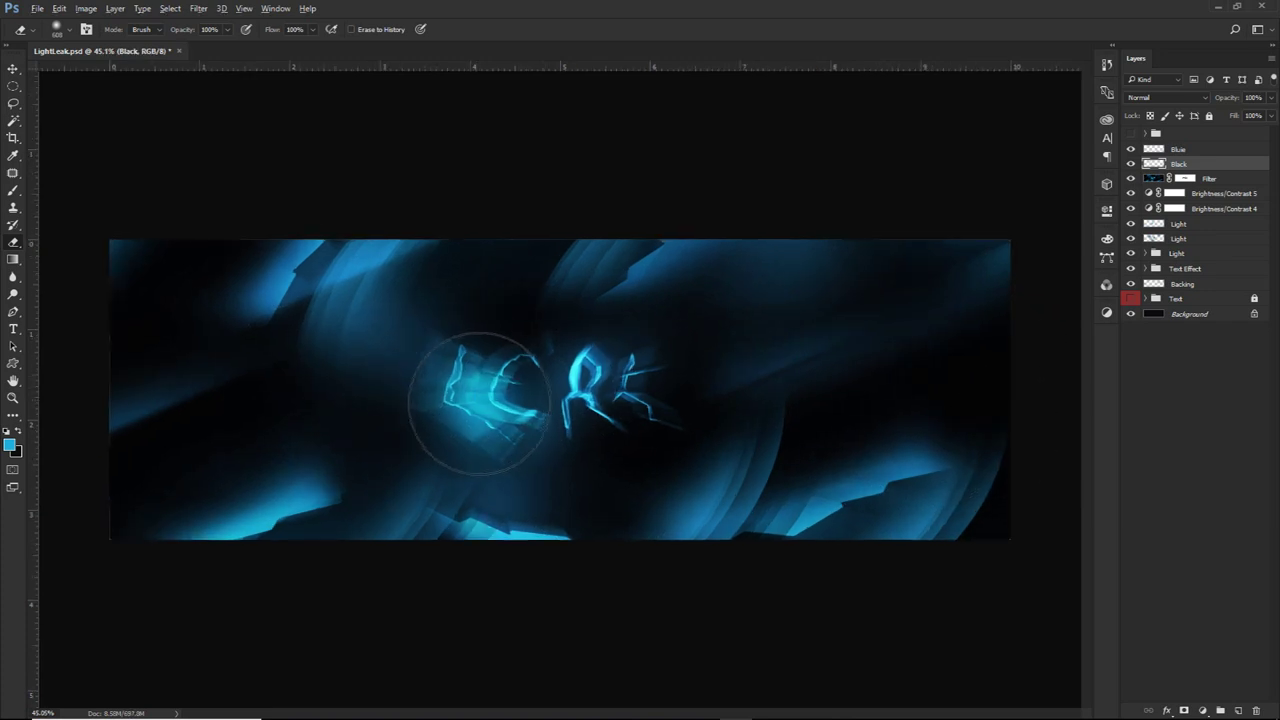
Add a Brightness/Contrast adjustment above Bluie with brightness -31 and contrast 55, and compare the banner with and without it
{"action": "left_click", "coordinate": [1180, 150]}
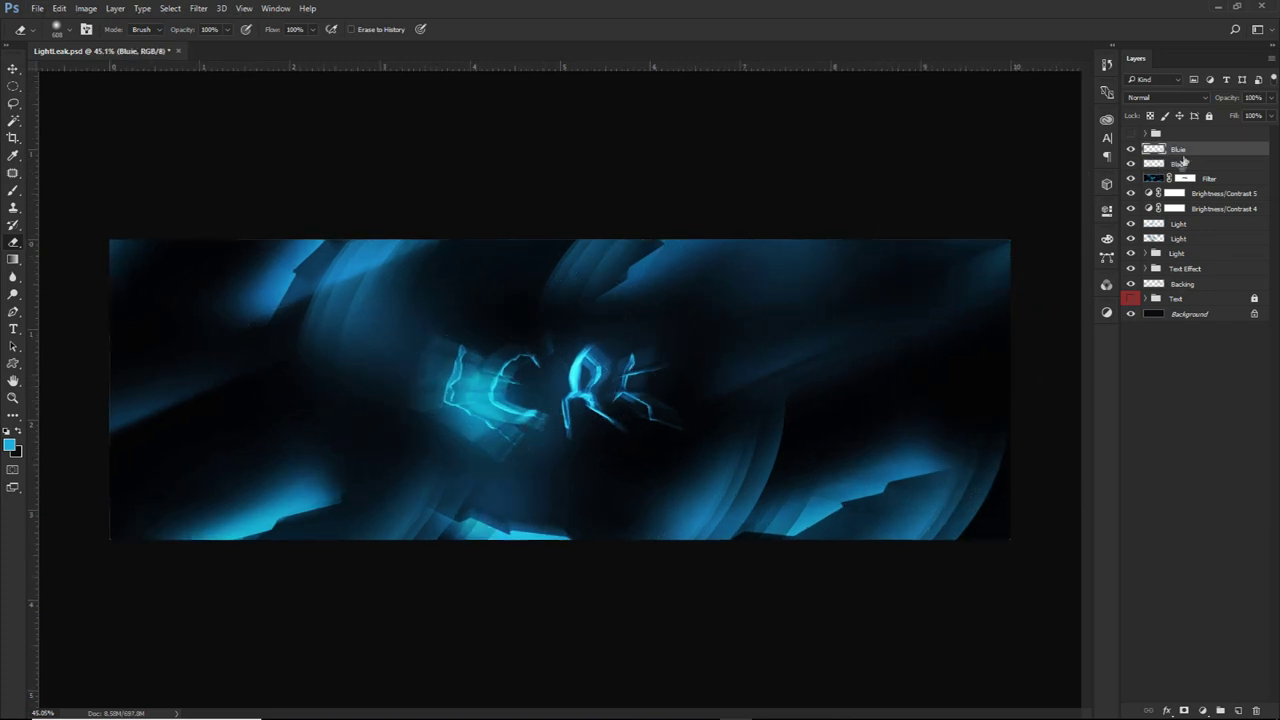
{"action": "left_click", "coordinate": [1202, 710]}
{"action": "left_click", "coordinate": [953, 465]}
{"action": "left_click_drag", "start_coordinate": [992, 284], "coordinate": [976, 285]}
{"action": "left_click_drag", "start_coordinate": [992, 307], "coordinate": [1040, 309]}
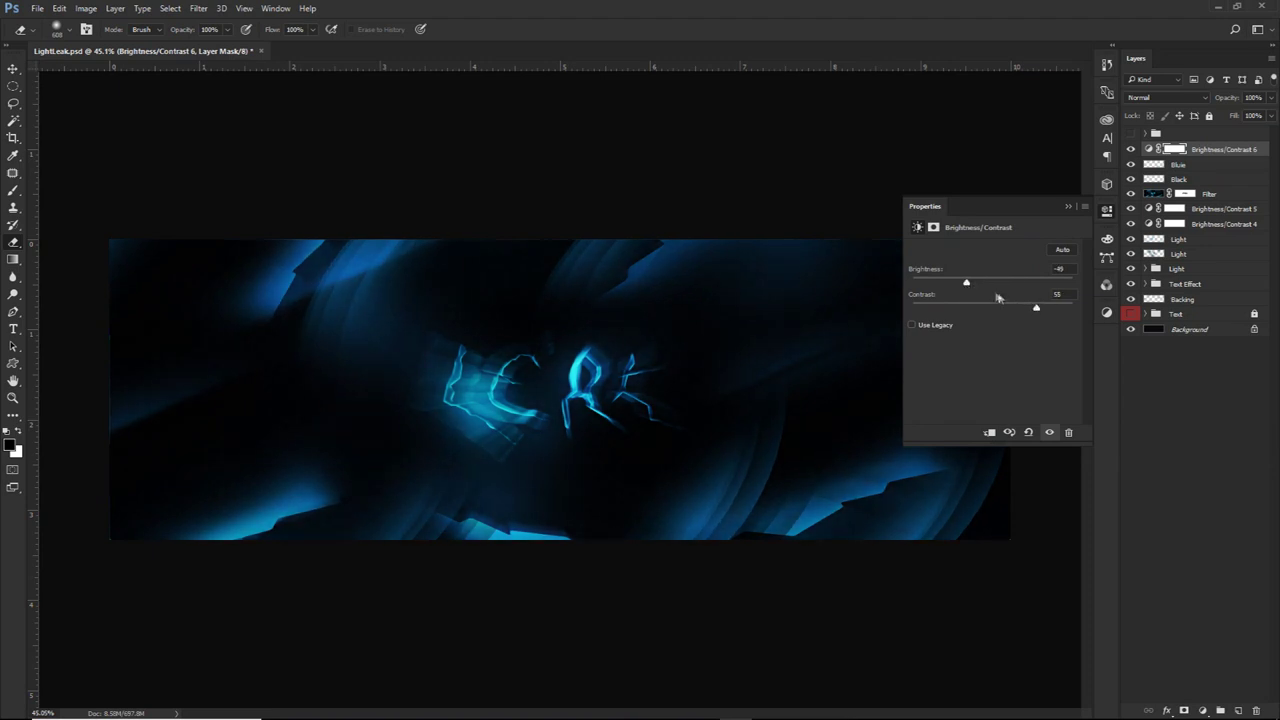
{"action": "left_click_drag", "start_coordinate": [967, 284], "coordinate": [976, 285]}
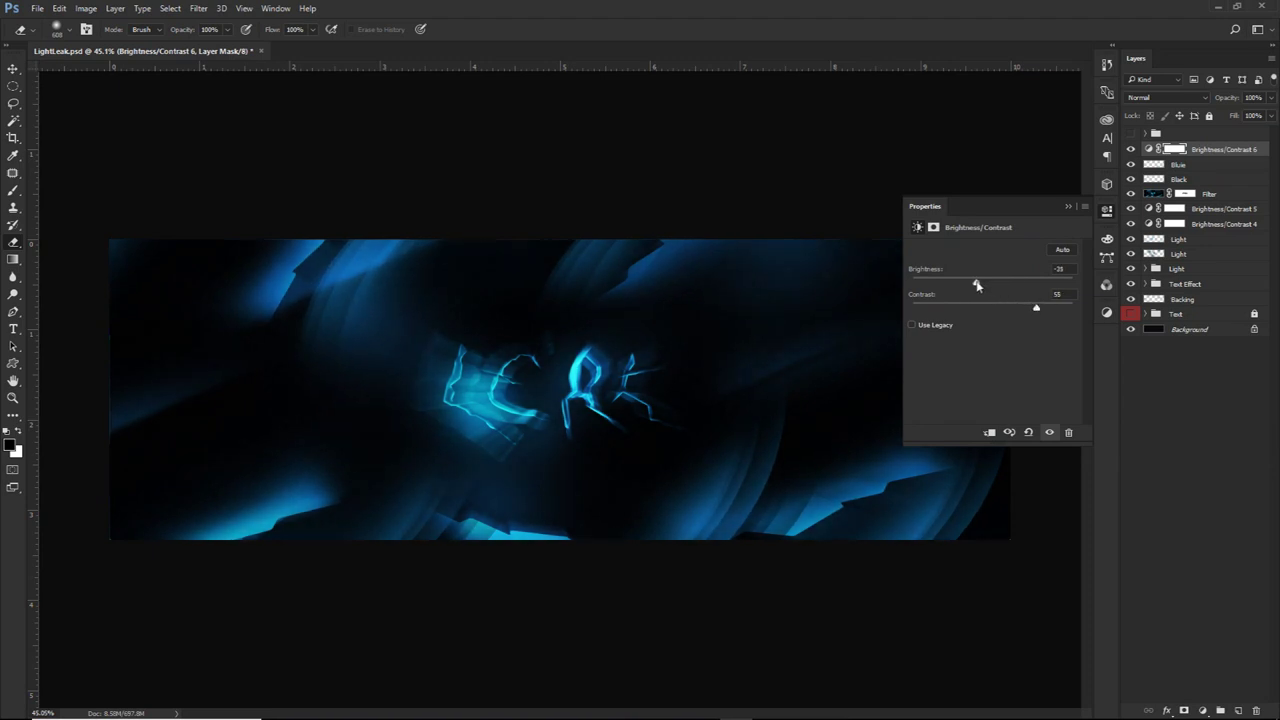
{"action": "left_click", "coordinate": [1066, 269]}
{"action": "left_click", "coordinate": [1071, 293]}
{"action": "left_click", "coordinate": [1107, 212]}
{"action": "left_click", "coordinate": [1130, 150]}
{"action": "left_click", "coordinate": [1130, 150]}
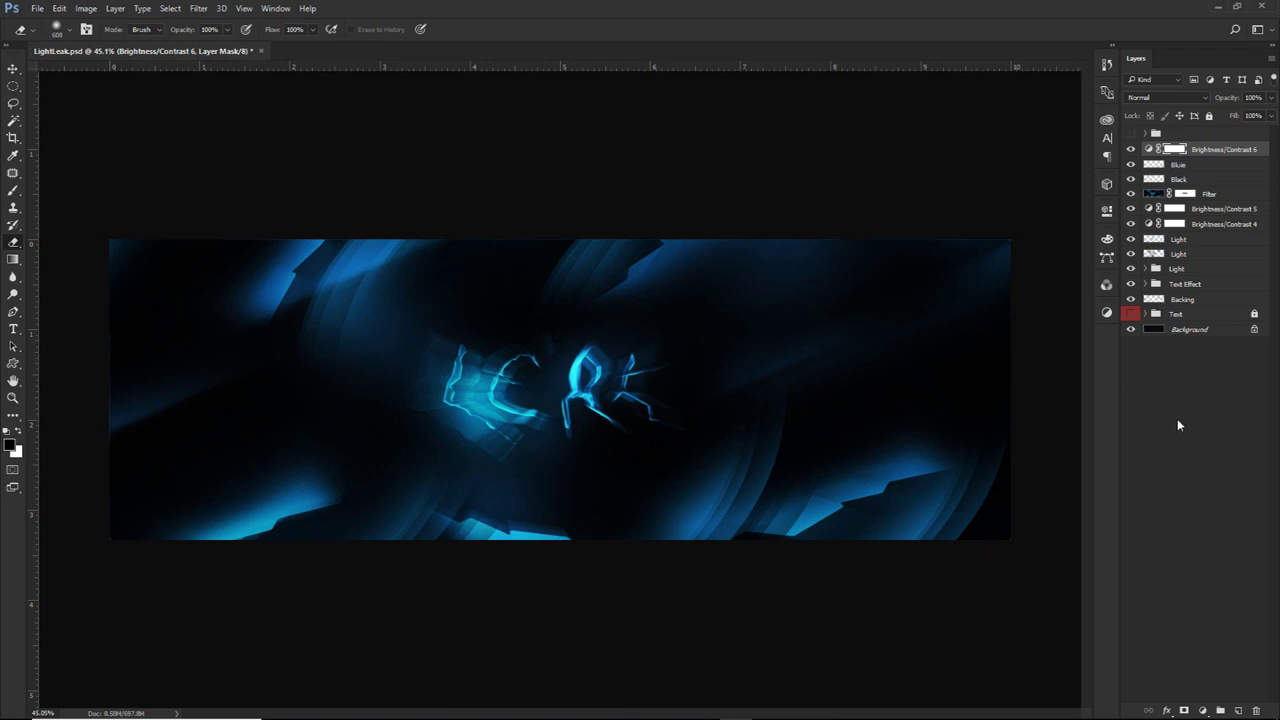
Duplicate and merge all layers from Brightness/Contrast 6 down to Background, and apply Dry Brush with size 10, detail 8 and texture 1
{"action": "left_click", "coordinate": [1220, 333], "text": "shift"}
{"action": "key", "text": "ctrl+j"}
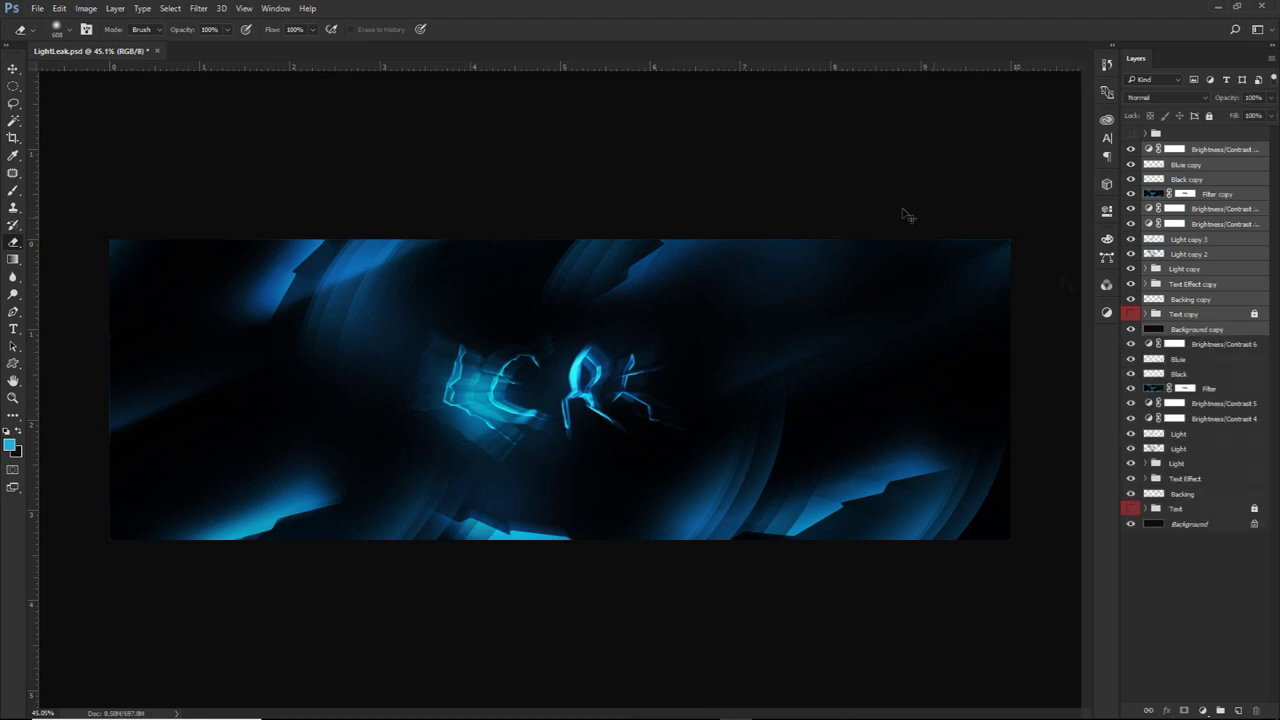
{"action": "key", "text": "ctrl+e"}
{"action": "left_click", "coordinate": [198, 8]}
{"action": "left_click", "coordinate": [227, 61]}
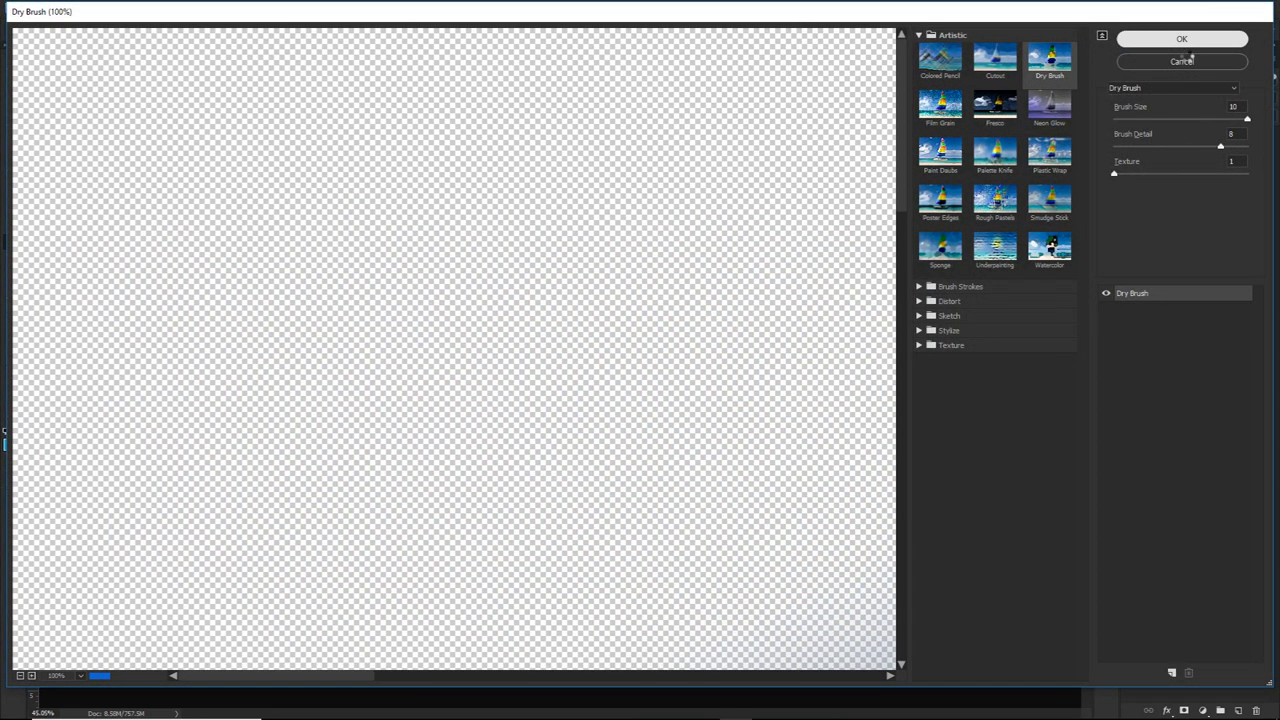
{"action": "left_click", "coordinate": [1181, 40]}
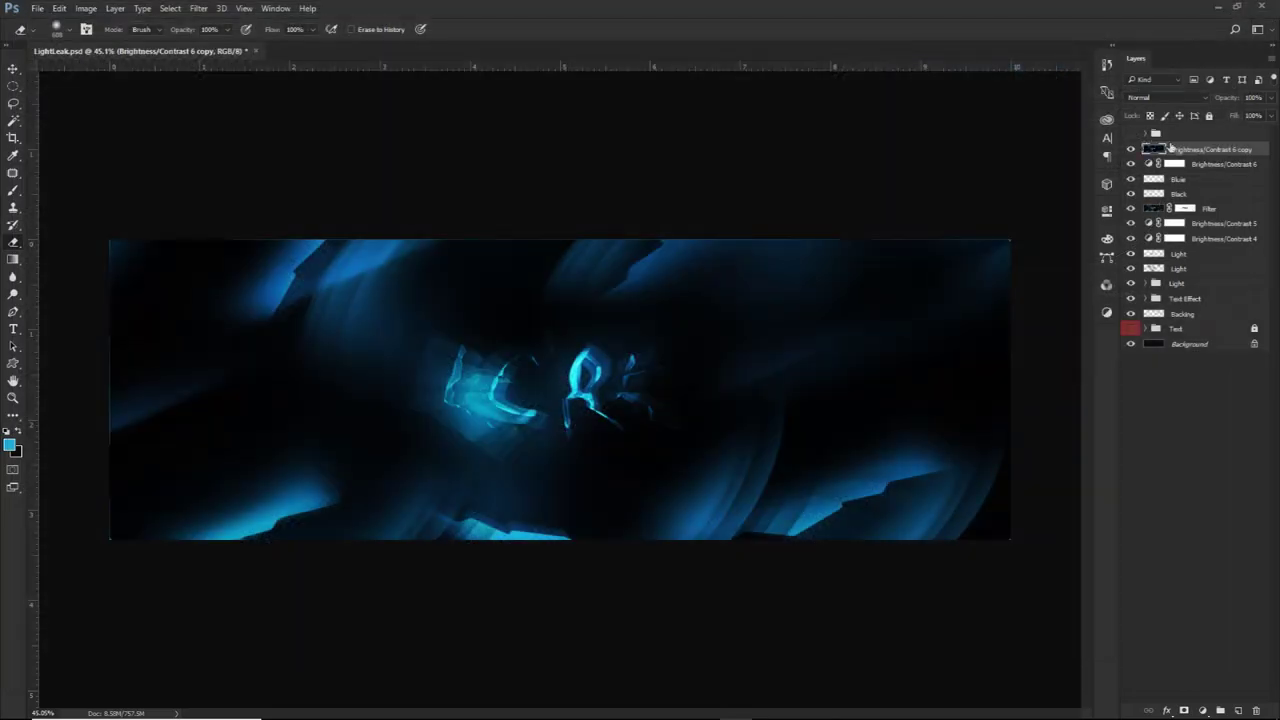
Erase the Dry Brush copy over the lettering and the left rings with a large soft eraser, and check the lettering up close
{"action": "left_click_drag", "start_coordinate": [591, 387], "coordinate": [418, 386]}
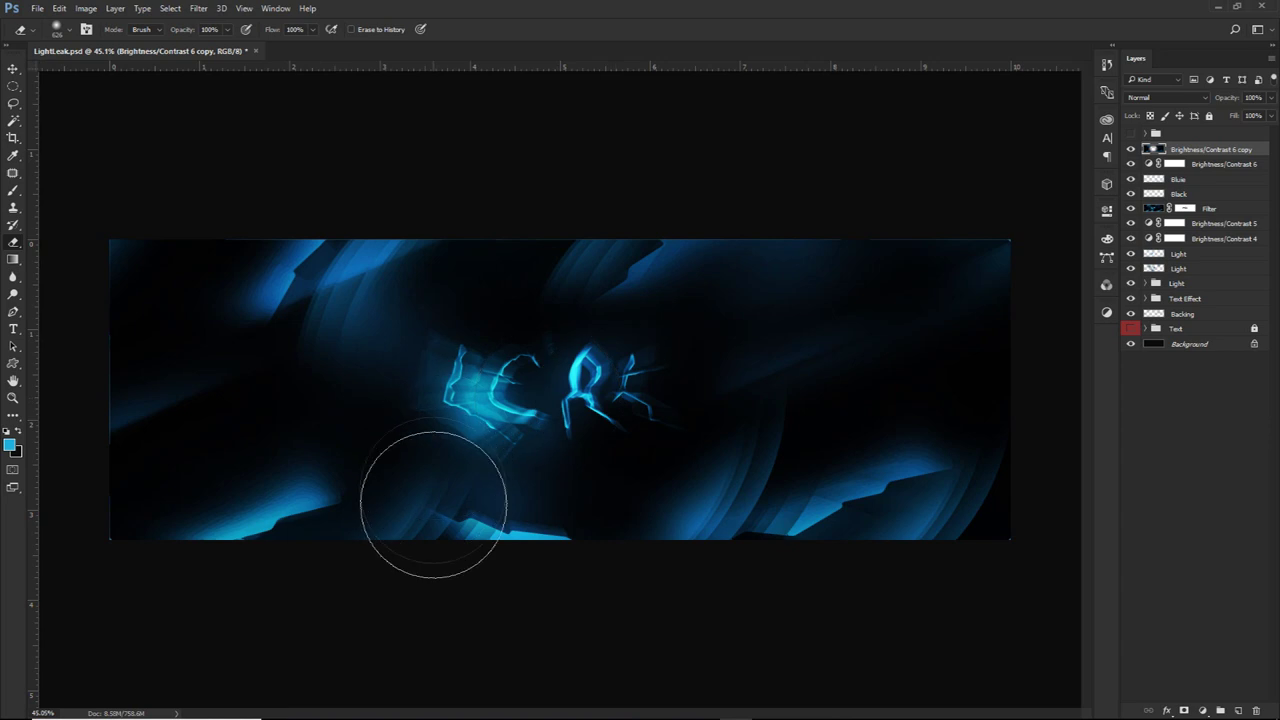
{"action": "left_click_drag", "start_coordinate": [323, 274], "coordinate": [290, 400]}
{"action": "key", "text": "v"}
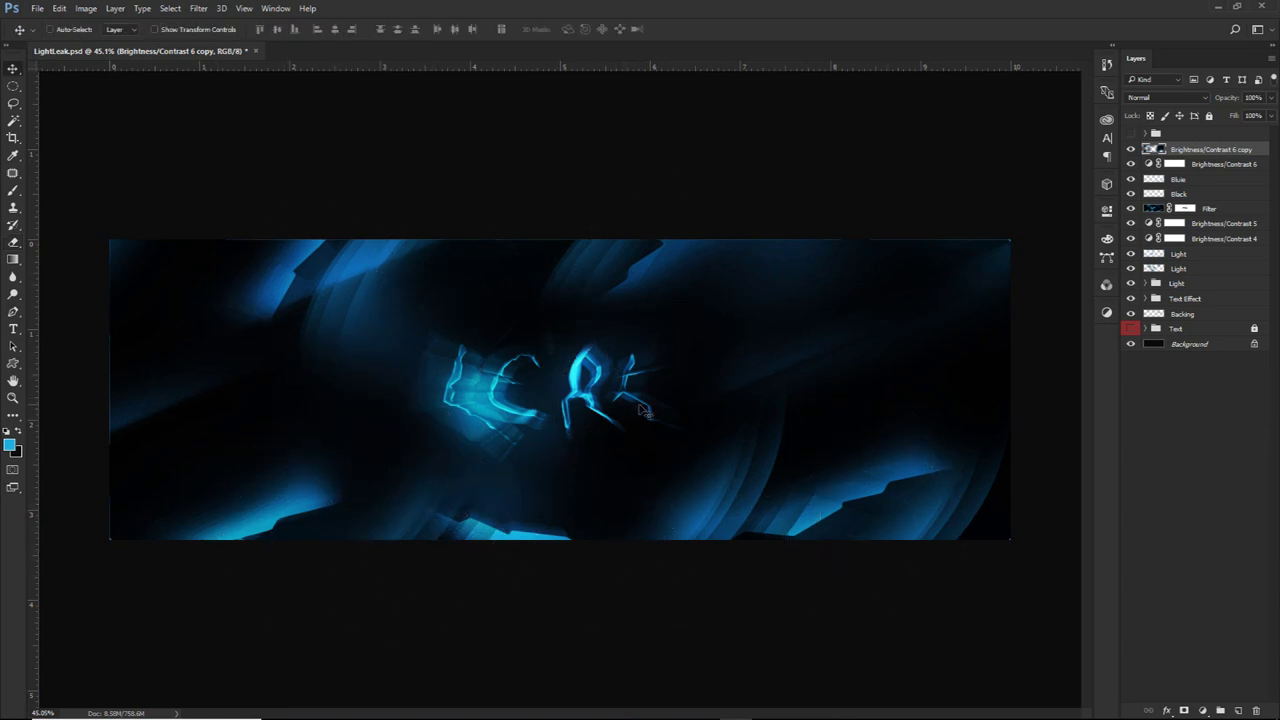
{"action": "scroll", "coordinate": [641, 412], "scroll_direction": "up", "scroll_amount": 2}
{"action": "scroll", "coordinate": [638, 414], "scroll_direction": "down", "scroll_amount": 3}
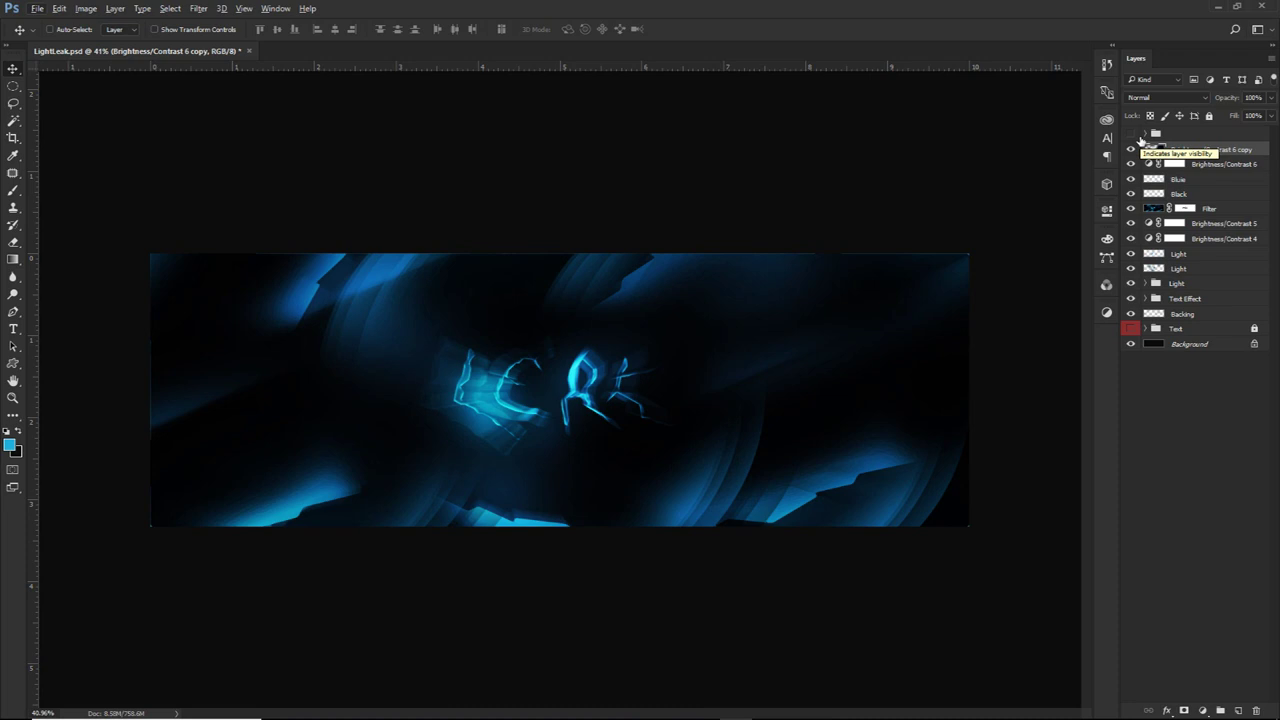
{"action": "scroll", "coordinate": [517, 408], "scroll_direction": "up", "scroll_amount": 11}
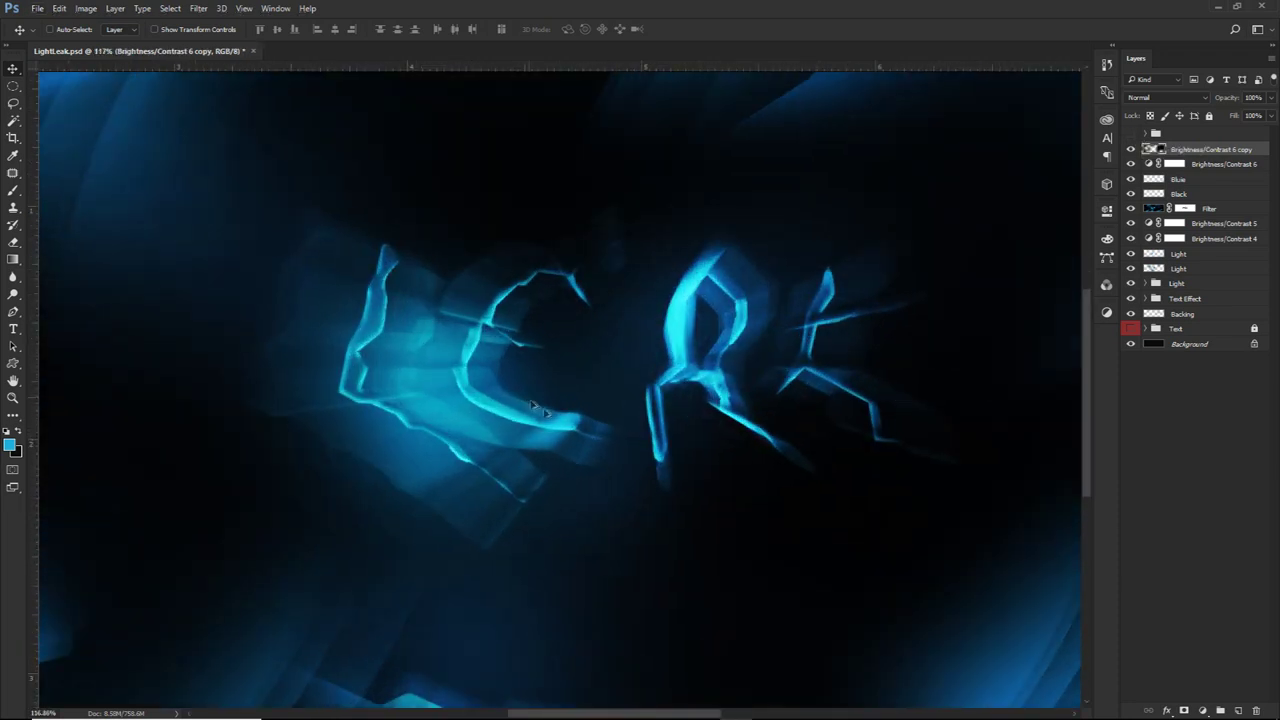
{"action": "scroll", "coordinate": [570, 438], "scroll_direction": "down", "scroll_amount": 5}
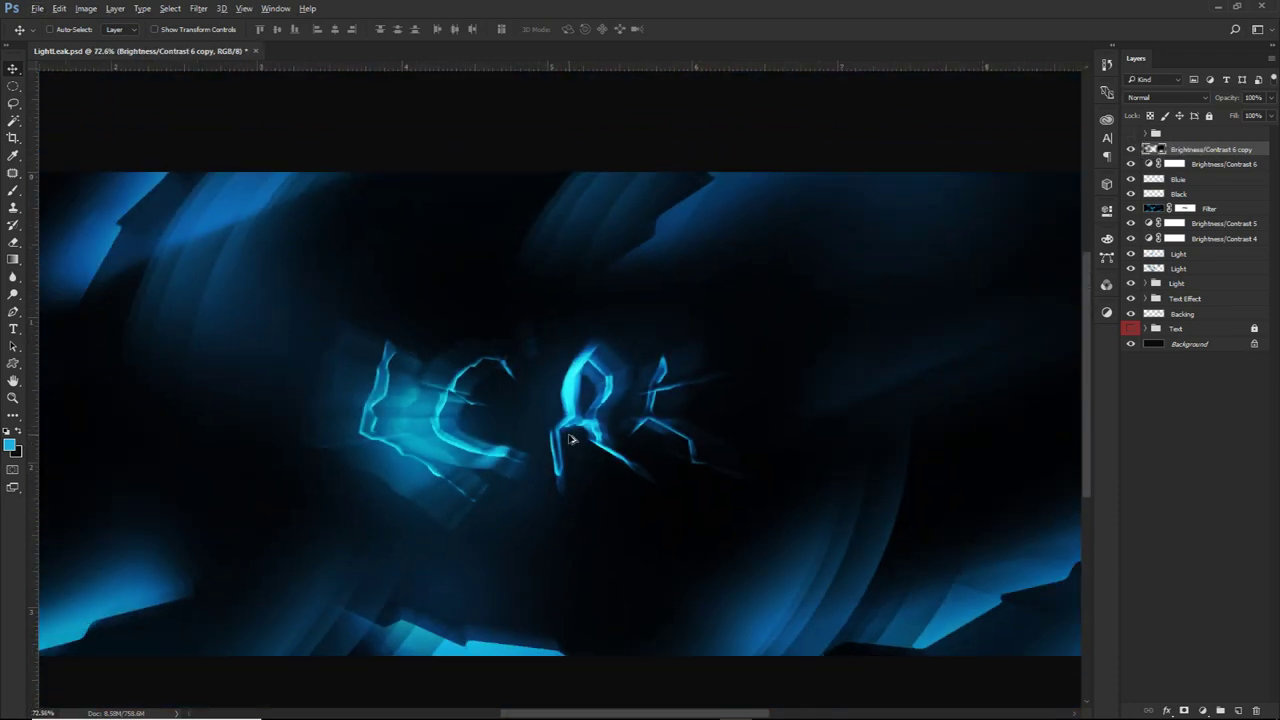
{"action": "scroll", "coordinate": [570, 438], "scroll_direction": "down", "scroll_amount": 2}
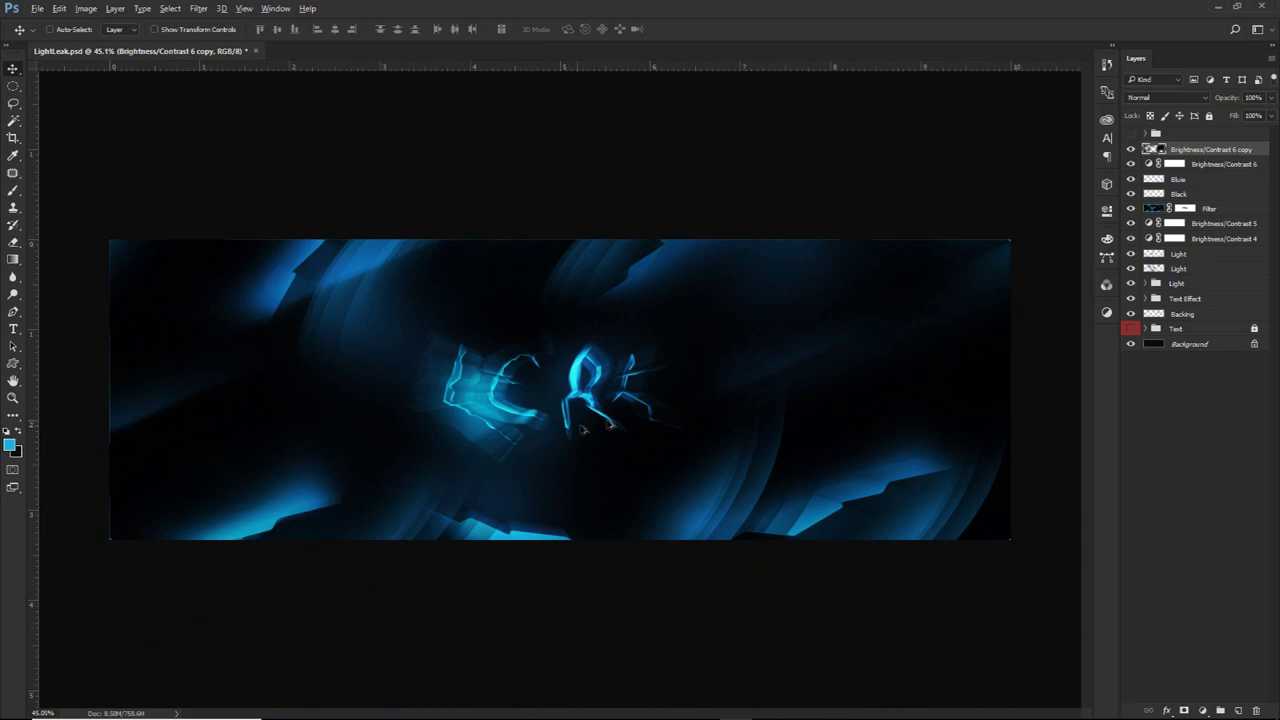
Paint large soft glows around the banner's edges and corners on a new layer, using a blue sampled from the lower rings
{"action": "left_click", "coordinate": [1238, 710]}
{"action": "key", "text": "b"}
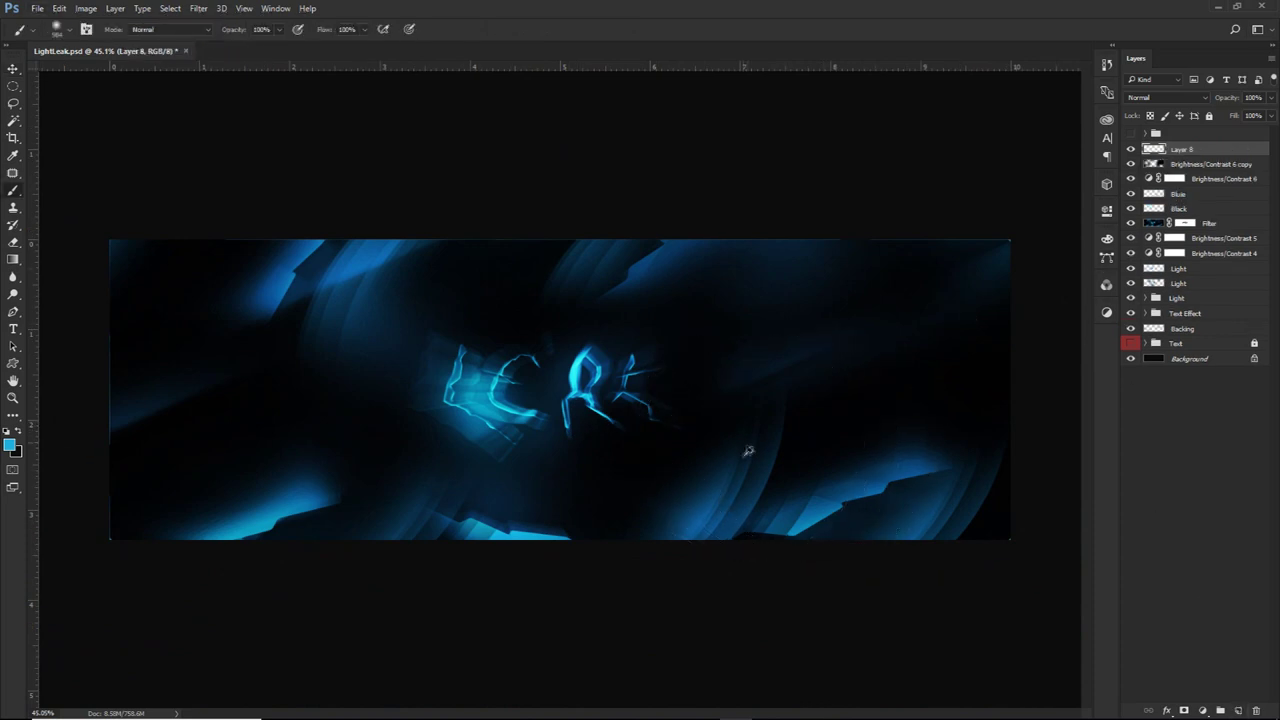
{"action": "left_click", "coordinate": [704, 514], "text": "ctrl+alt"}
{"action": "left_click", "coordinate": [706, 509], "text": "alt"}
{"action": "key", "text": "ctrl+z"}
{"action": "left_click_drag", "start_coordinate": [709, 473], "coordinate": [722, 473]}
{"action": "mouse_move", "coordinate": [711, 554]}
{"action": "left_mouse_down"}
{"action": "mouse_move", "coordinate": [614, 429]}
{"action": "mouse_move", "coordinate": [371, 357]}
{"action": "mouse_move", "coordinate": [986, 471]}
{"action": "mouse_move", "coordinate": [866, 210]}
{"action": "left_mouse_up"}
Set Layer 8's blend mode to Linear Dodge (Add) and reduce its opacity
{"action": "left_click", "coordinate": [1165, 97]}
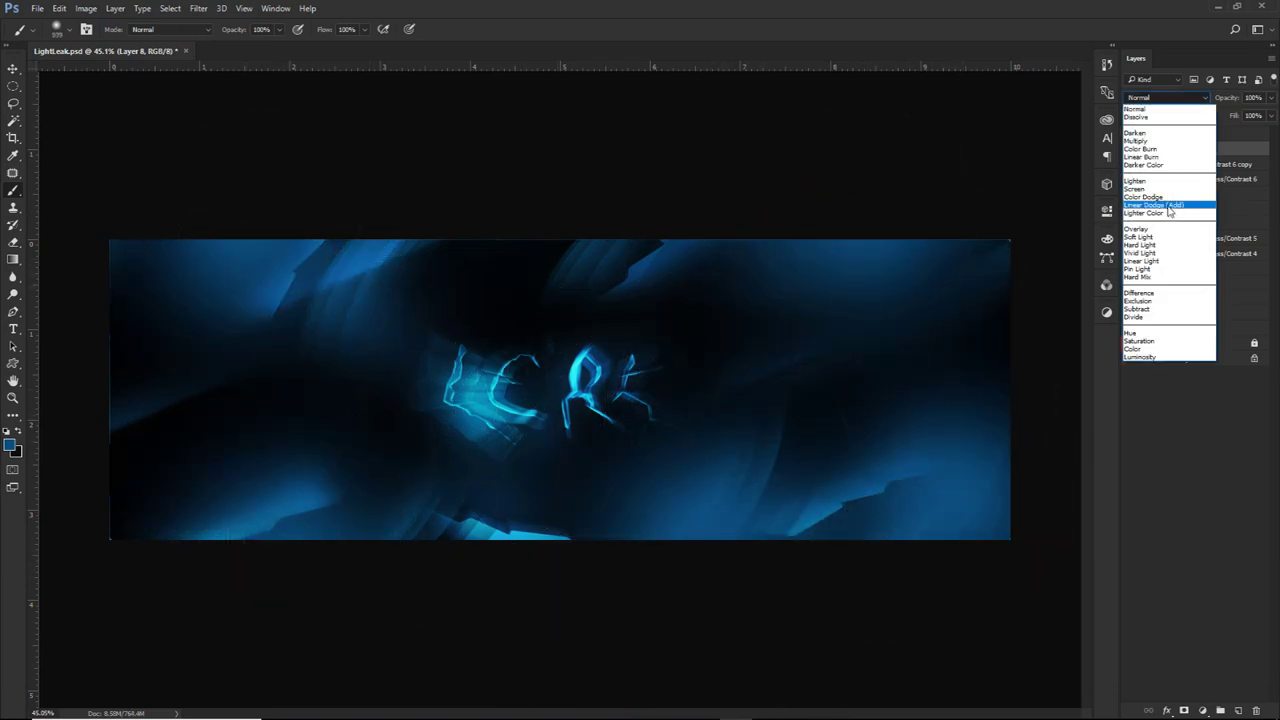
{"action": "left_click", "coordinate": [1190, 206]}
{"action": "left_click", "coordinate": [1270, 99]}
{"action": "left_click_drag", "start_coordinate": [1248, 112], "coordinate": [1235, 113]}
Shift the hue of Layer 8's painted glows slightly with Hue/Saturation
{"action": "key", "text": "ctrl+u"}
{"action": "mouse_move", "coordinate": [989, 269]}
{"action": "left_mouse_down"}
{"action": "mouse_move", "coordinate": [920, 270]}
{"action": "mouse_move", "coordinate": [990, 272]}
{"action": "left_mouse_up"}
{"action": "left_click", "coordinate": [1136, 204]}
Add a Curves adjustment above Layer 8 with a gentle S-curve that raises the highlights and lowers the shadows
{"action": "left_click", "coordinate": [1203, 710]}
{"action": "left_click", "coordinate": [912, 500]}
{"action": "left_click_drag", "start_coordinate": [1040, 304], "coordinate": [1034, 307]}
{"action": "left_click_drag", "start_coordinate": [967, 380], "coordinate": [970, 388]}
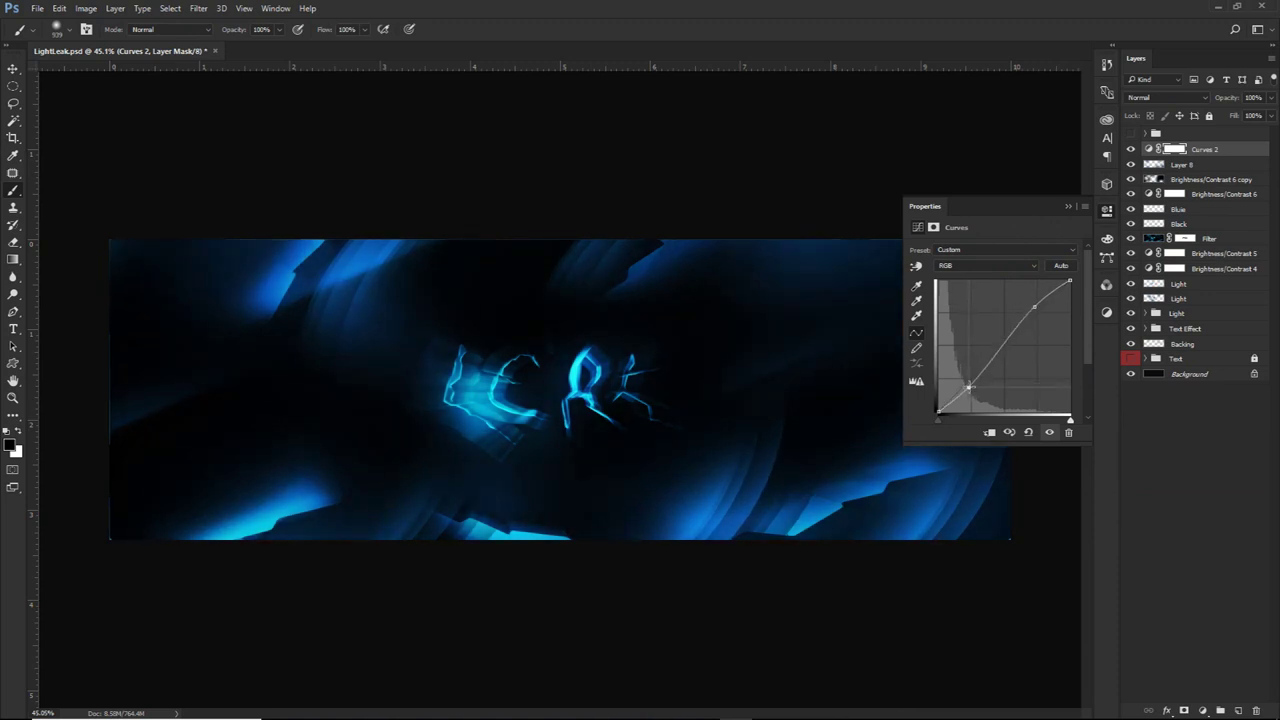
{"action": "left_click", "coordinate": [1107, 211]}
Mask out the Curves 2 effect over parts of the banner's left side, centre and right side with a large soft black brush
{"action": "right_click", "coordinate": [426, 471], "text": "alt"}
{"action": "left_click_drag", "start_coordinate": [426, 471], "coordinate": [294, 454]}
{"action": "right_click", "coordinate": [318, 363], "text": "alt"}
{"action": "right_click", "coordinate": [566, 389], "text": "alt"}
{"action": "mouse_move", "coordinate": [607, 265]}
{"action": "left_mouse_down"}
{"action": "mouse_move", "coordinate": [797, 454]}
{"action": "mouse_move", "coordinate": [850, 487]}
{"action": "left_mouse_up"}
{"action": "scroll", "coordinate": [905, 467], "scroll_direction": "down", "scroll_amount": 2}
{"action": "scroll", "coordinate": [746, 444], "scroll_direction": "up", "scroll_amount": 1}
{"action": "scroll", "coordinate": [749, 449], "scroll_direction": "down", "scroll_amount": 1}
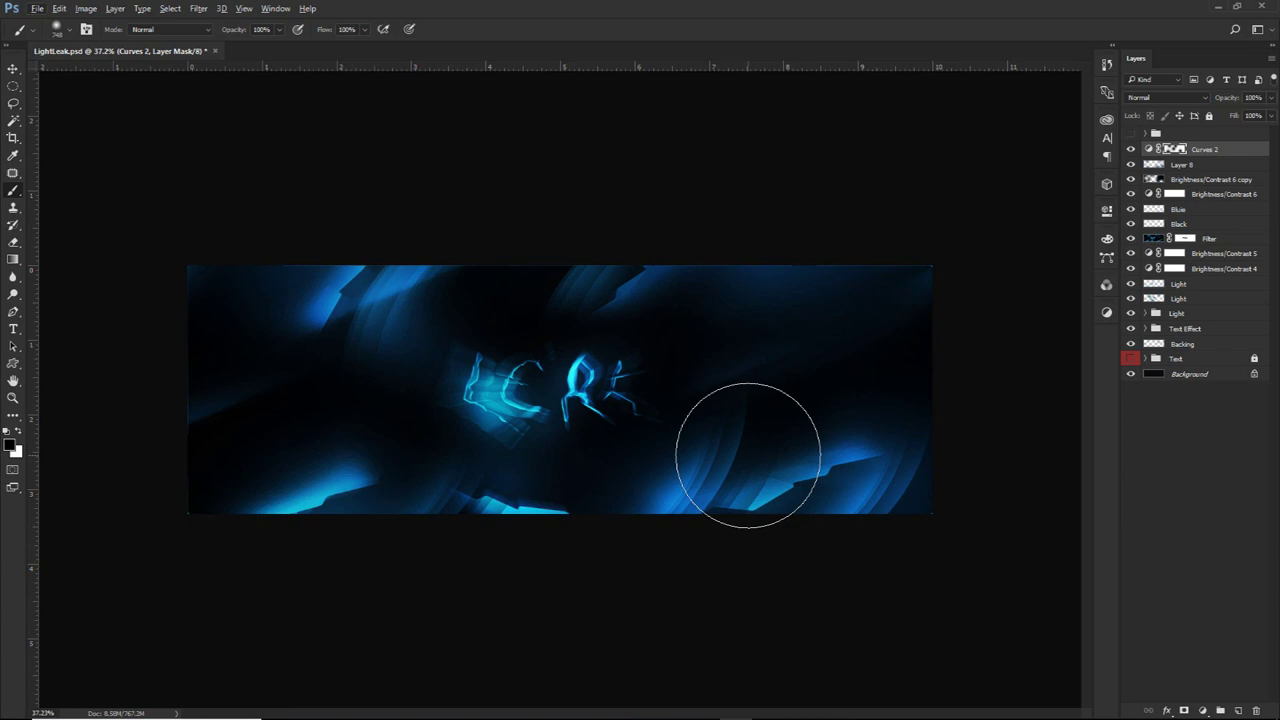